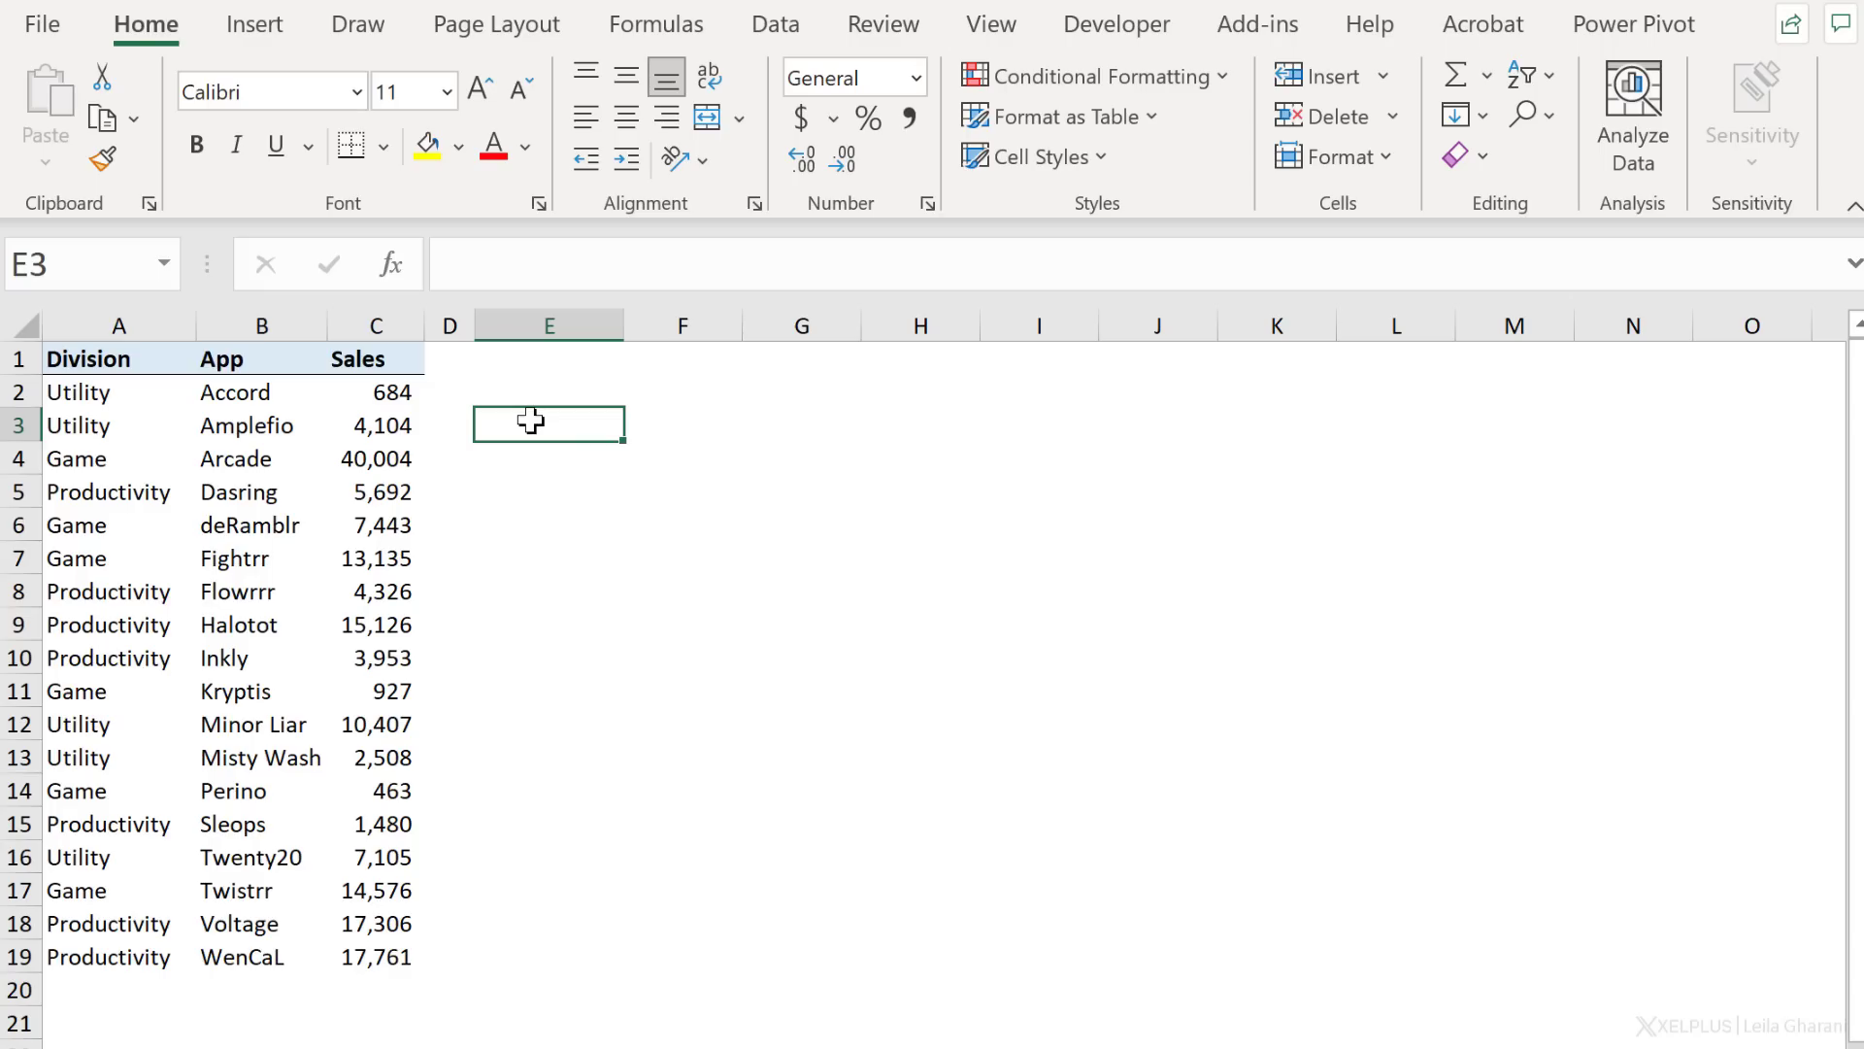
# Step: Enter the heading 'Data Prep' in cell E1
pyautogui.click(525, 359)
pyautogui.write('Data')
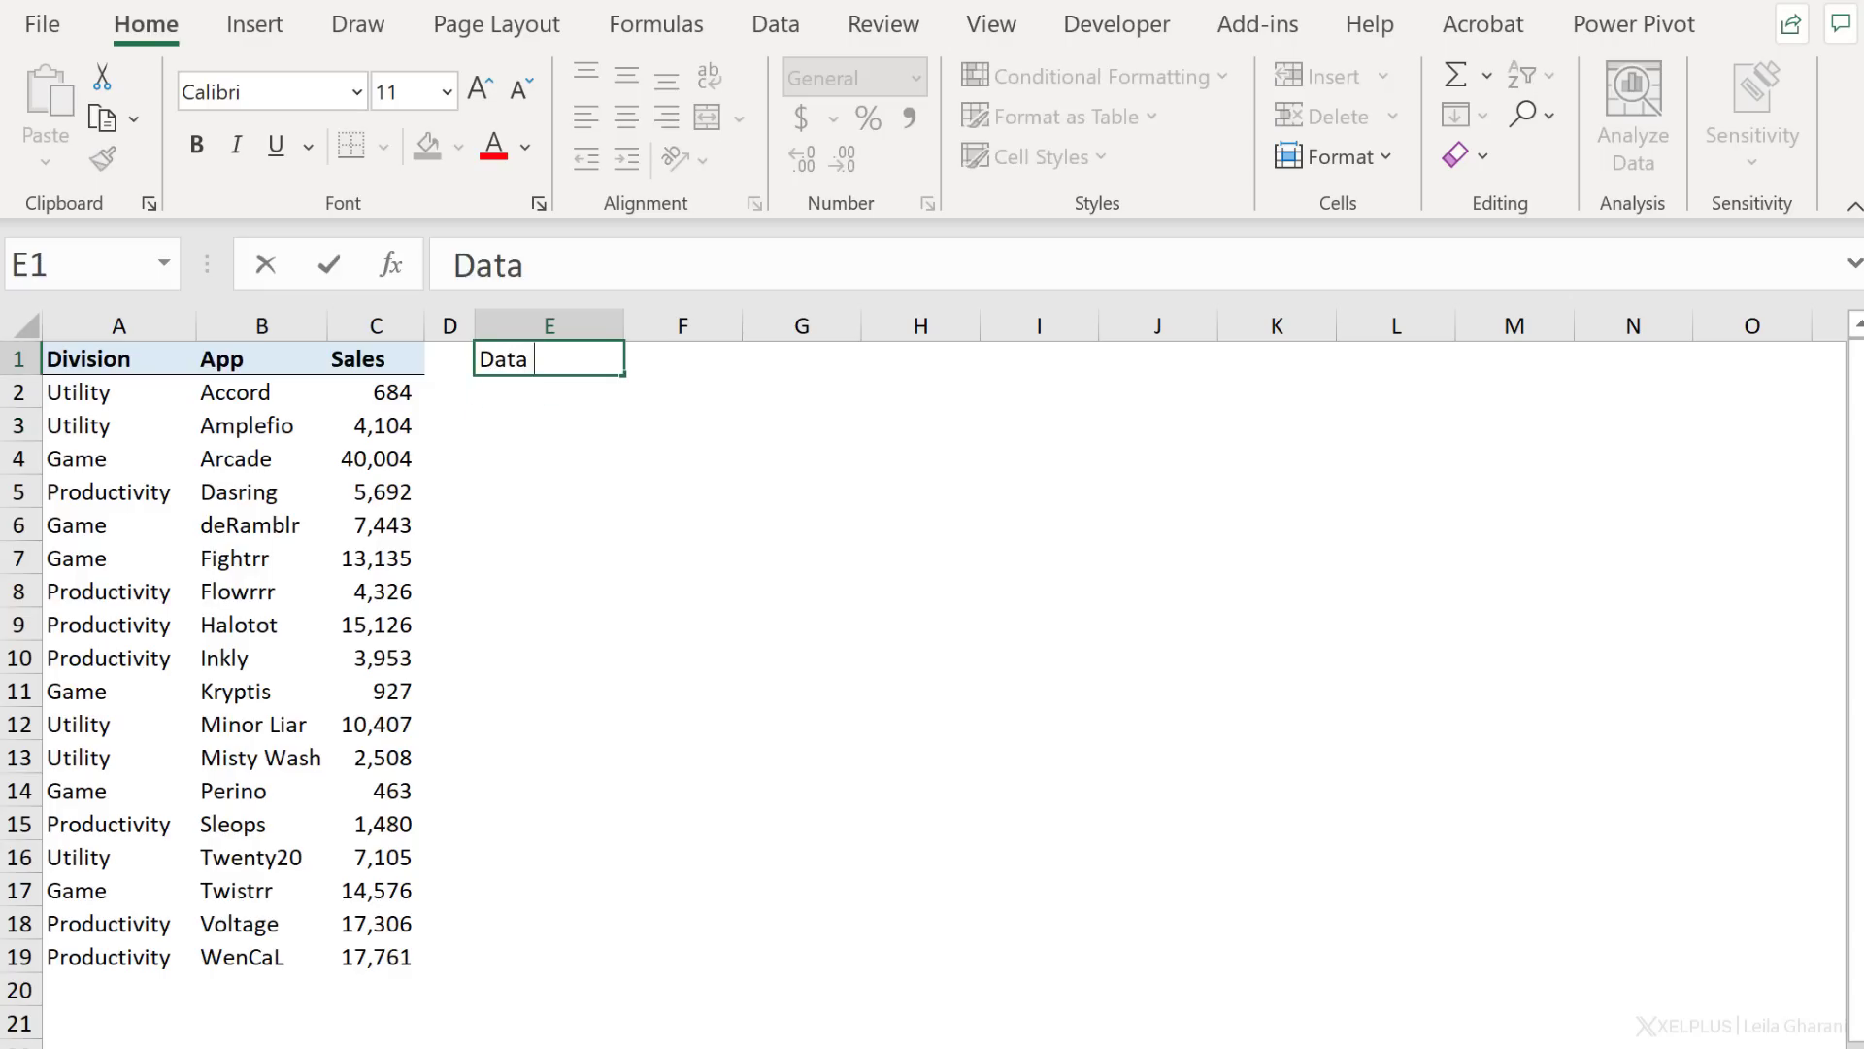
pyautogui.write(' Prep')
pyautogui.press('Return')
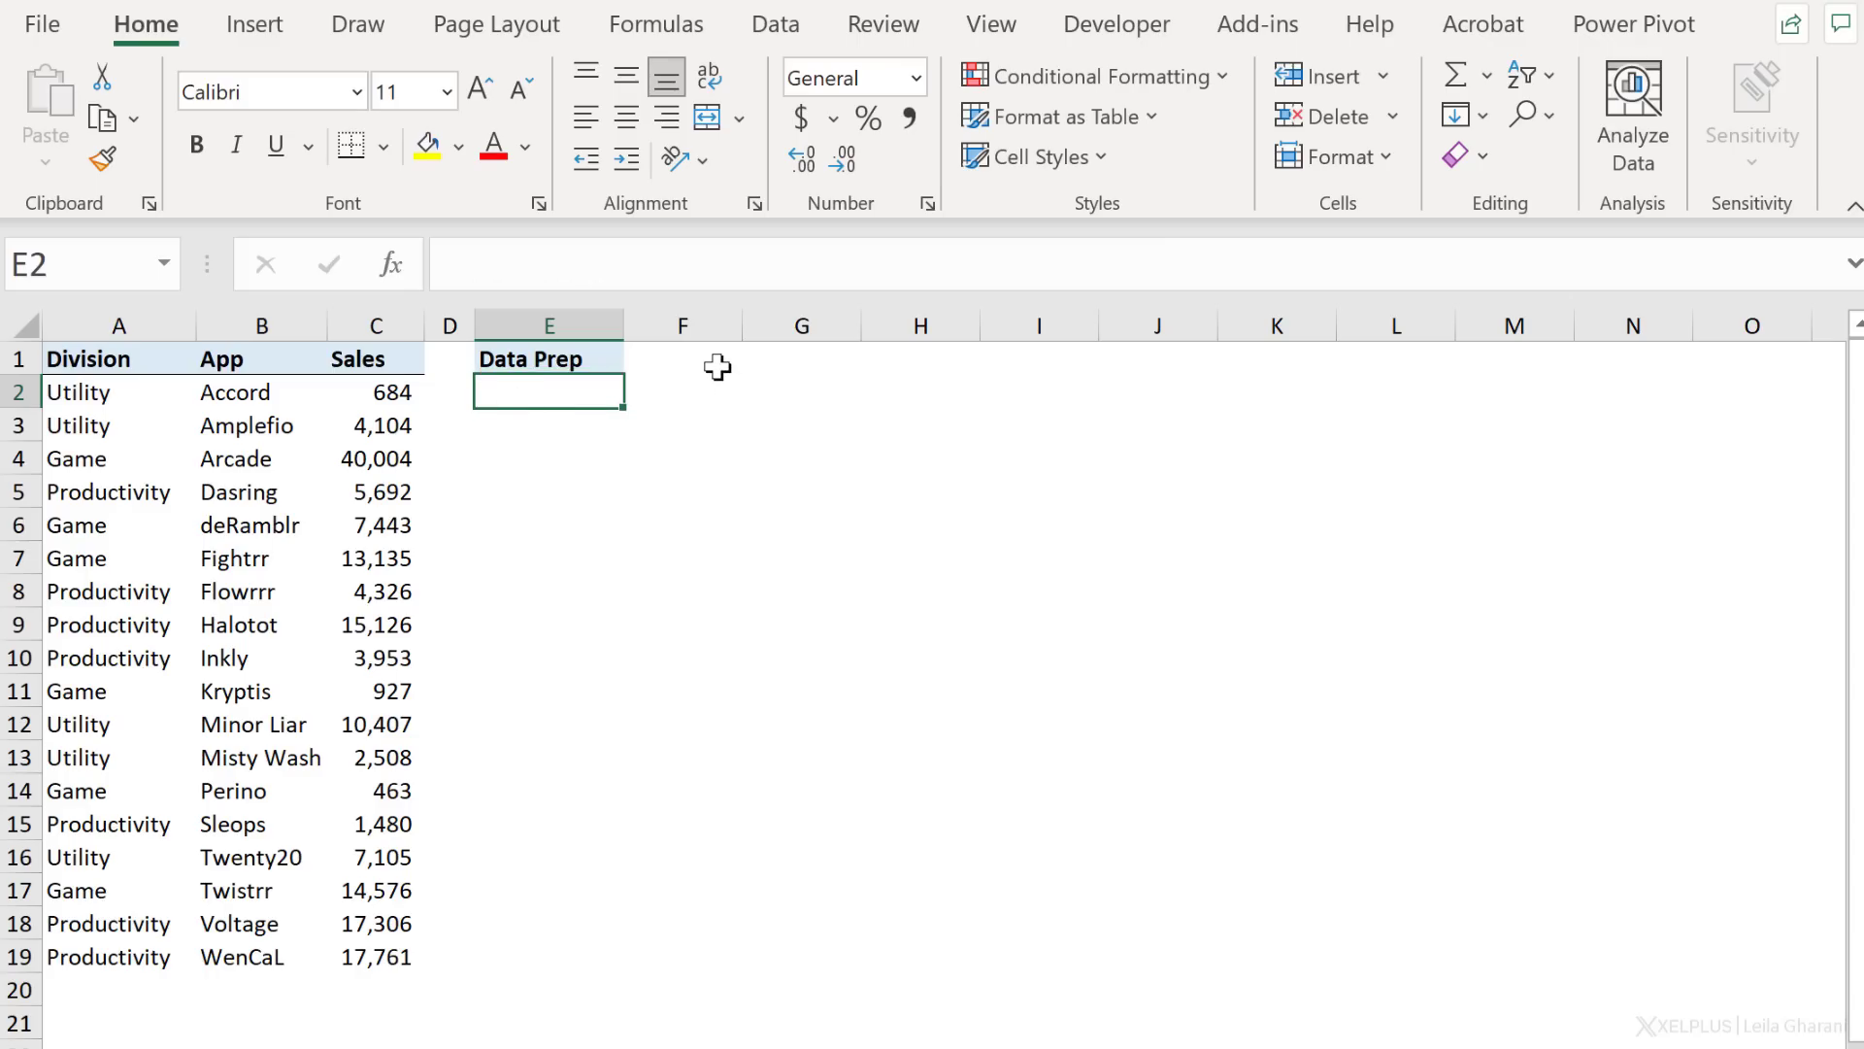
# Step: Show the Developer tab, checking Customize Ribbon in Options without changing anything
pyautogui.click(1106, 27)
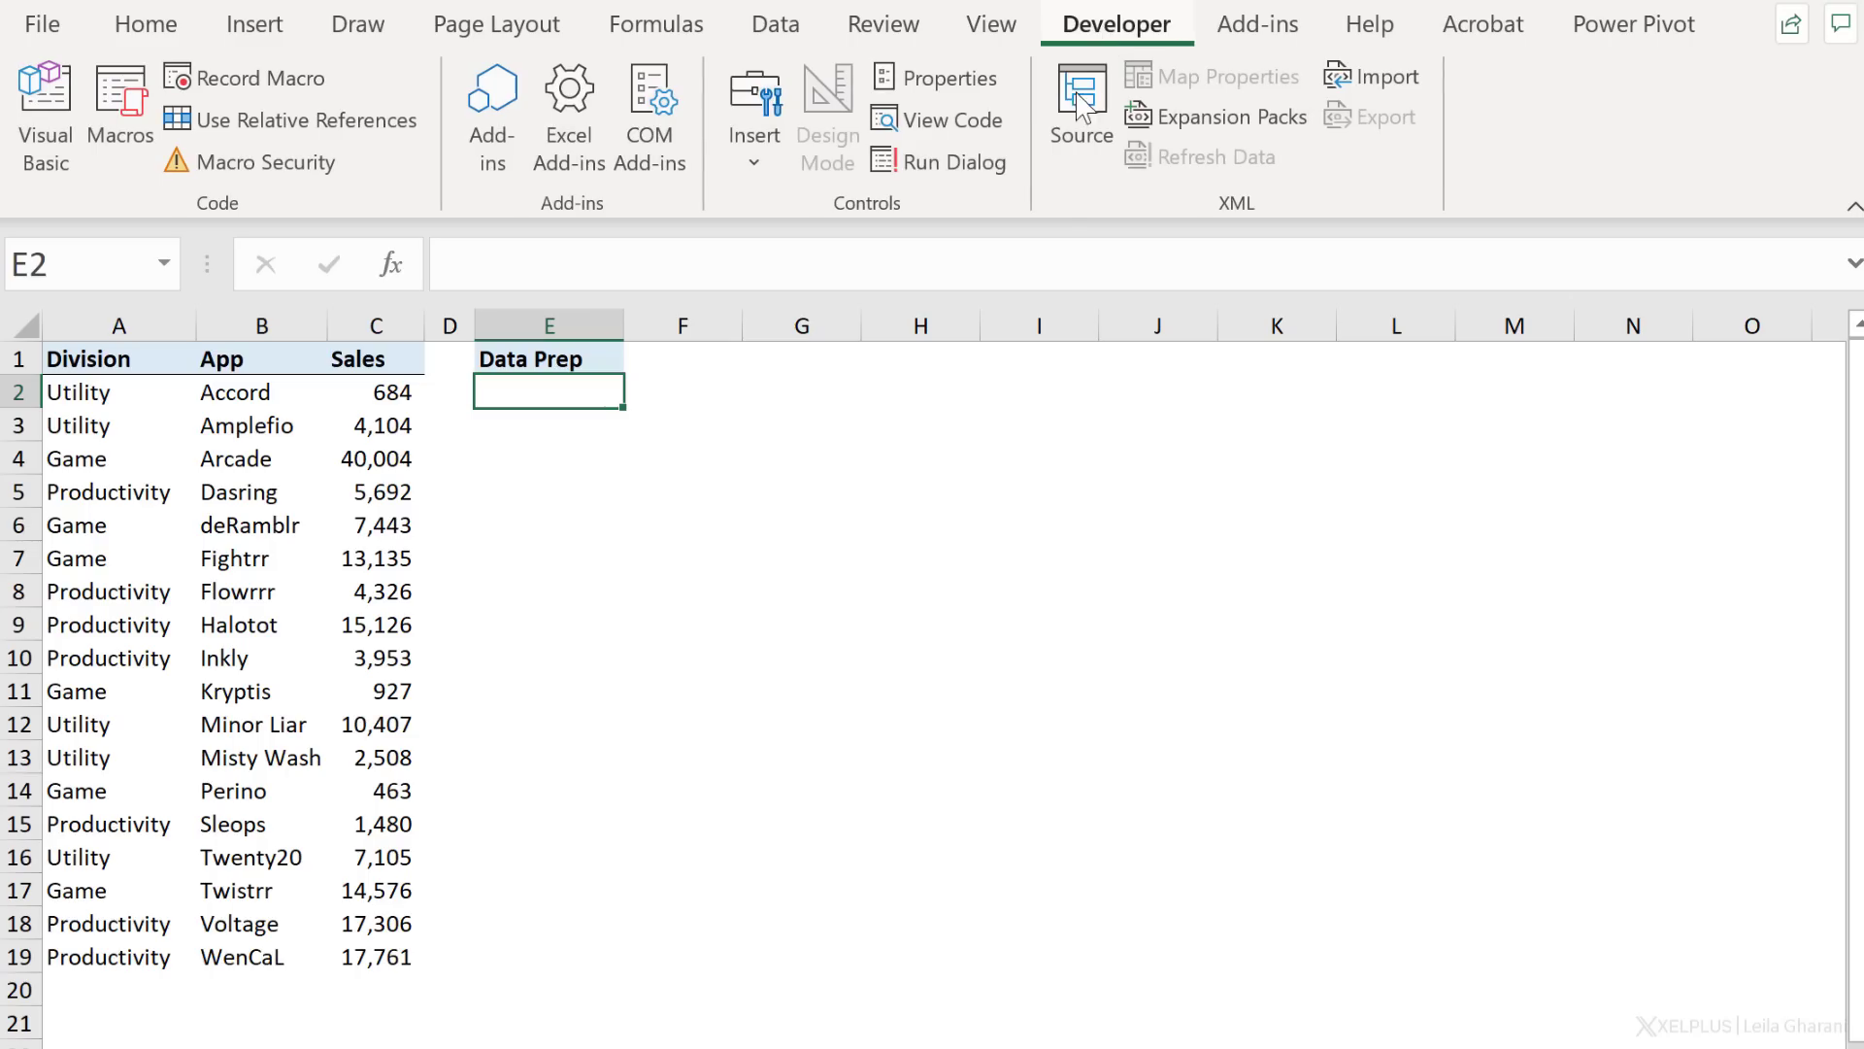
pyautogui.rightClick(1073, 190)
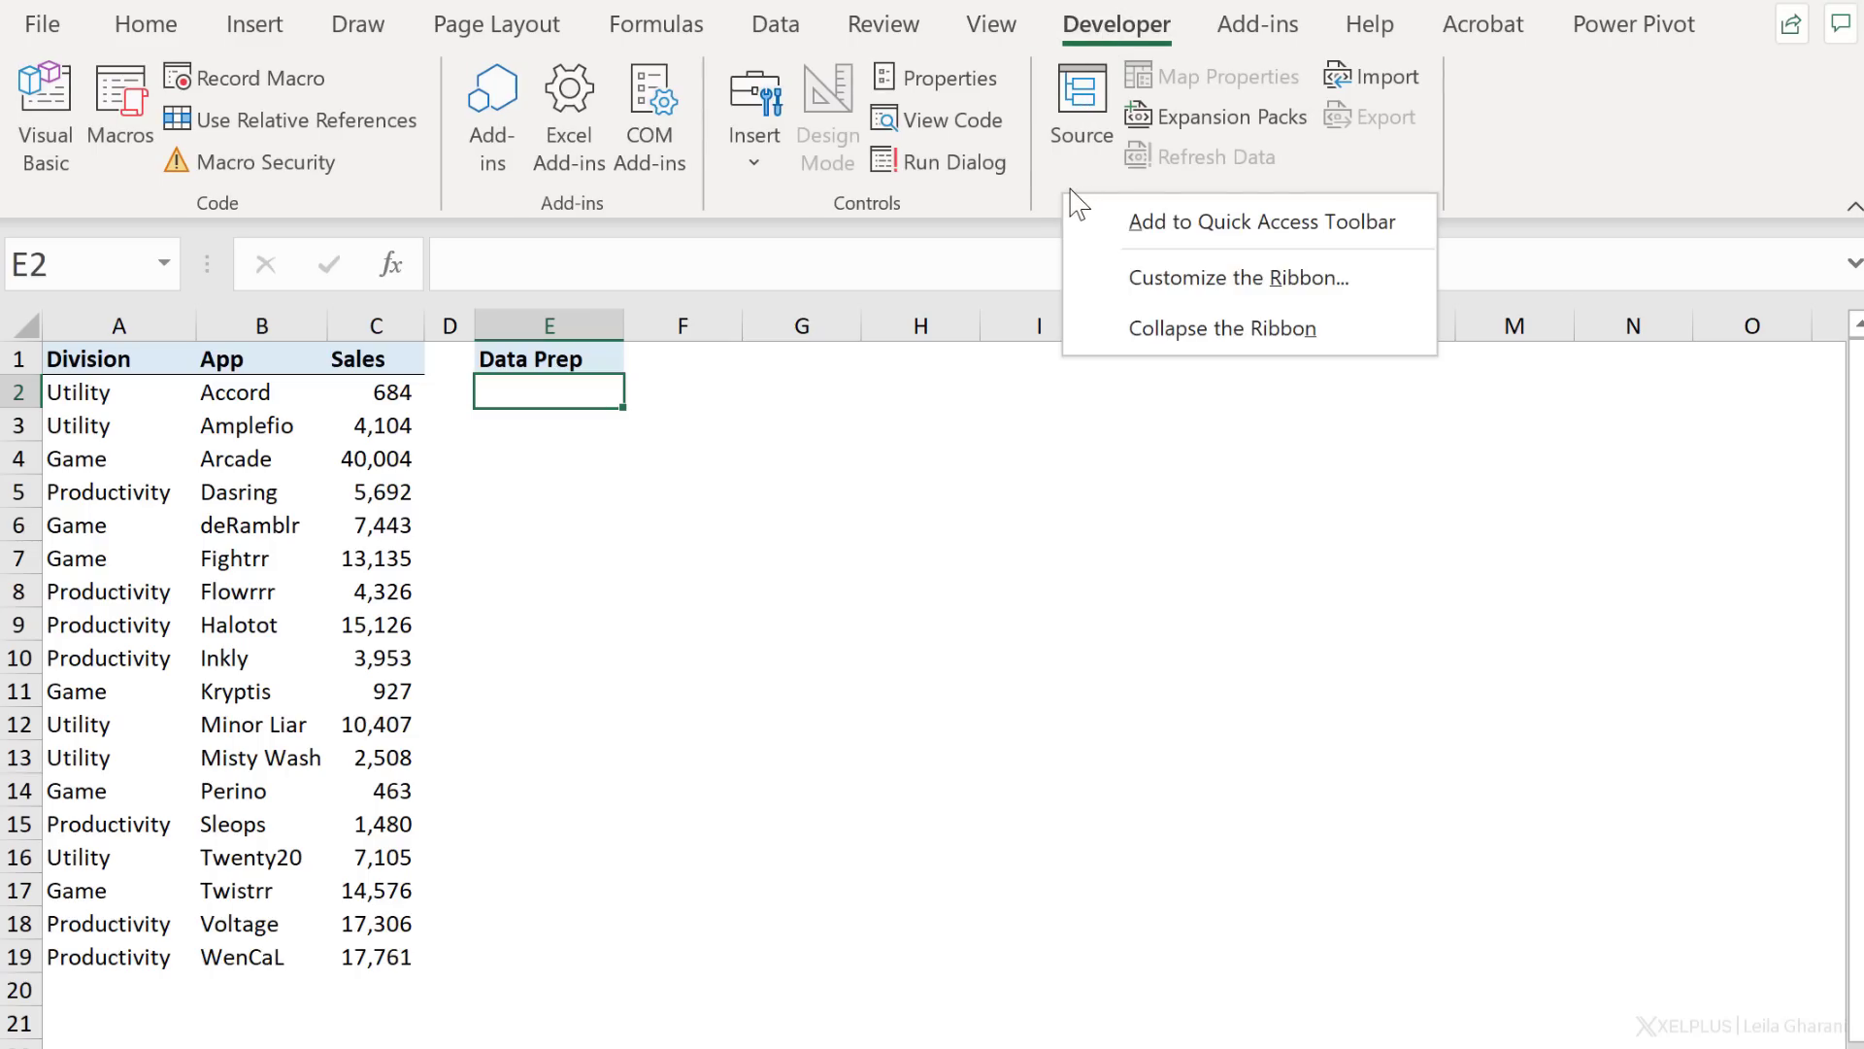
pyautogui.click(1152, 279)
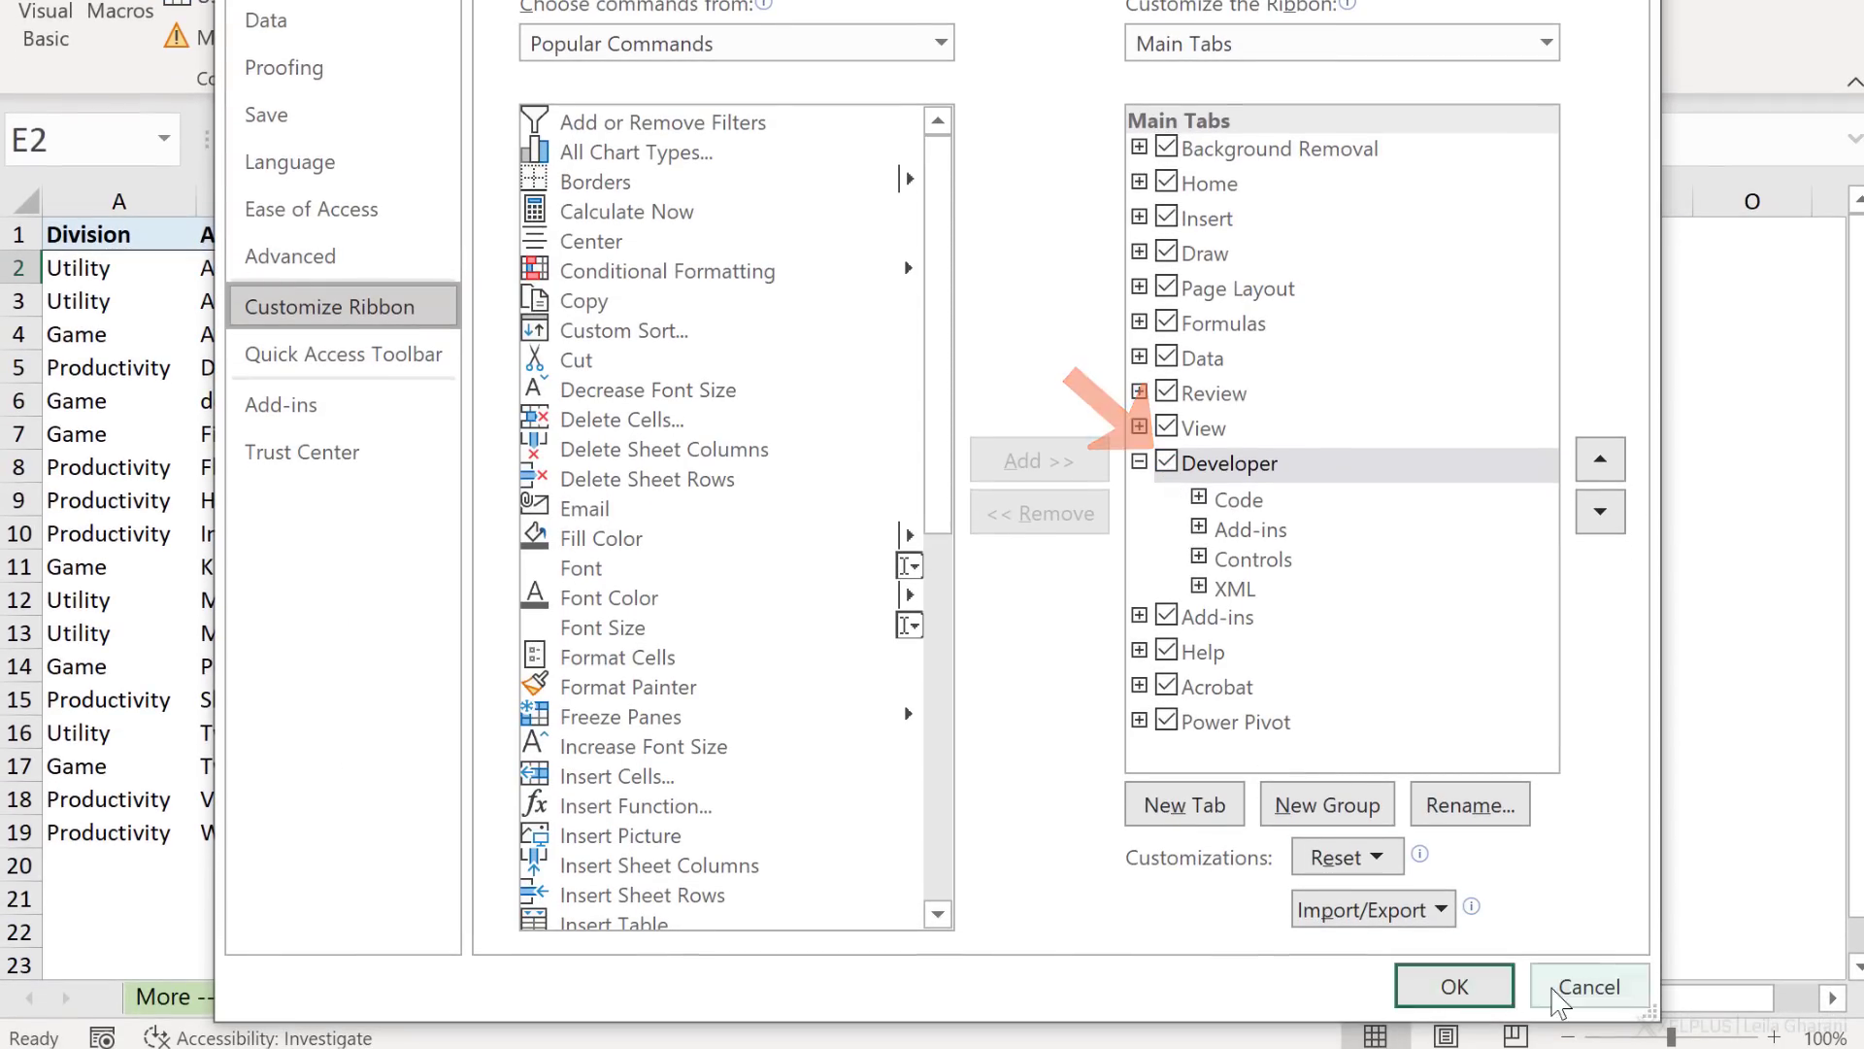
pyautogui.click(1590, 986)
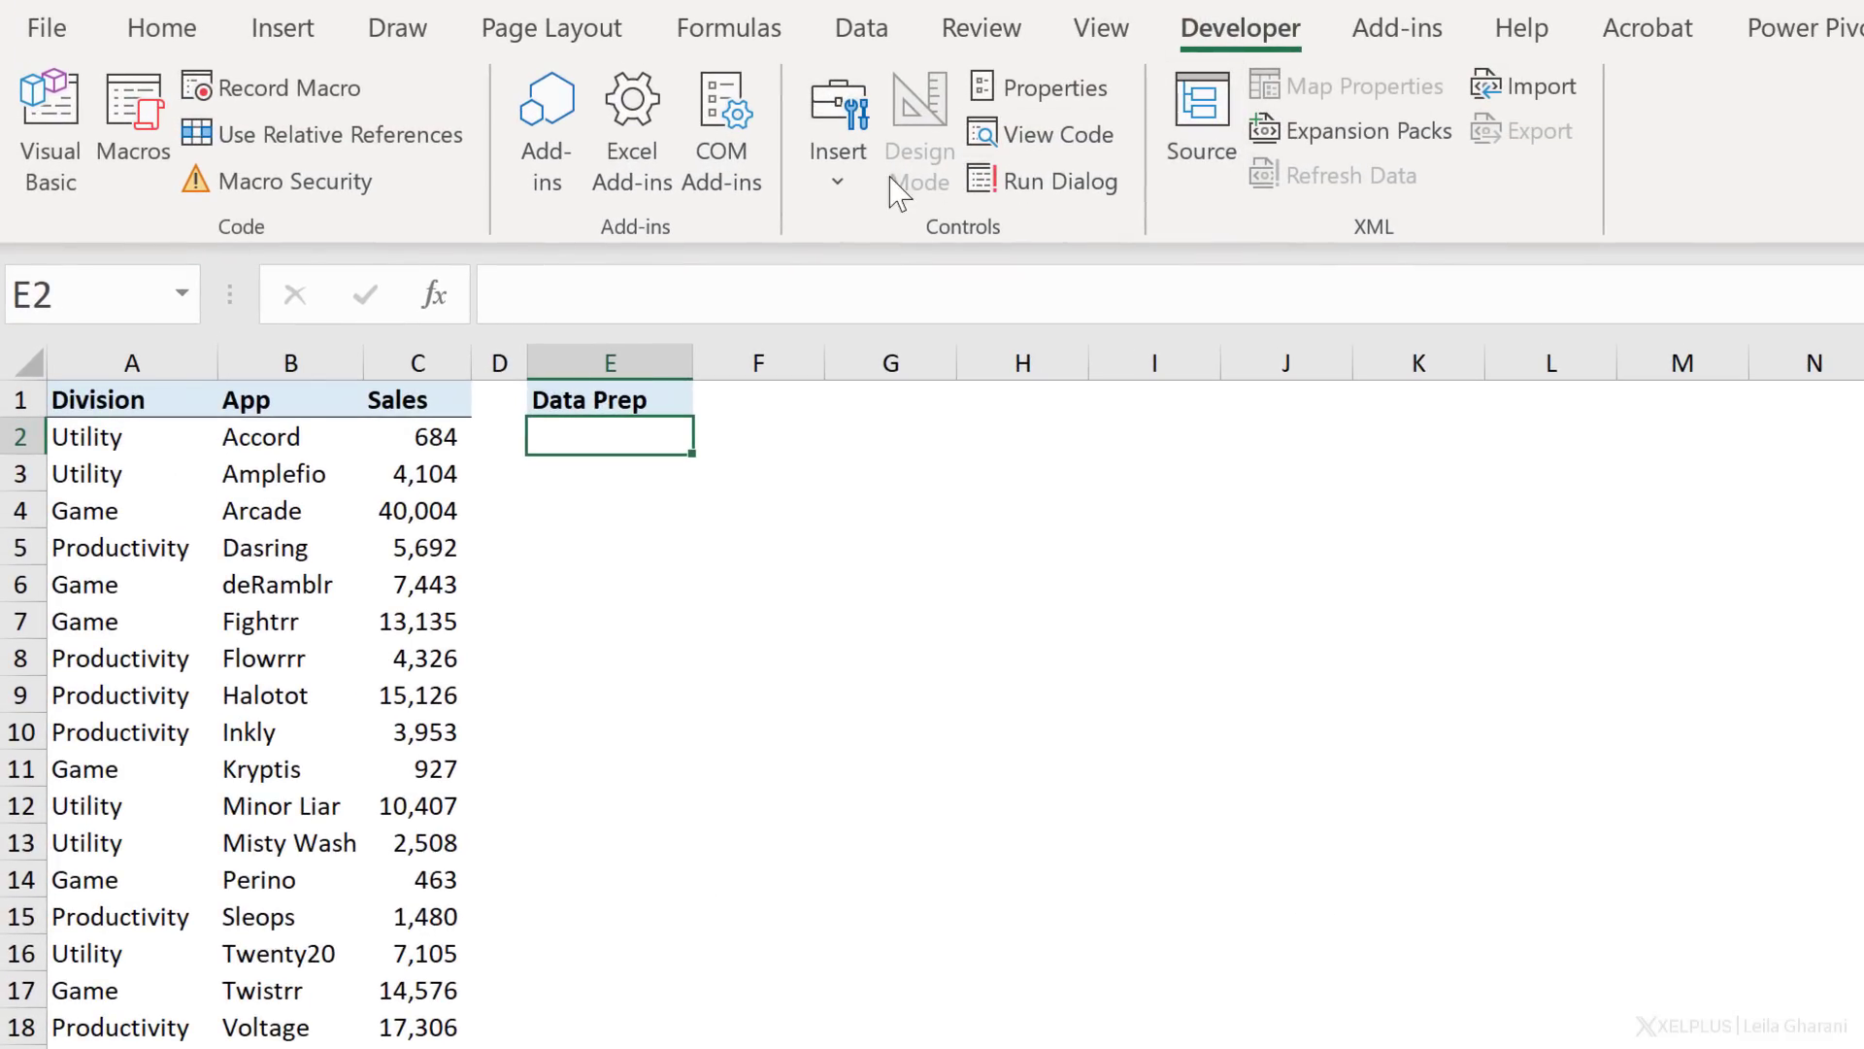
# Step: Draw a Form Controls option button near G2 and relabel it 'Game'
pyautogui.click(837, 194)
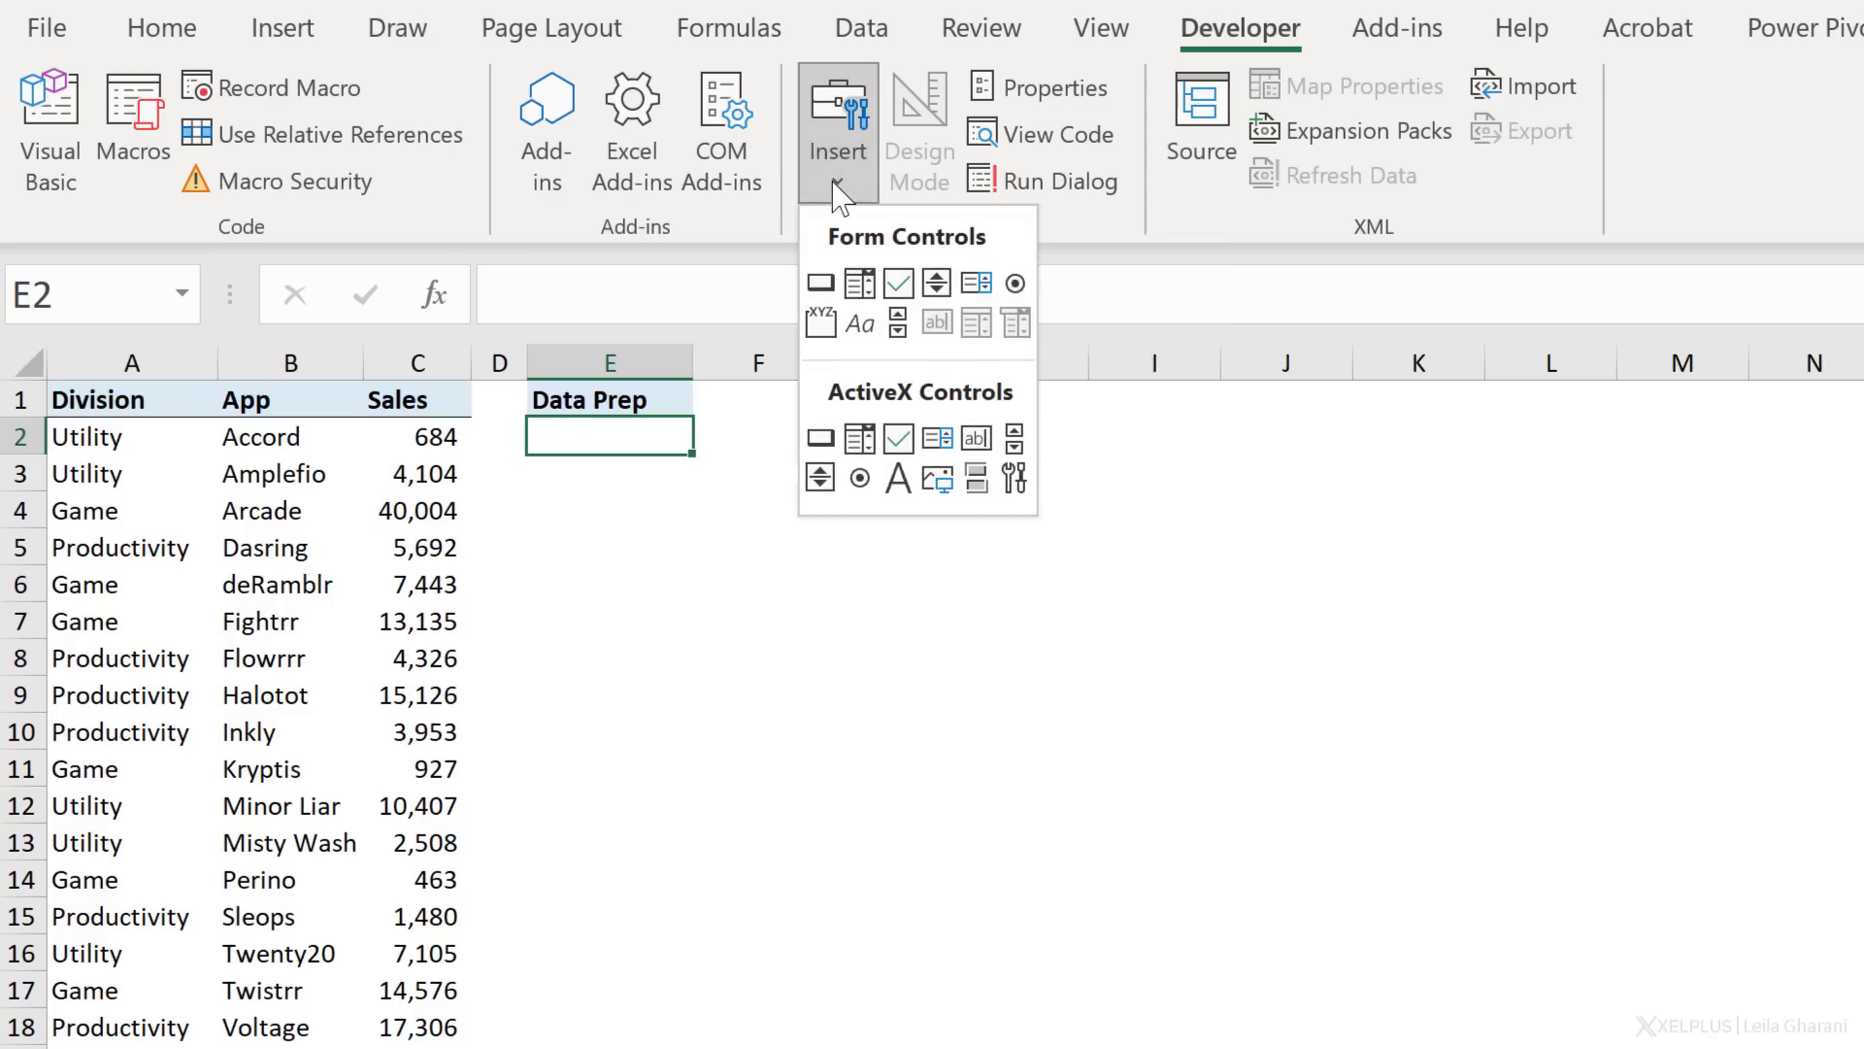
pyautogui.click(1016, 284)
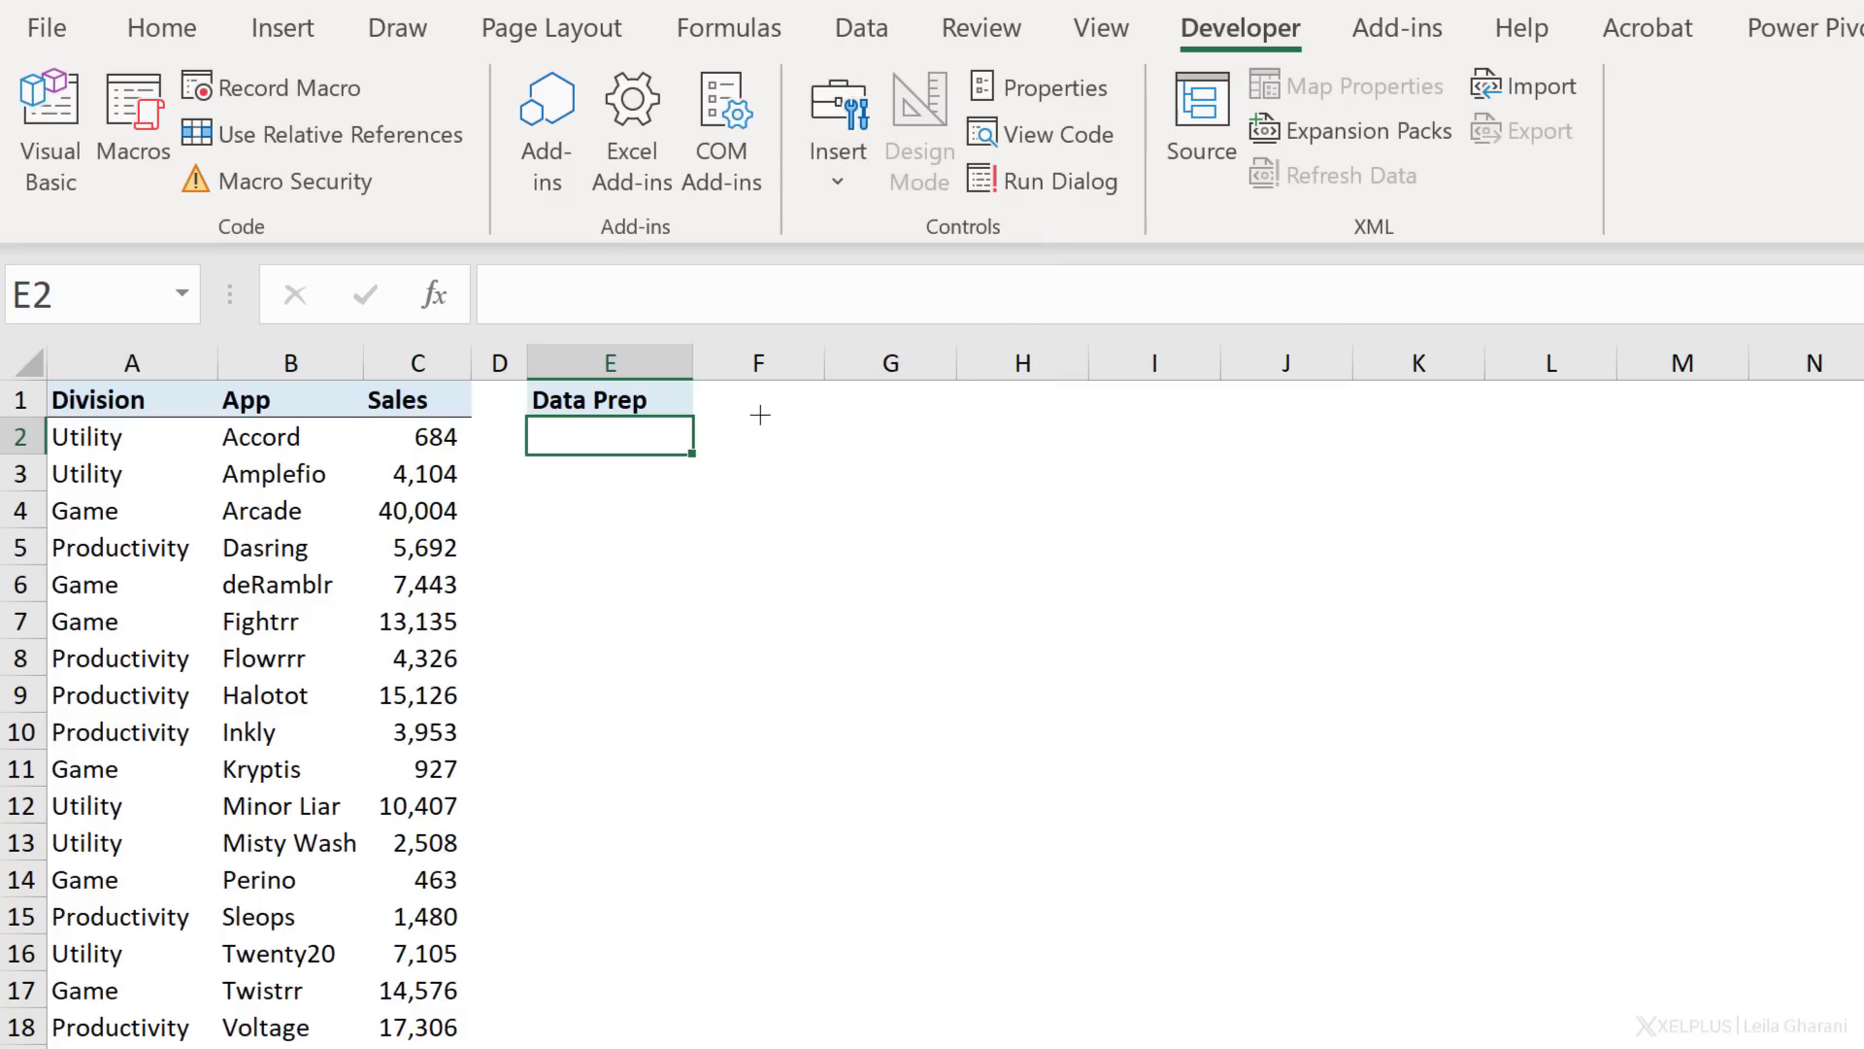
pyautogui.moveTo(795, 412); pyautogui.dragTo(962, 476)
pyautogui.click(847, 454)
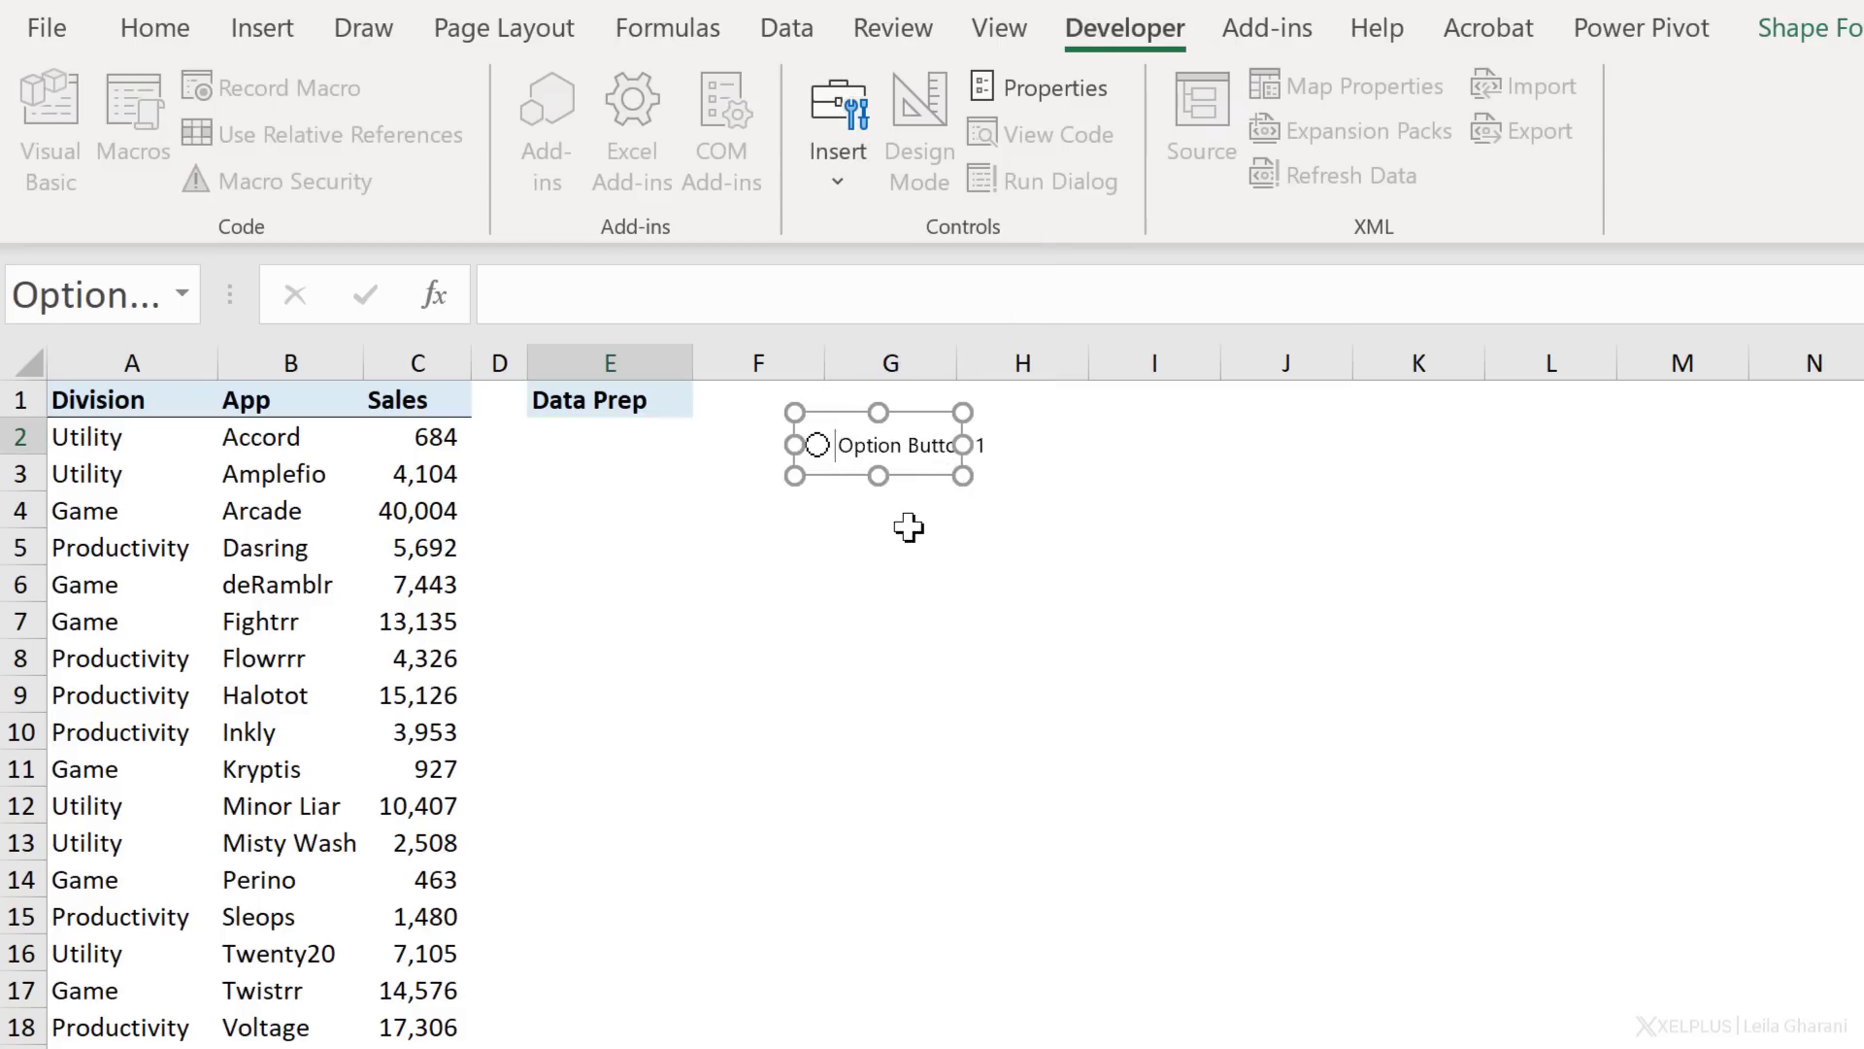
pyautogui.press('Delete')
pyautogui.press('Delete')
pyautogui.press('Delete')
pyautogui.press('Delete')
pyautogui.press('Delete')
pyautogui.press('Delete')
pyautogui.press('Delete')
pyautogui.press('Delete')
pyautogui.press('Delete')
pyautogui.press('Delete')
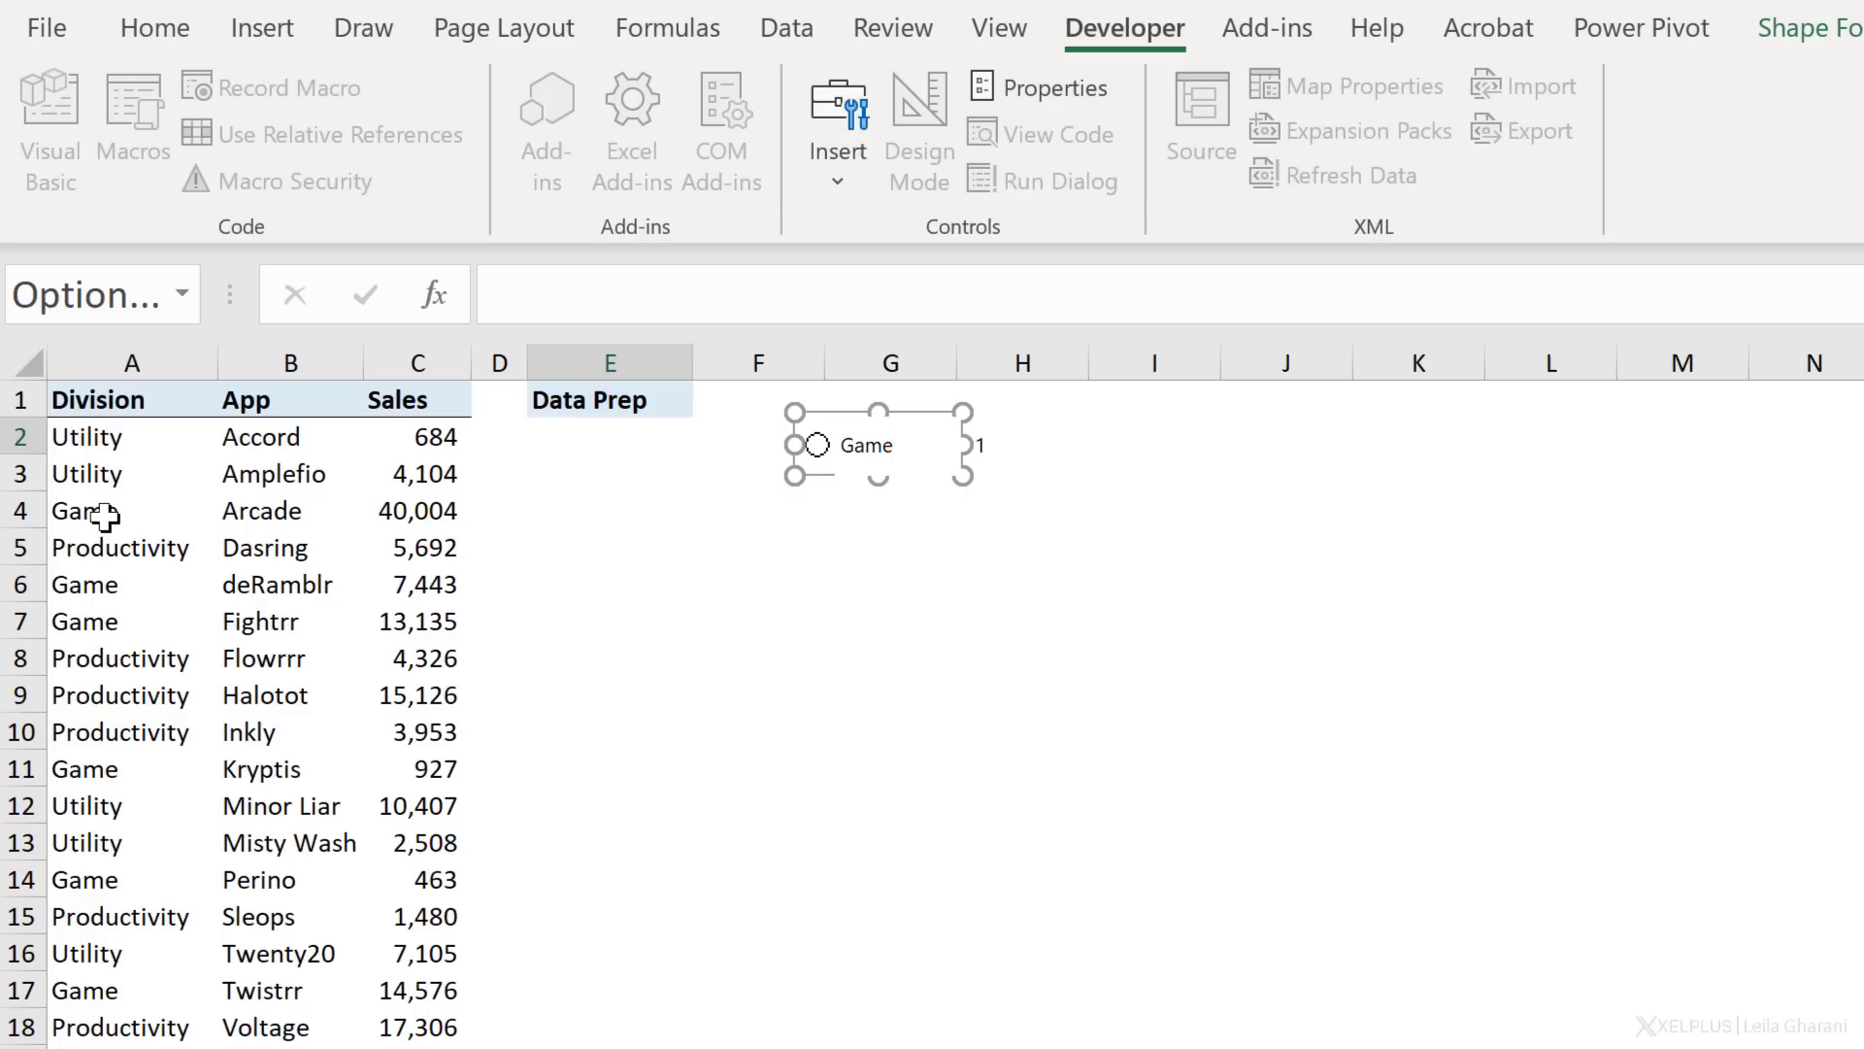
pyautogui.click(858, 512)
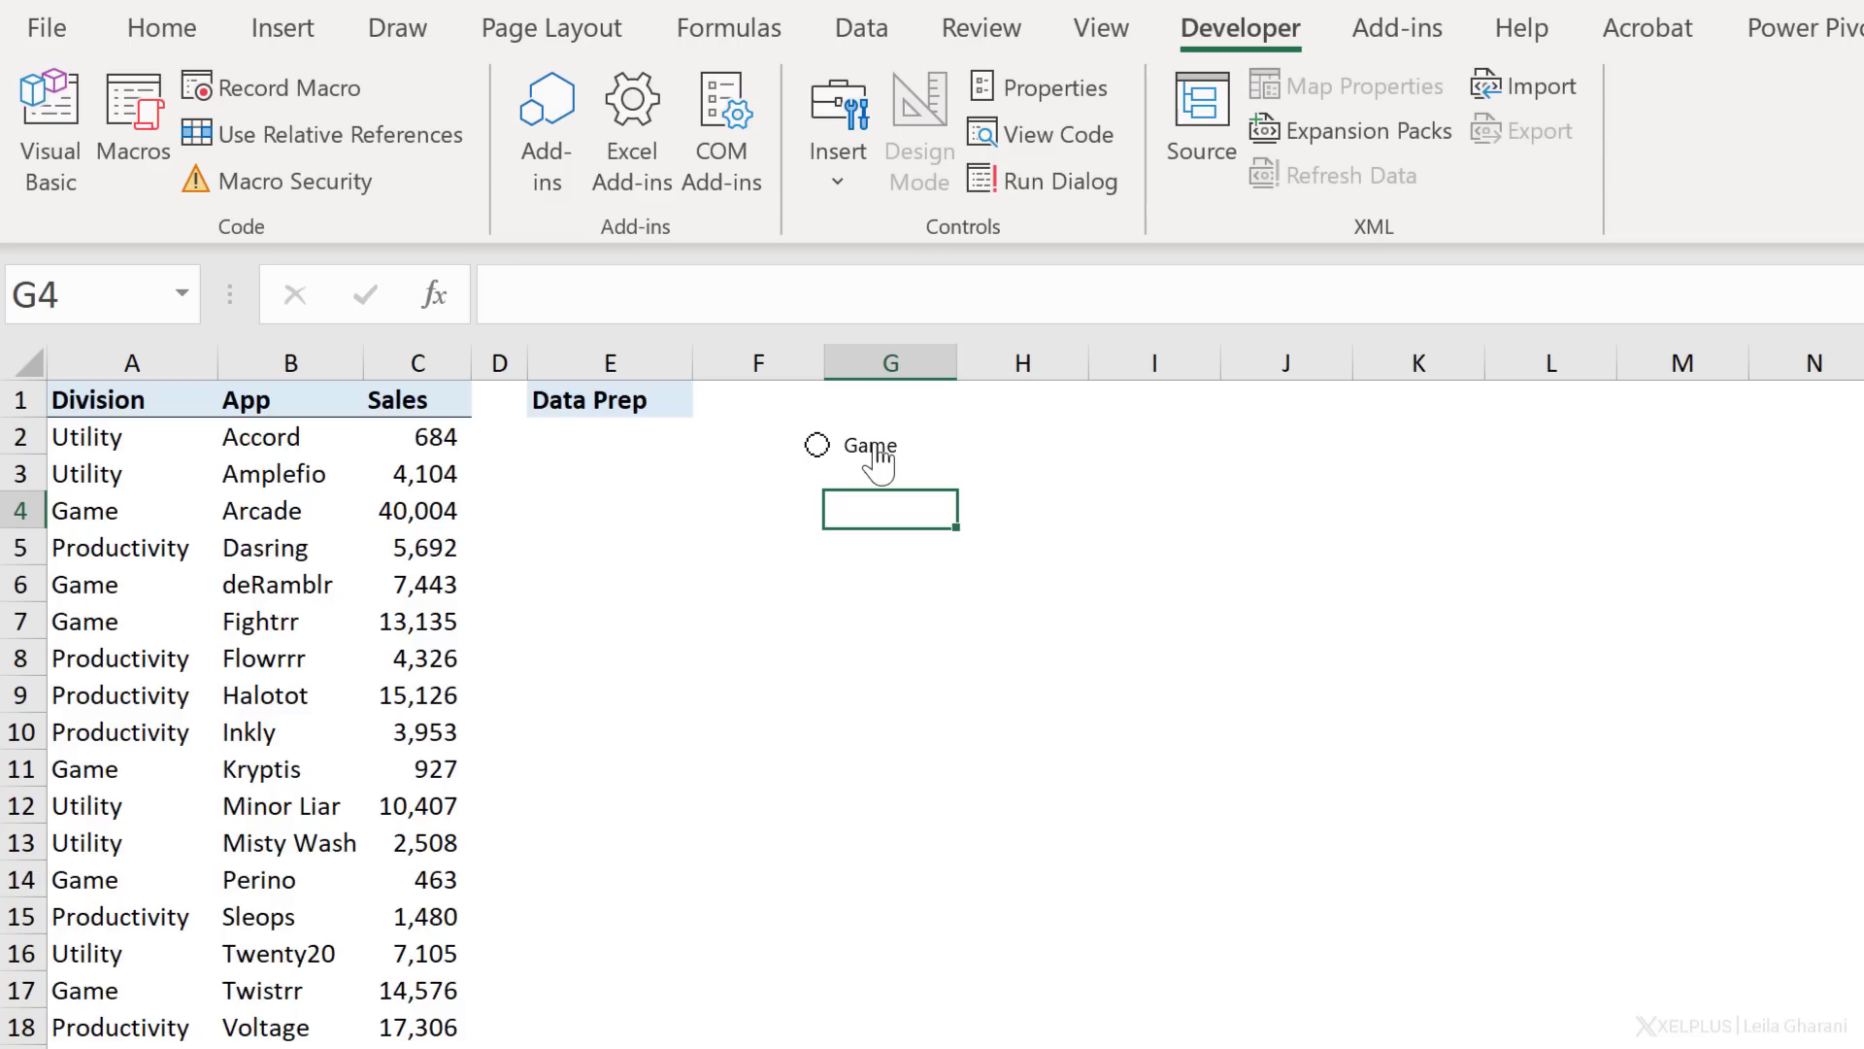
# Step: Make two copies of the Game option button toward columns H and I
pyautogui.rightClick(876, 459)
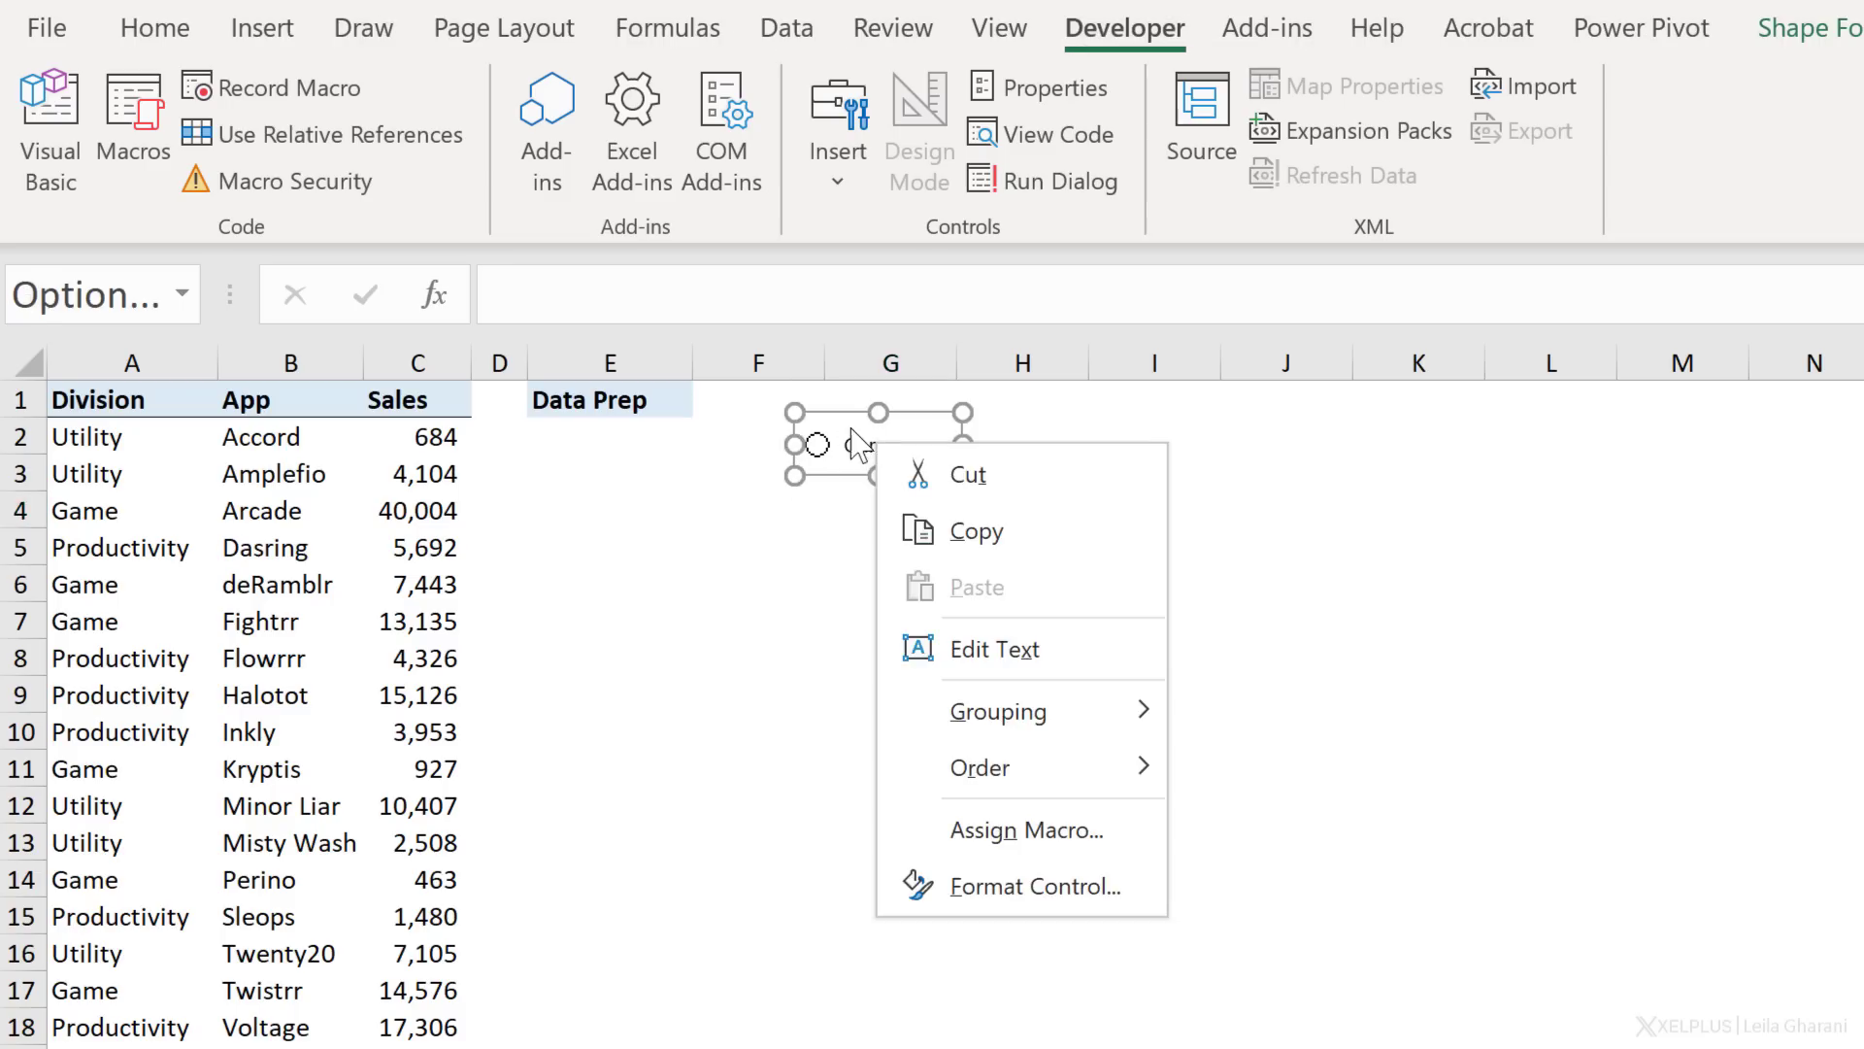
pyautogui.moveTo(853, 418); pyautogui.dragTo(1042, 415)
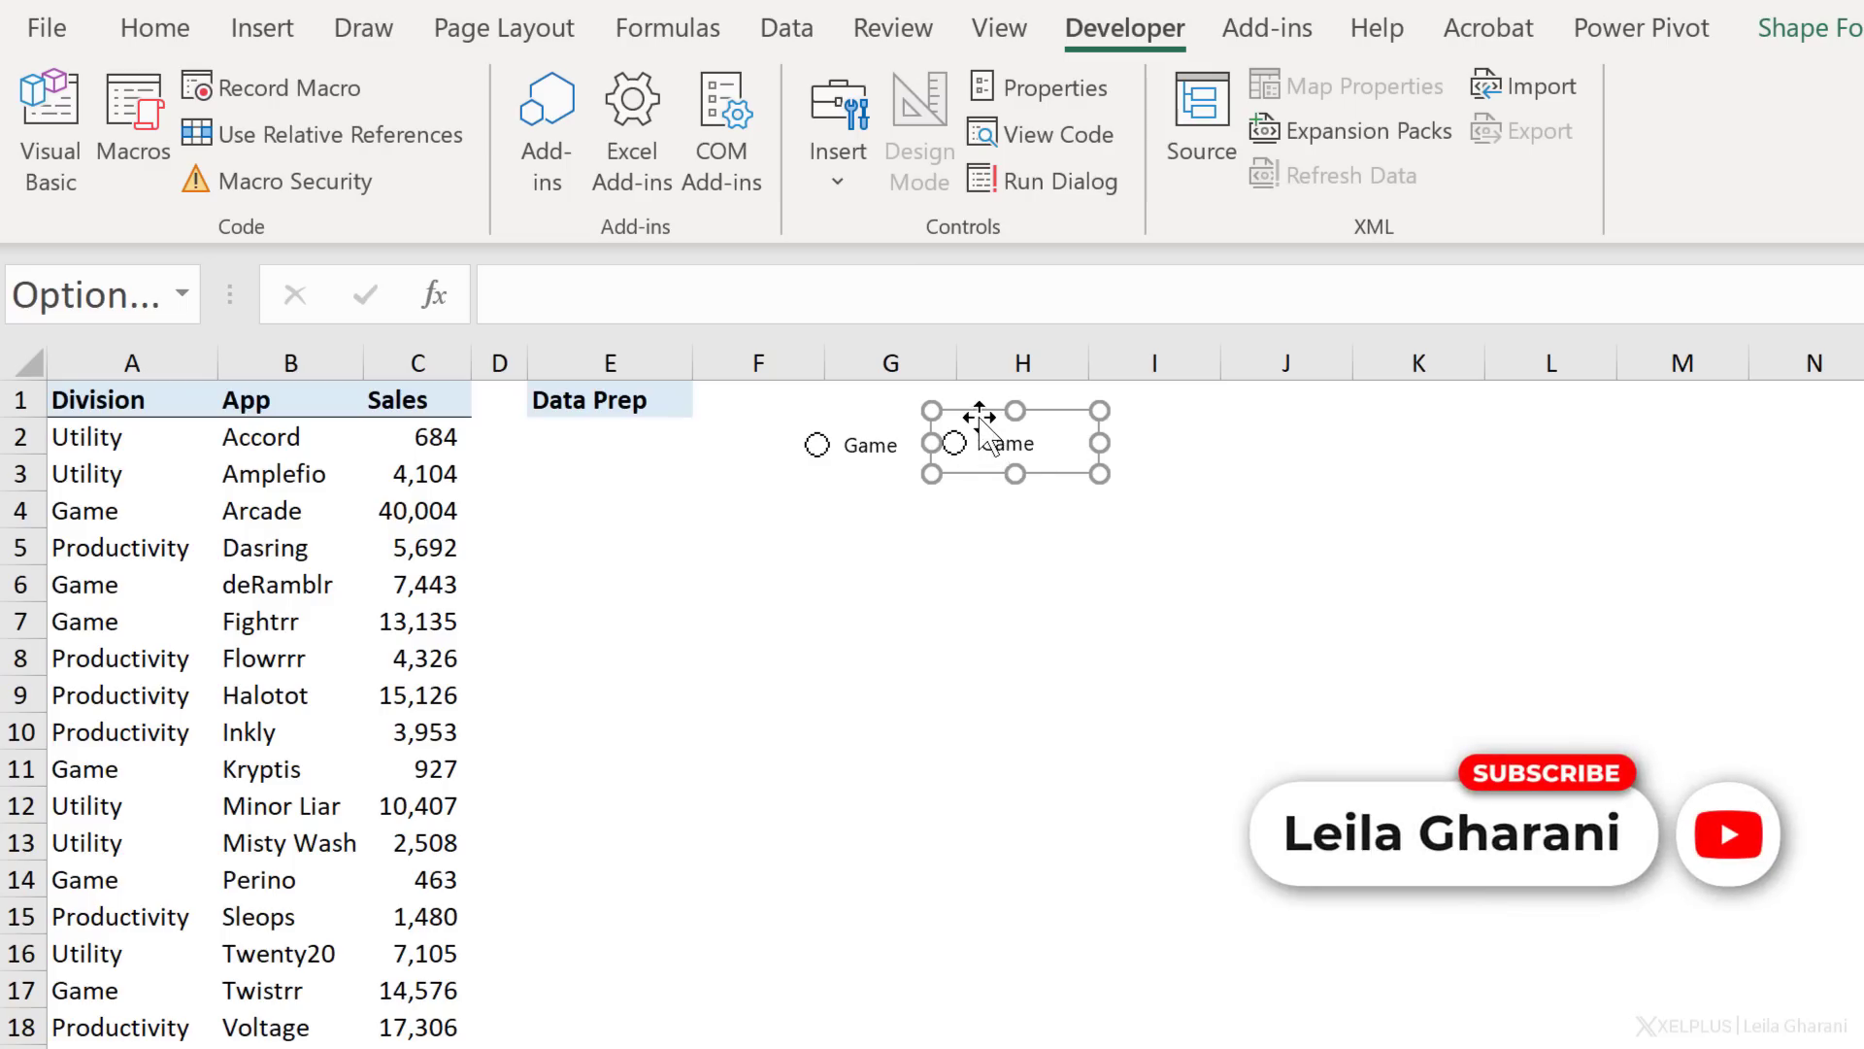
pyautogui.moveTo(971, 403); pyautogui.dragTo(1084, 416)
# Step: Relabel the copied option buttons 'Productivity' and 'Utility'
pyautogui.rightClick(1013, 443)
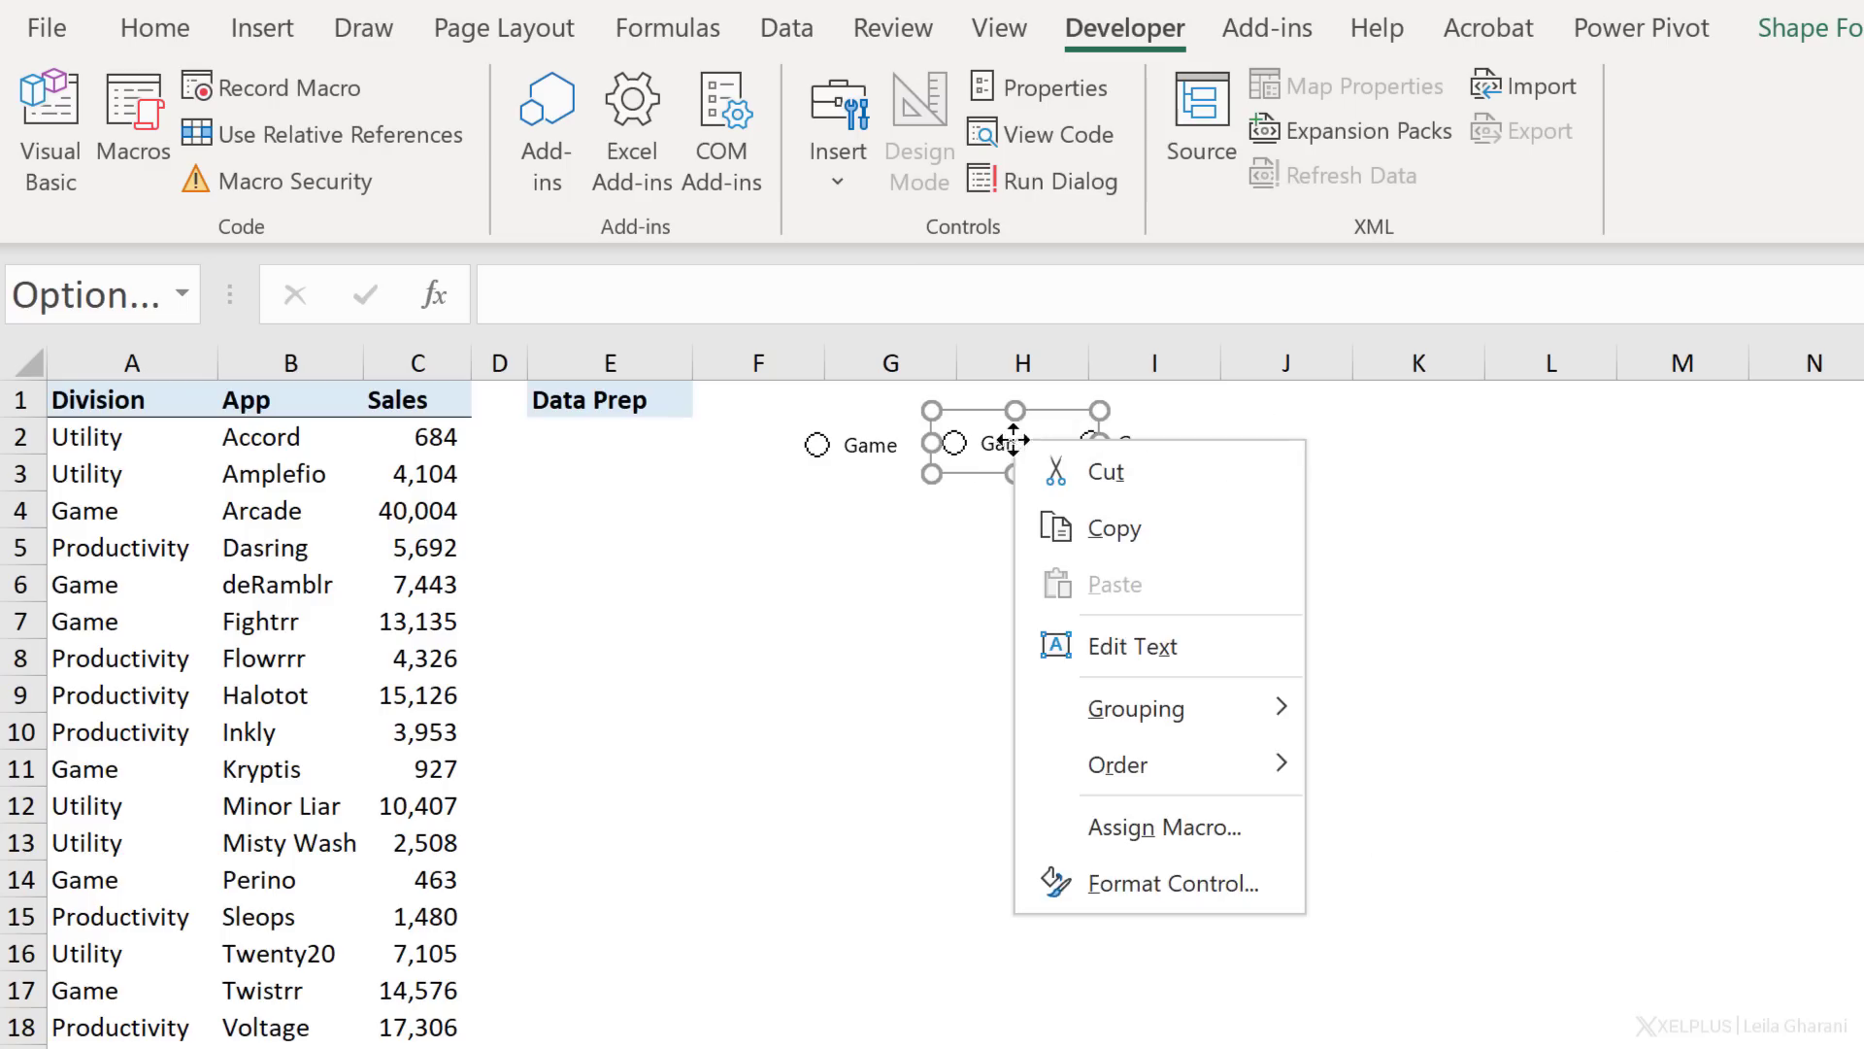
pyautogui.click(1155, 655)
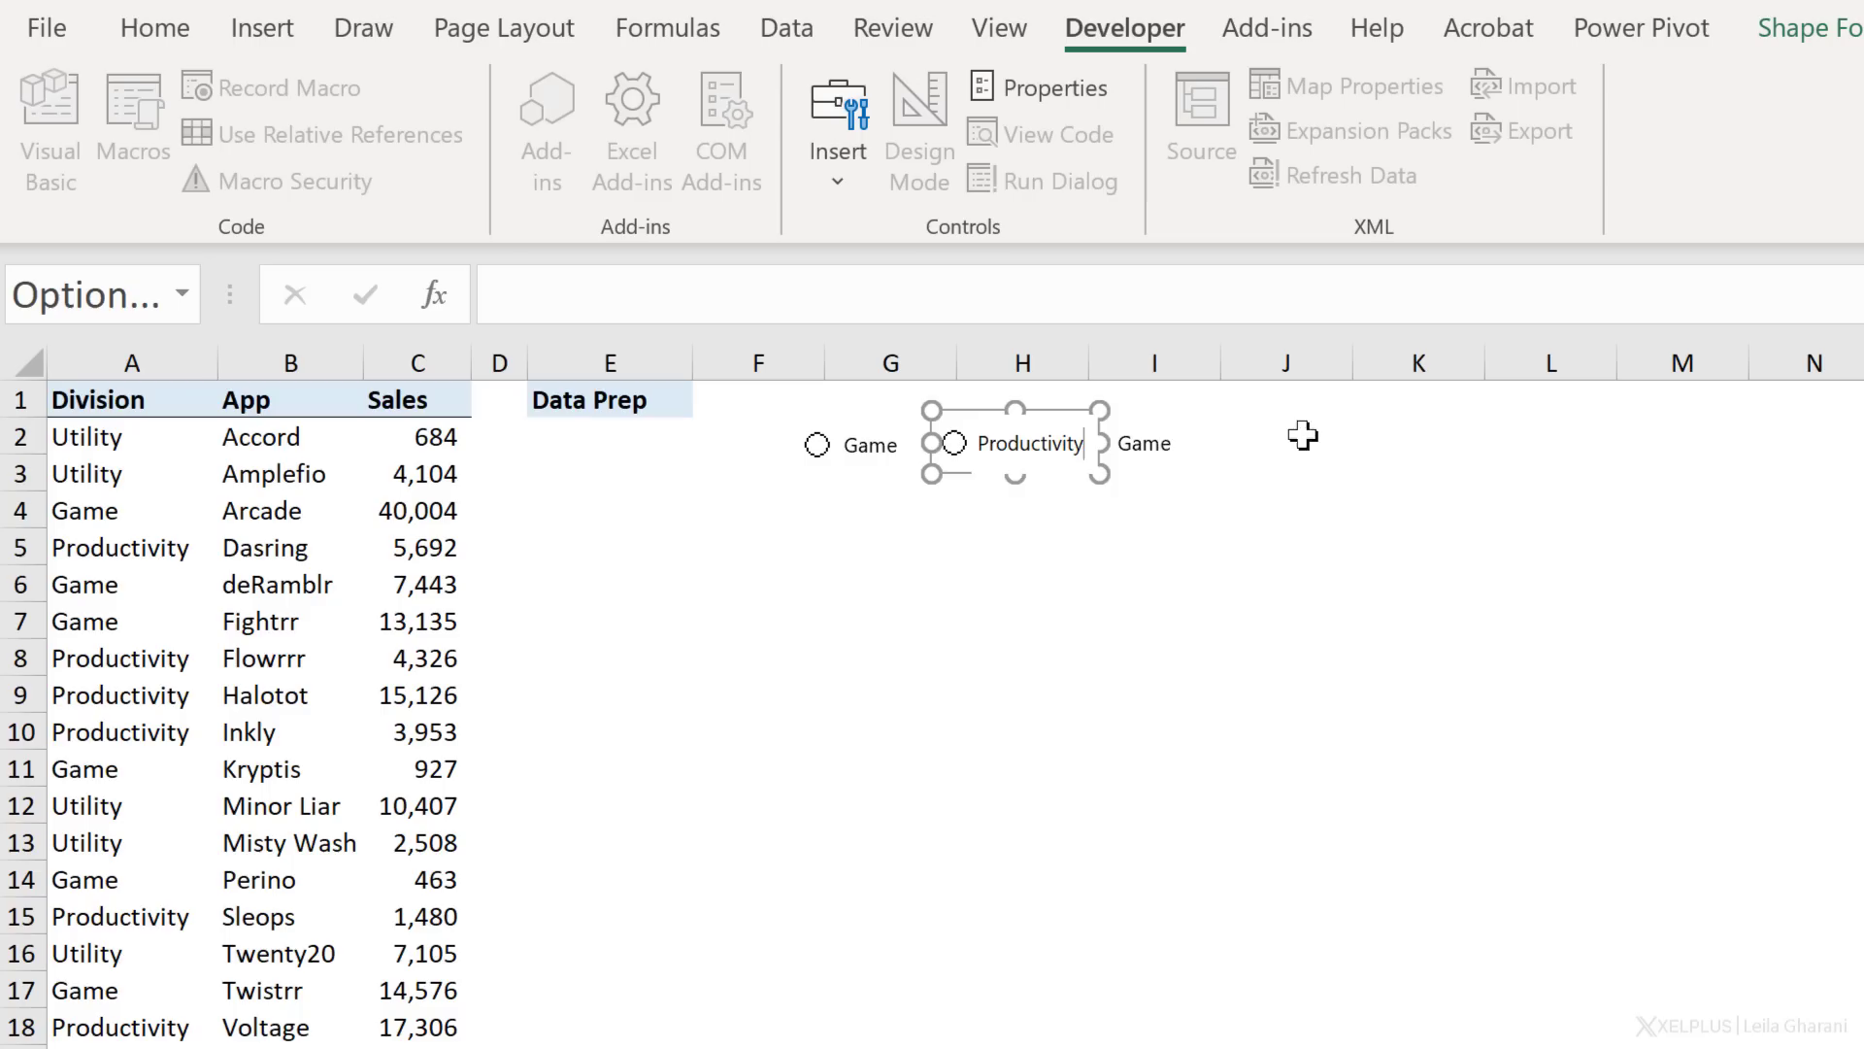
pyautogui.rightClick(1165, 439)
pyautogui.click(1259, 637)
pyautogui.write('U')
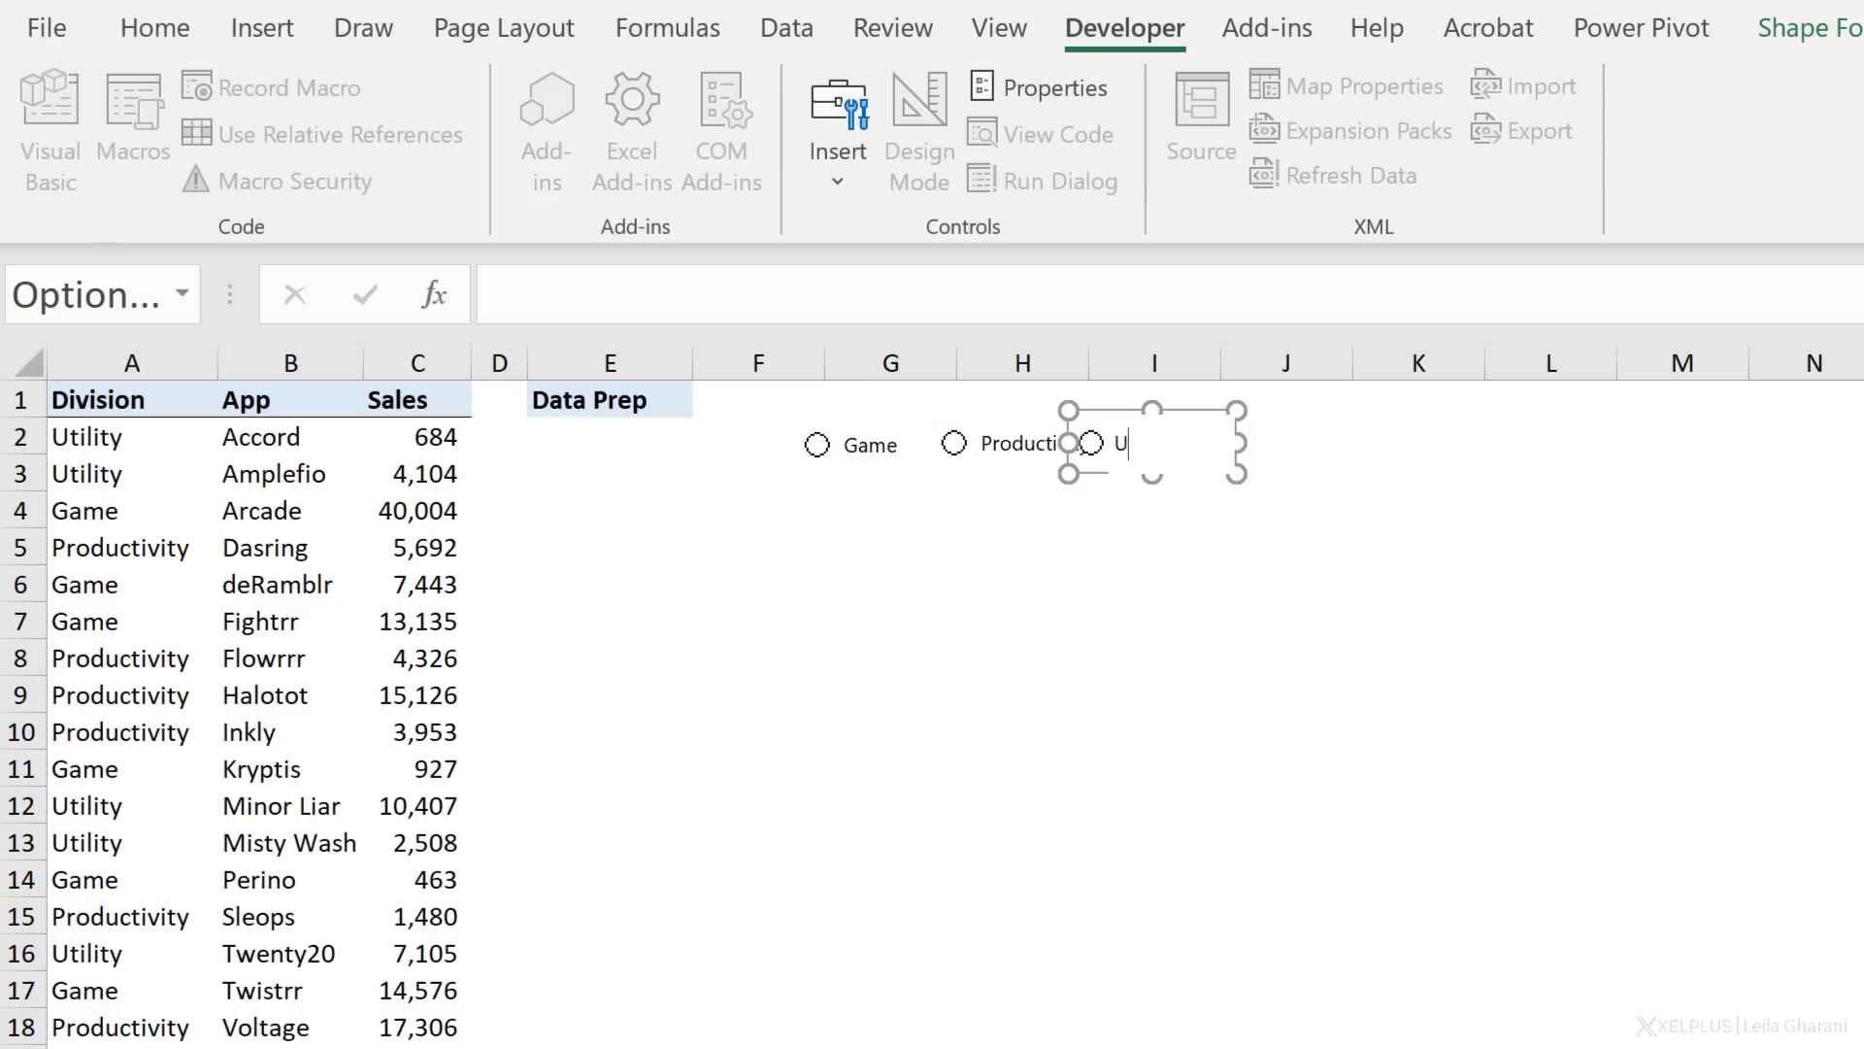
pyautogui.write('tility')
pyautogui.click(1022, 621)
# Step: Move the Game and Productivity buttons so all three sit in one row
pyautogui.rightClick(832, 451)
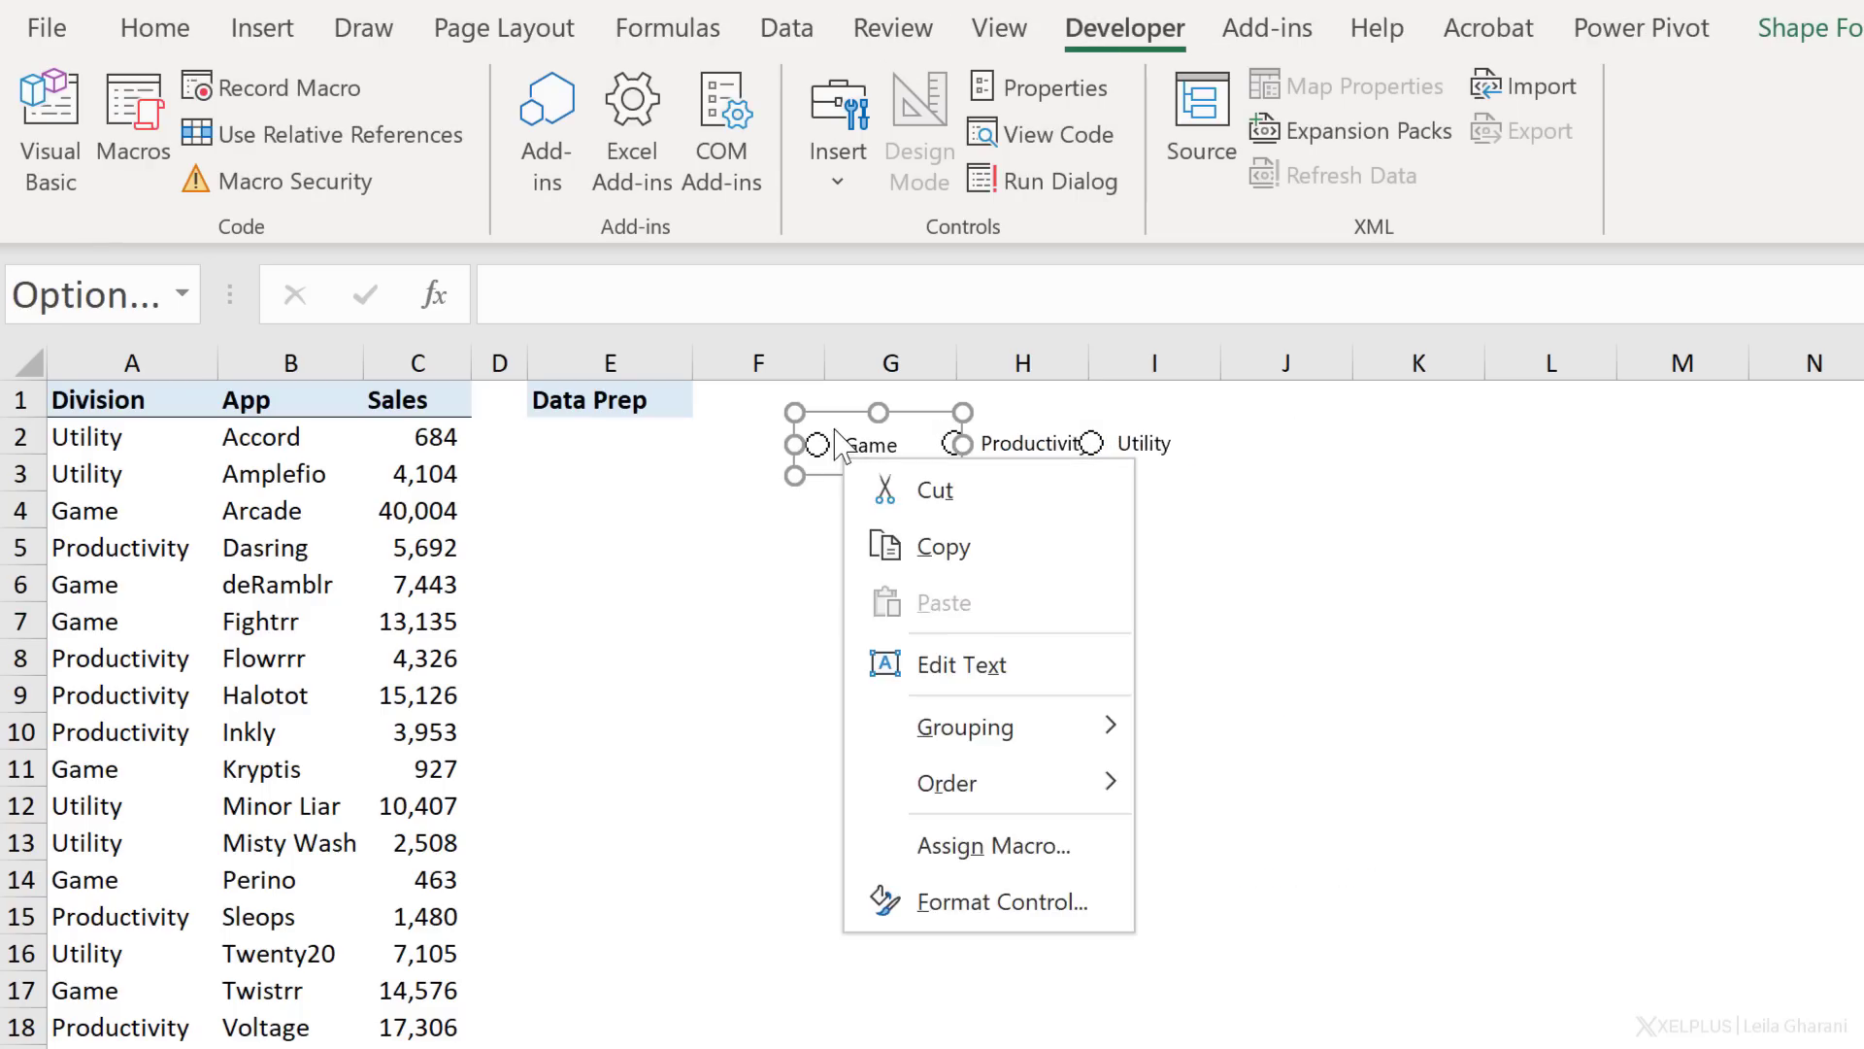
pyautogui.press('Escape')
pyautogui.moveTo(827, 427)
pyautogui.mouseDown()
pyautogui.moveTo(794, 404)
pyautogui.moveTo(854, 395)
pyautogui.moveTo(819, 395)
pyautogui.mouseUp()
pyautogui.rightClick(995, 455)
pyautogui.press('Escape')
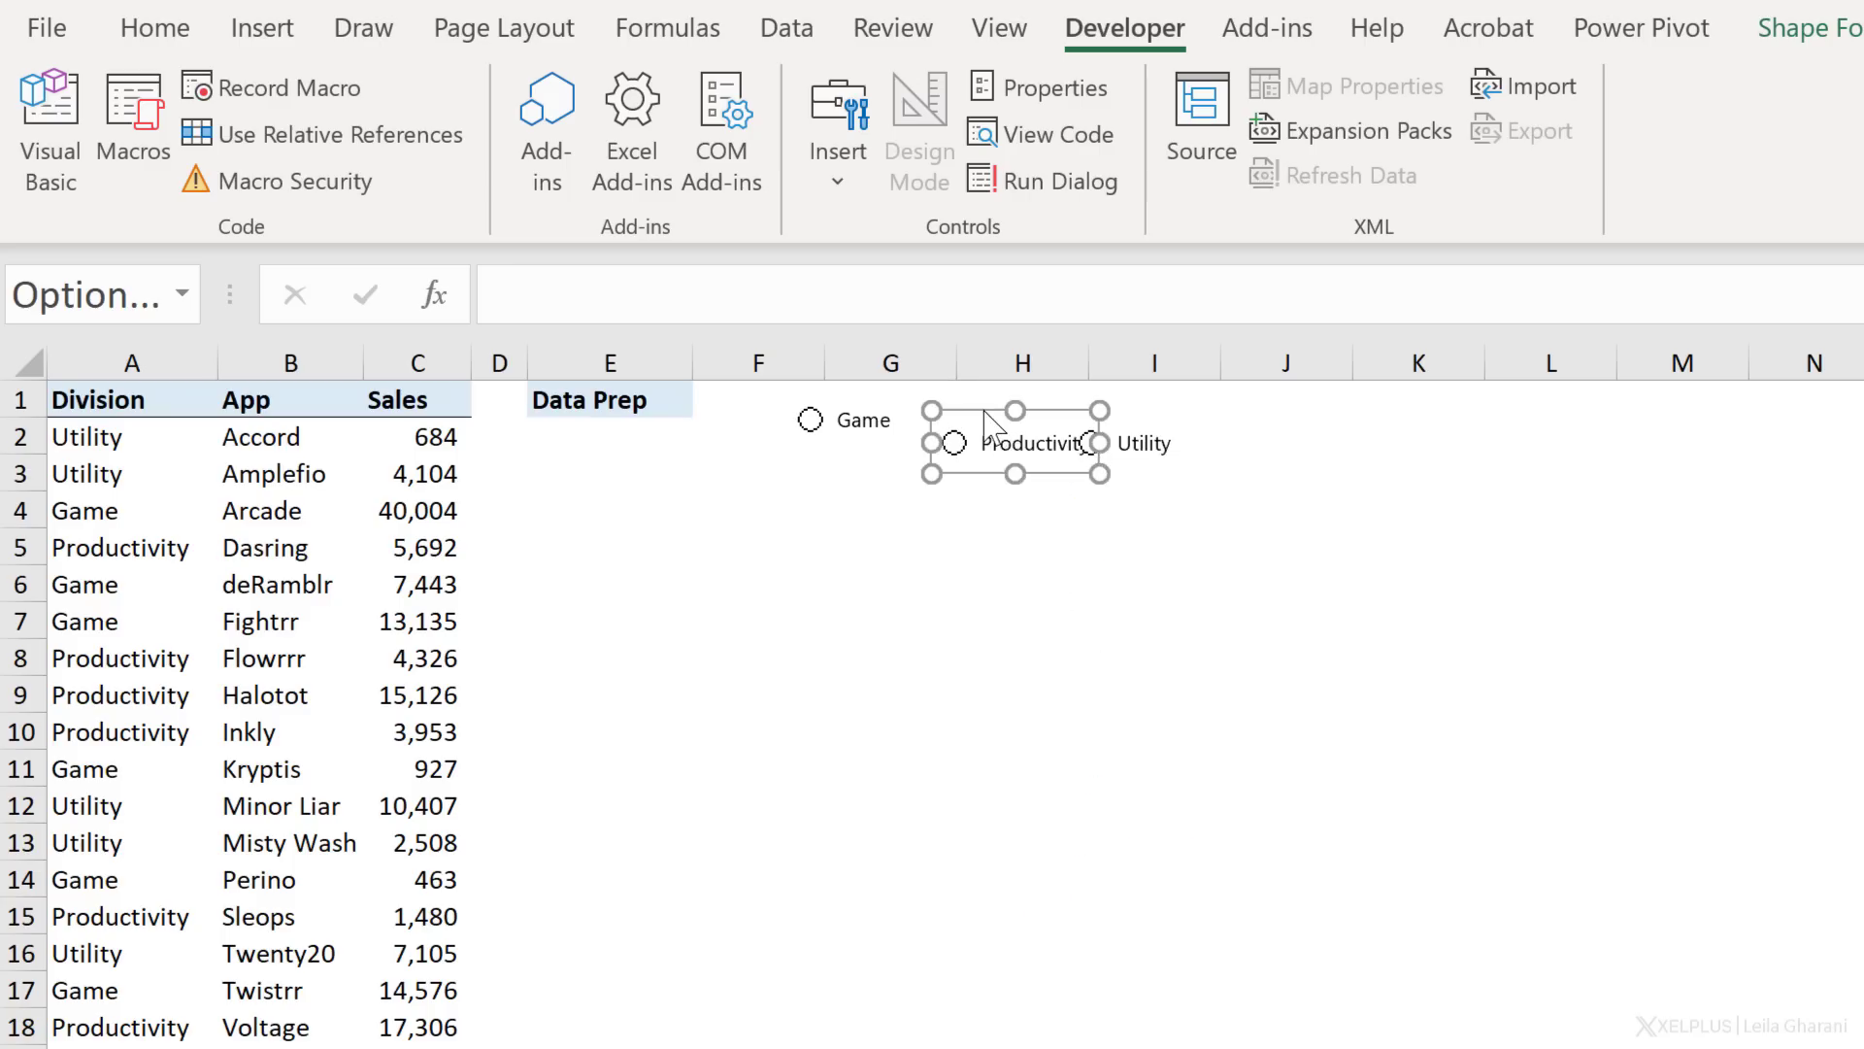
pyautogui.moveTo(983, 410); pyautogui.dragTo(953, 395)
# Step: Switch between the option buttons to confirm only one can be selected at a time
pyautogui.click(1117, 471)
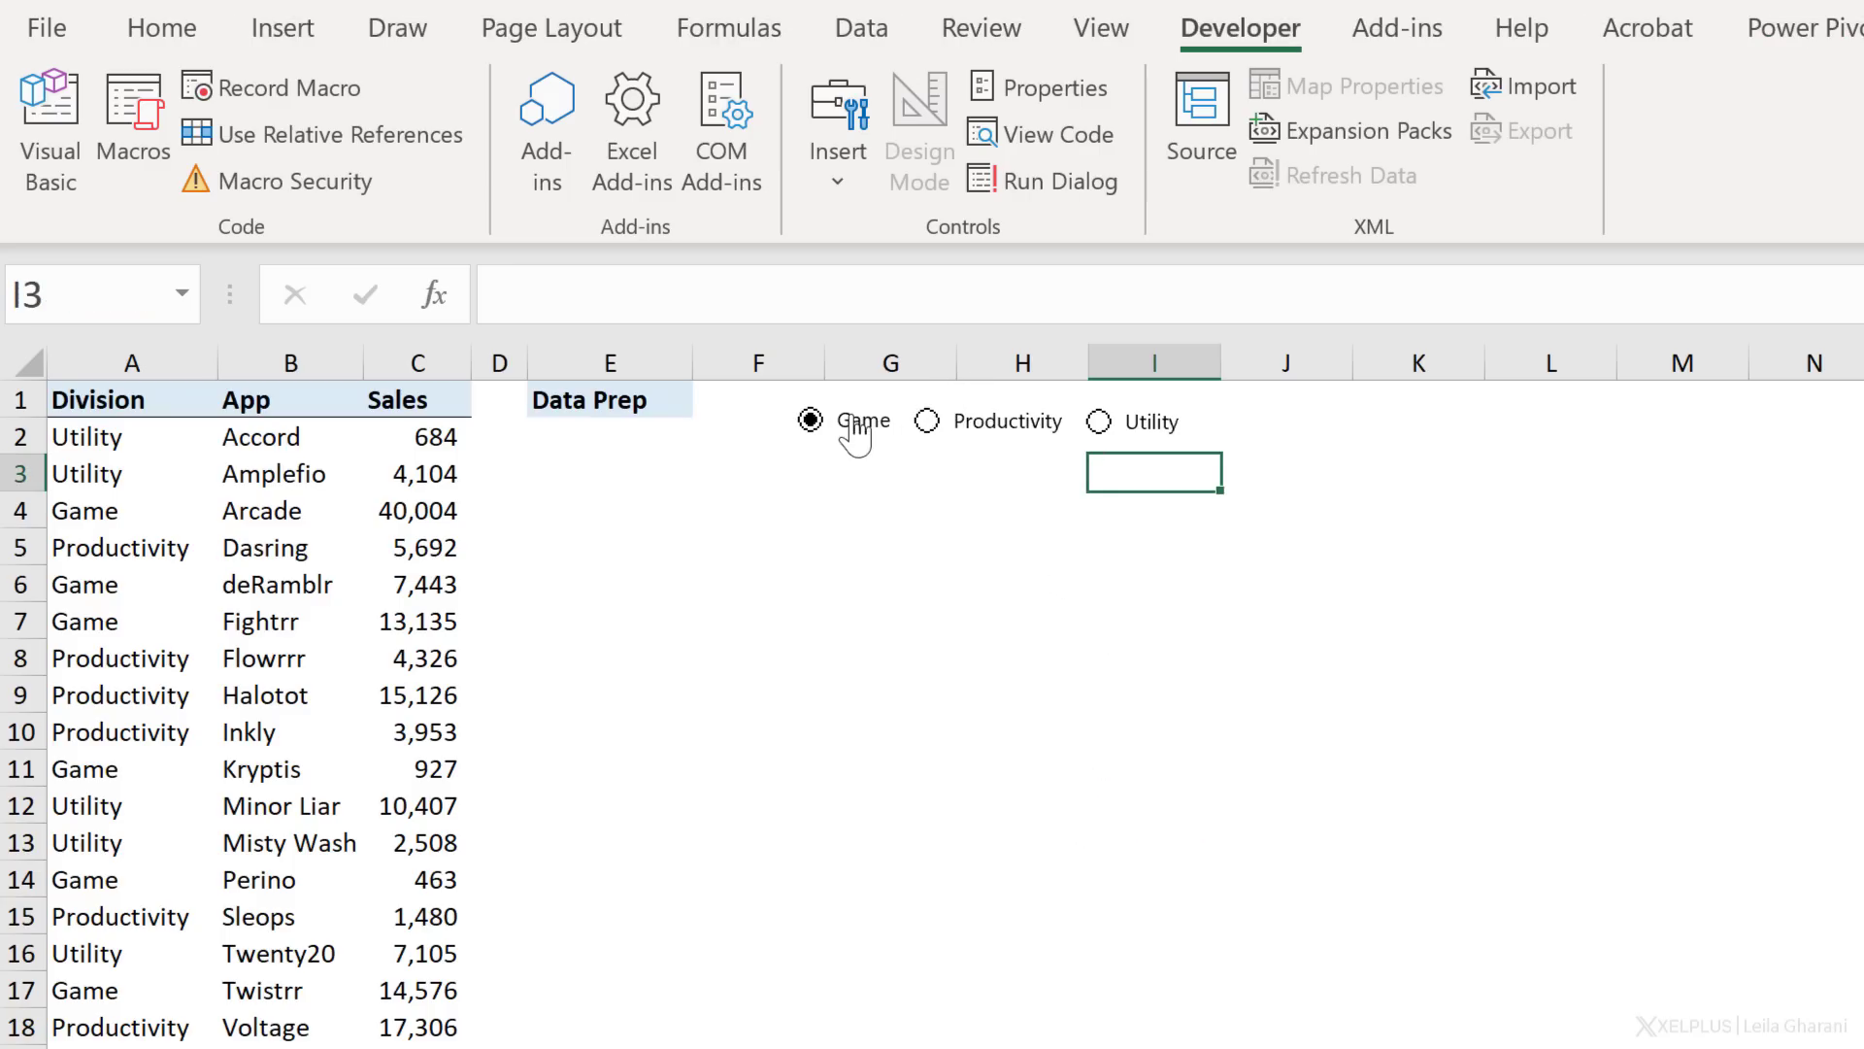
pyautogui.click(996, 432)
pyautogui.click(981, 433)
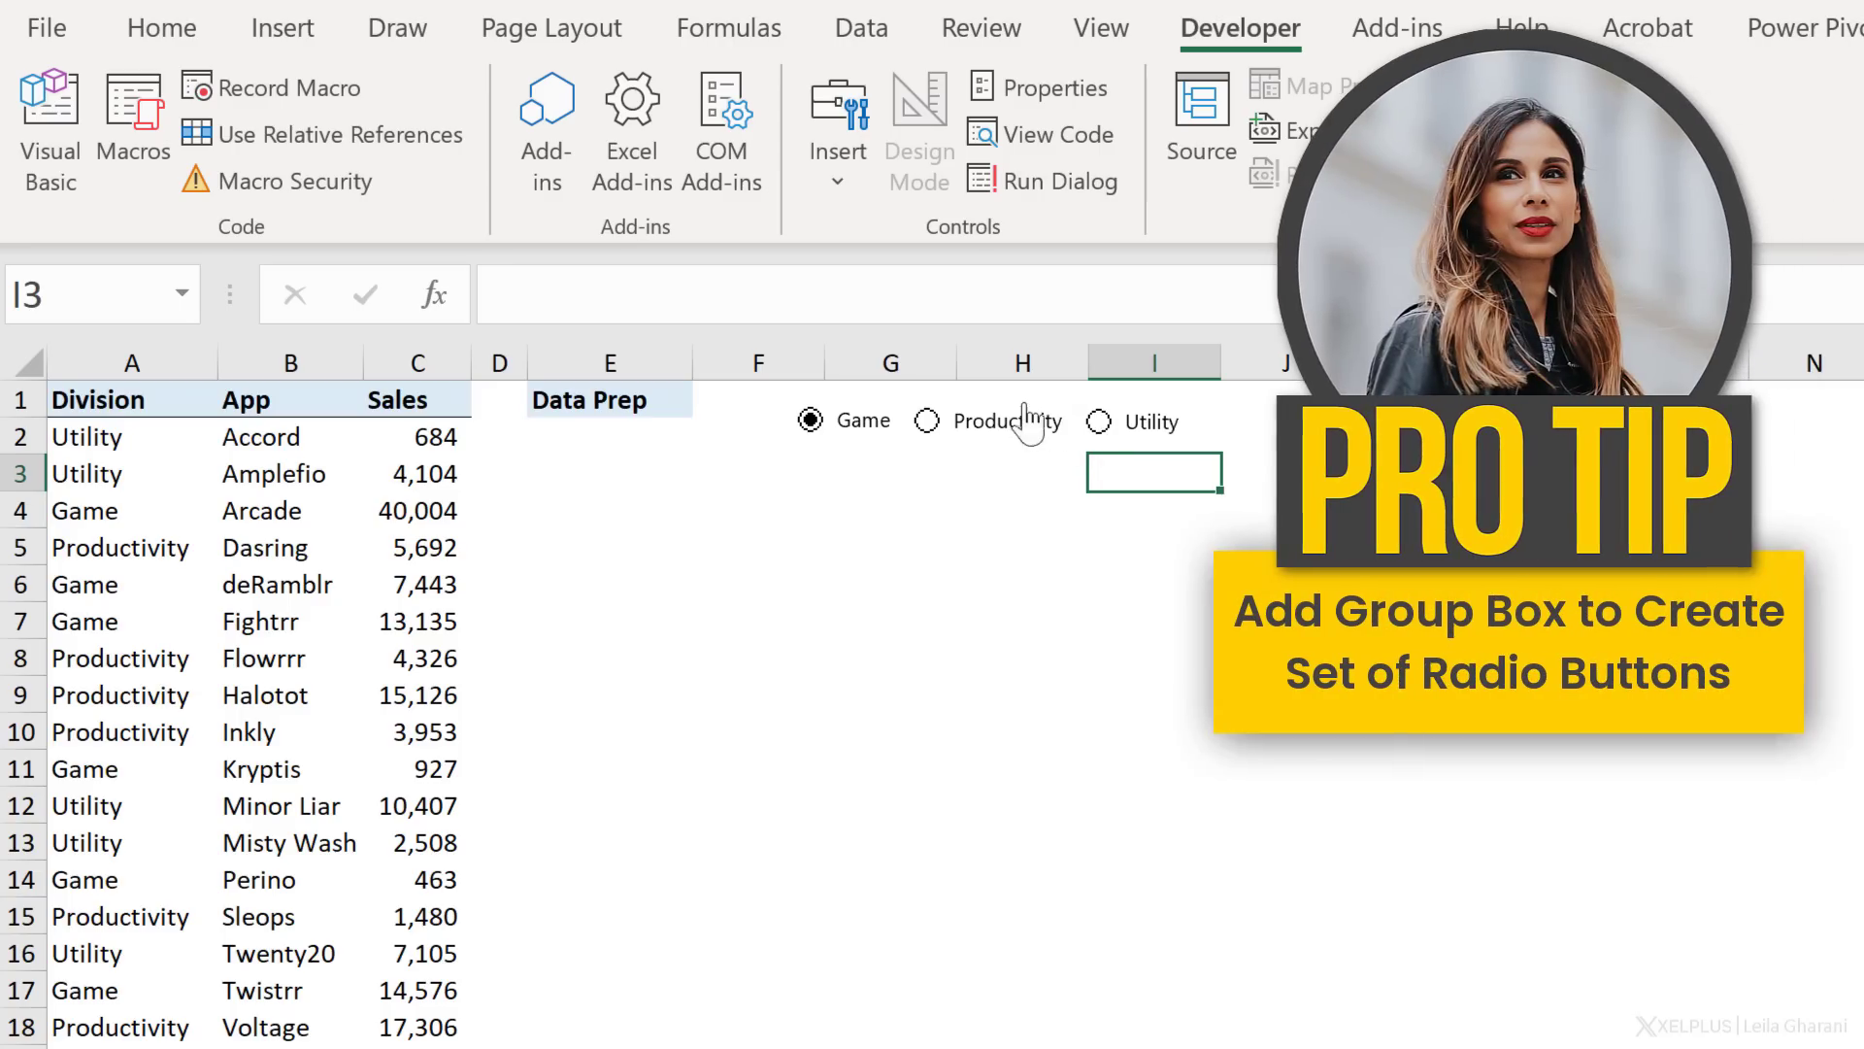
pyautogui.click(839, 145)
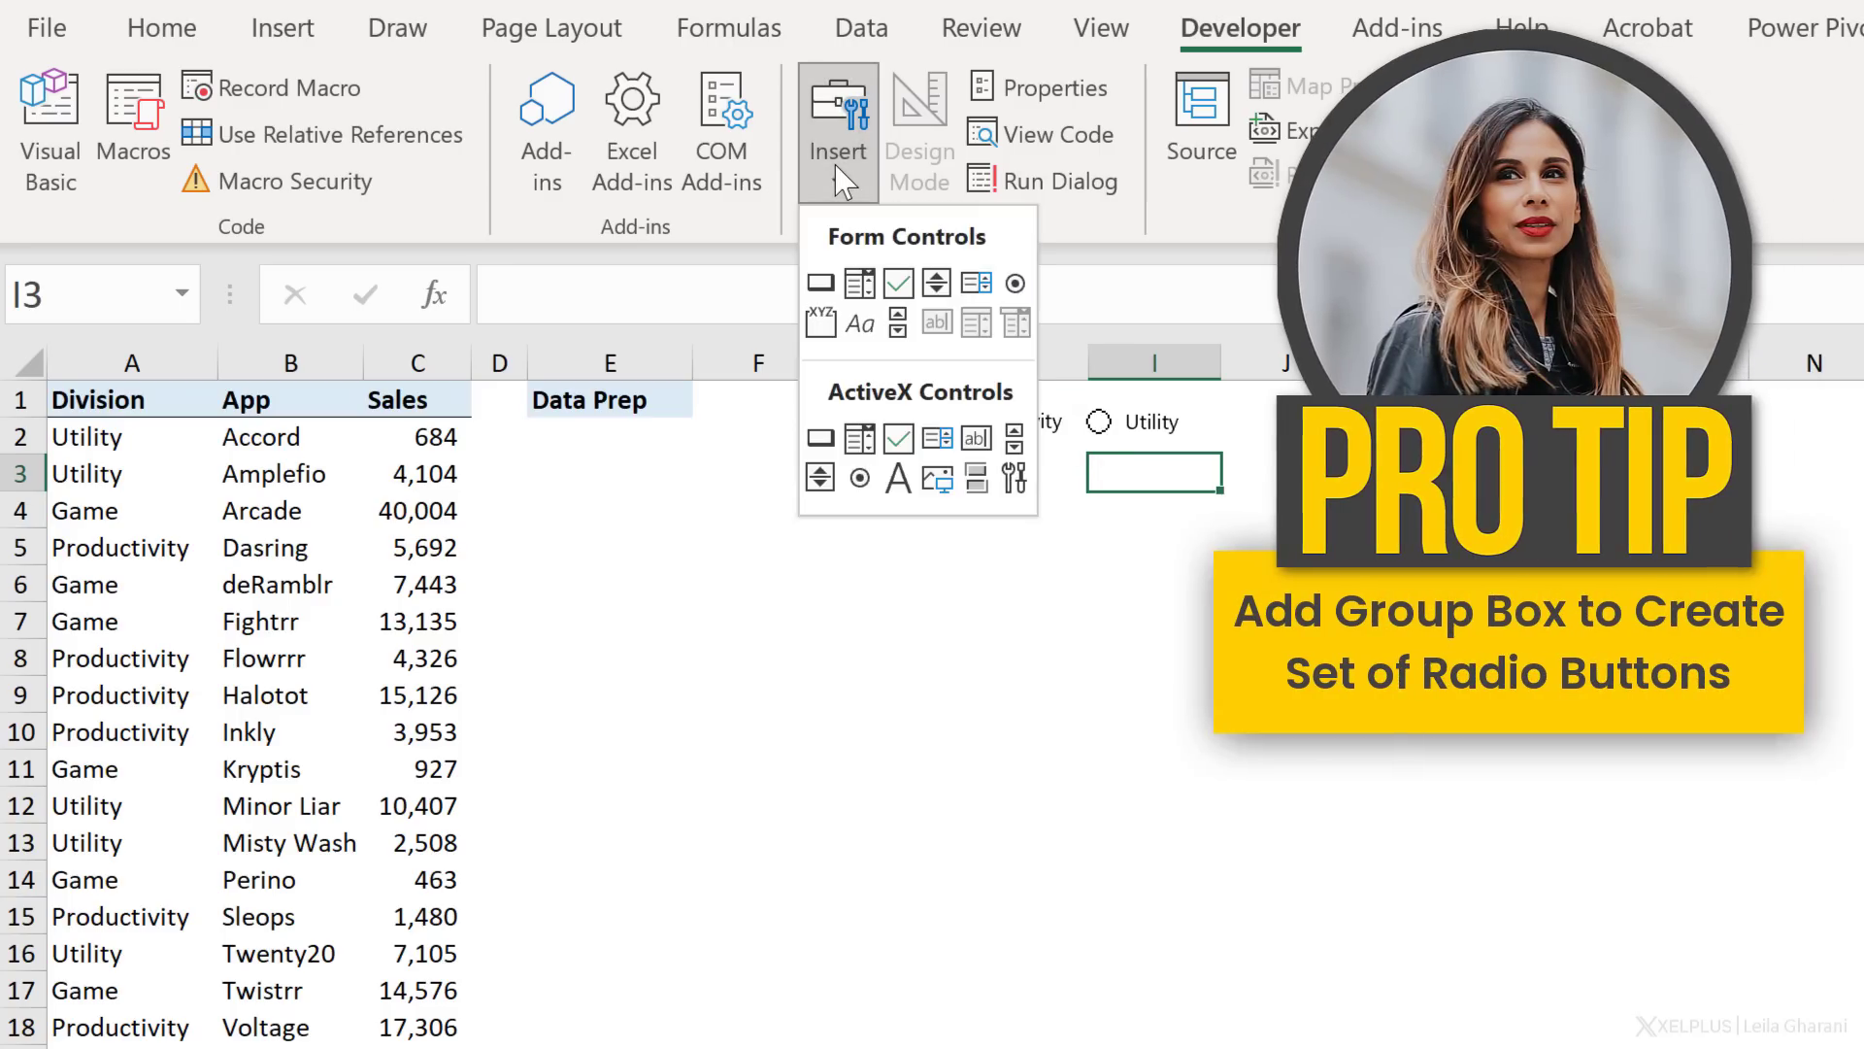
pyautogui.click(821, 326)
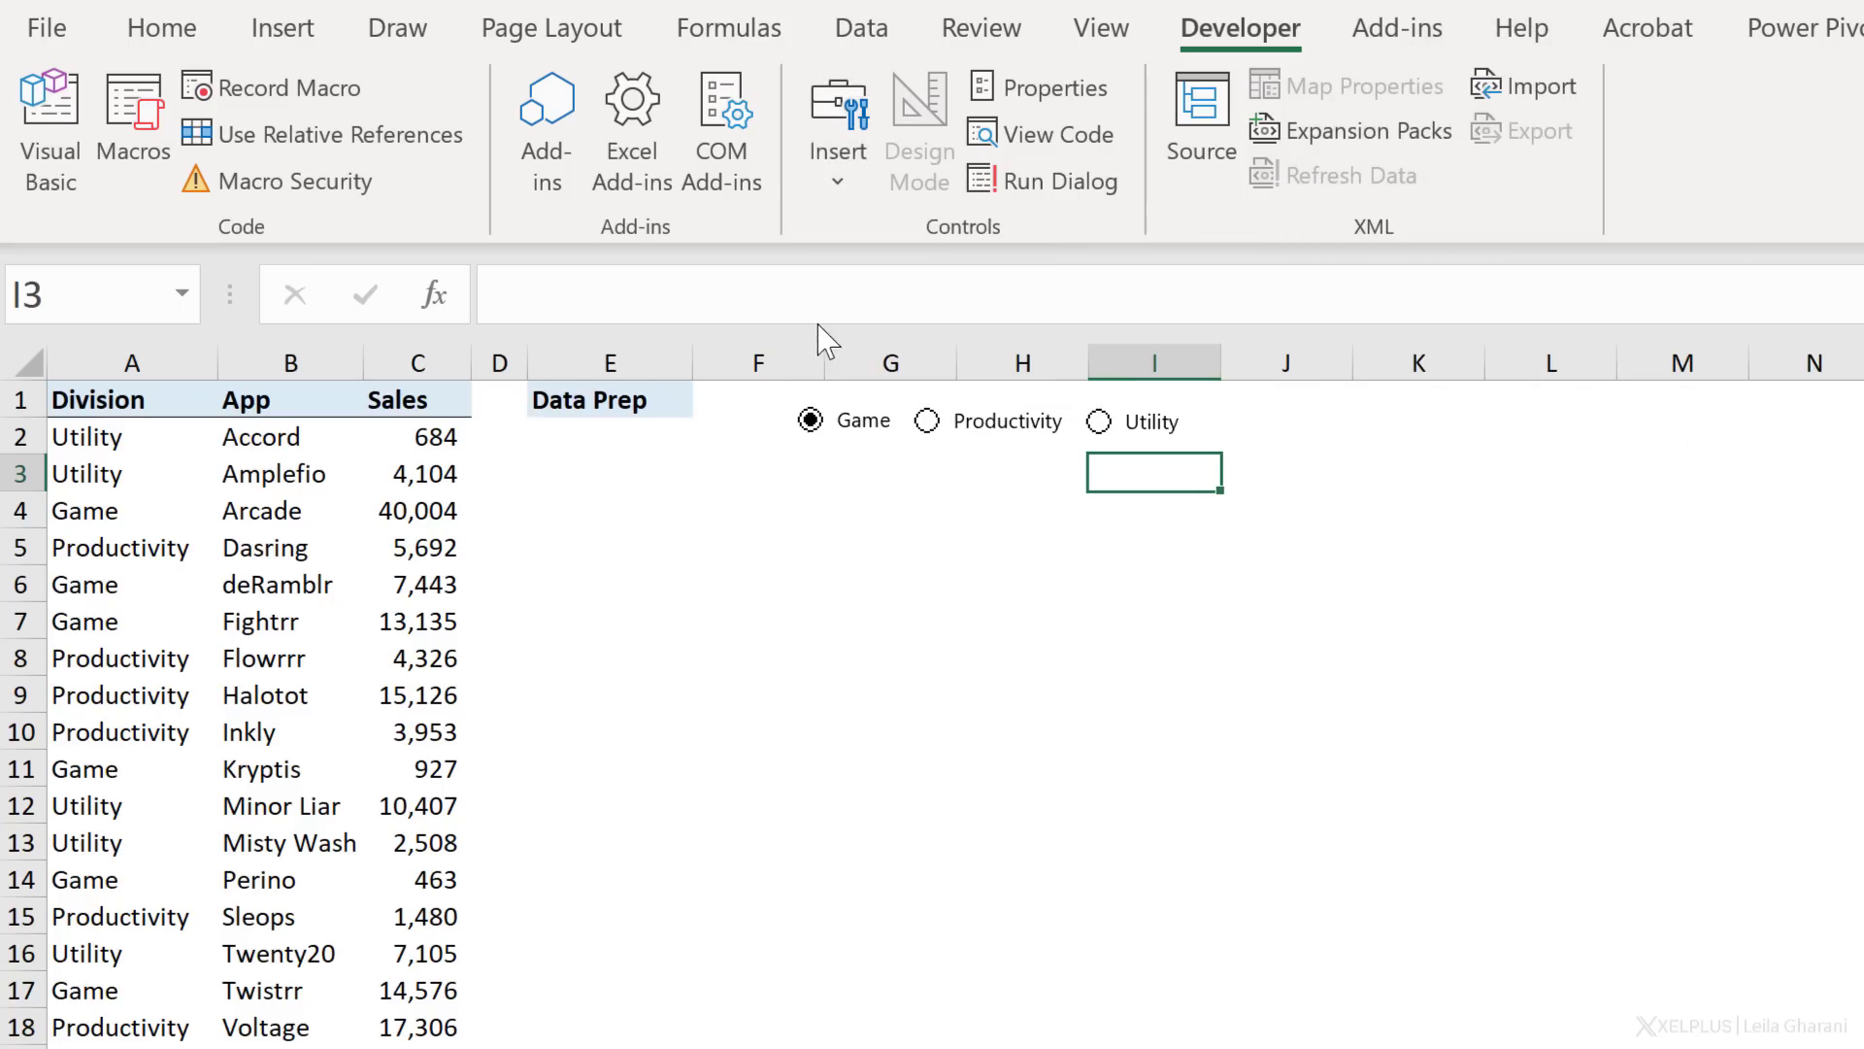
pyautogui.moveTo(774, 392)
pyautogui.mouseDown()
pyautogui.moveTo(1261, 491)
pyautogui.moveTo(1252, 476)
pyautogui.mouseUp()
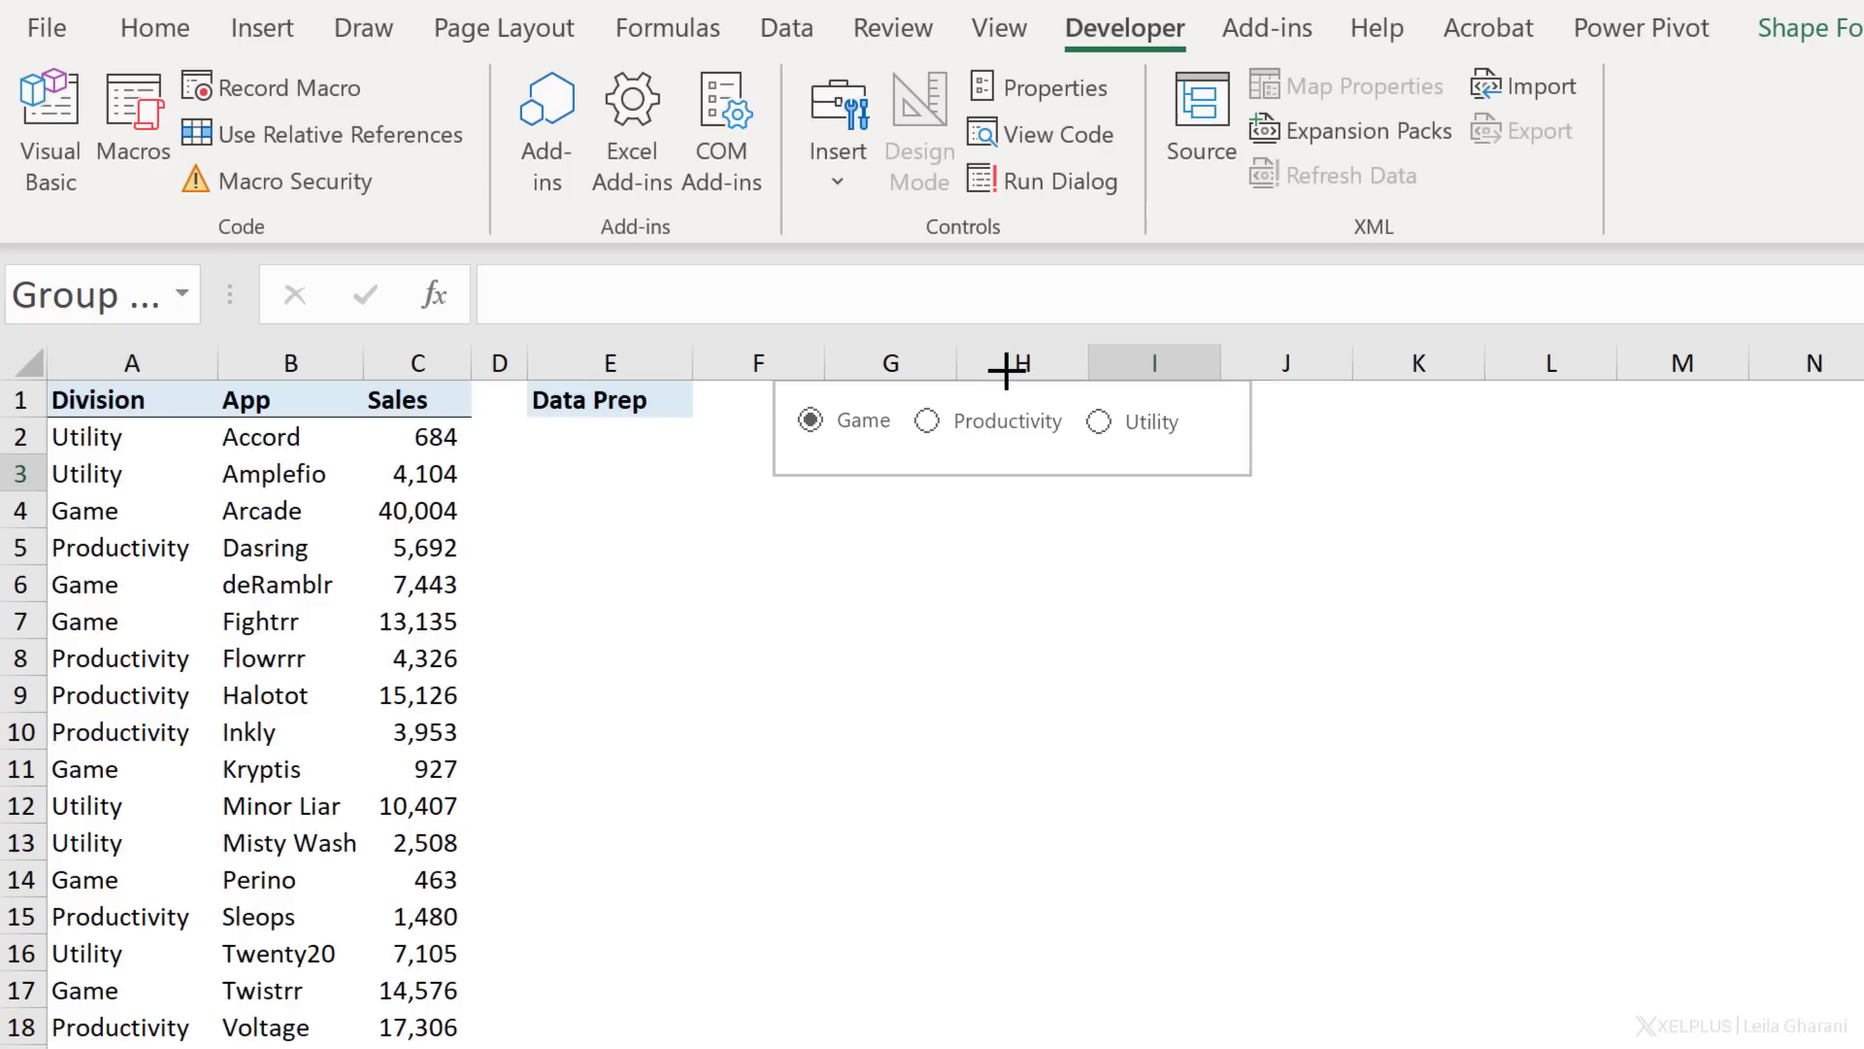
pyautogui.click(1009, 379)
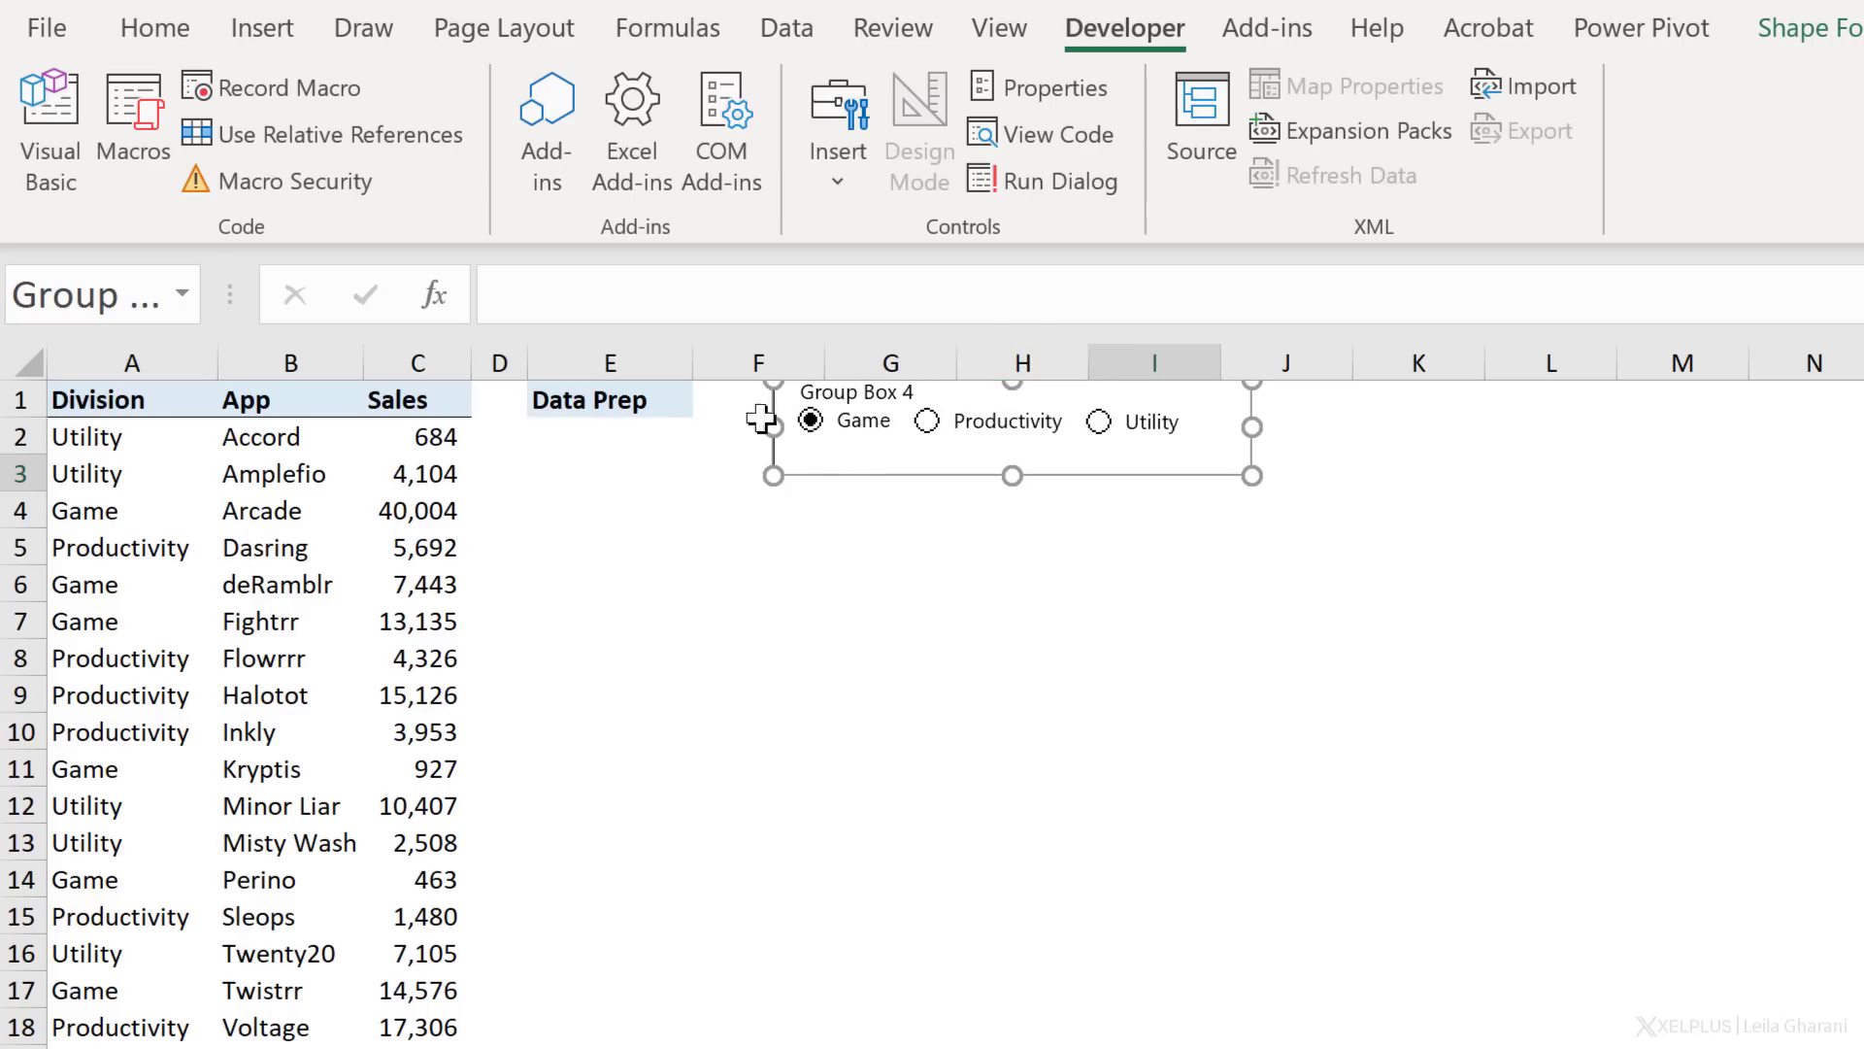
pyautogui.click(987, 433)
pyautogui.click(1134, 432)
pyautogui.moveTo(1100, 476); pyautogui.dragTo(1090, 651)
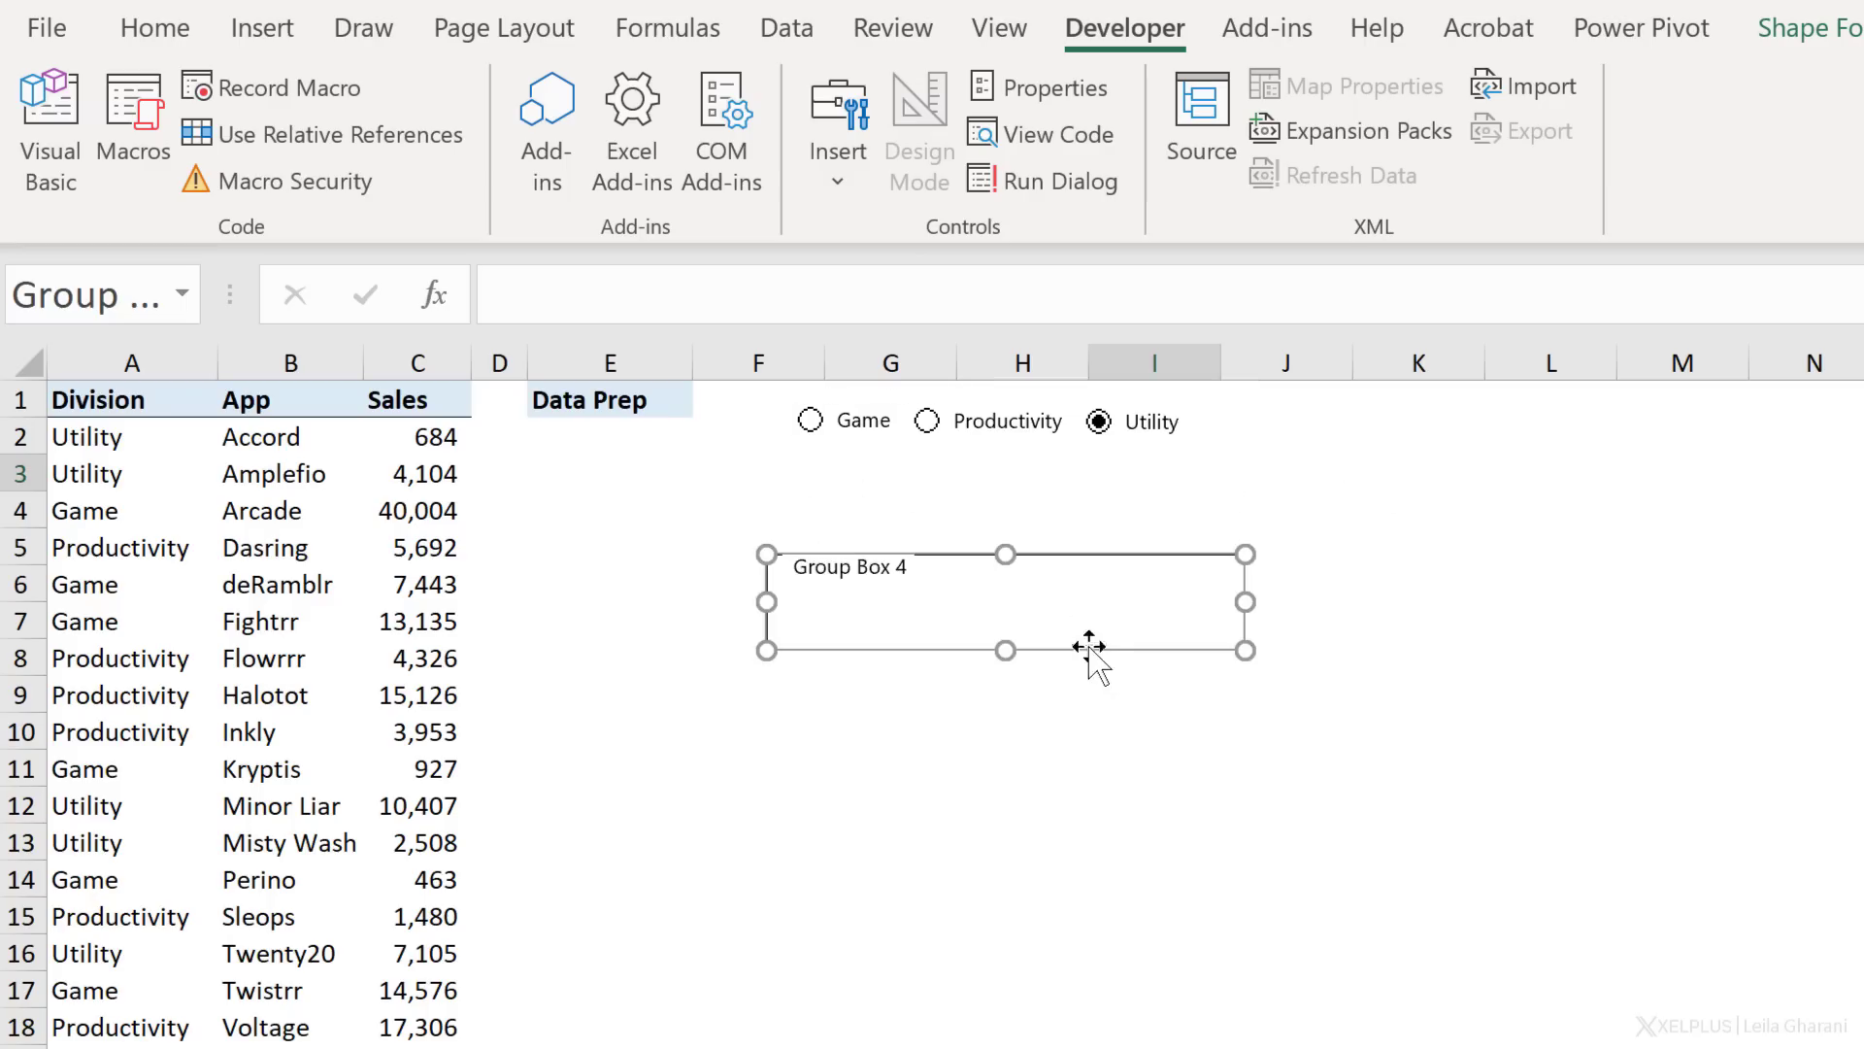
pyautogui.press('Delete')
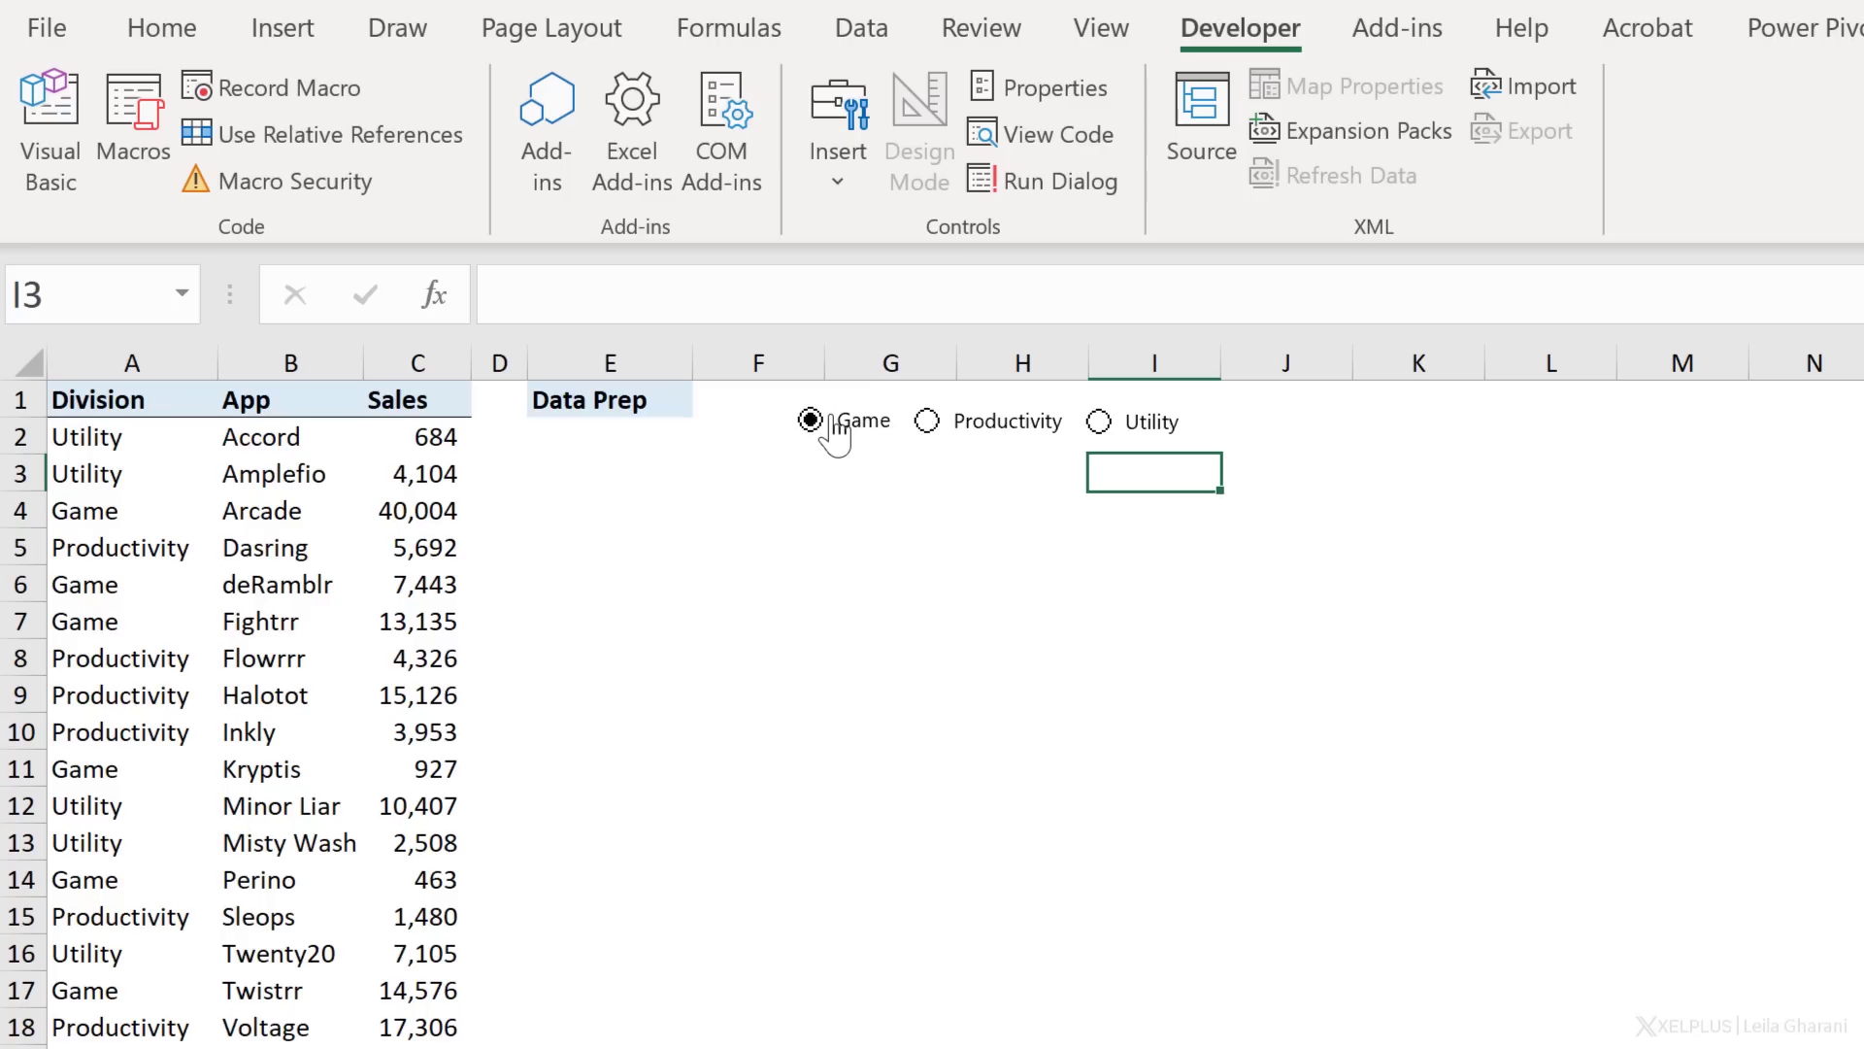
# Step: Set the Game option button's Format Control cell link to $F$1
pyautogui.rightClick(833, 436)
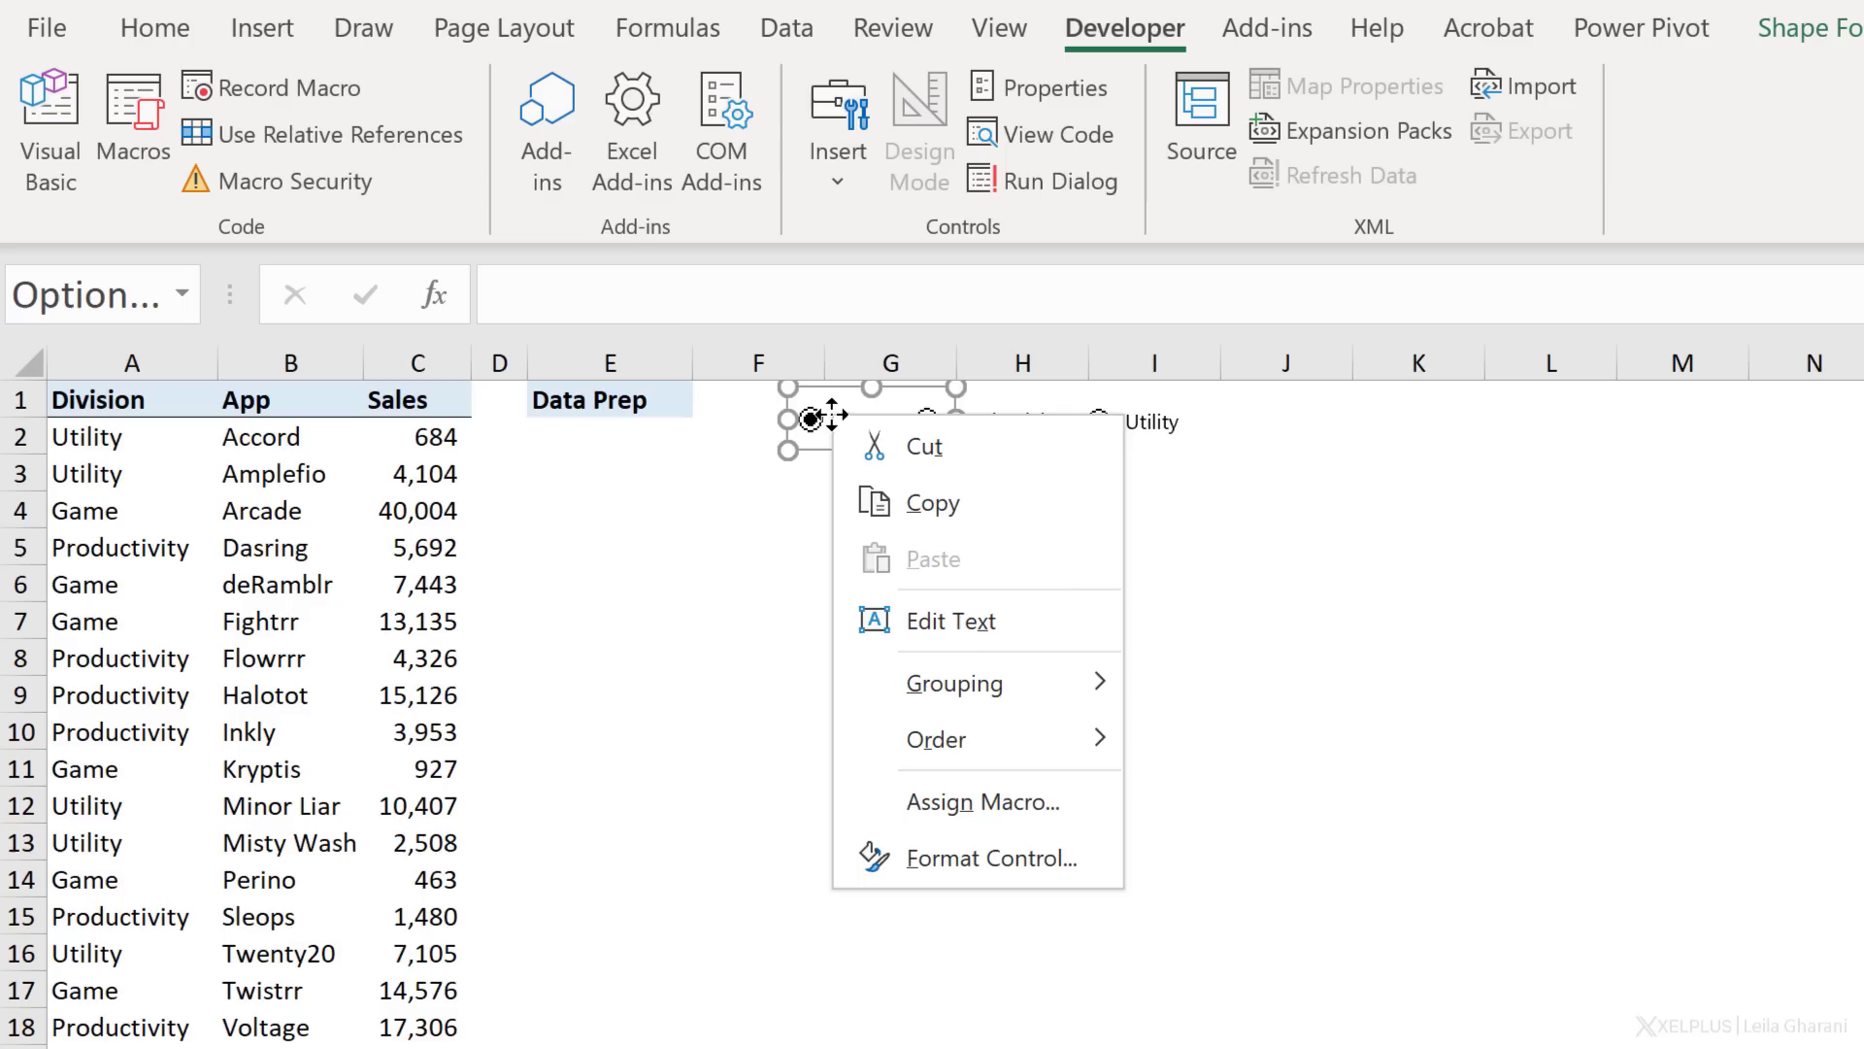
pyautogui.click(995, 860)
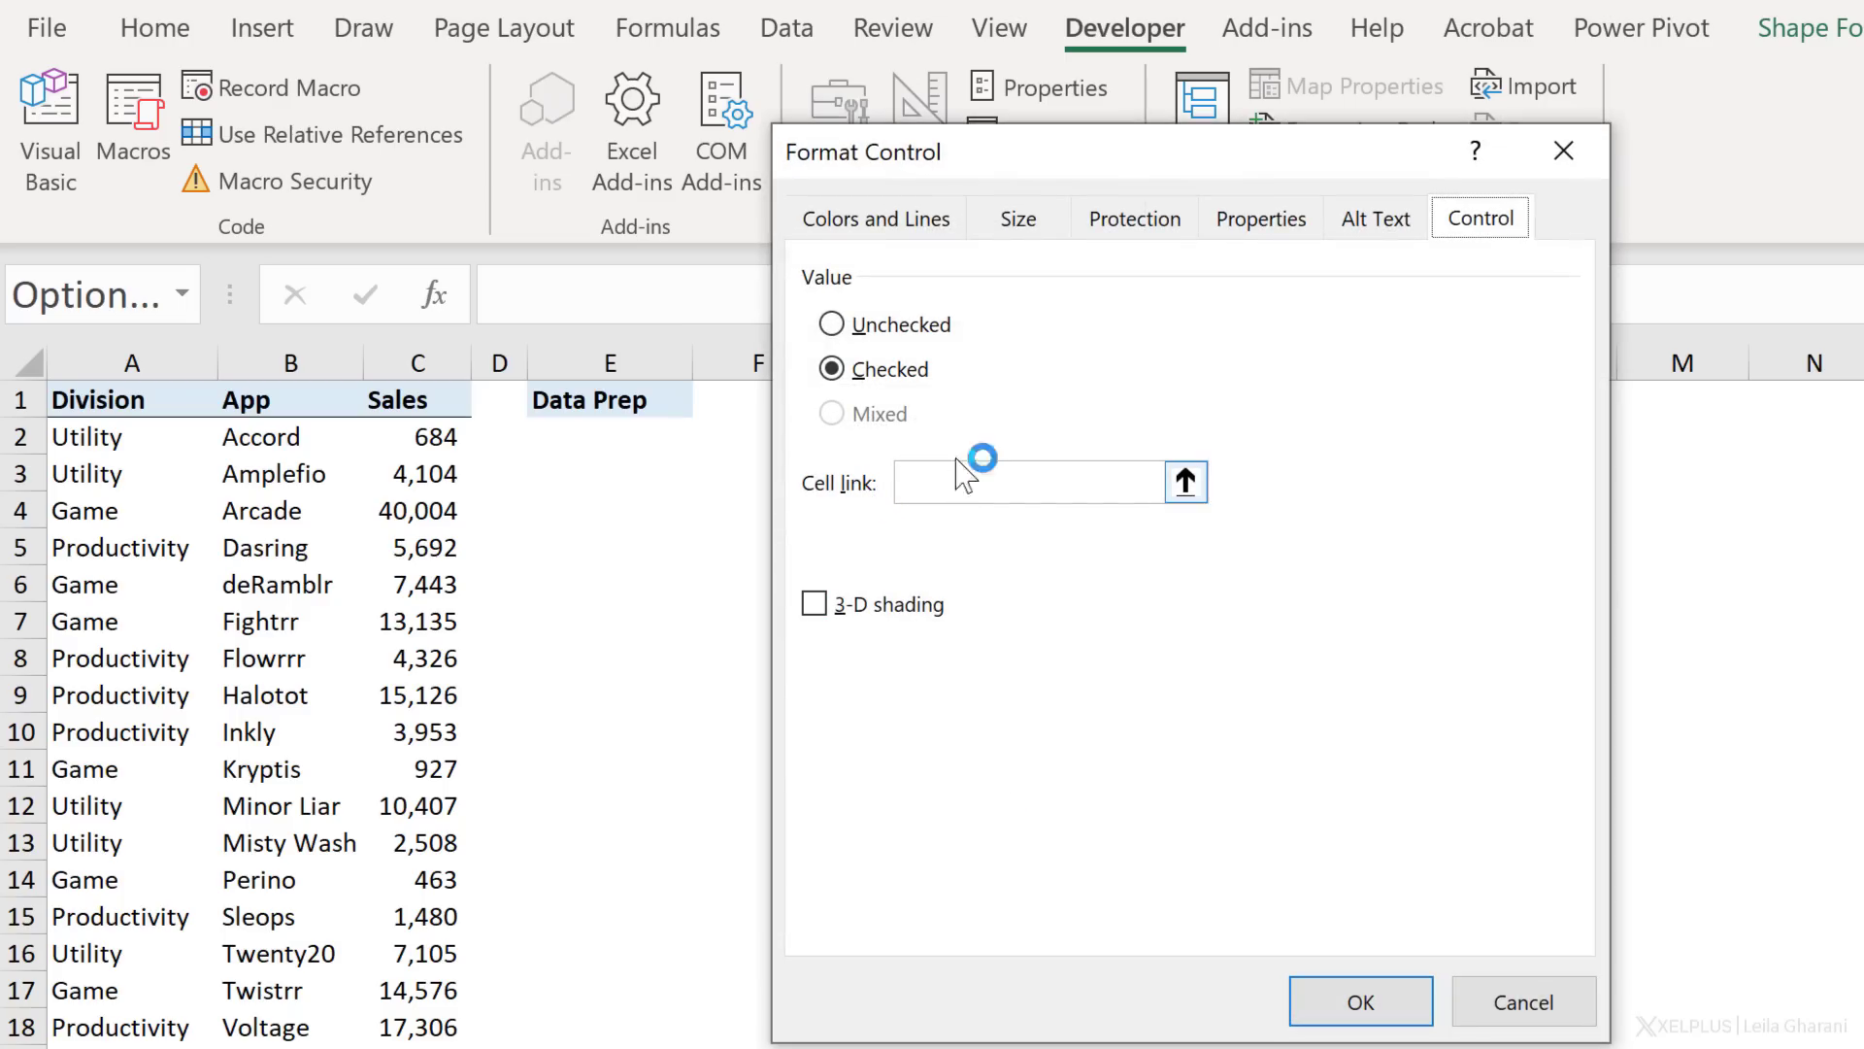
pyautogui.moveTo(1029, 163); pyautogui.dragTo(1165, 408)
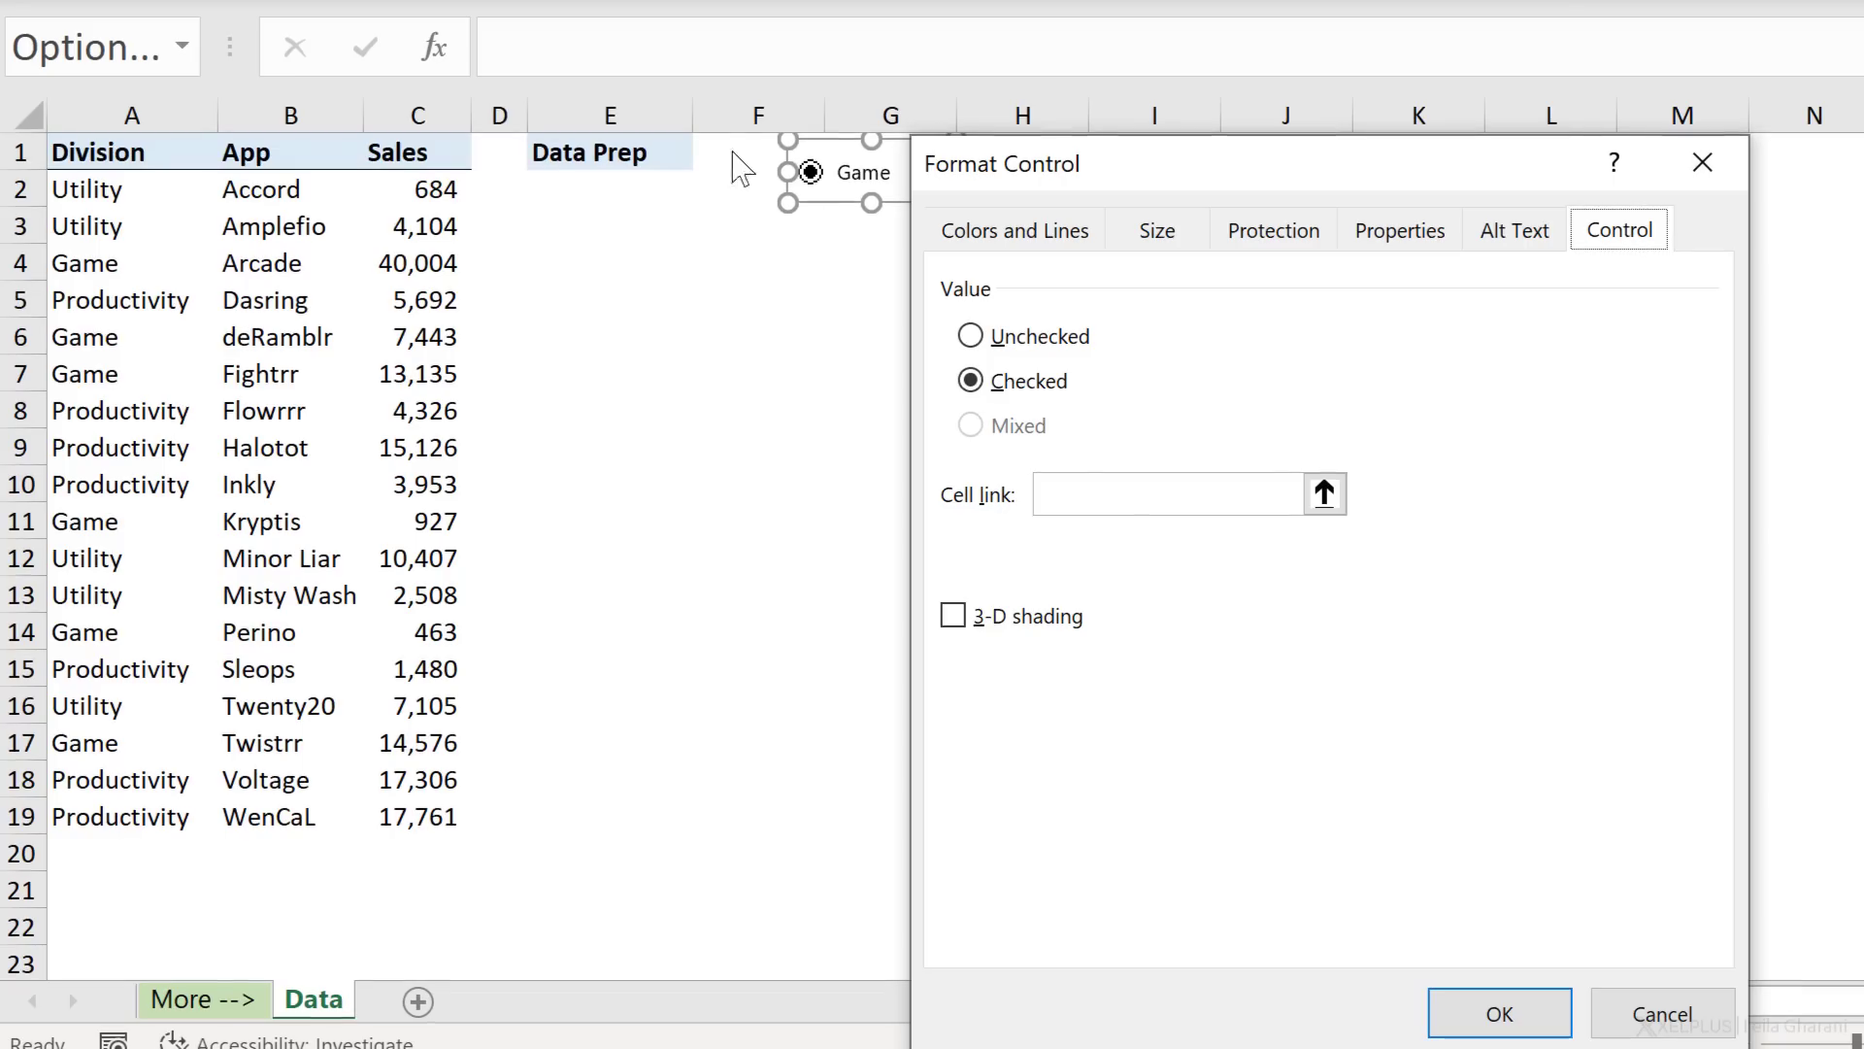
pyautogui.click(1116, 494)
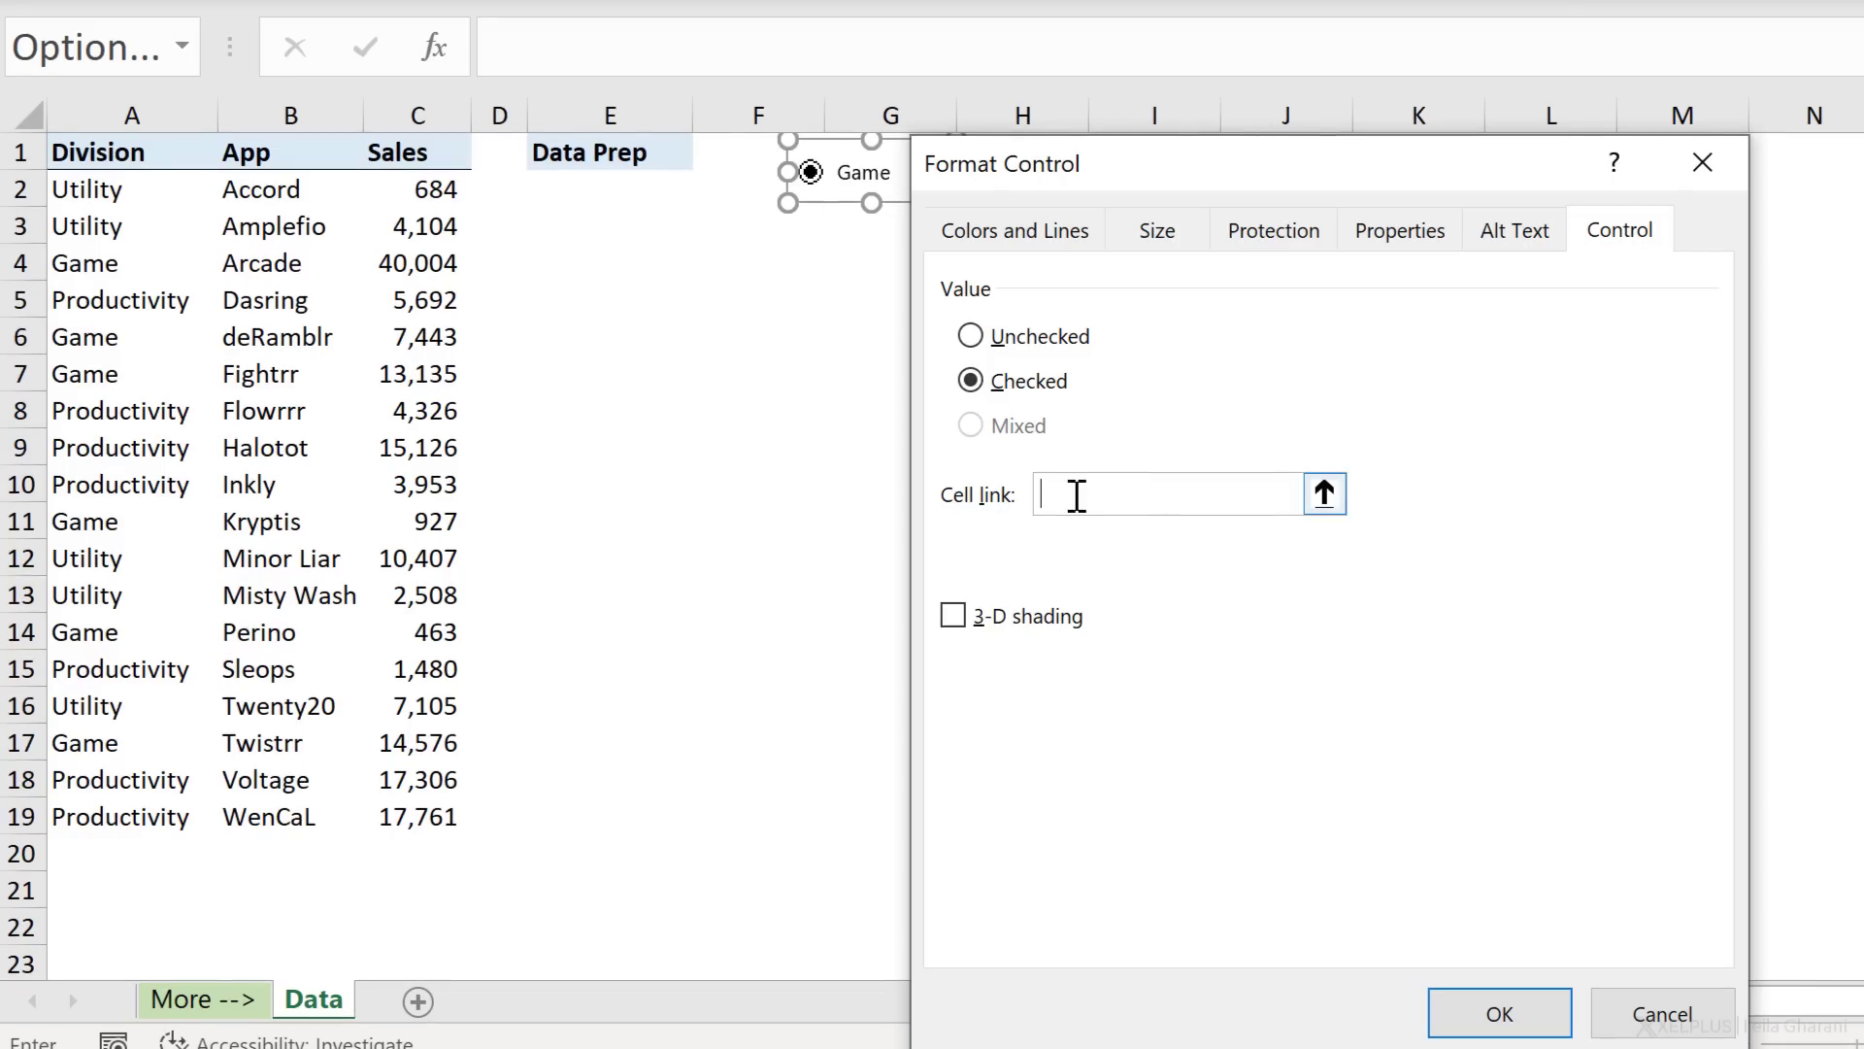
pyautogui.click(730, 155)
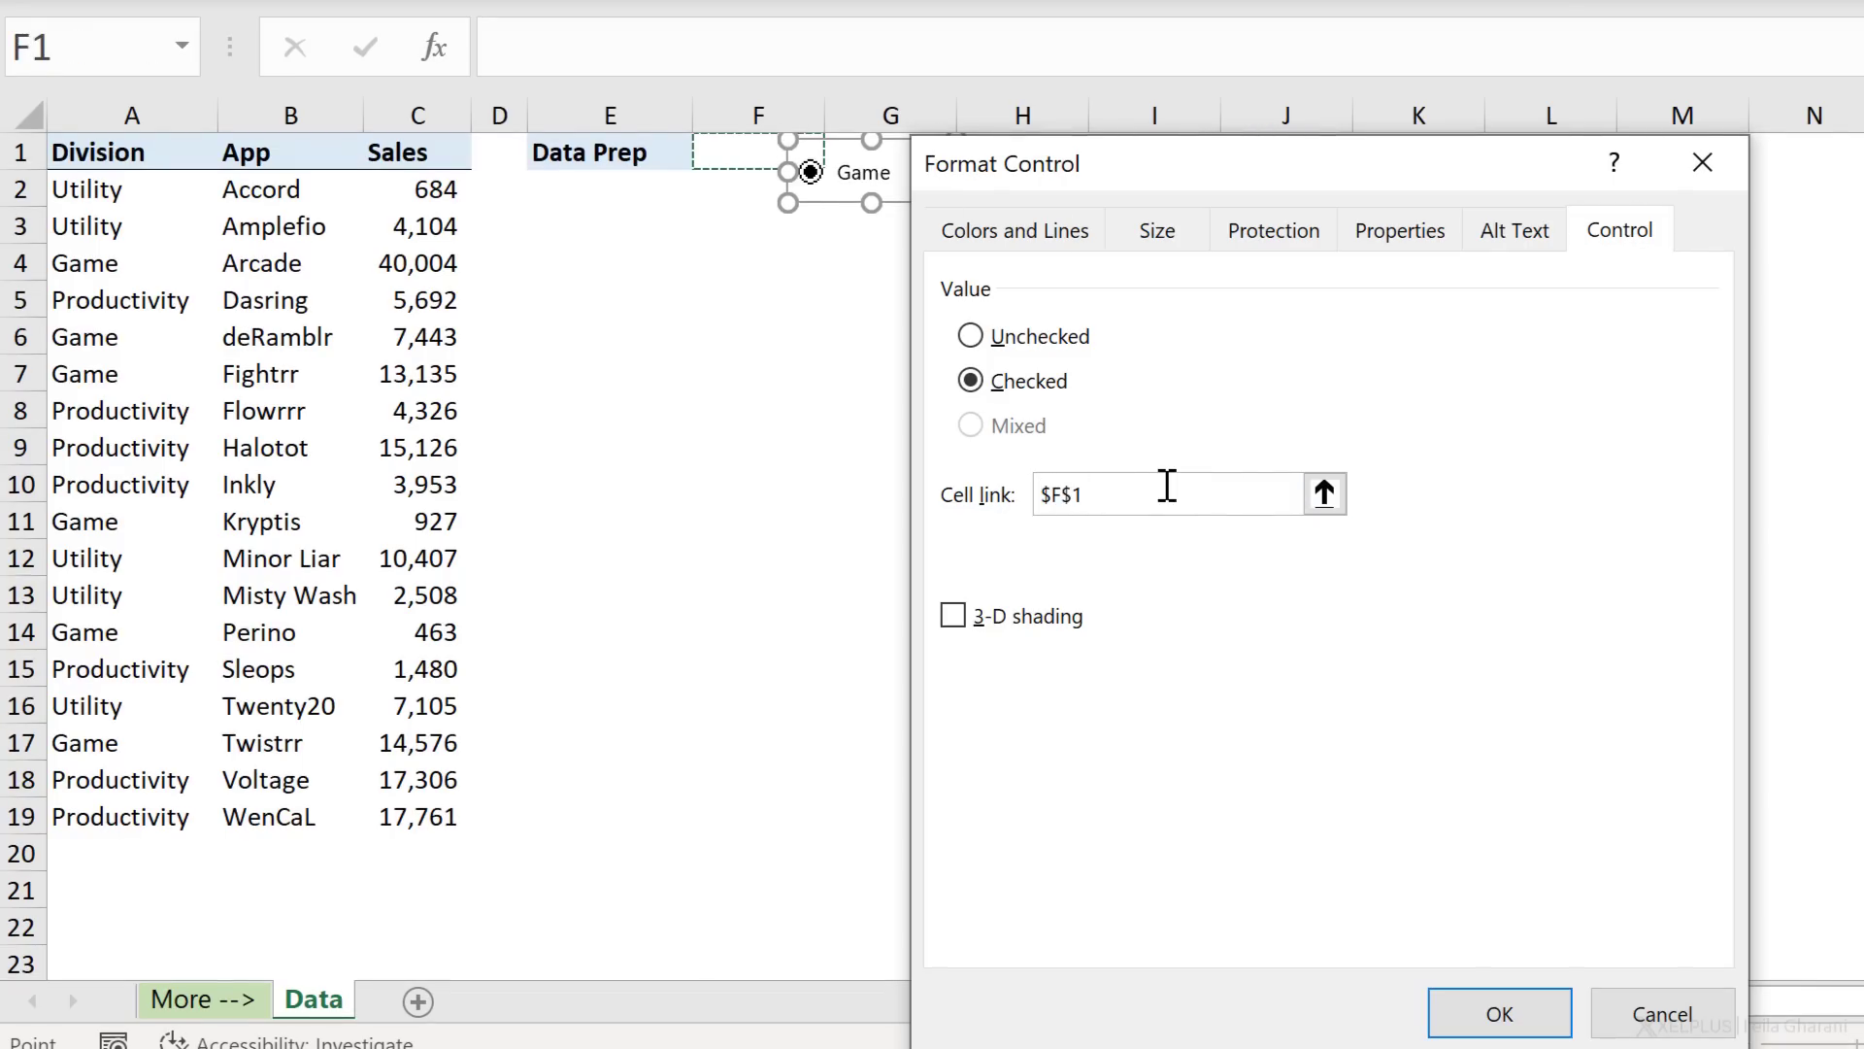
pyautogui.click(1499, 1013)
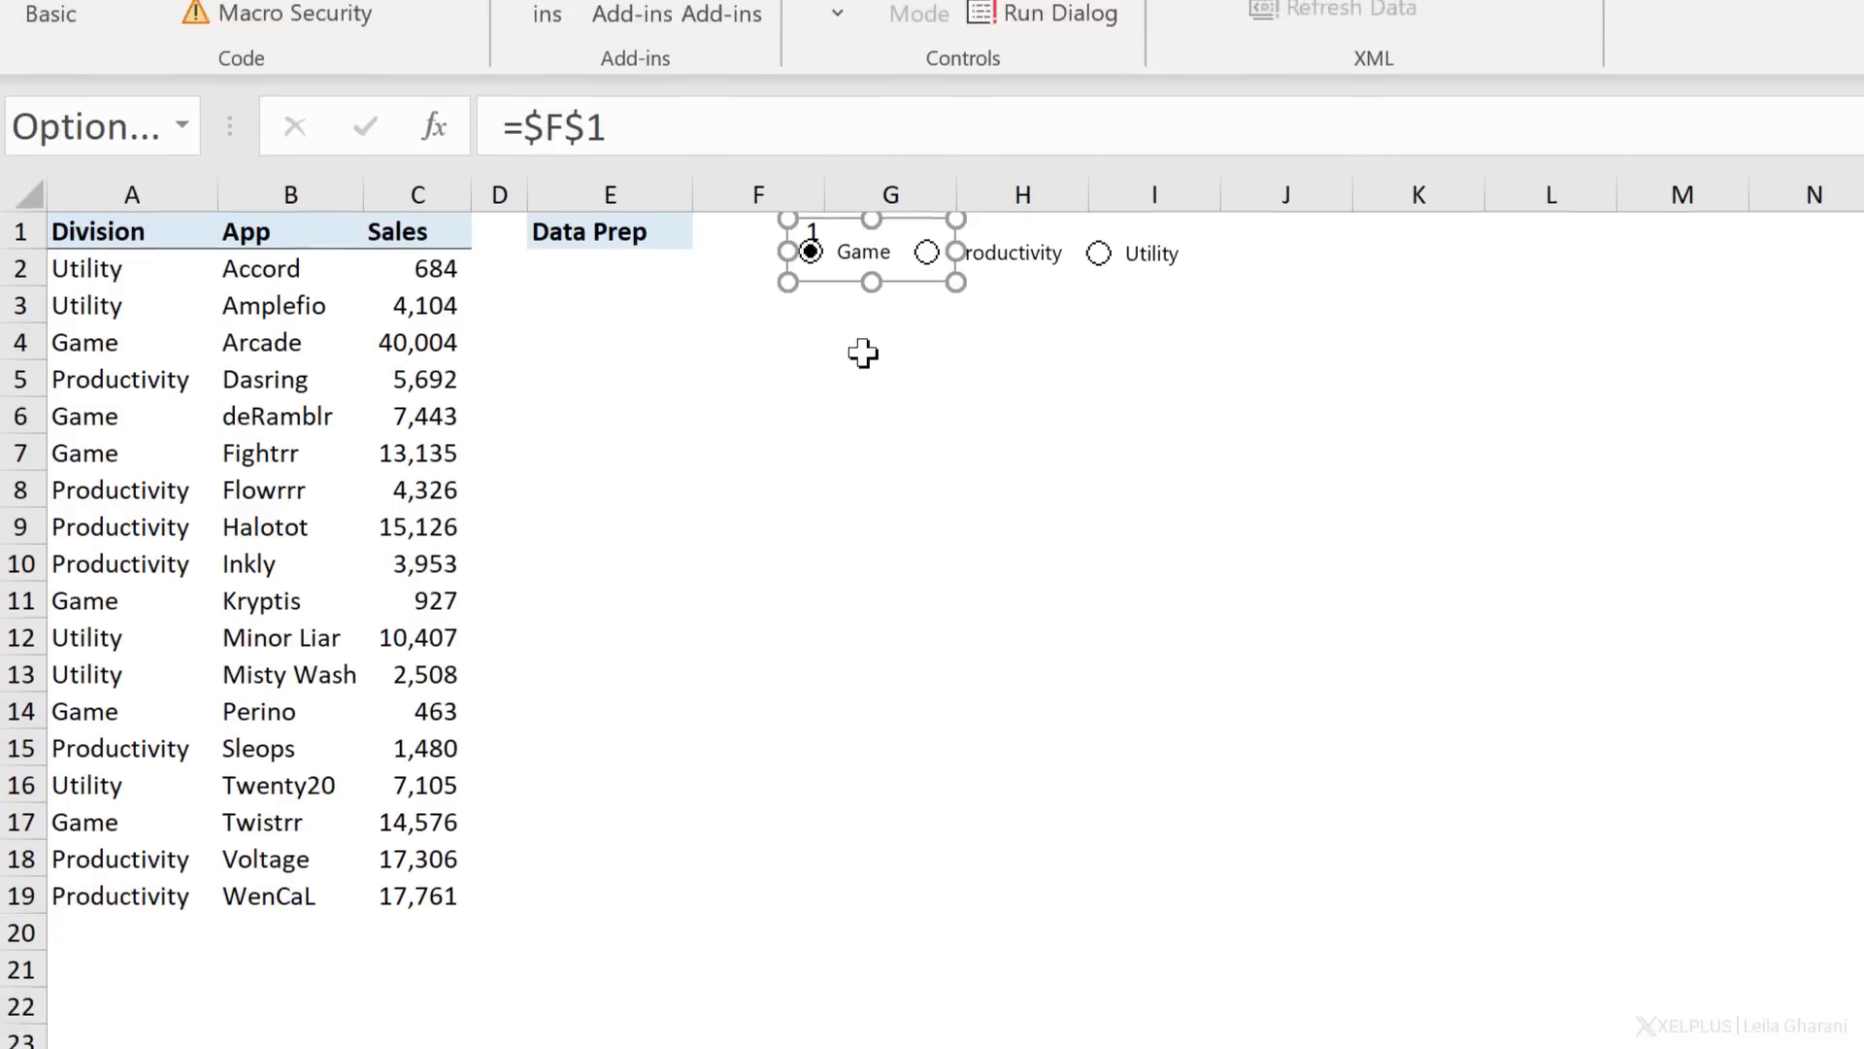
pyautogui.click(845, 335)
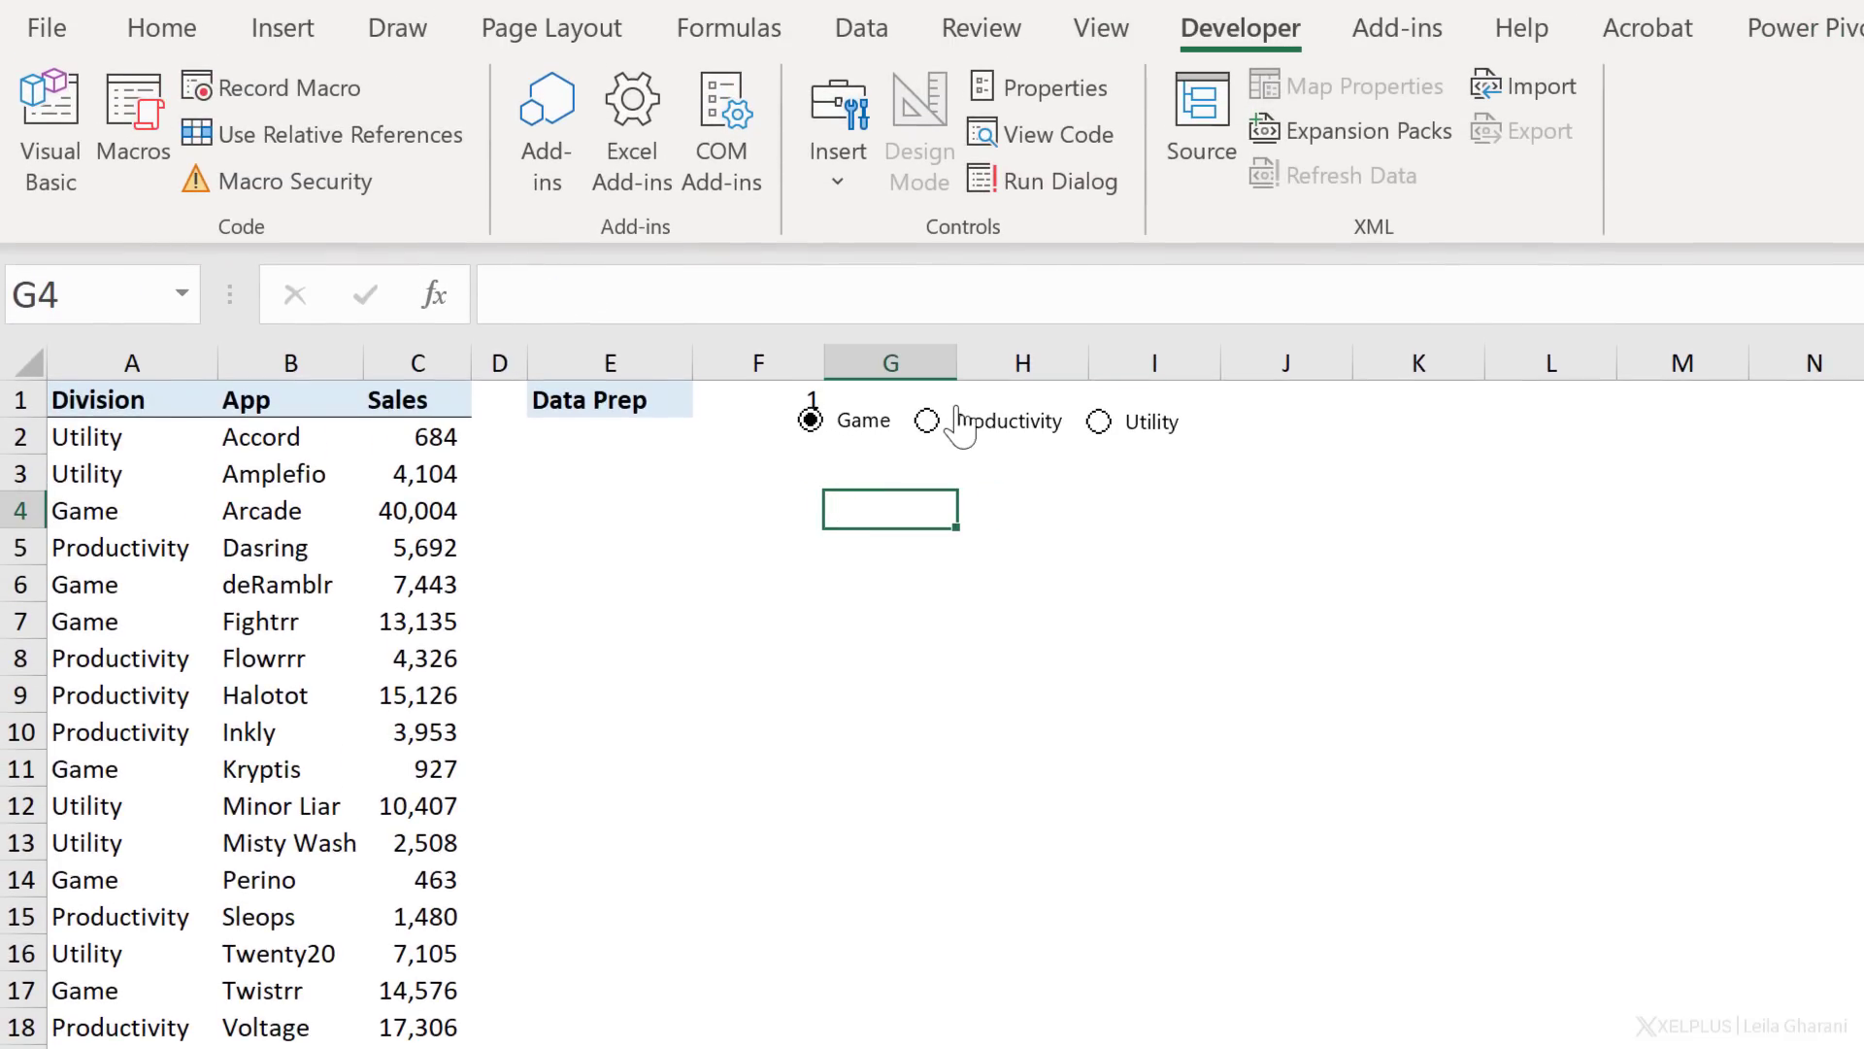
# Step: Choose Productivity, left-align cell F1, then choose Utility so F1 shows 3
pyautogui.click(959, 437)
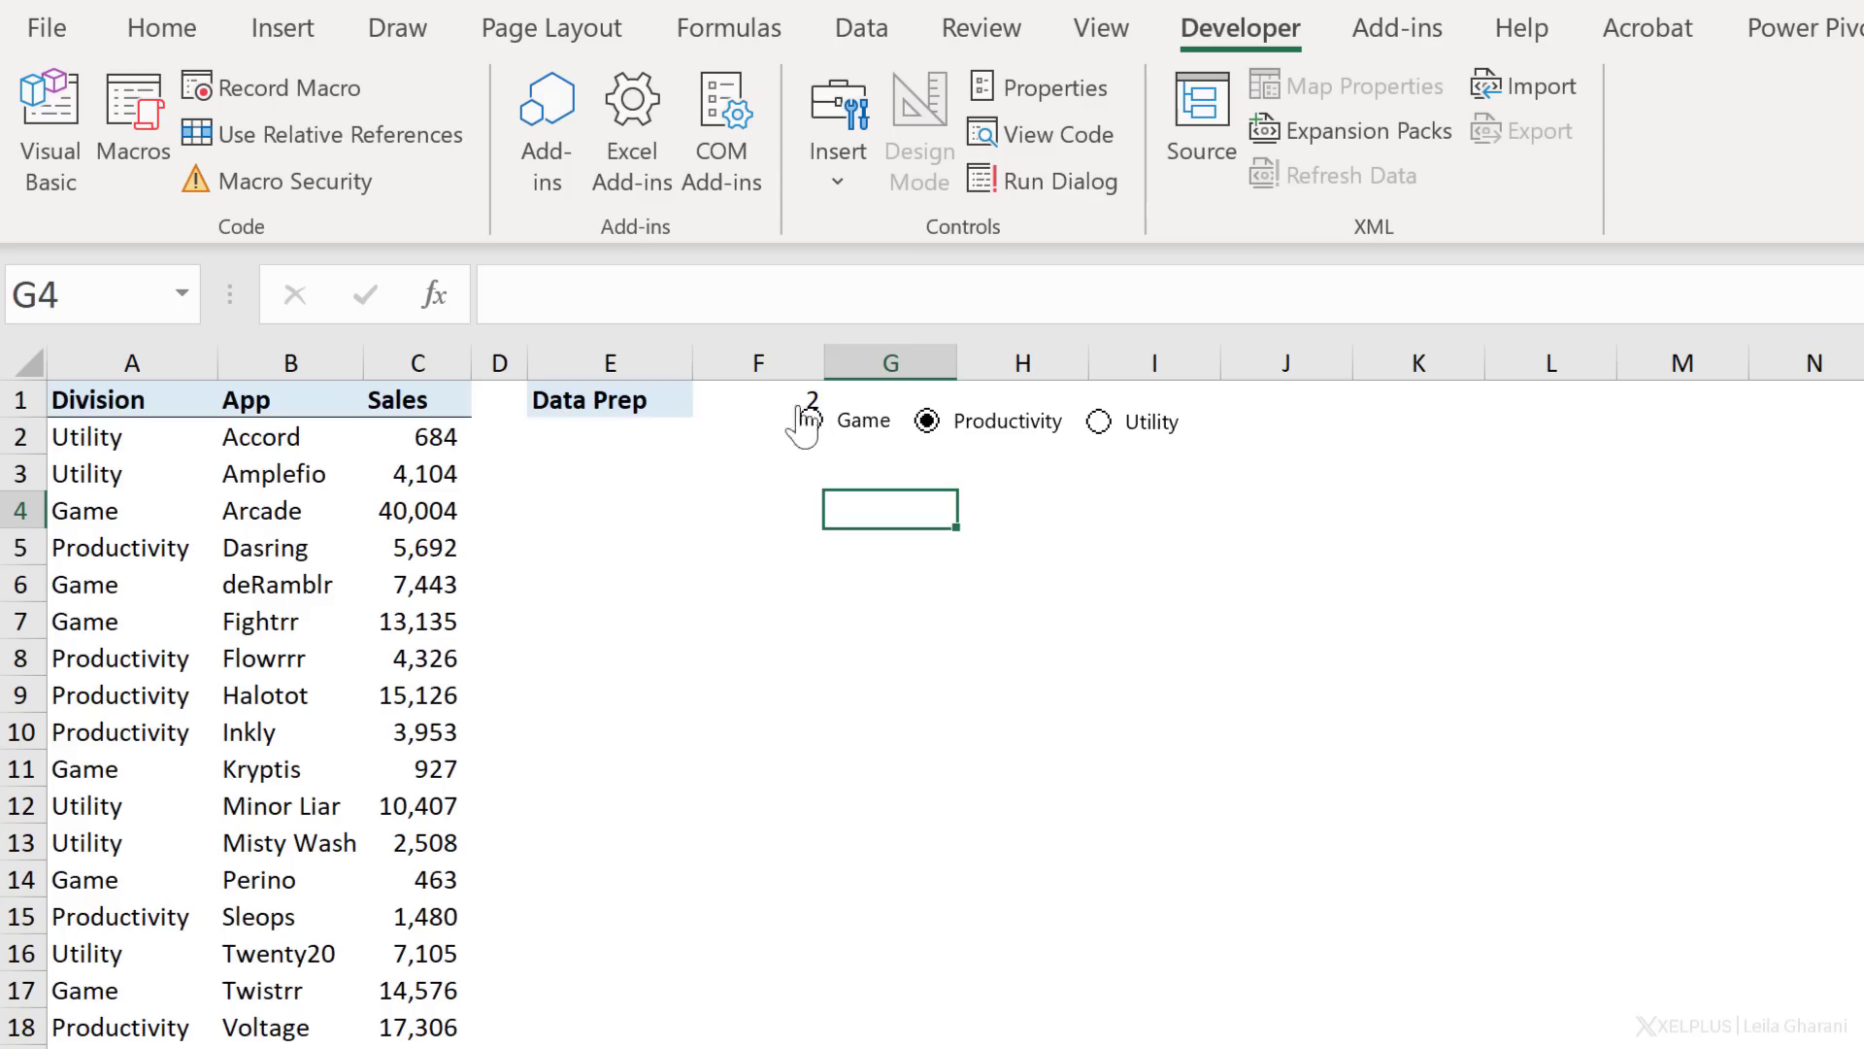
pyautogui.click(751, 398)
pyautogui.click(161, 27)
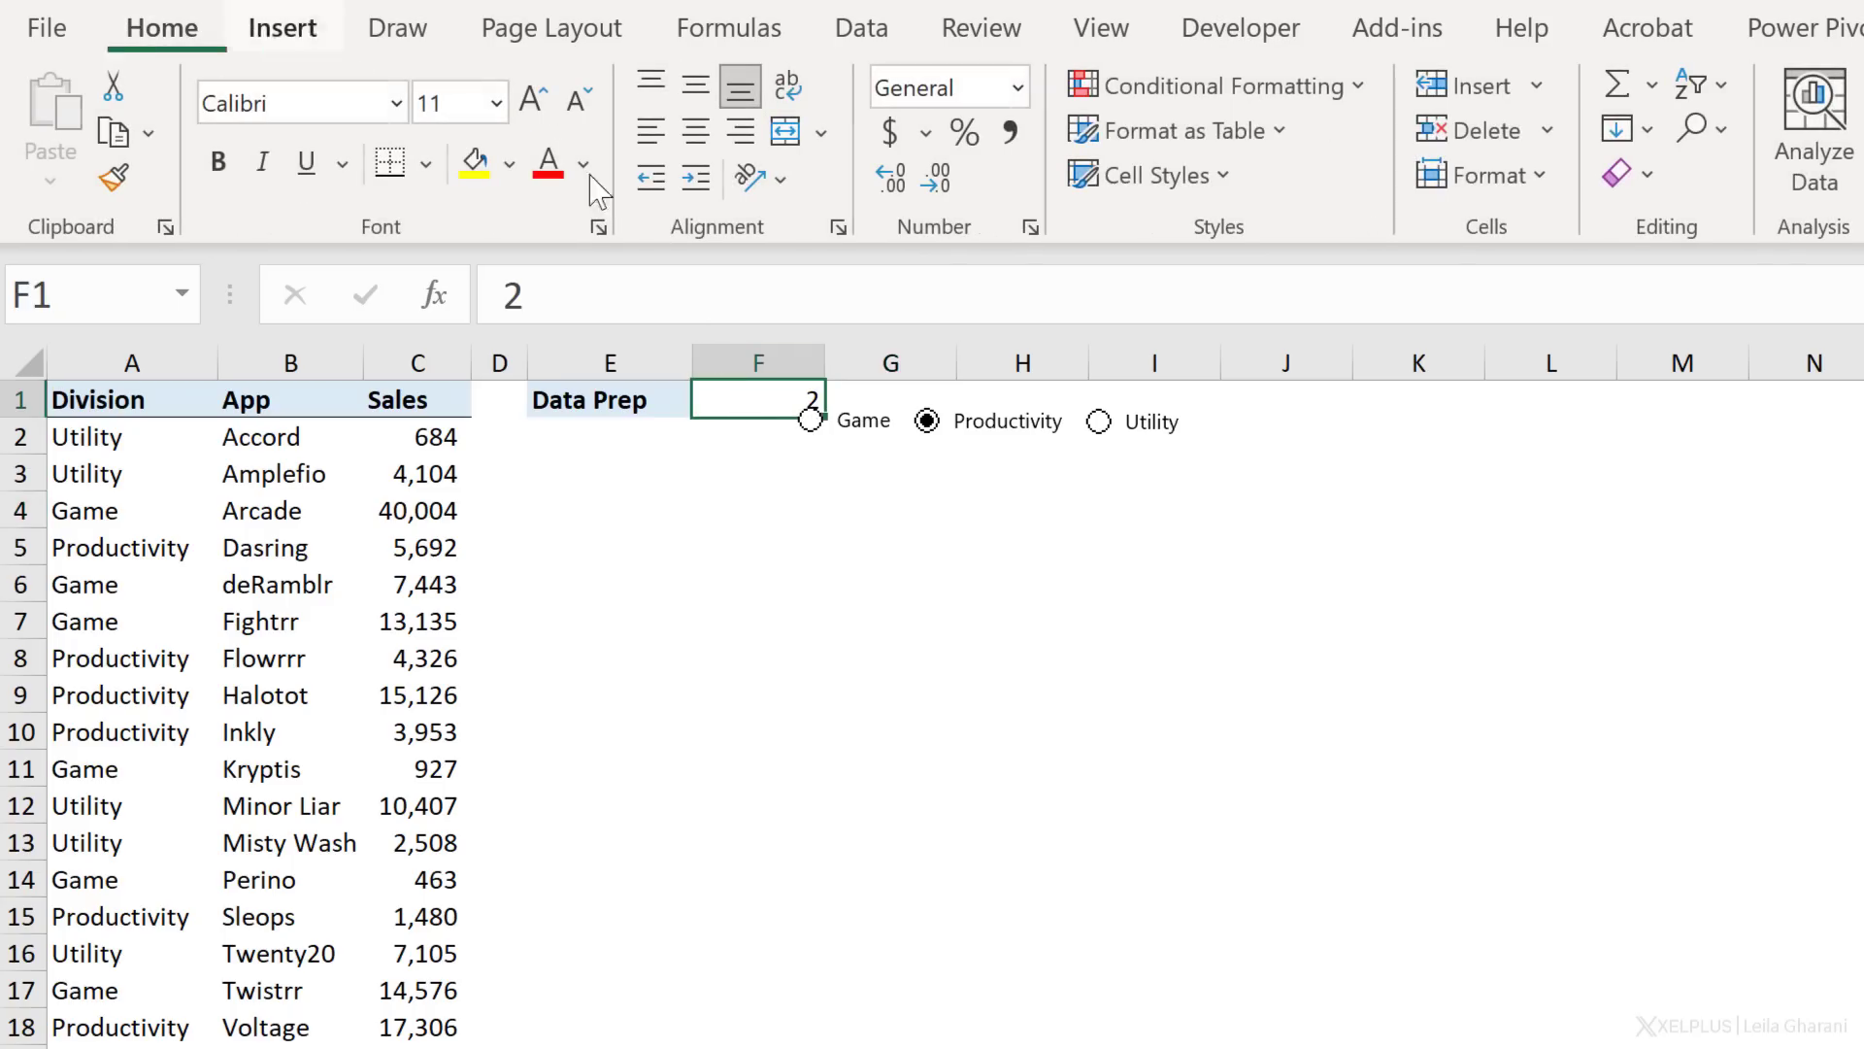
pyautogui.click(651, 130)
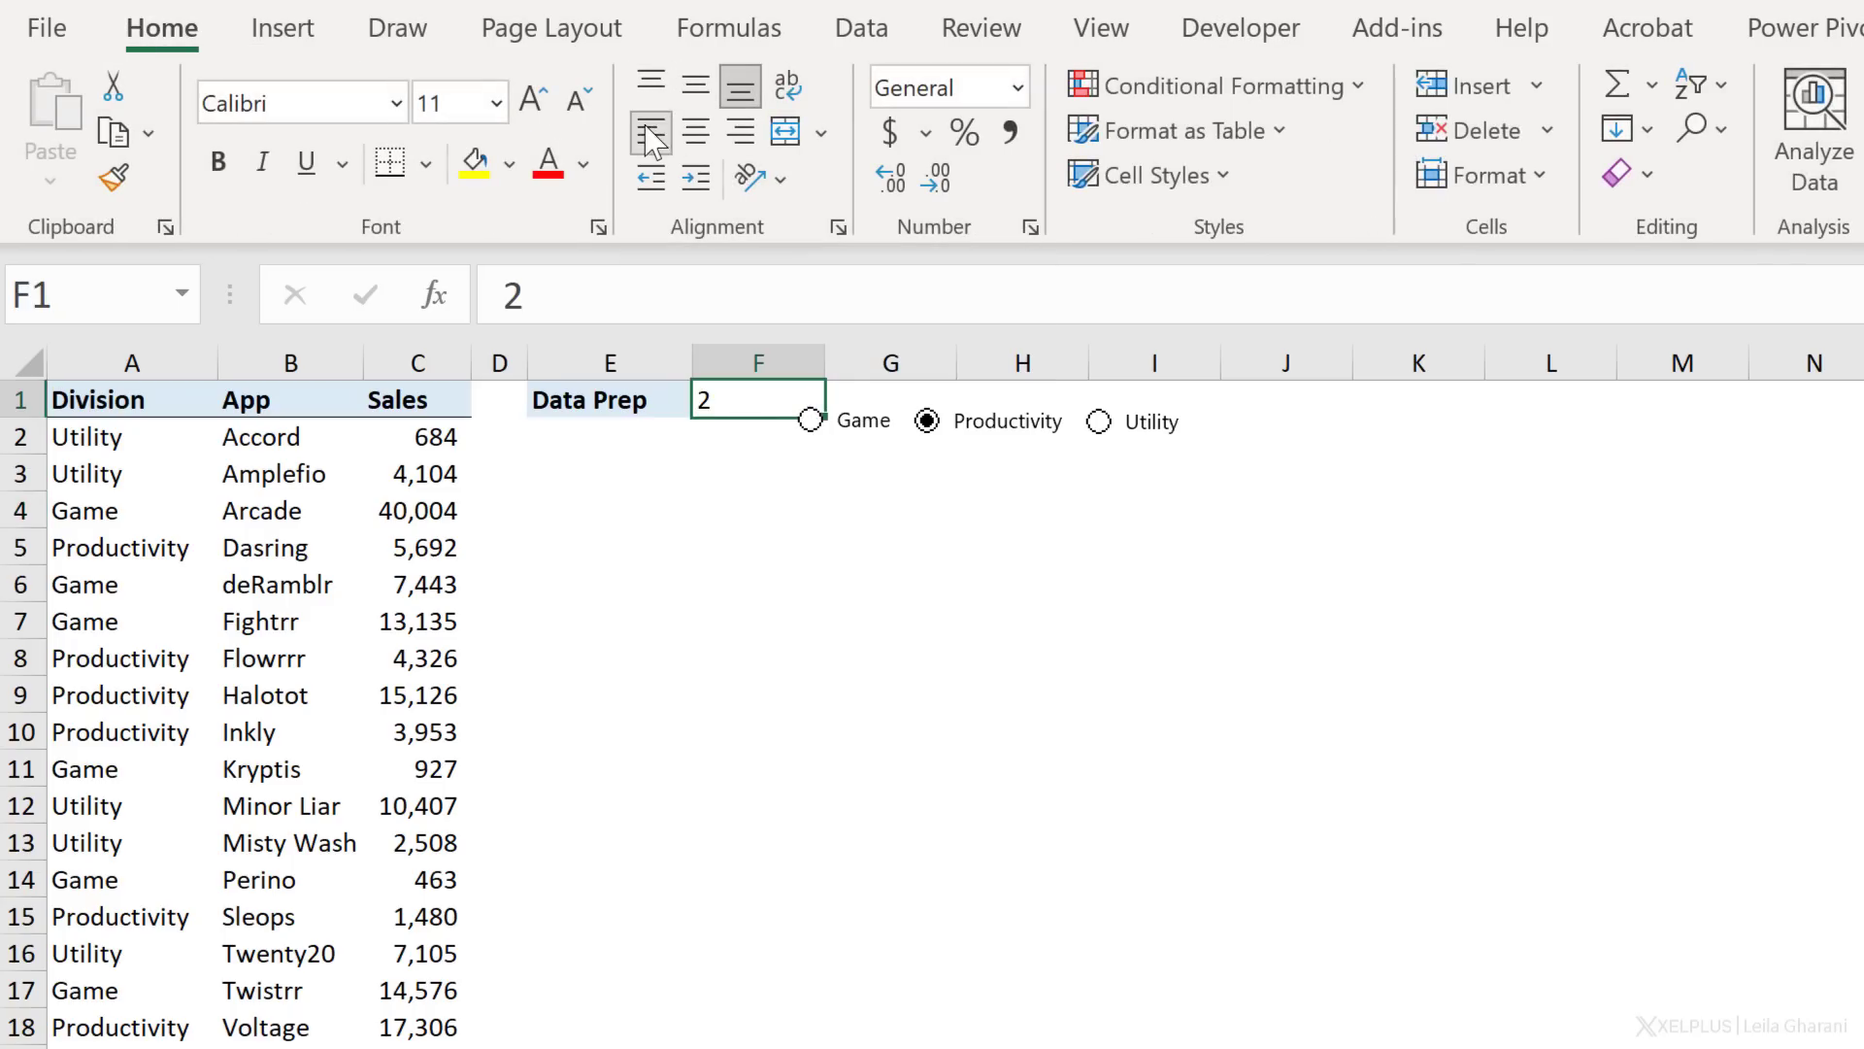
pyautogui.click(979, 489)
pyautogui.click(1099, 422)
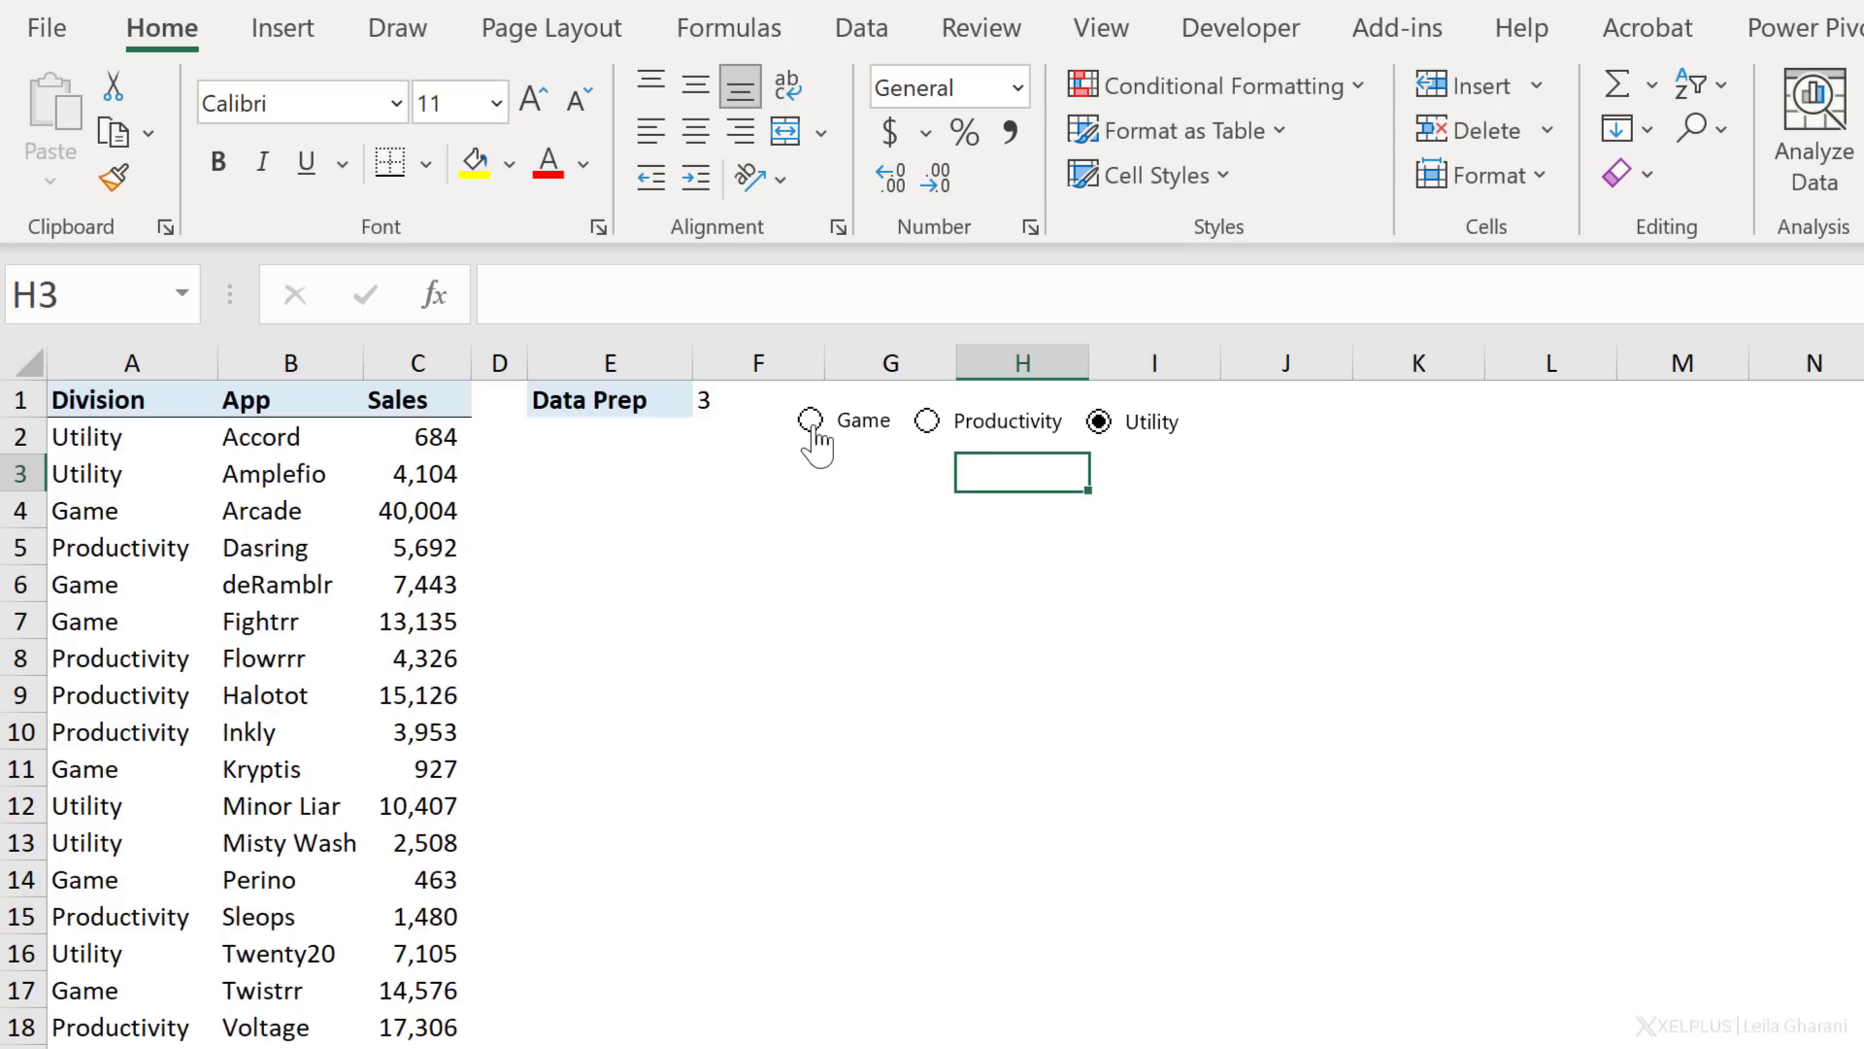
# Step: Confirm the Productivity and Utility buttons both have cell link $F$1
pyautogui.rightClick(981, 419)
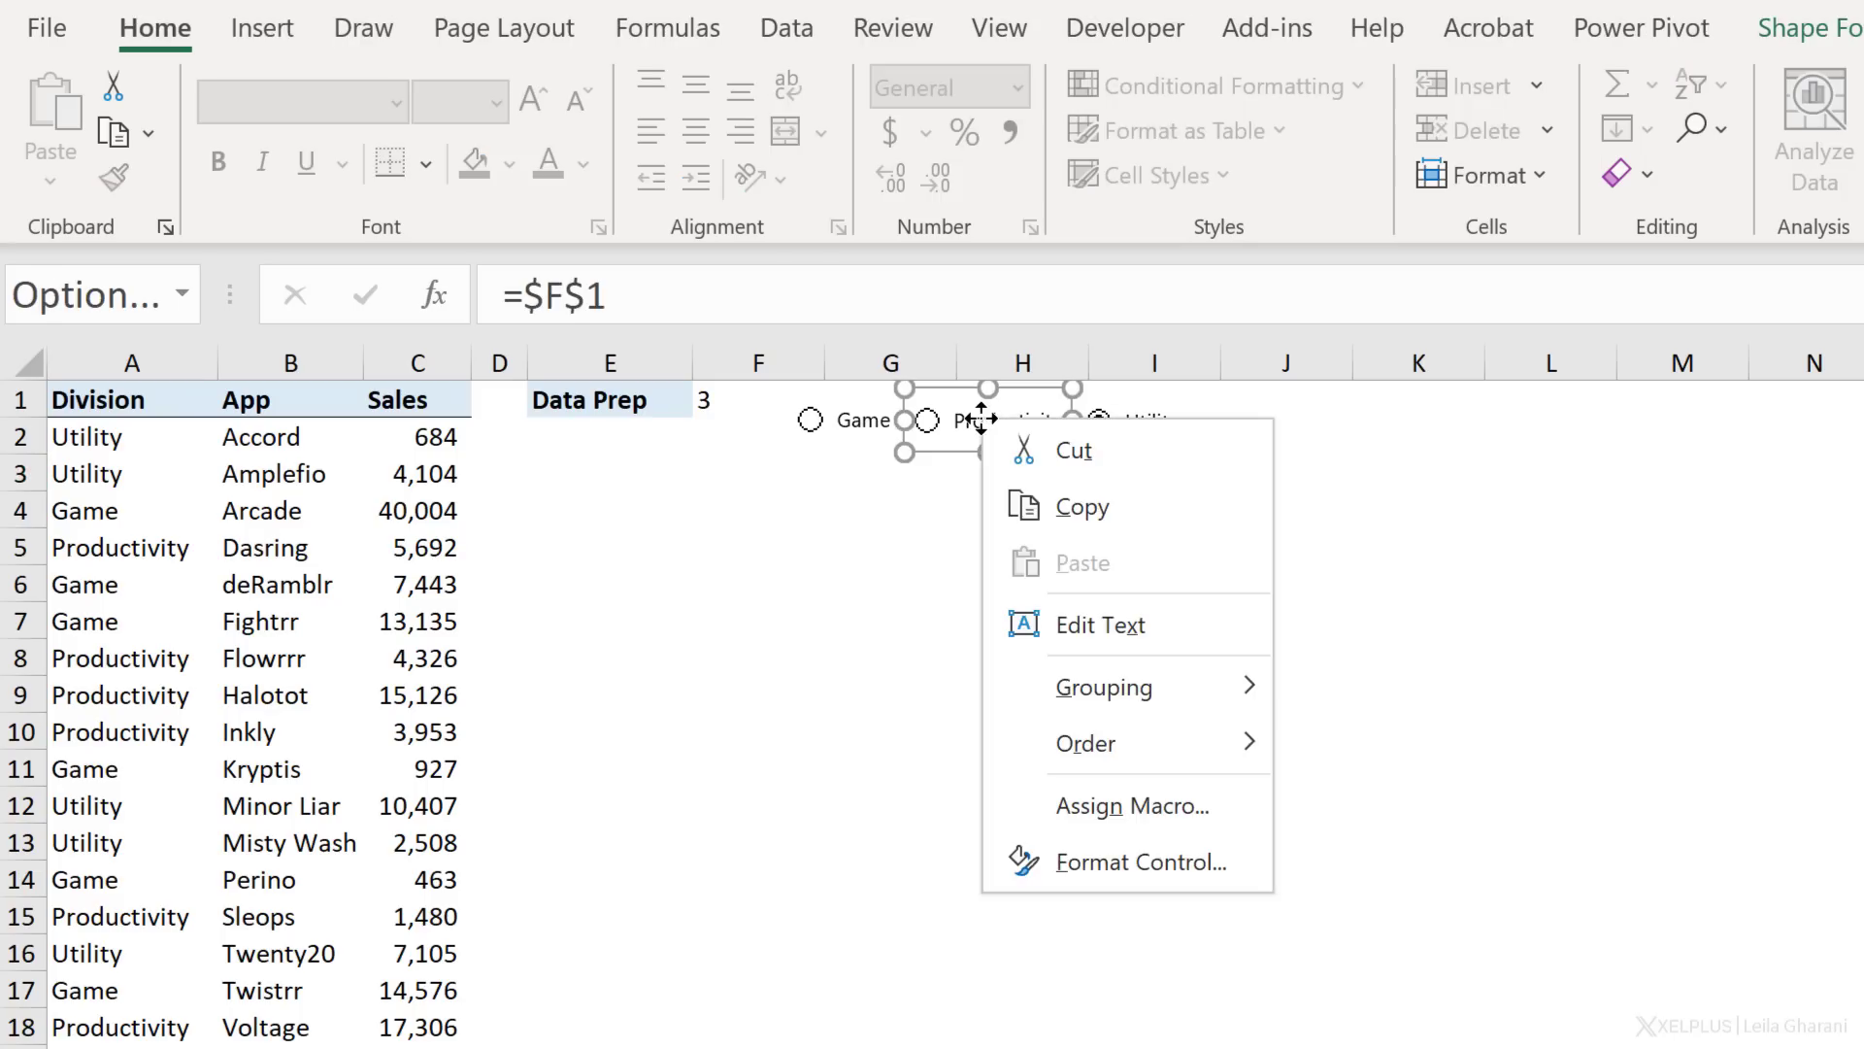
pyautogui.click(1148, 864)
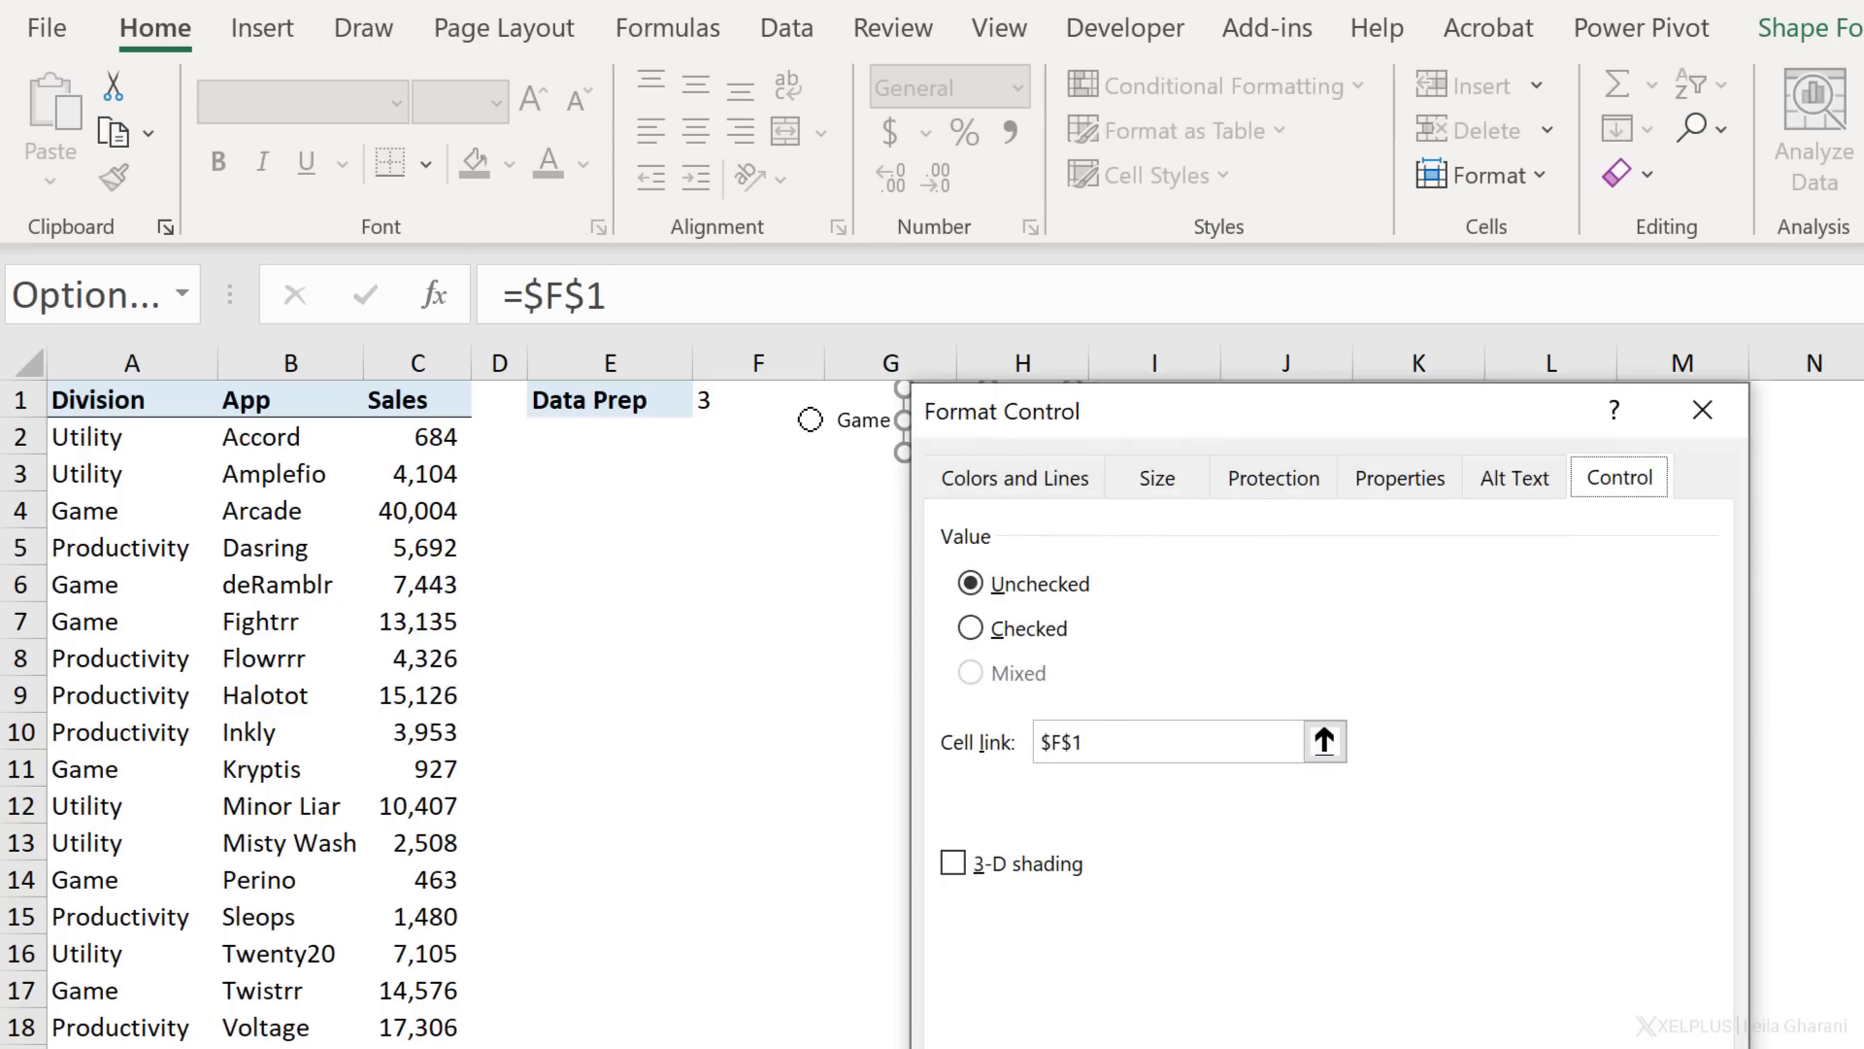
pyautogui.press('Return')
pyautogui.rightClick(1153, 411)
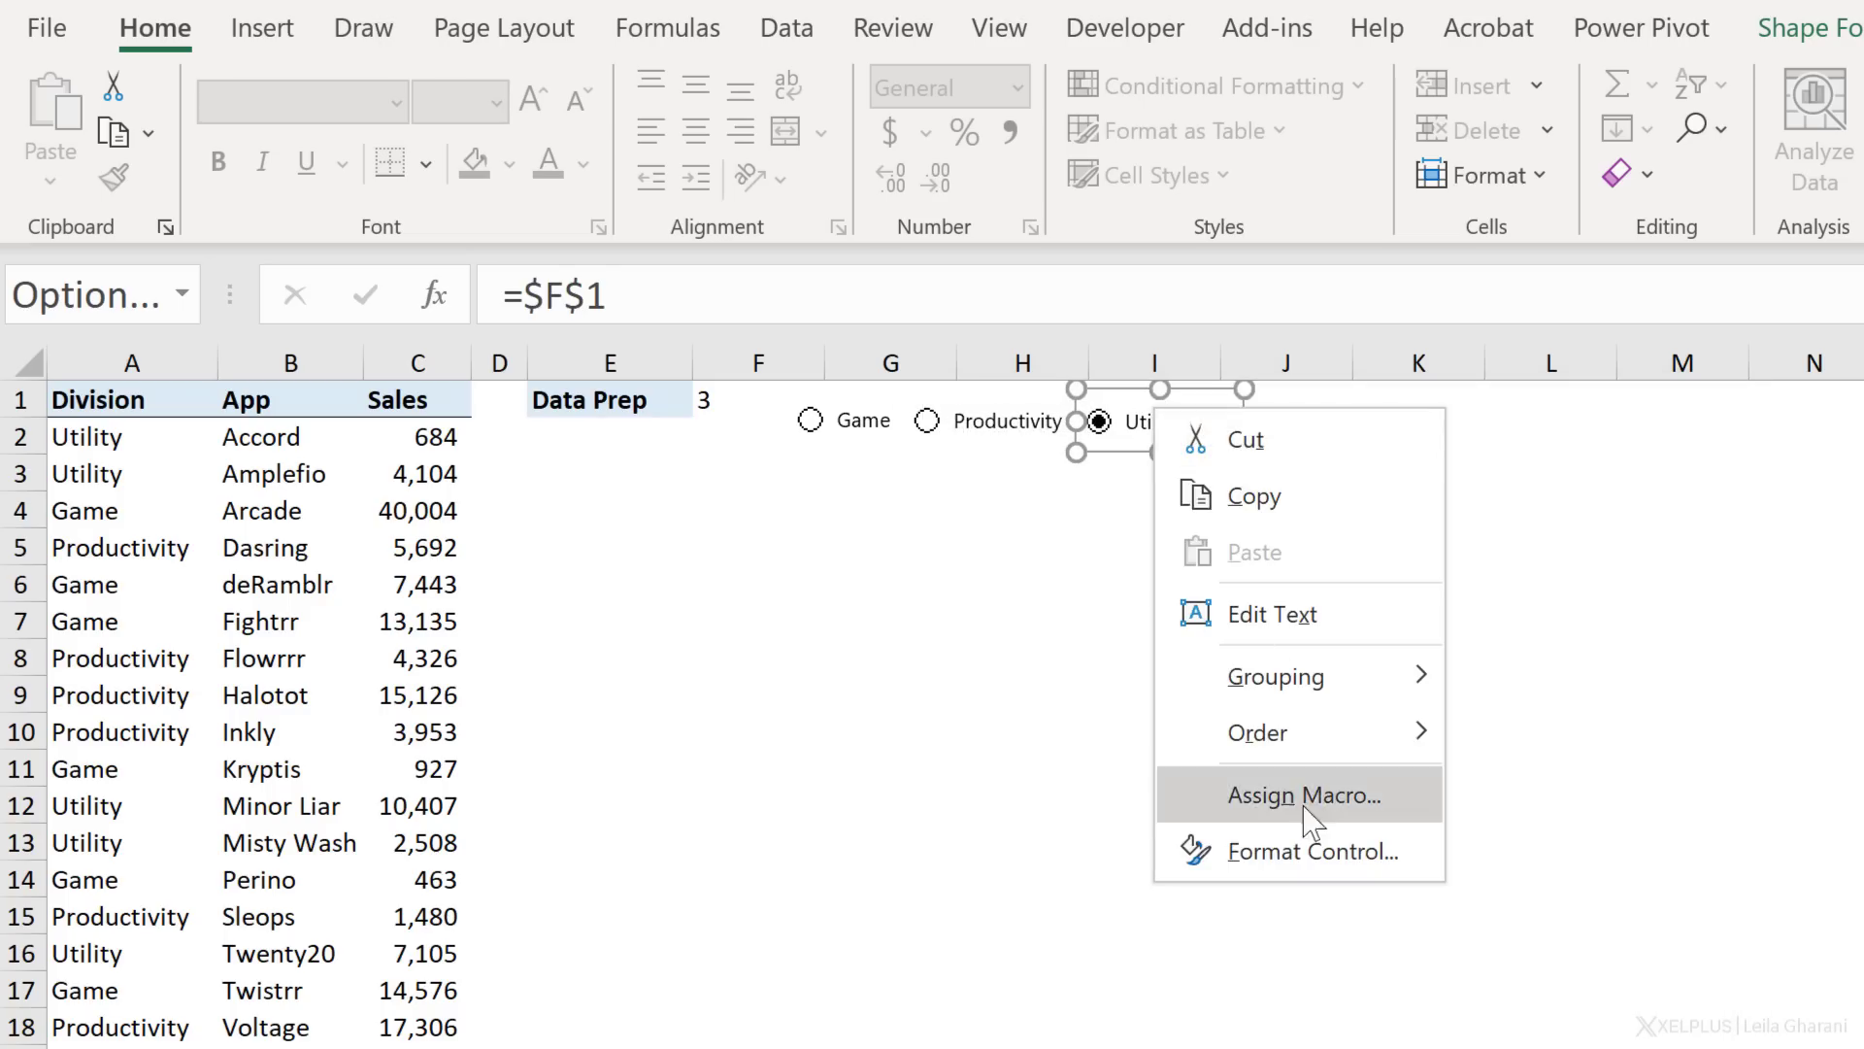
pyautogui.click(1302, 850)
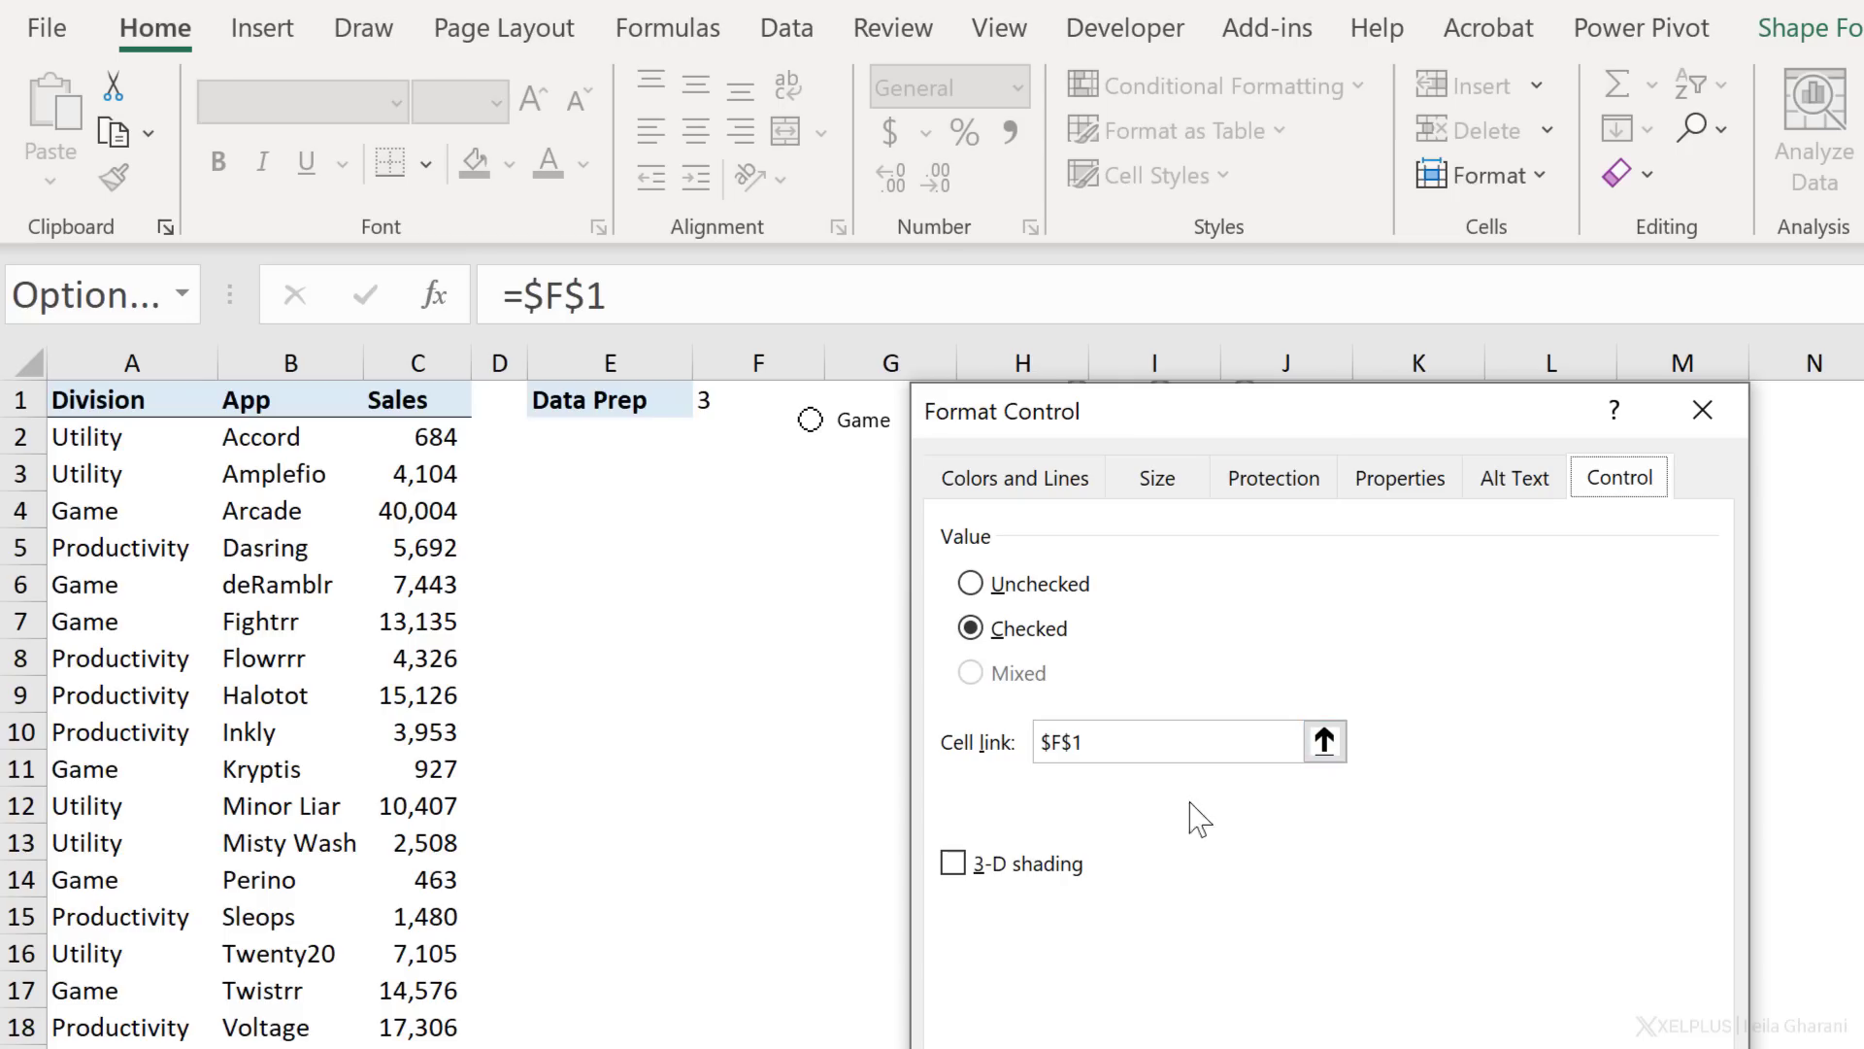
pyautogui.press('Return')
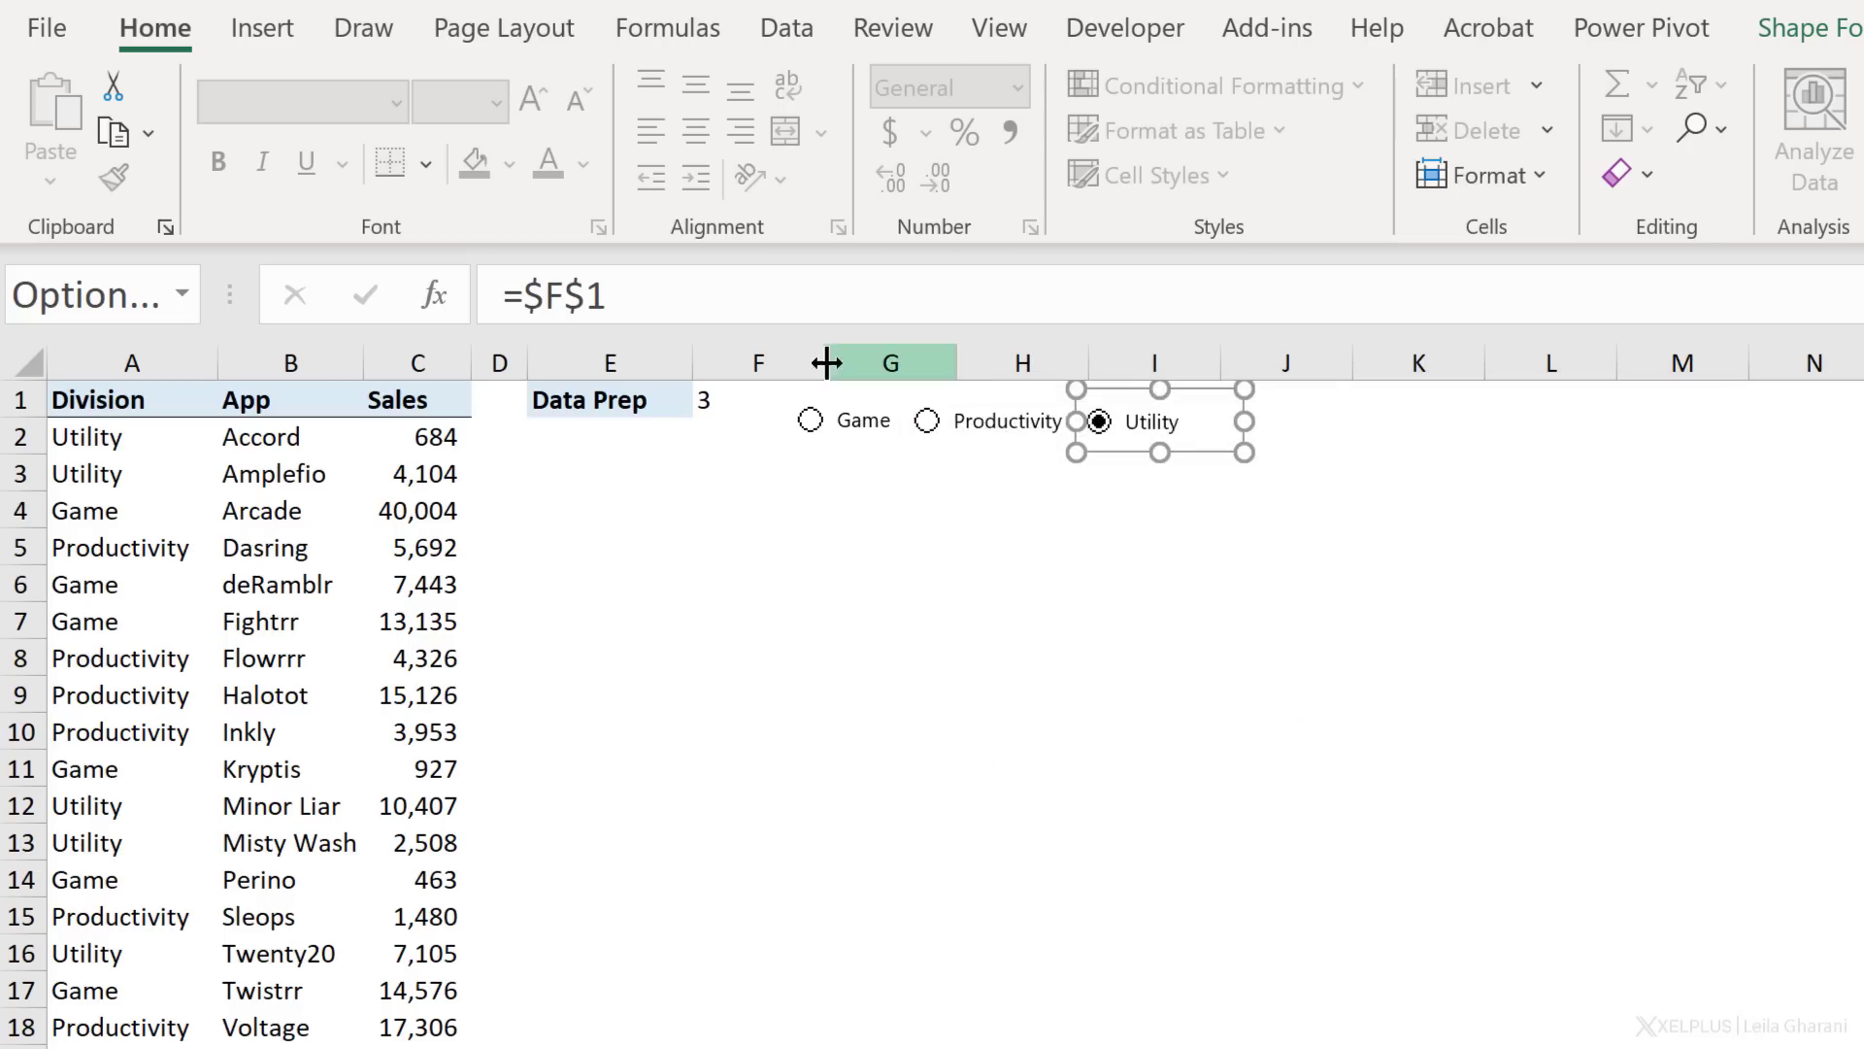
# Step: Choose Game, then Productivity, leaving F1 at 2
pyautogui.click(864, 429)
pyautogui.click(958, 427)
pyautogui.click(757, 471)
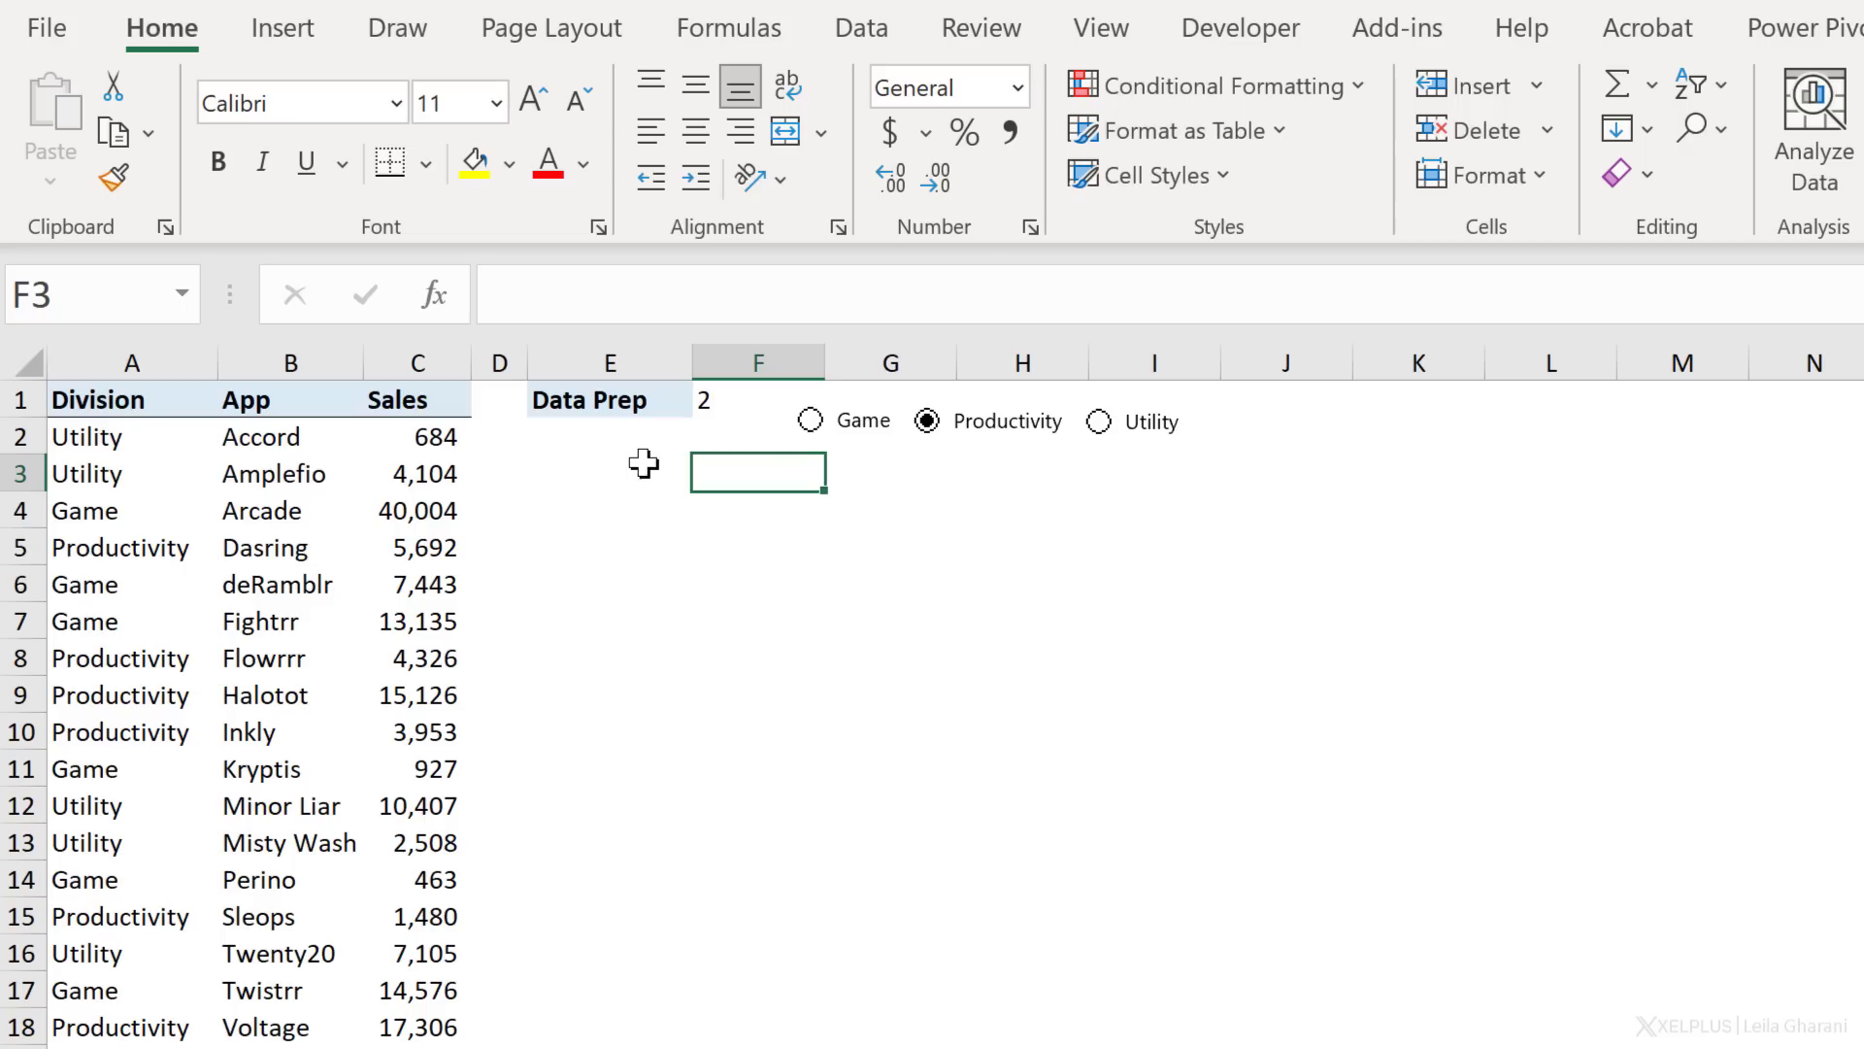
# Step: Choose Game so F1 reads 1, and enter headers 'App' in E2 and 'Sales' in F2
pyautogui.click(812, 421)
pyautogui.click(626, 479)
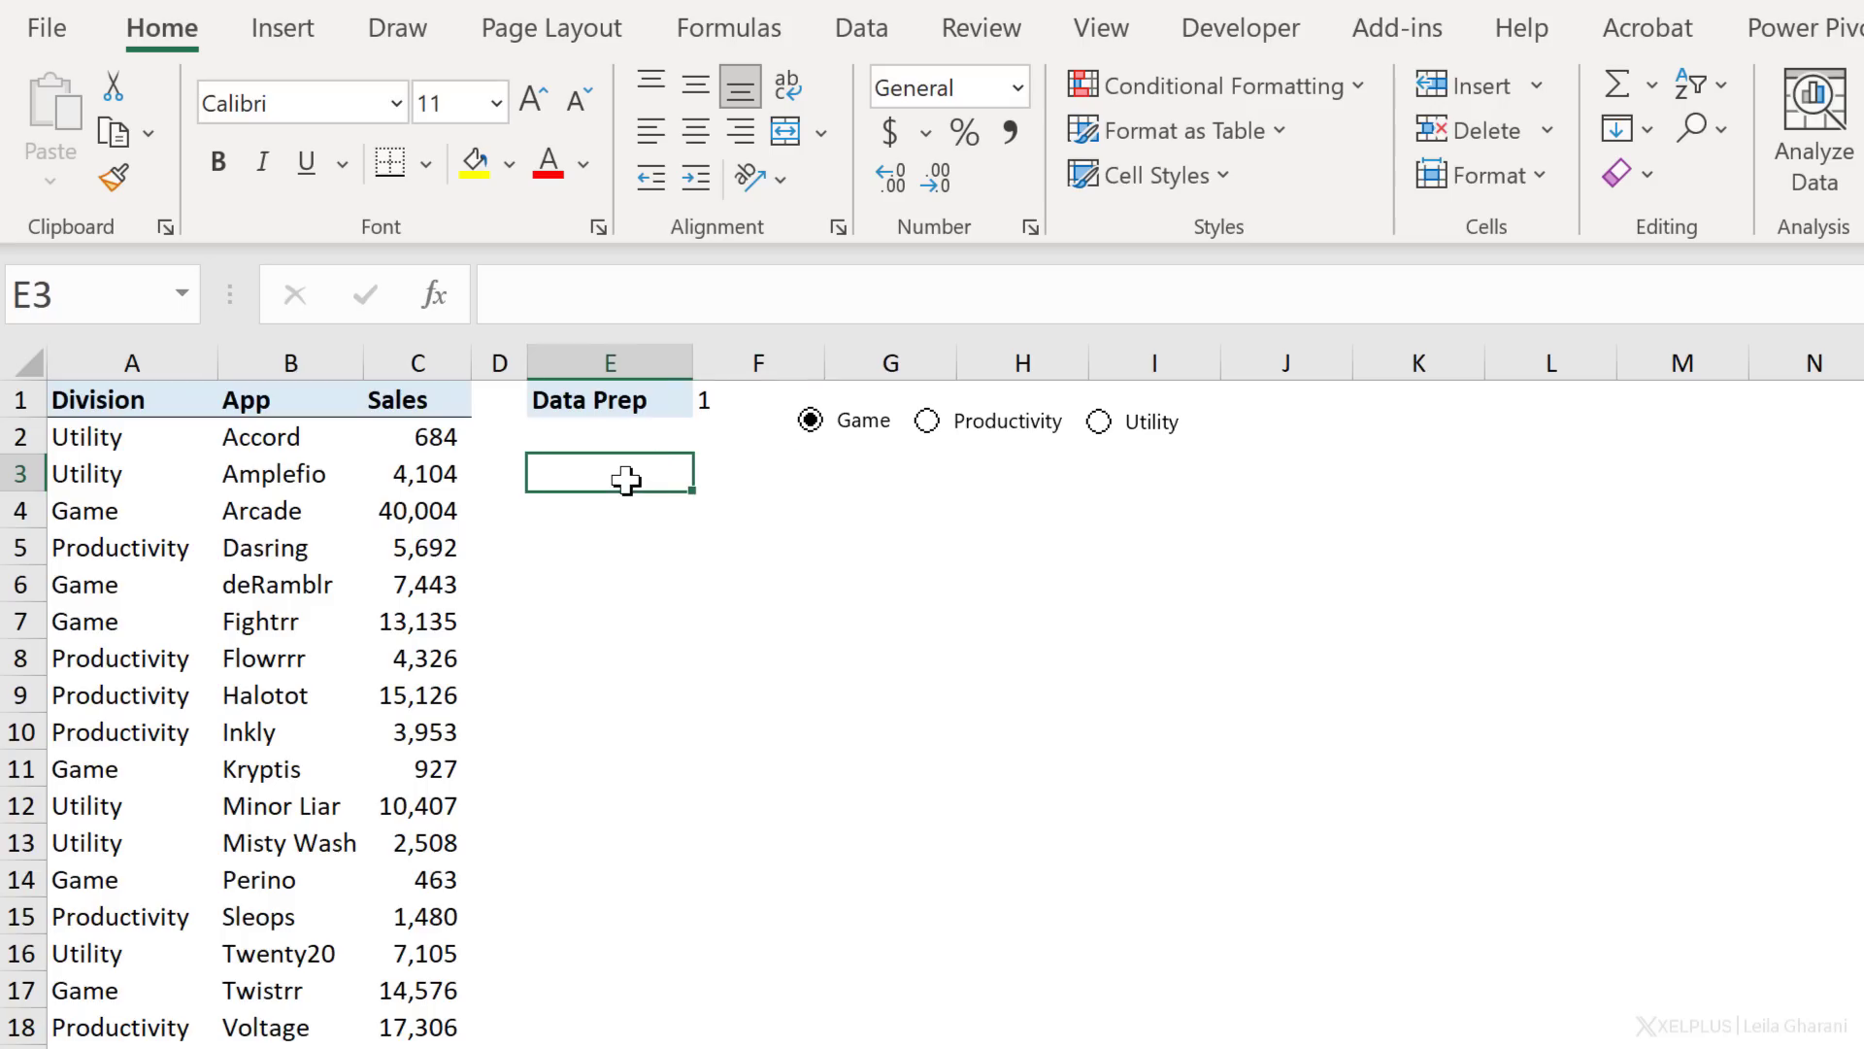
pyautogui.press('Up')
pyautogui.write('App')
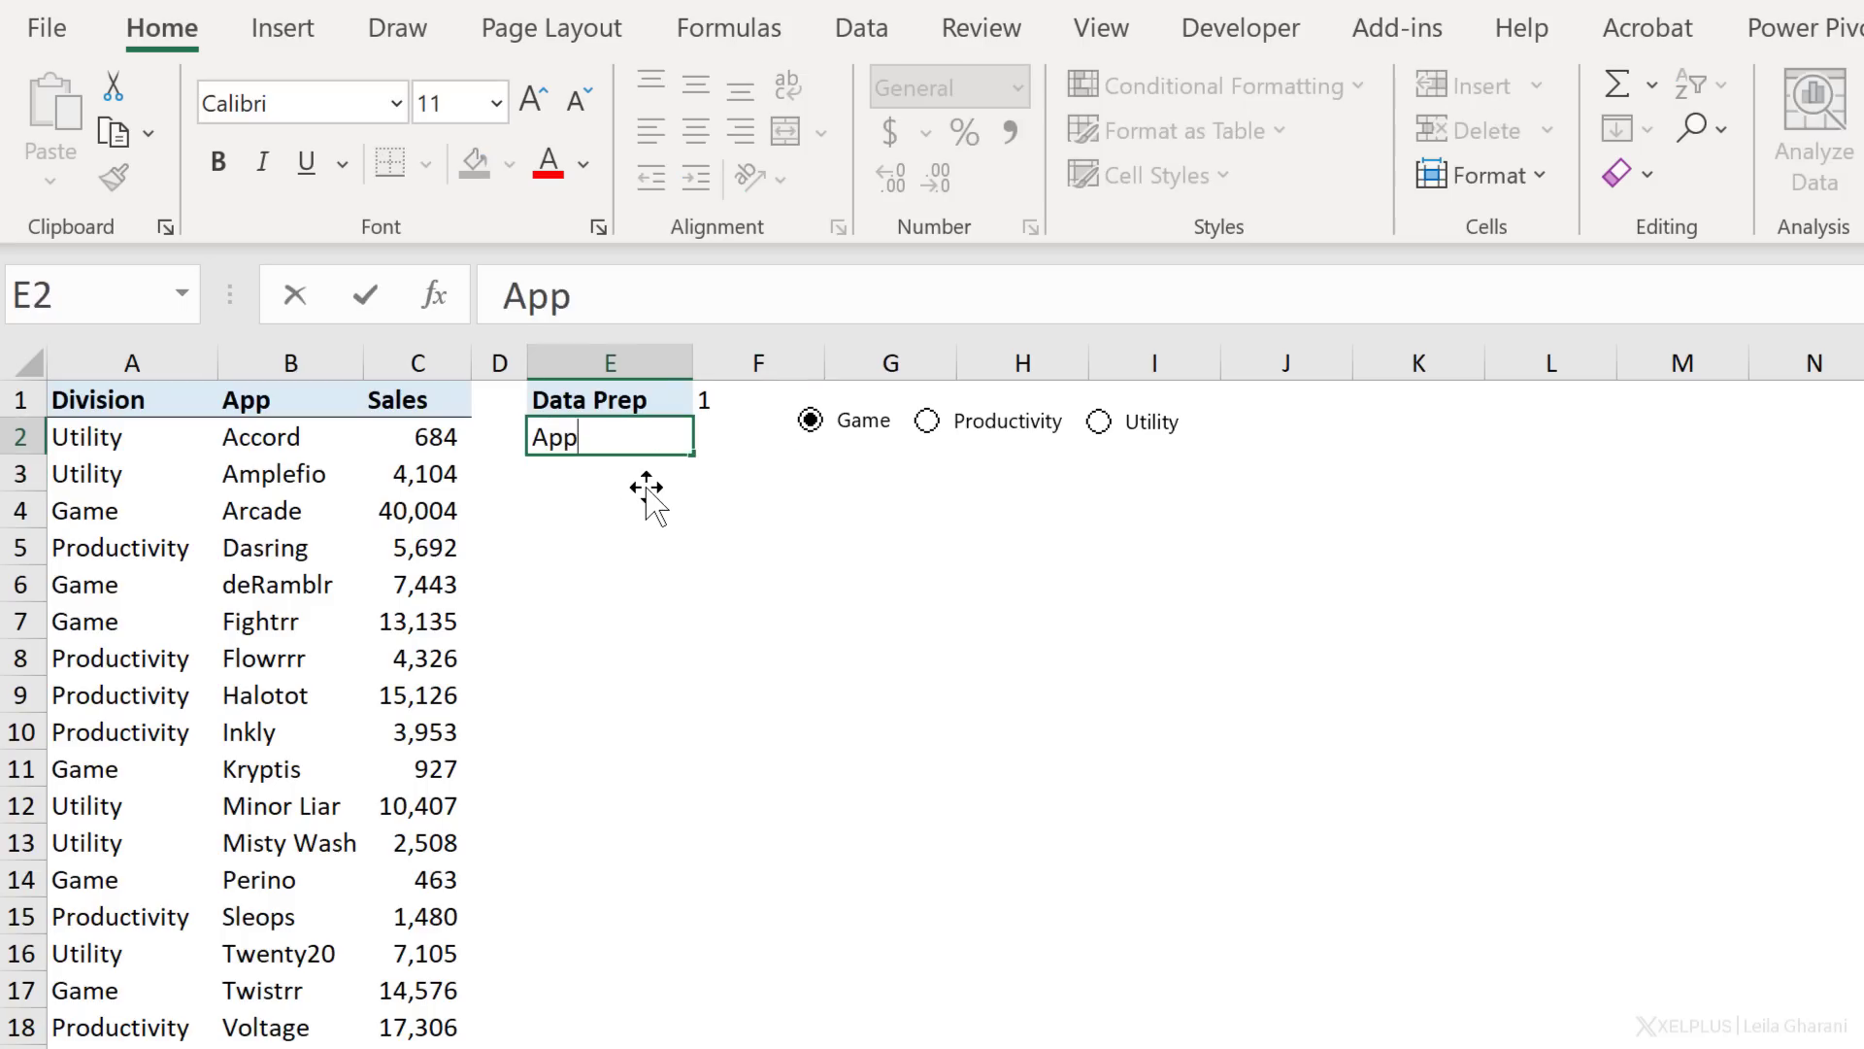
pyautogui.press('Tab')
pyautogui.write('Sa')
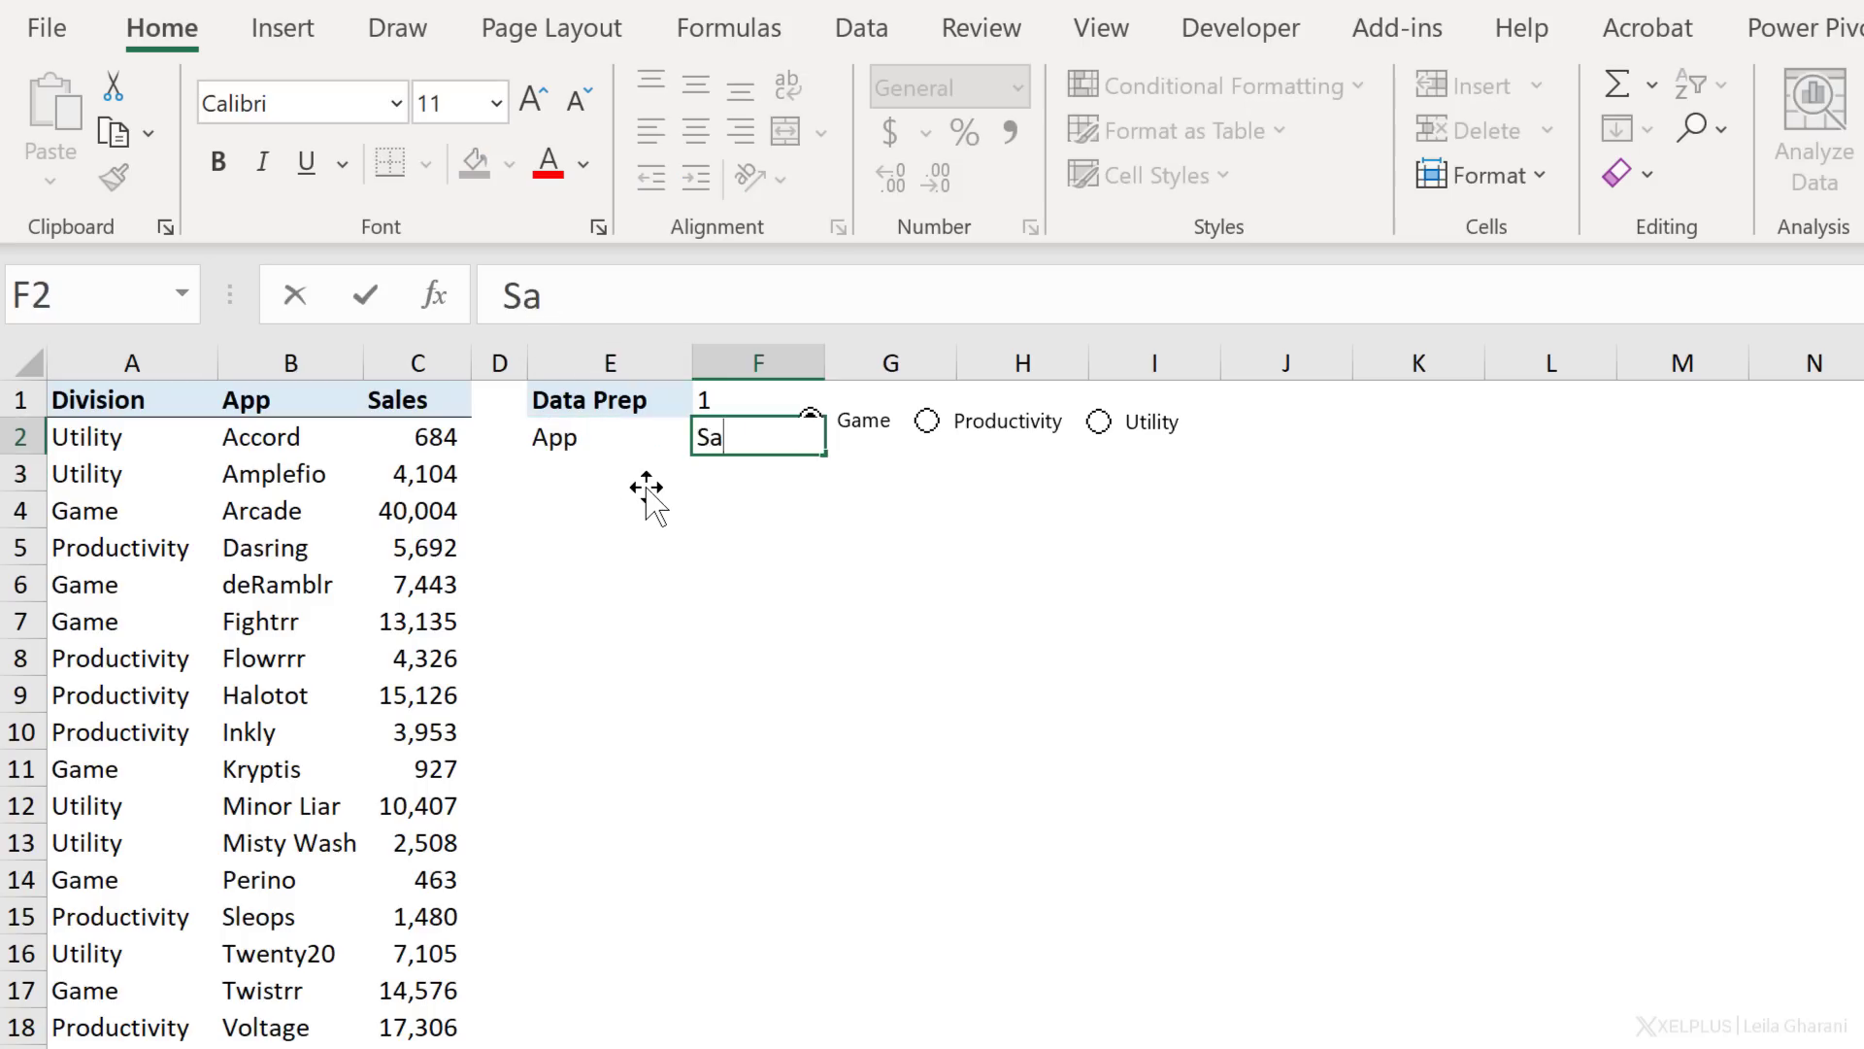
pyautogui.write('les')
pyautogui.press('Return')
pyautogui.click(645, 485)
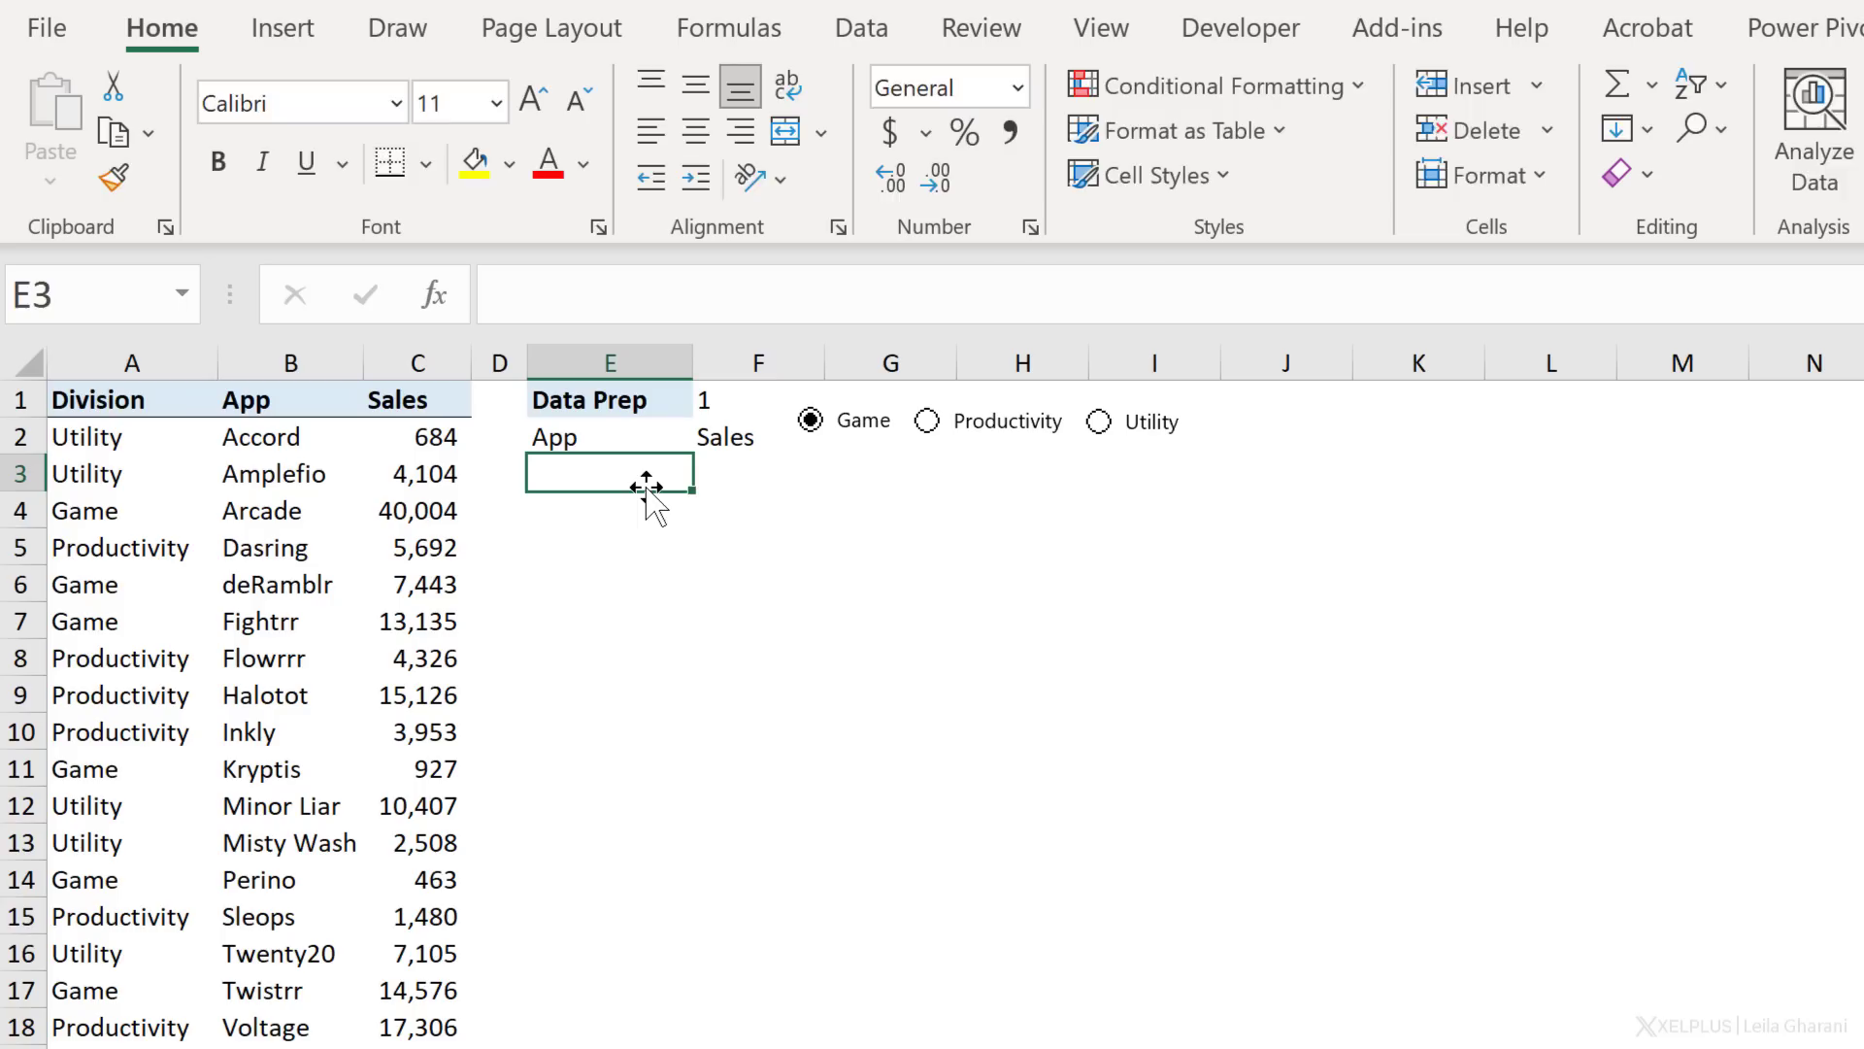
# Step: In E3 build =FILTER(B2:C19,A2:A19=F1, leaving the cursor just before F1
pyautogui.write('=filter(')
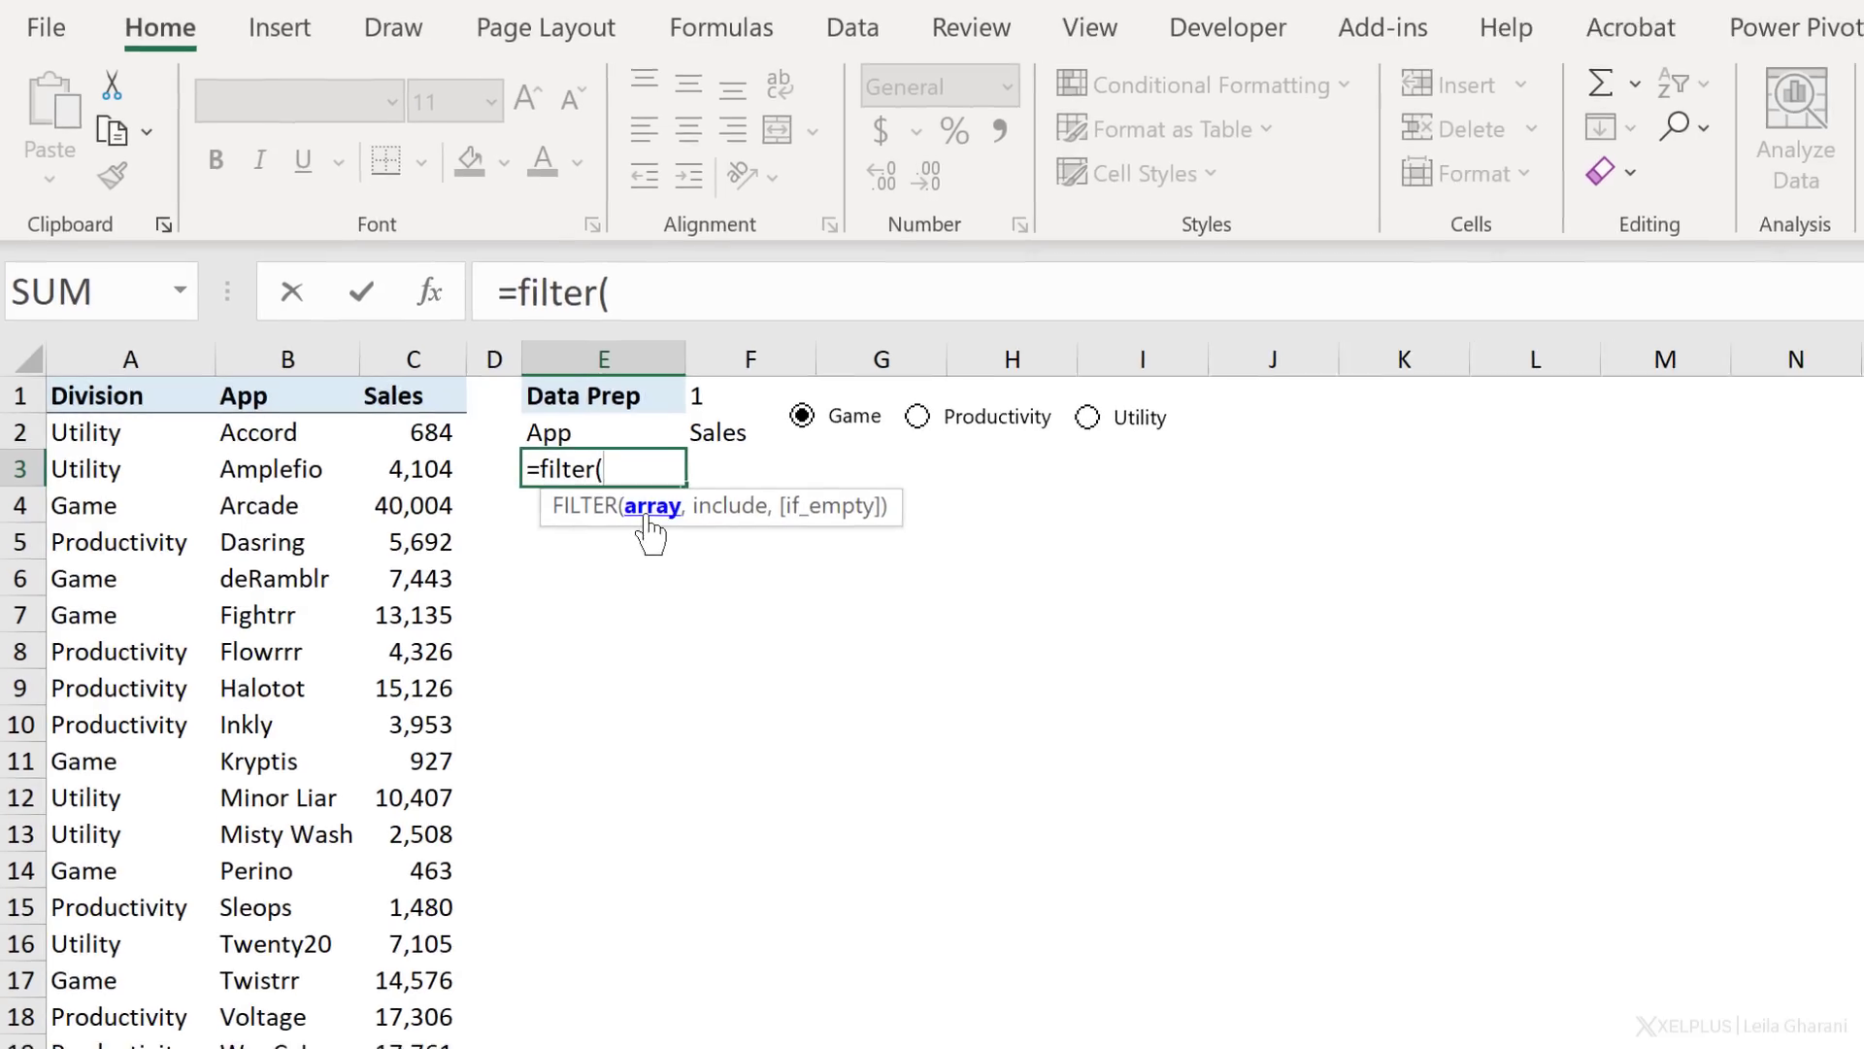
pyautogui.moveTo(277, 437); pyautogui.dragTo(308, 658)
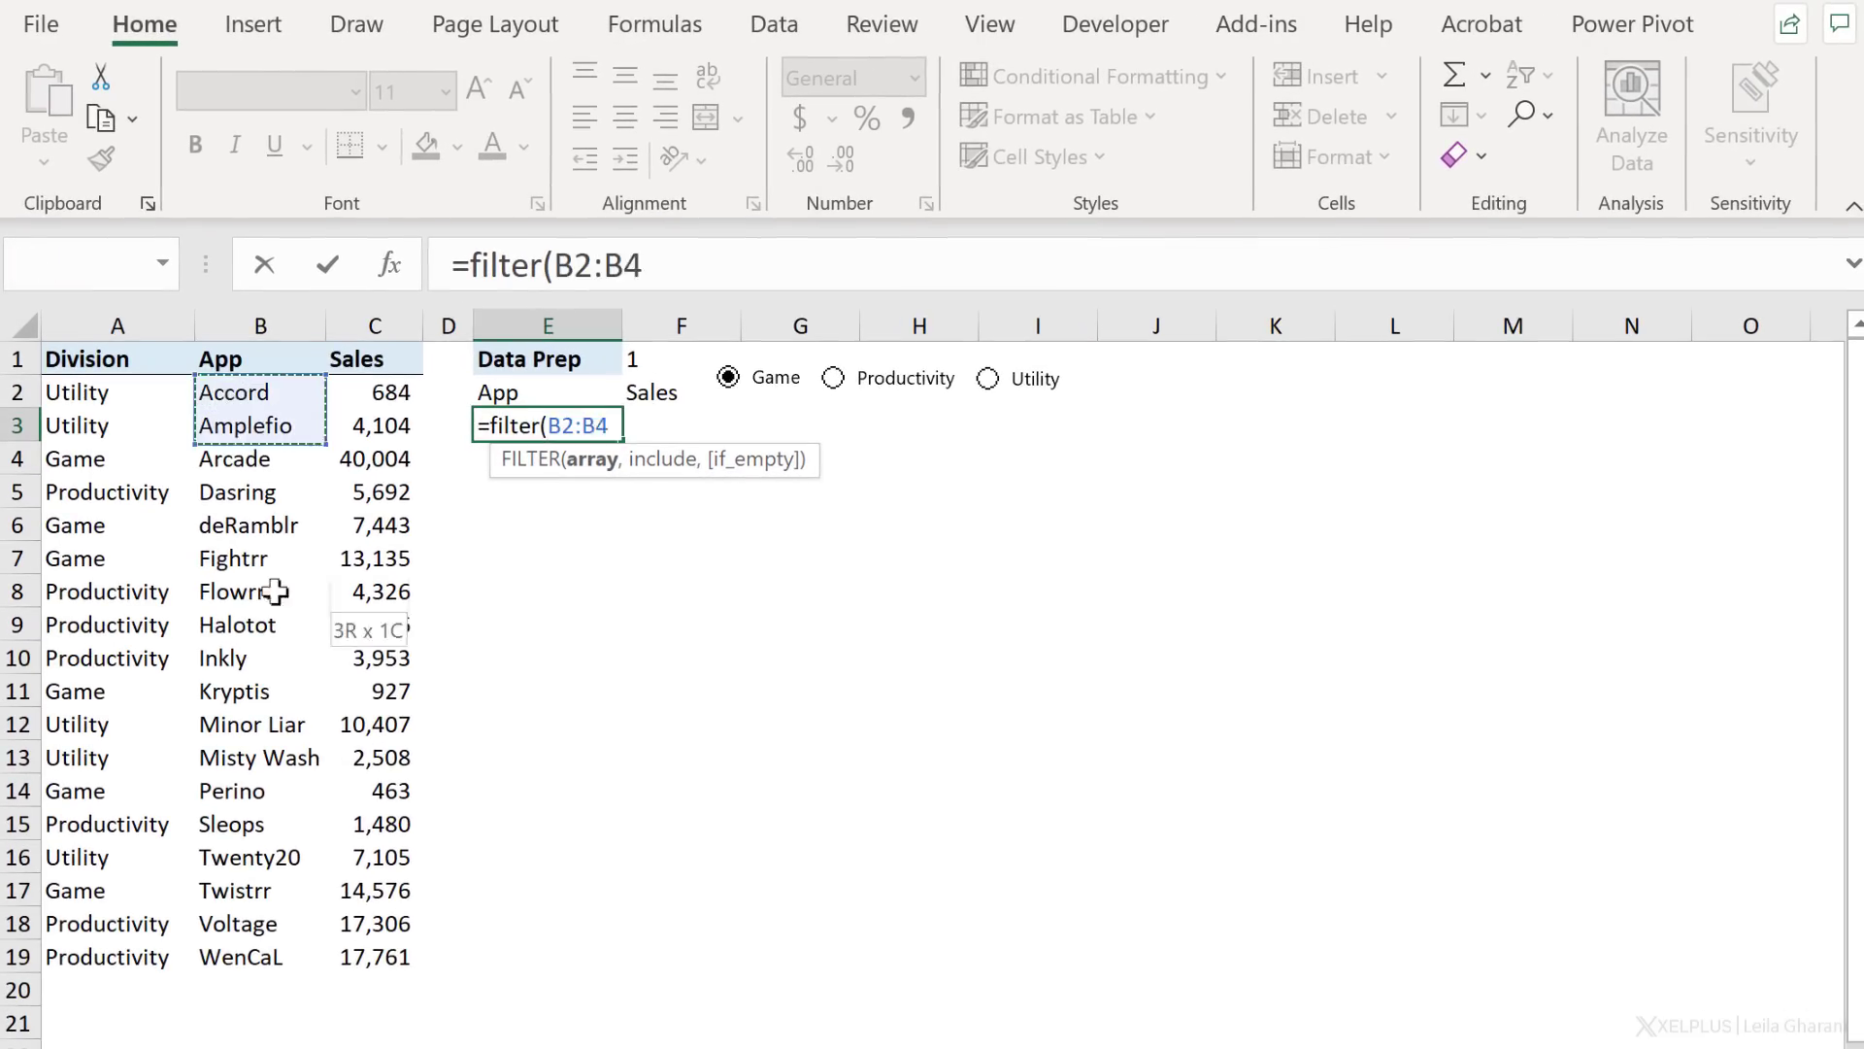
pyautogui.moveTo(275, 591); pyautogui.dragTo(373, 961)
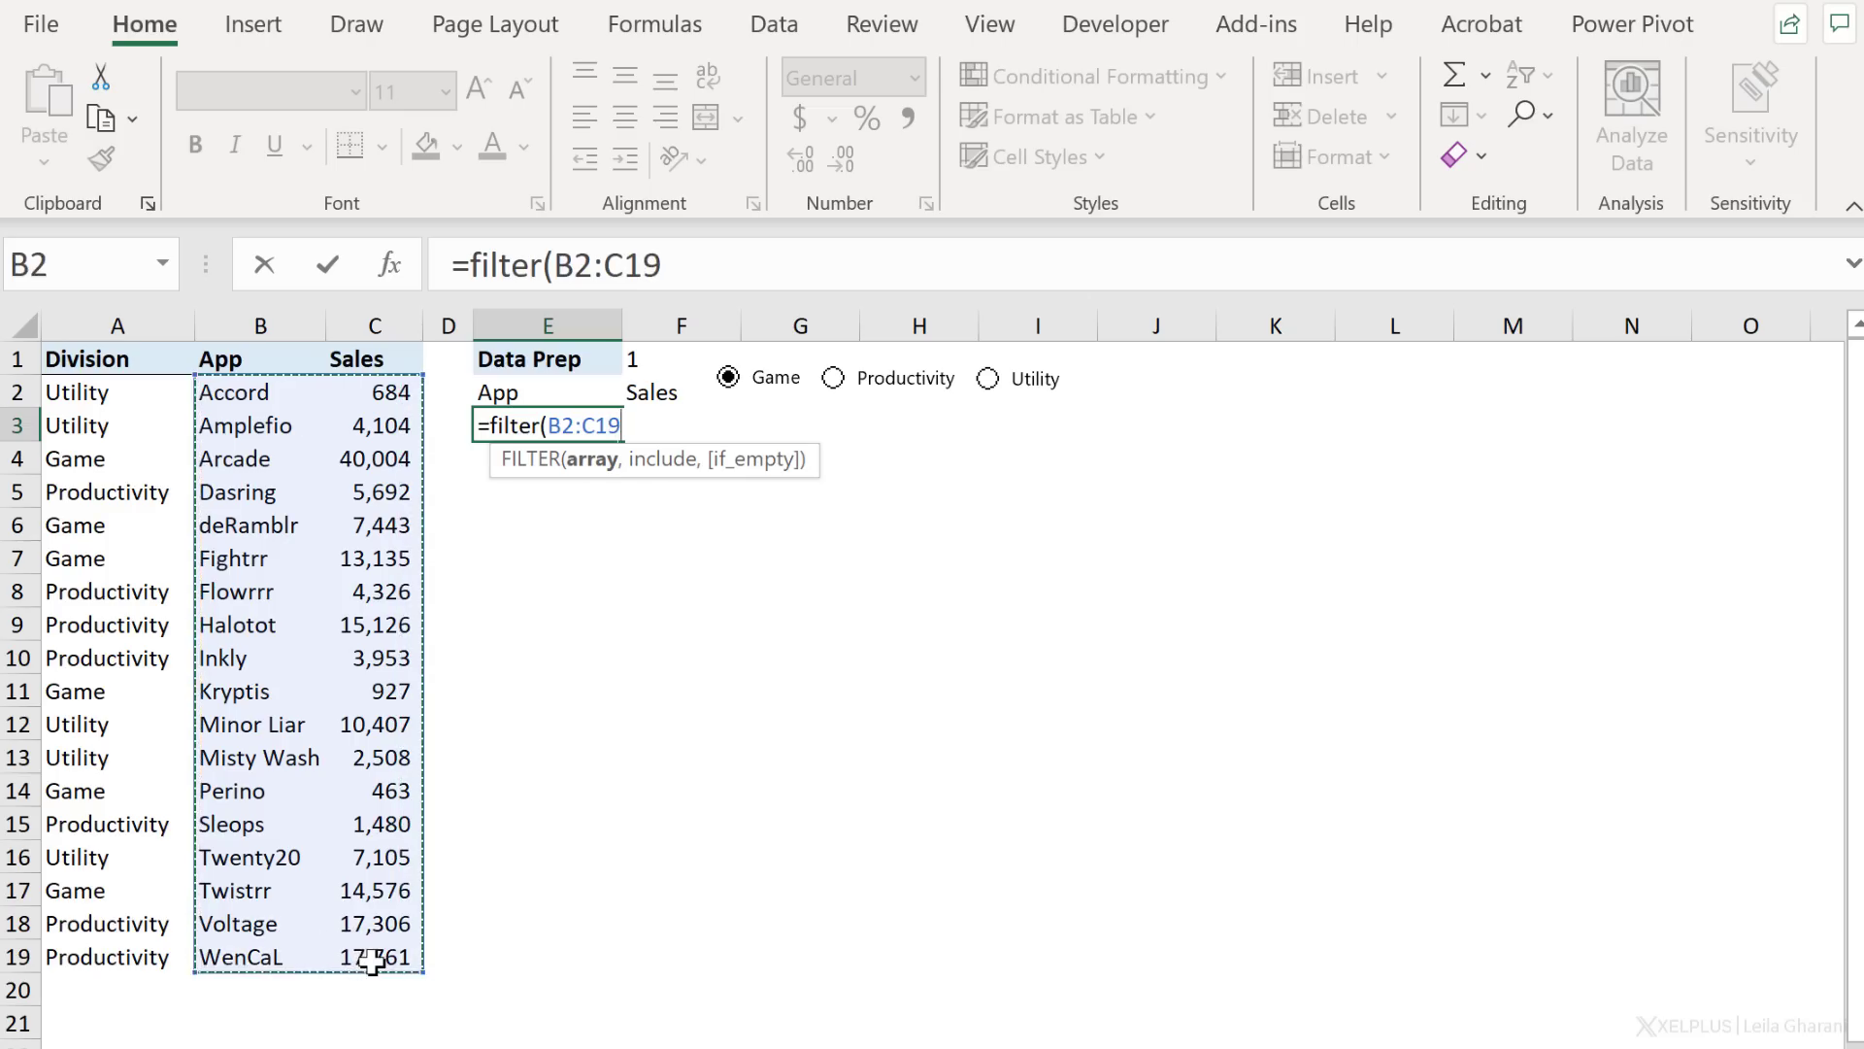
pyautogui.write(',')
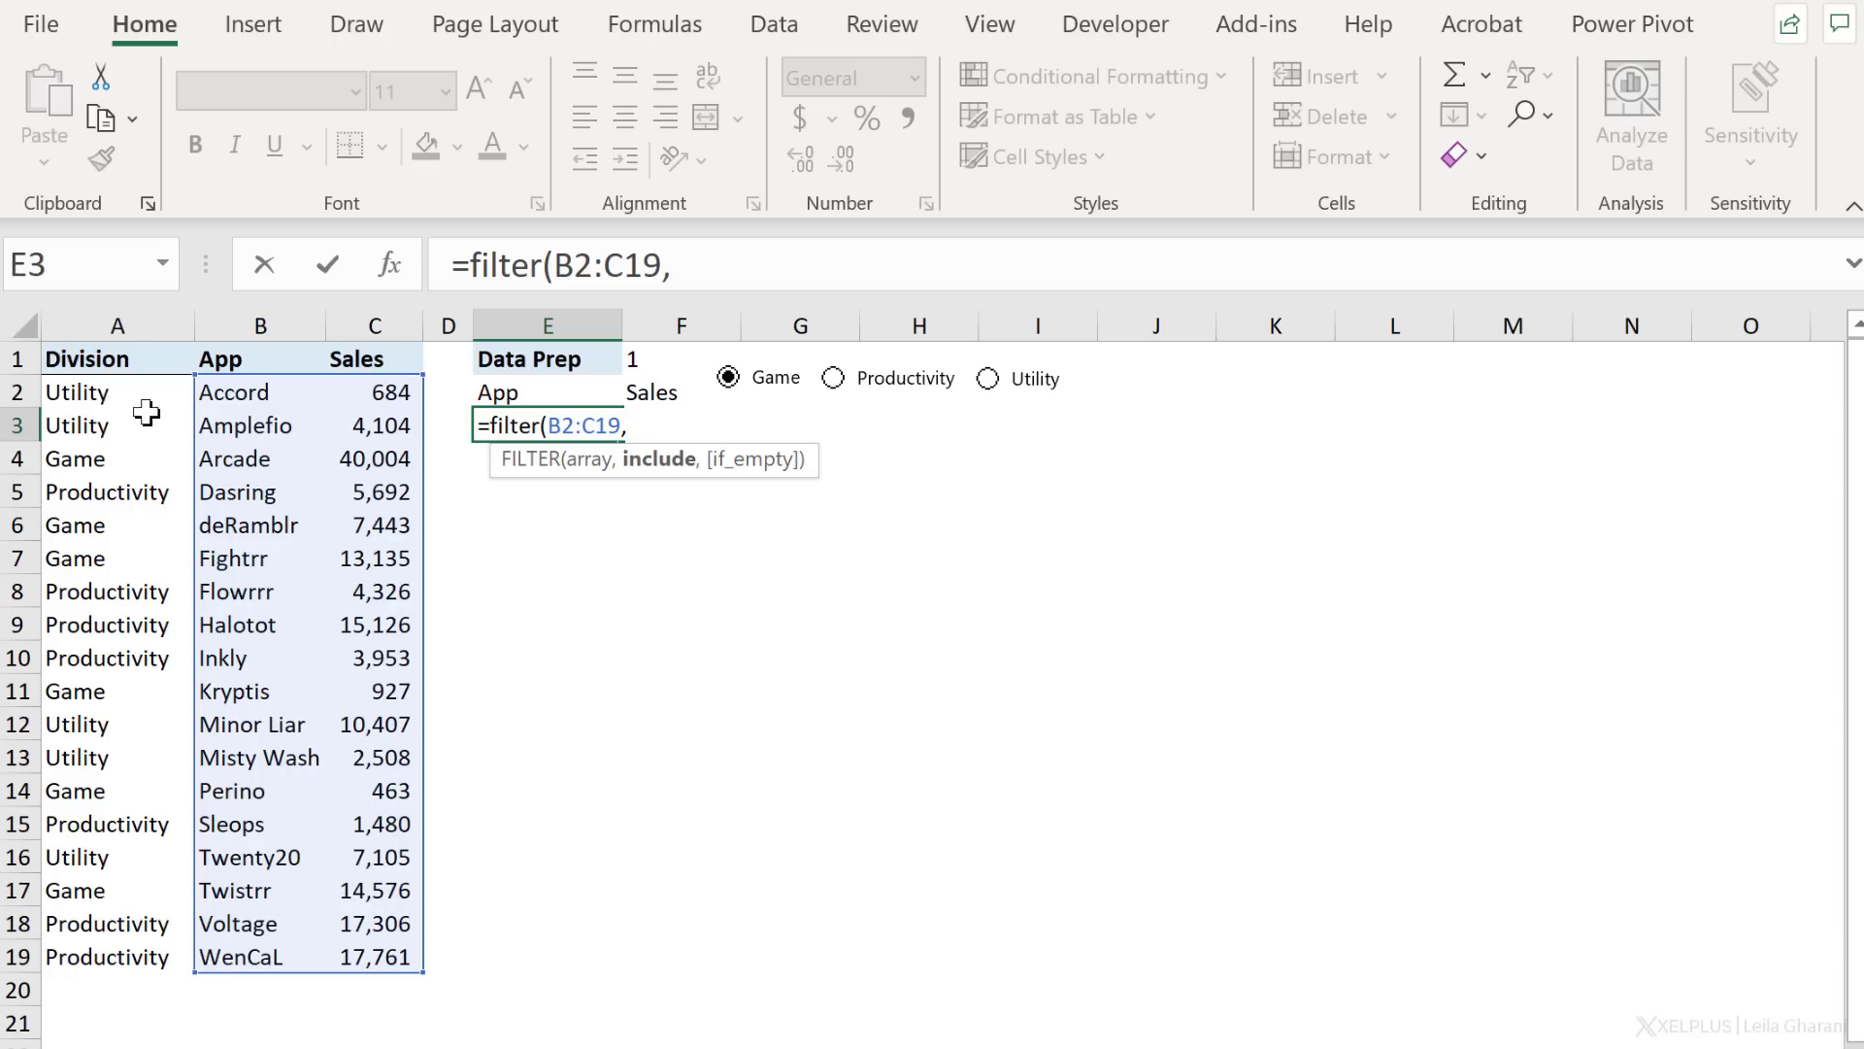
pyautogui.moveTo(121, 388); pyautogui.dragTo(148, 954)
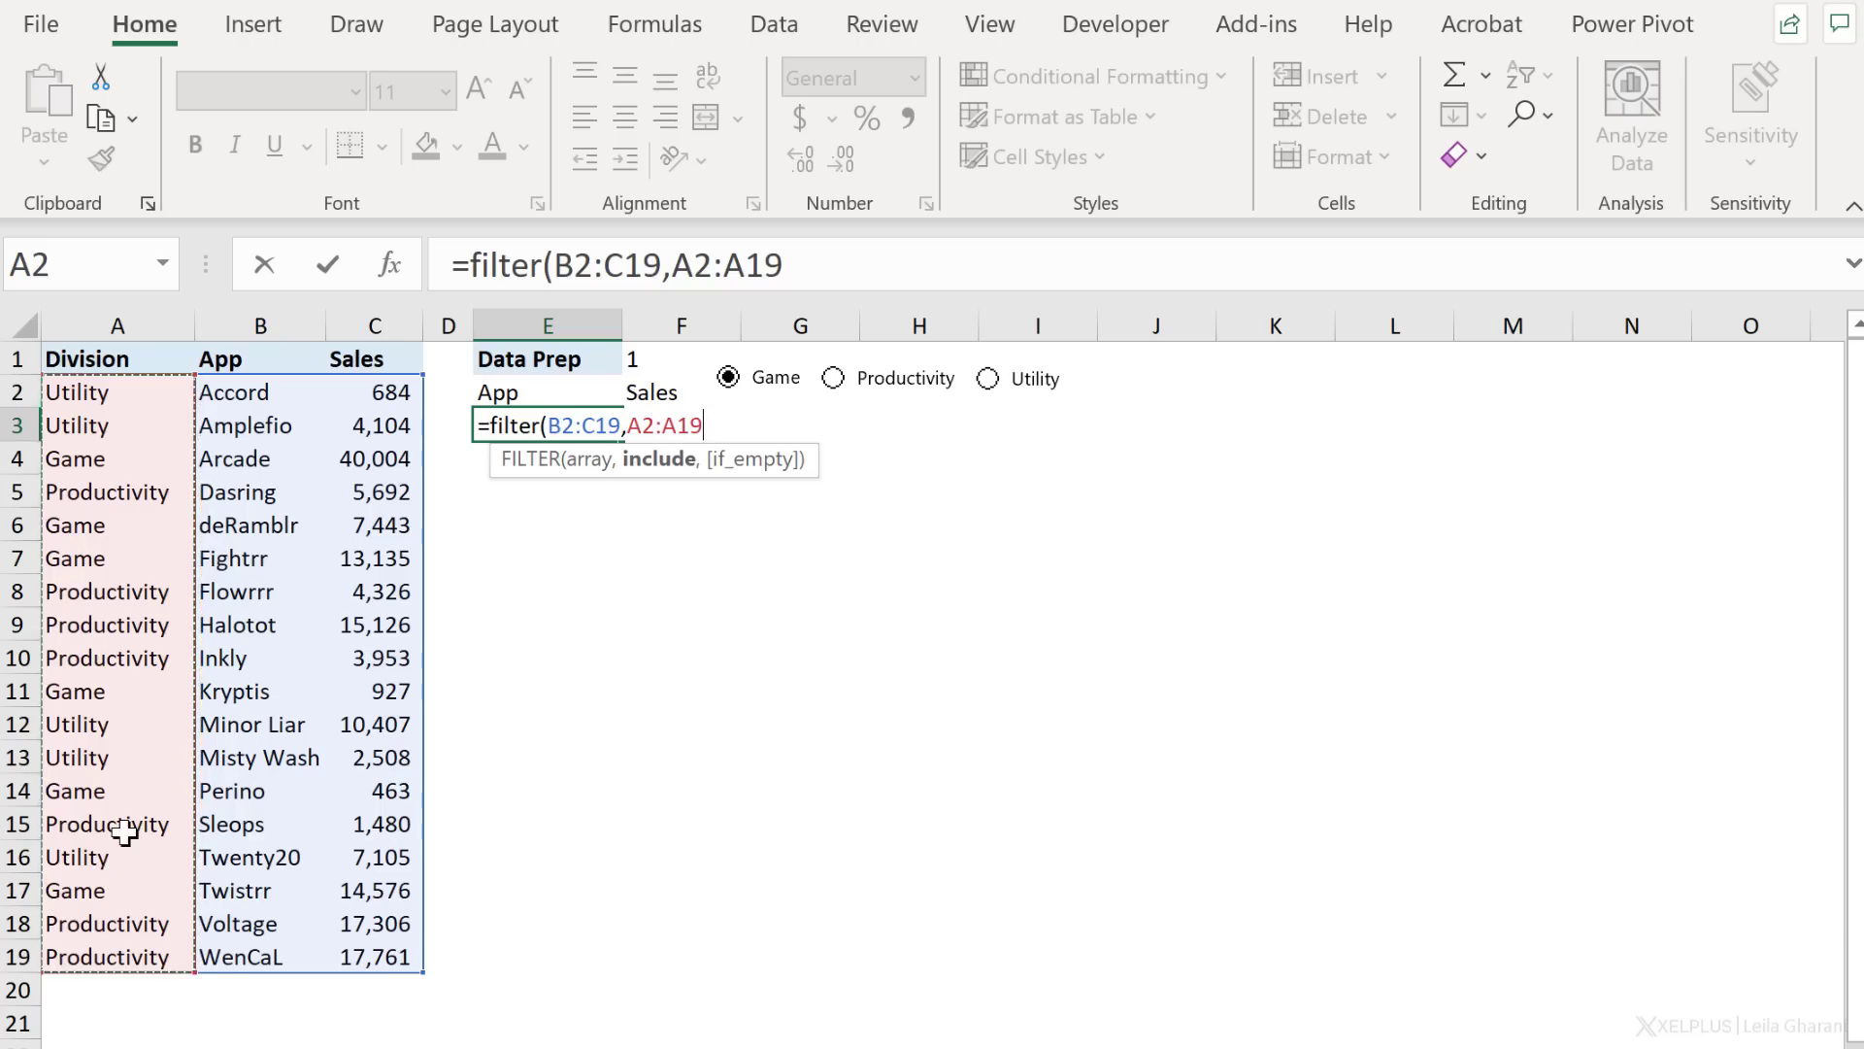
pyautogui.write('=')
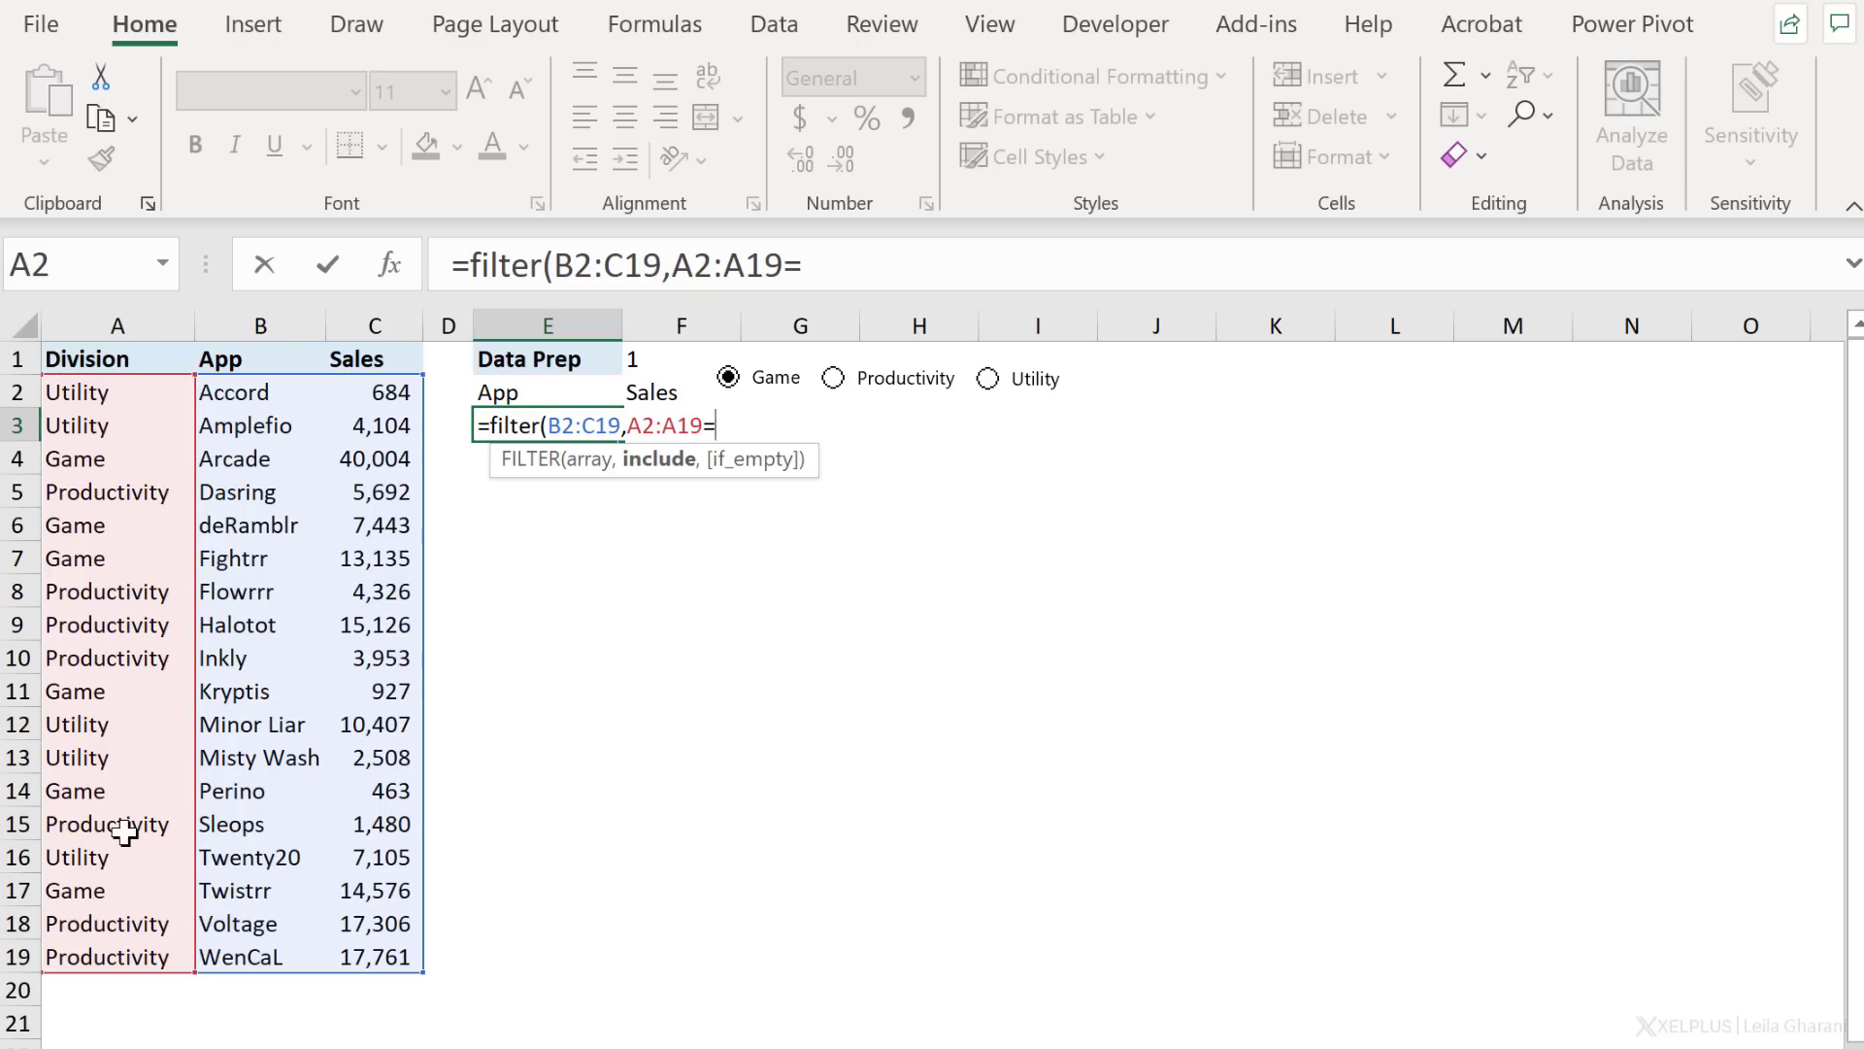
pyautogui.click(658, 356)
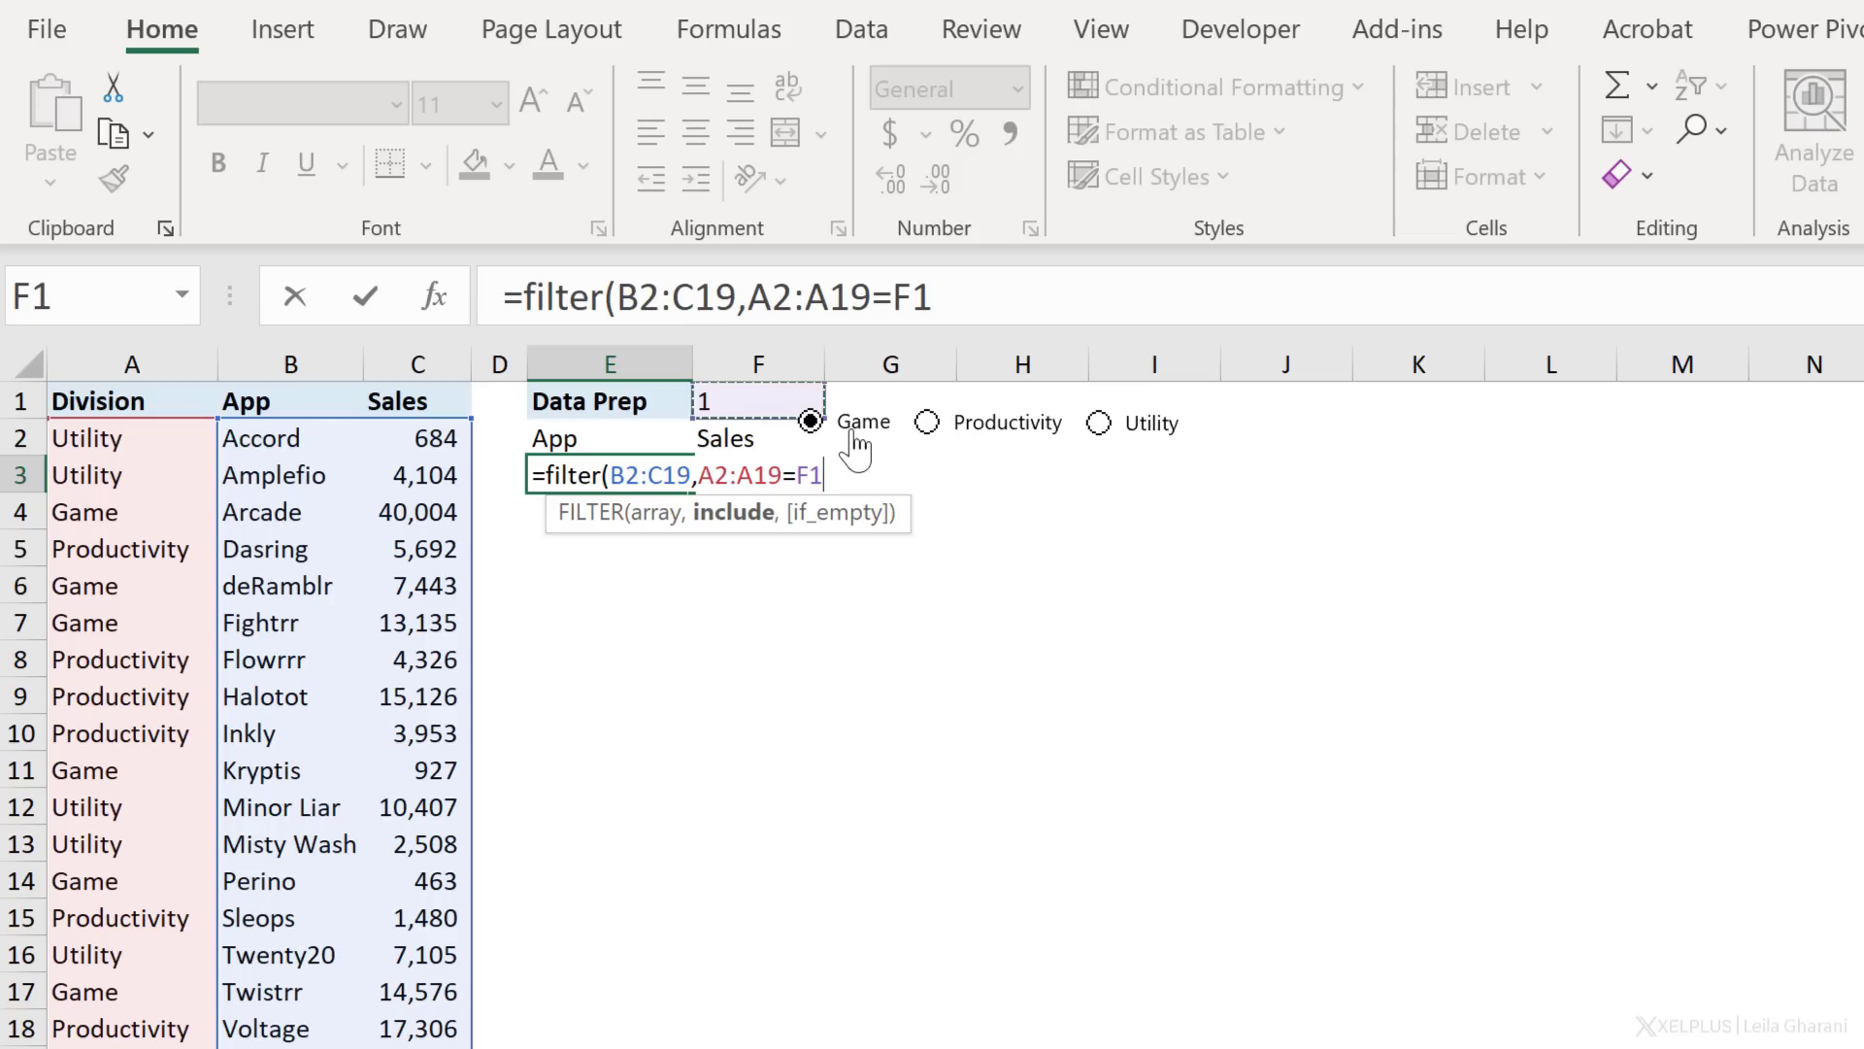
pyautogui.click(893, 309)
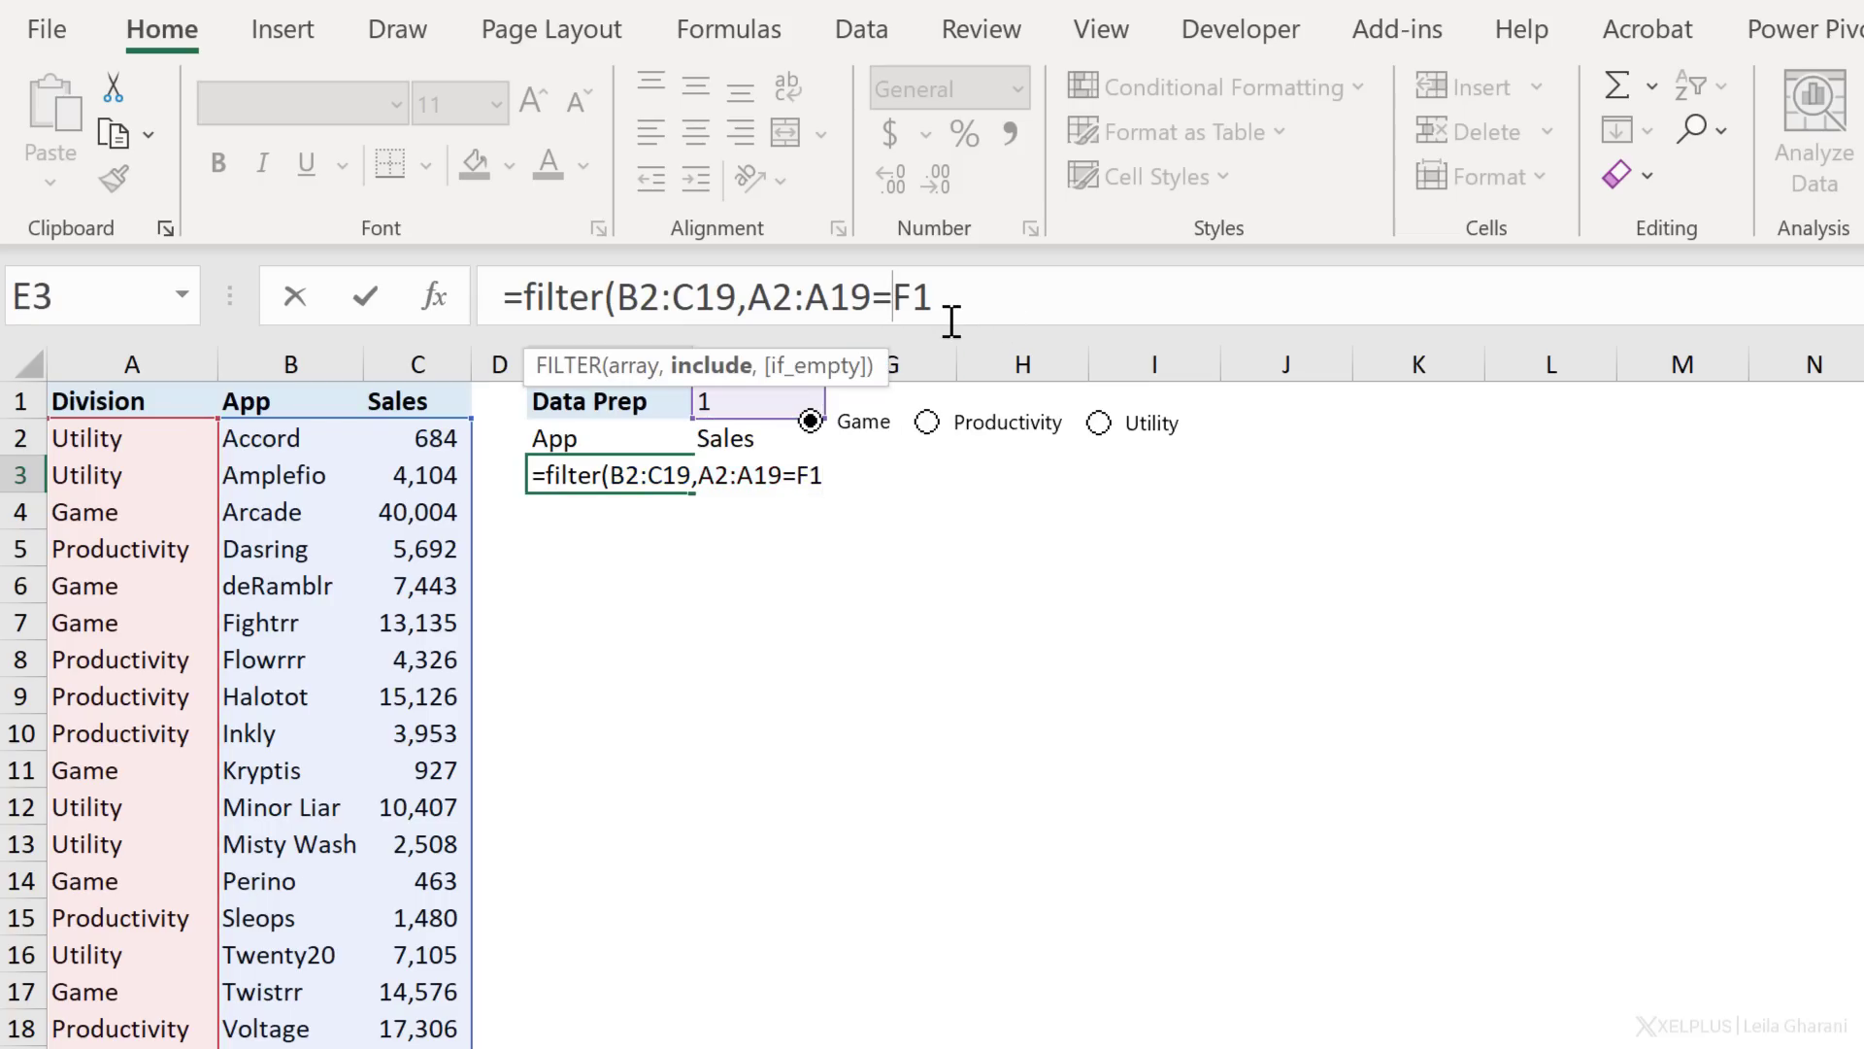
# Step: Wrap F1 in SWITCH(F1,1,"Game",2,"Productivity",3,"Utility") and confirm, spilling the six Game apps
pyautogui.write('swi')
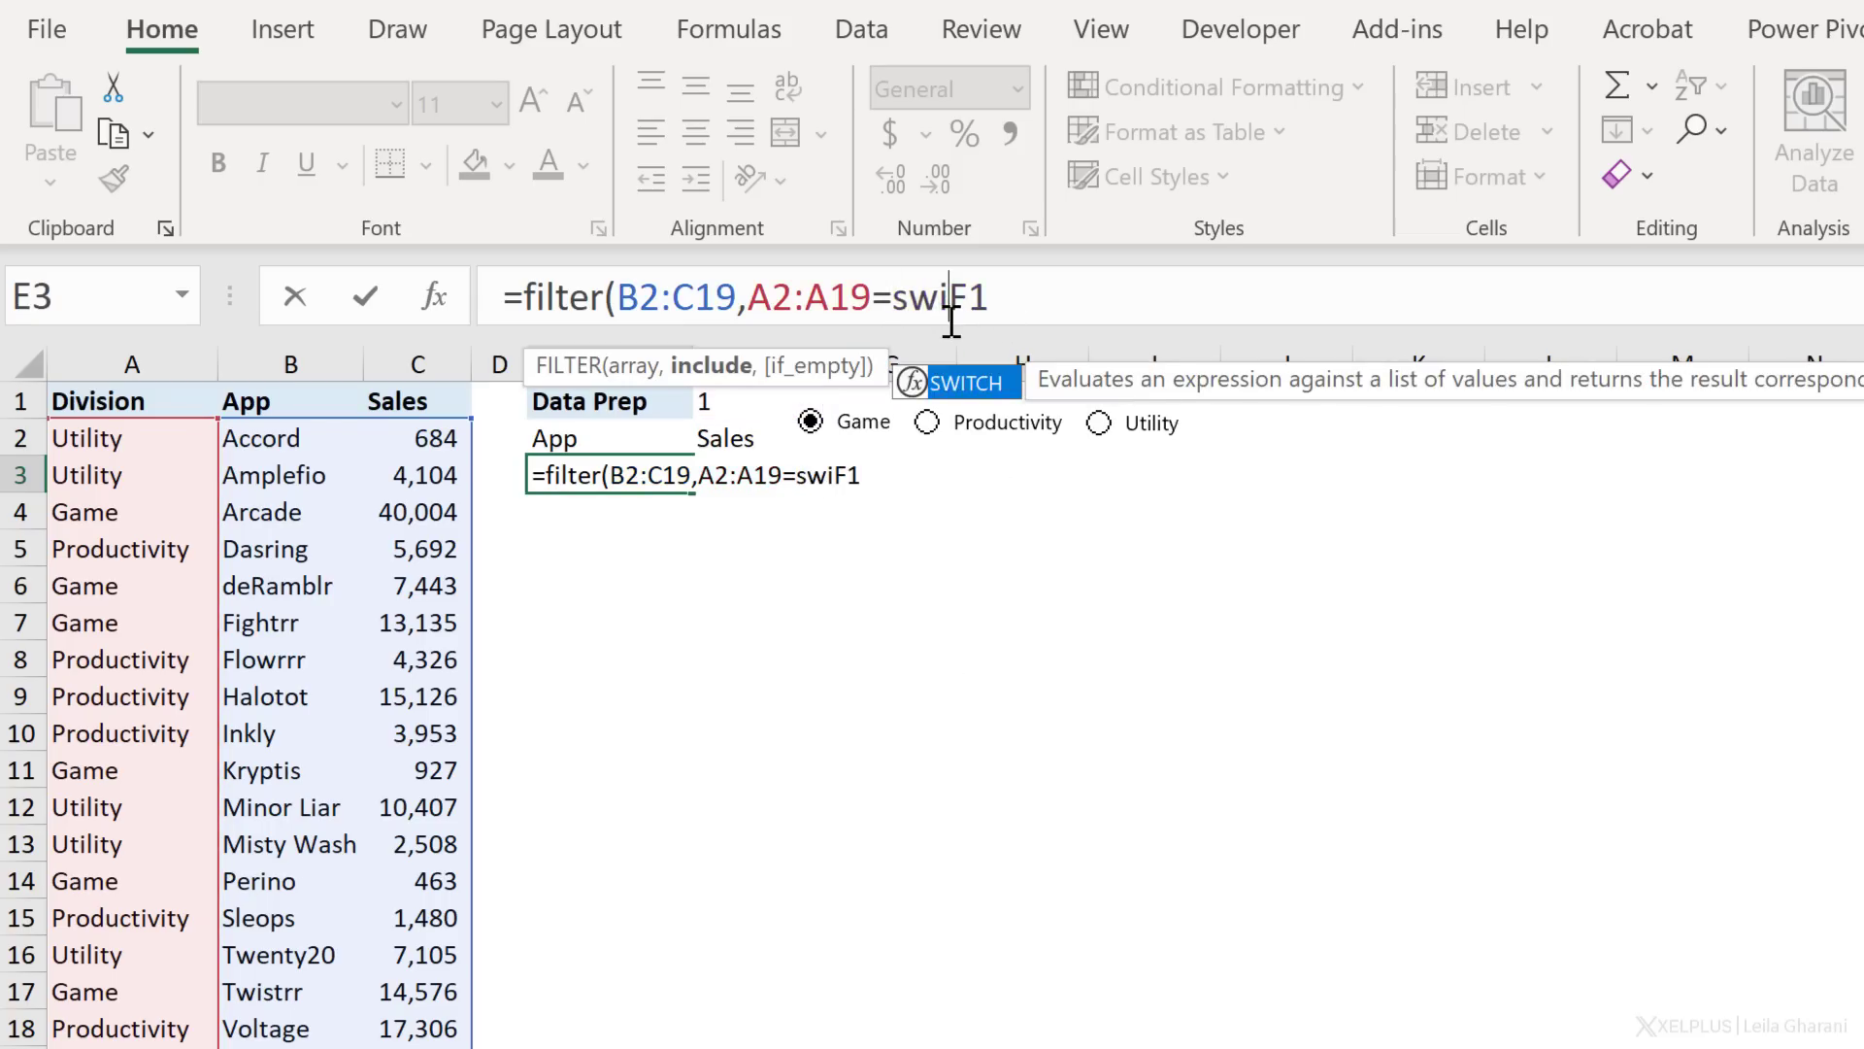
pyautogui.press('Tab')
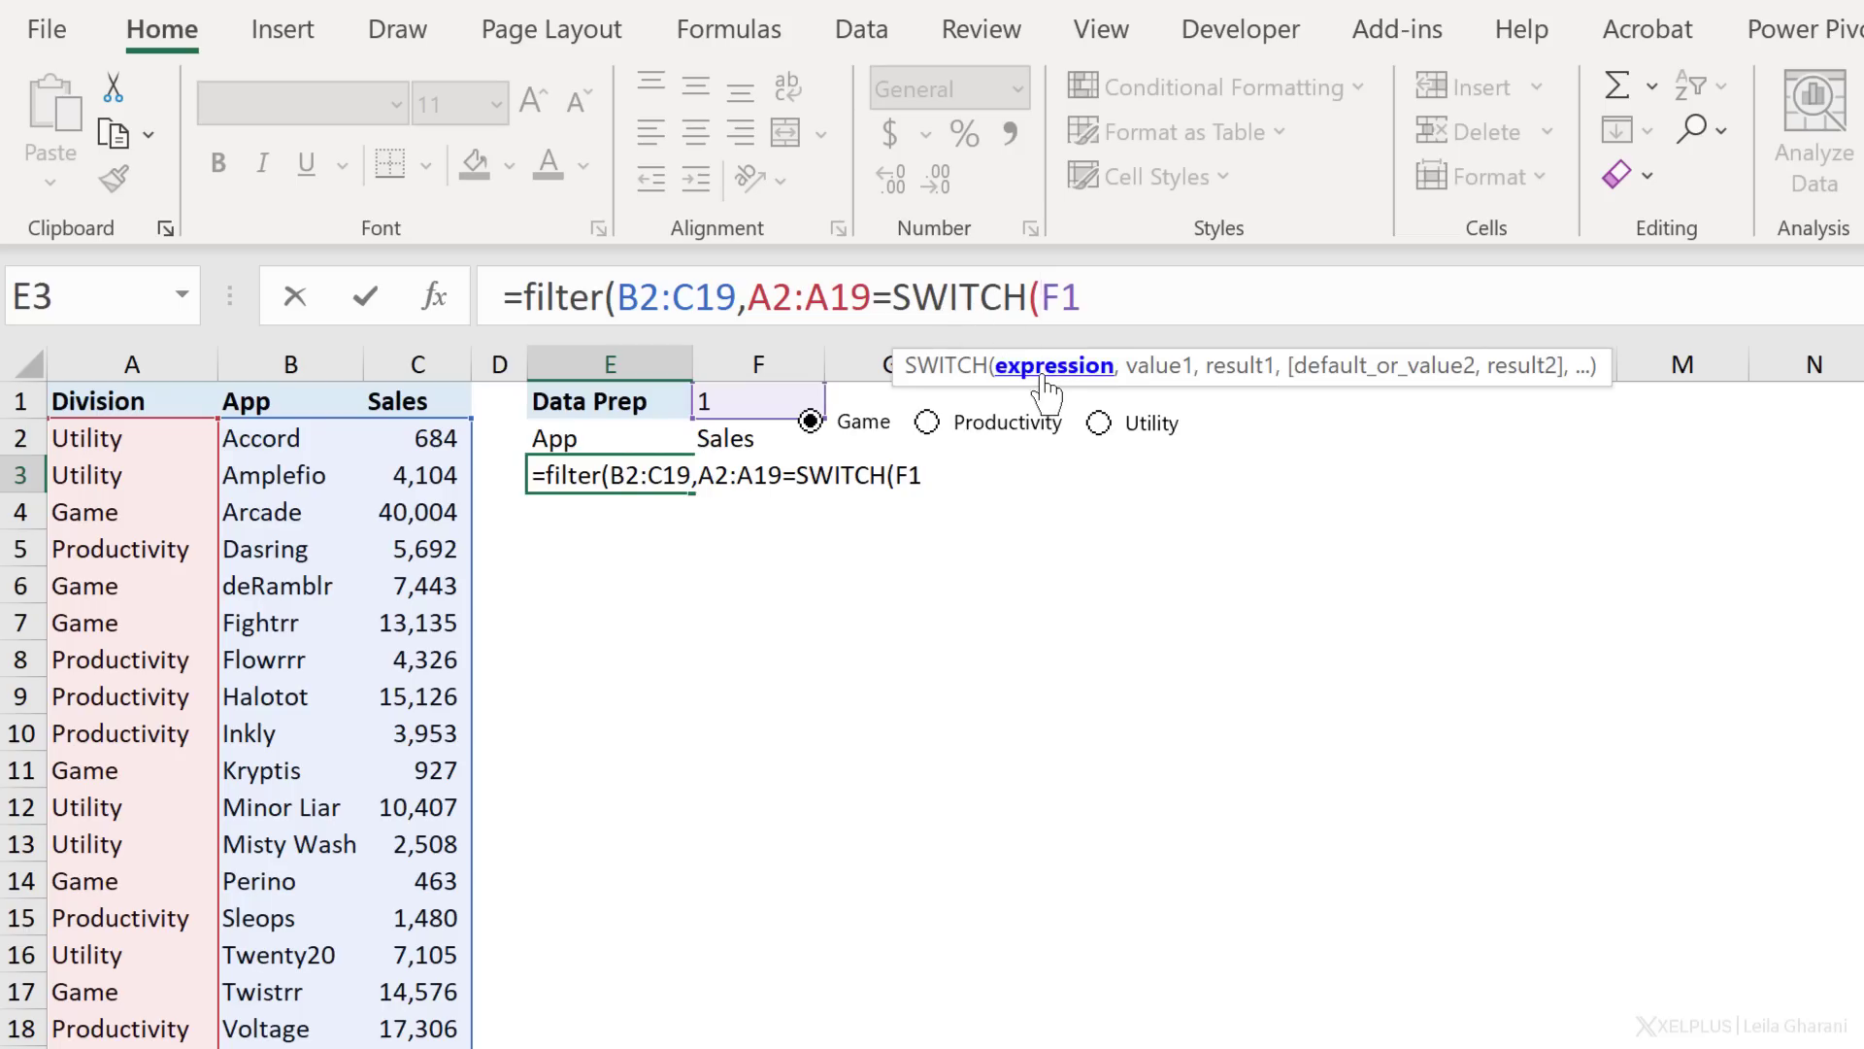
pyautogui.write('F1')
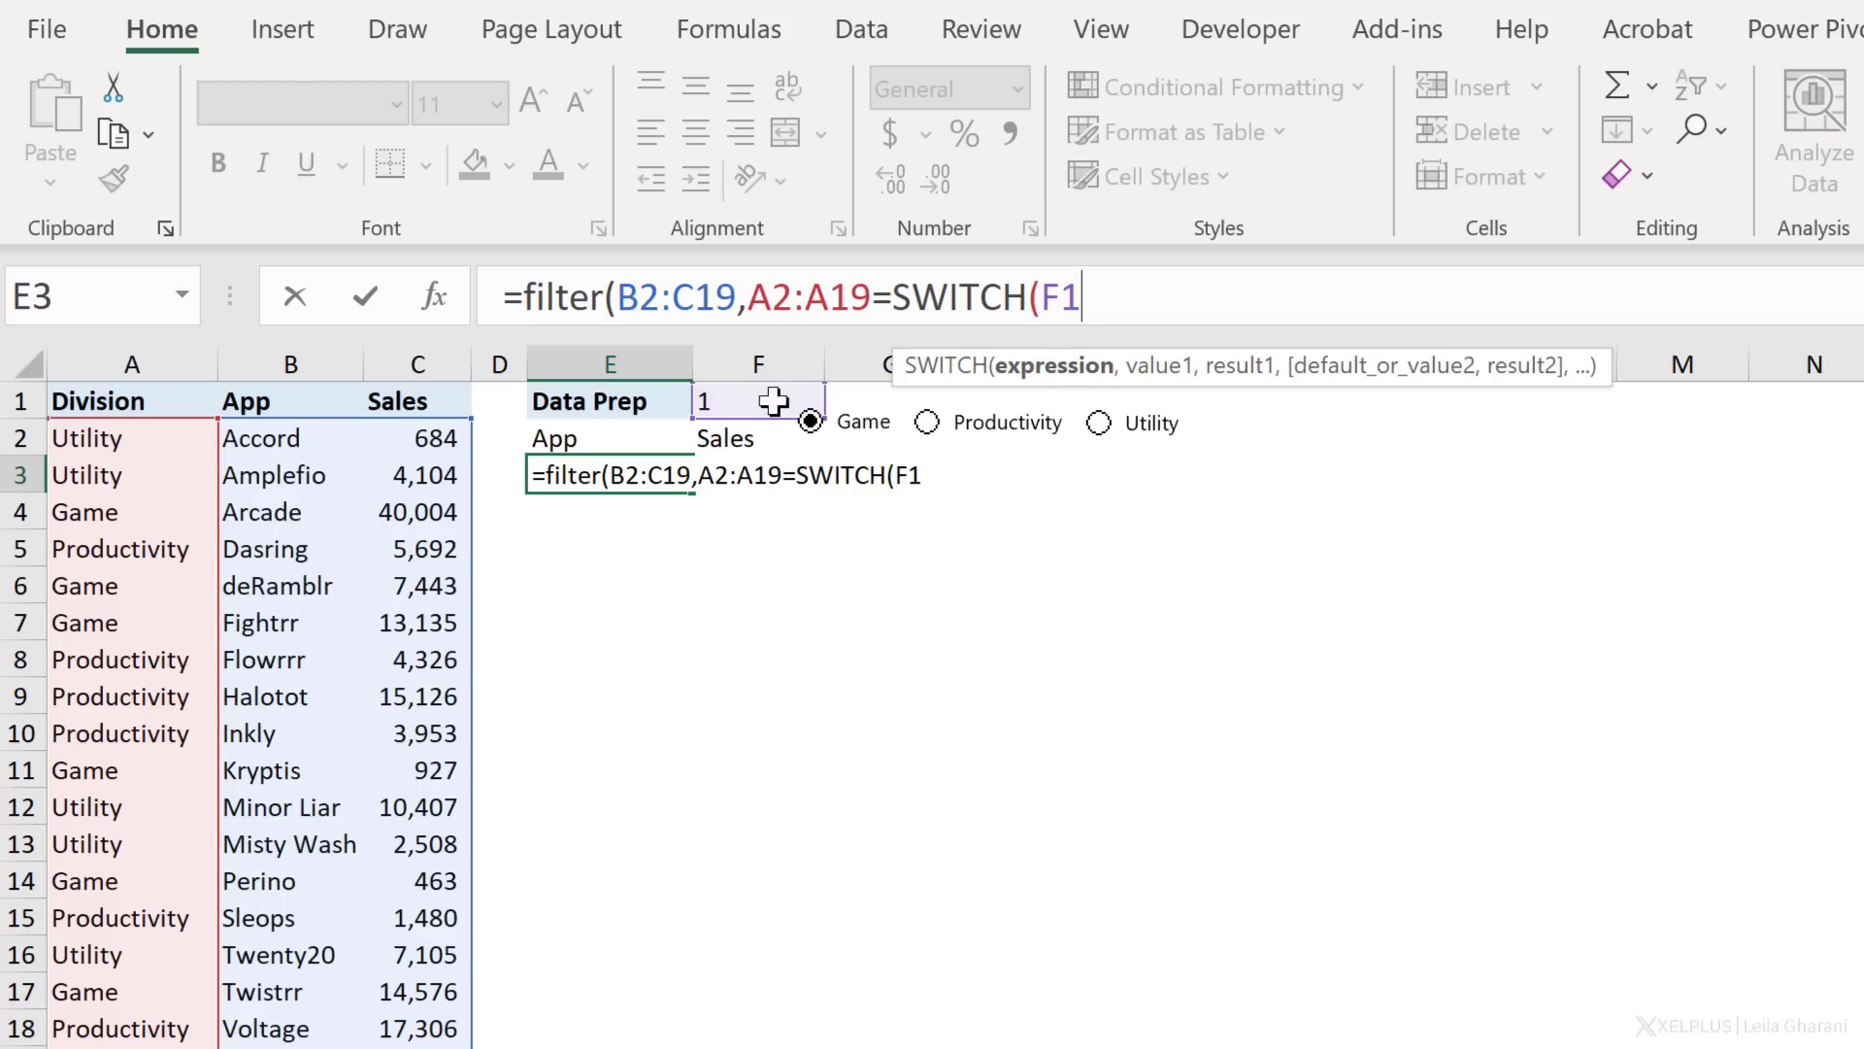
pyautogui.write(',')
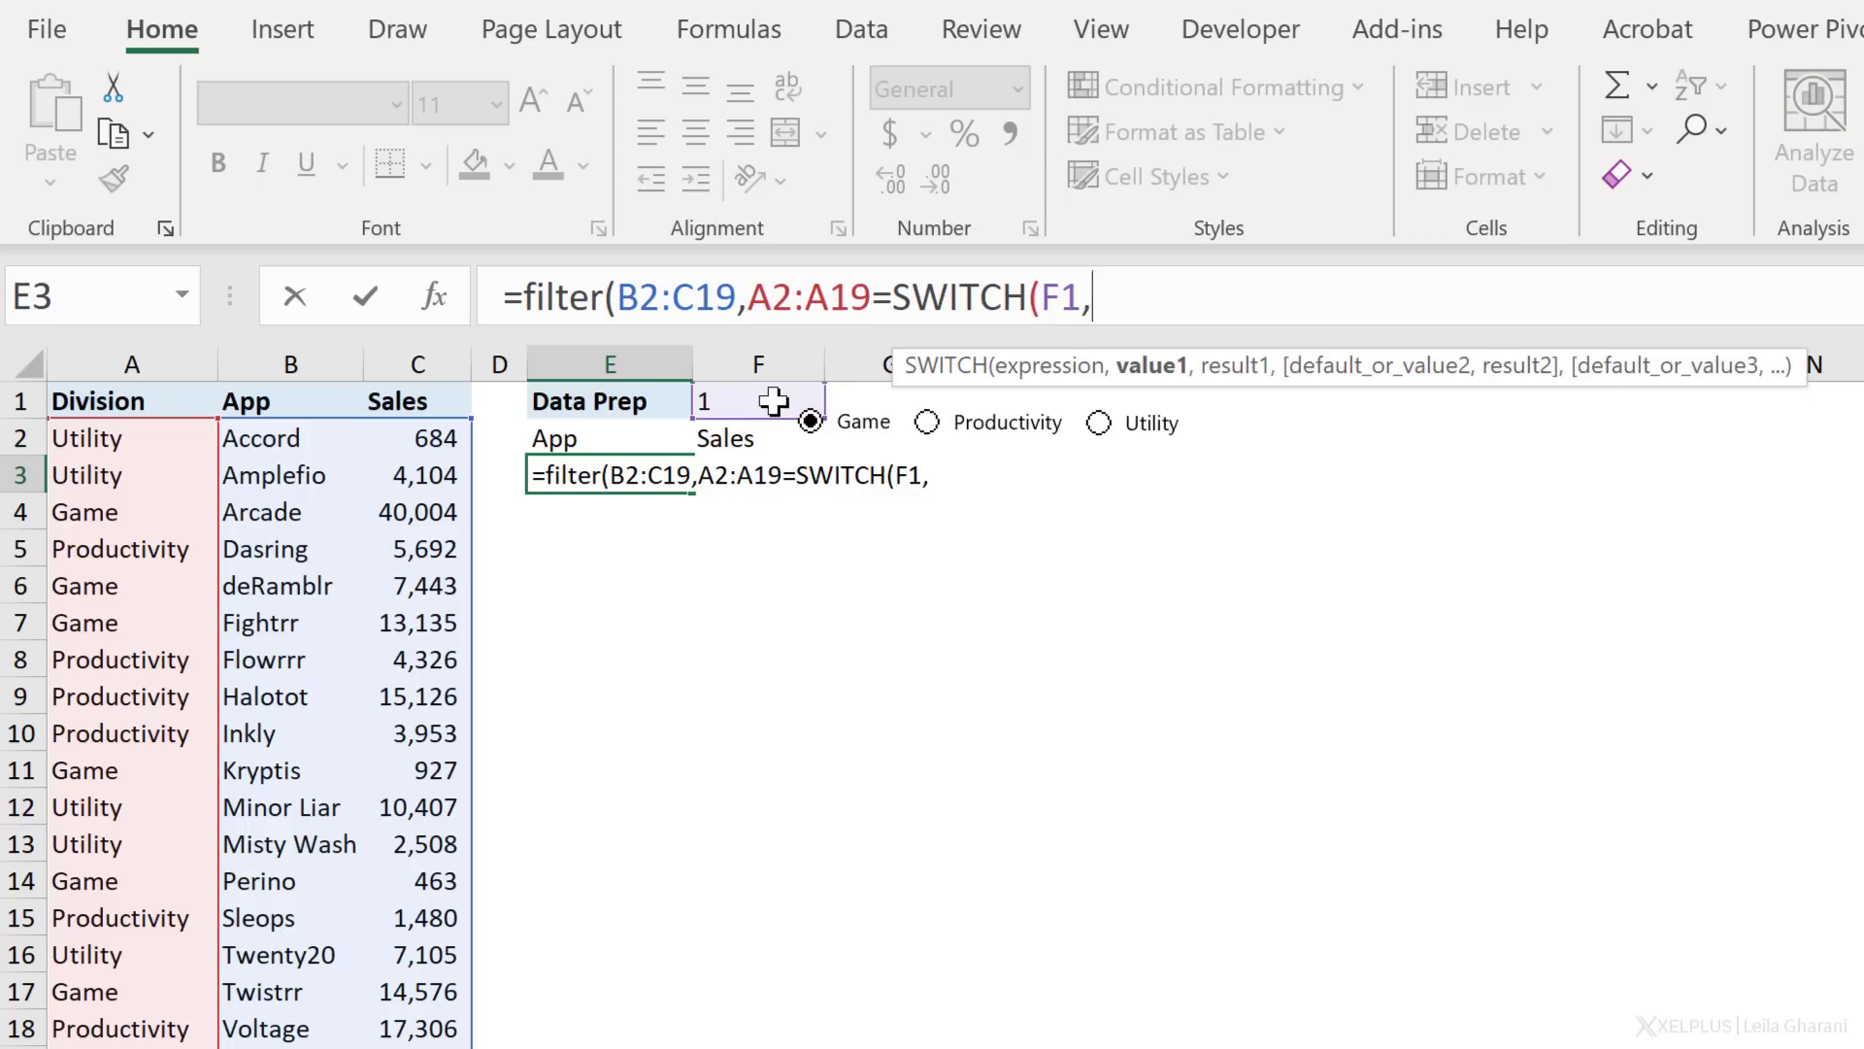
pyautogui.write('1,')
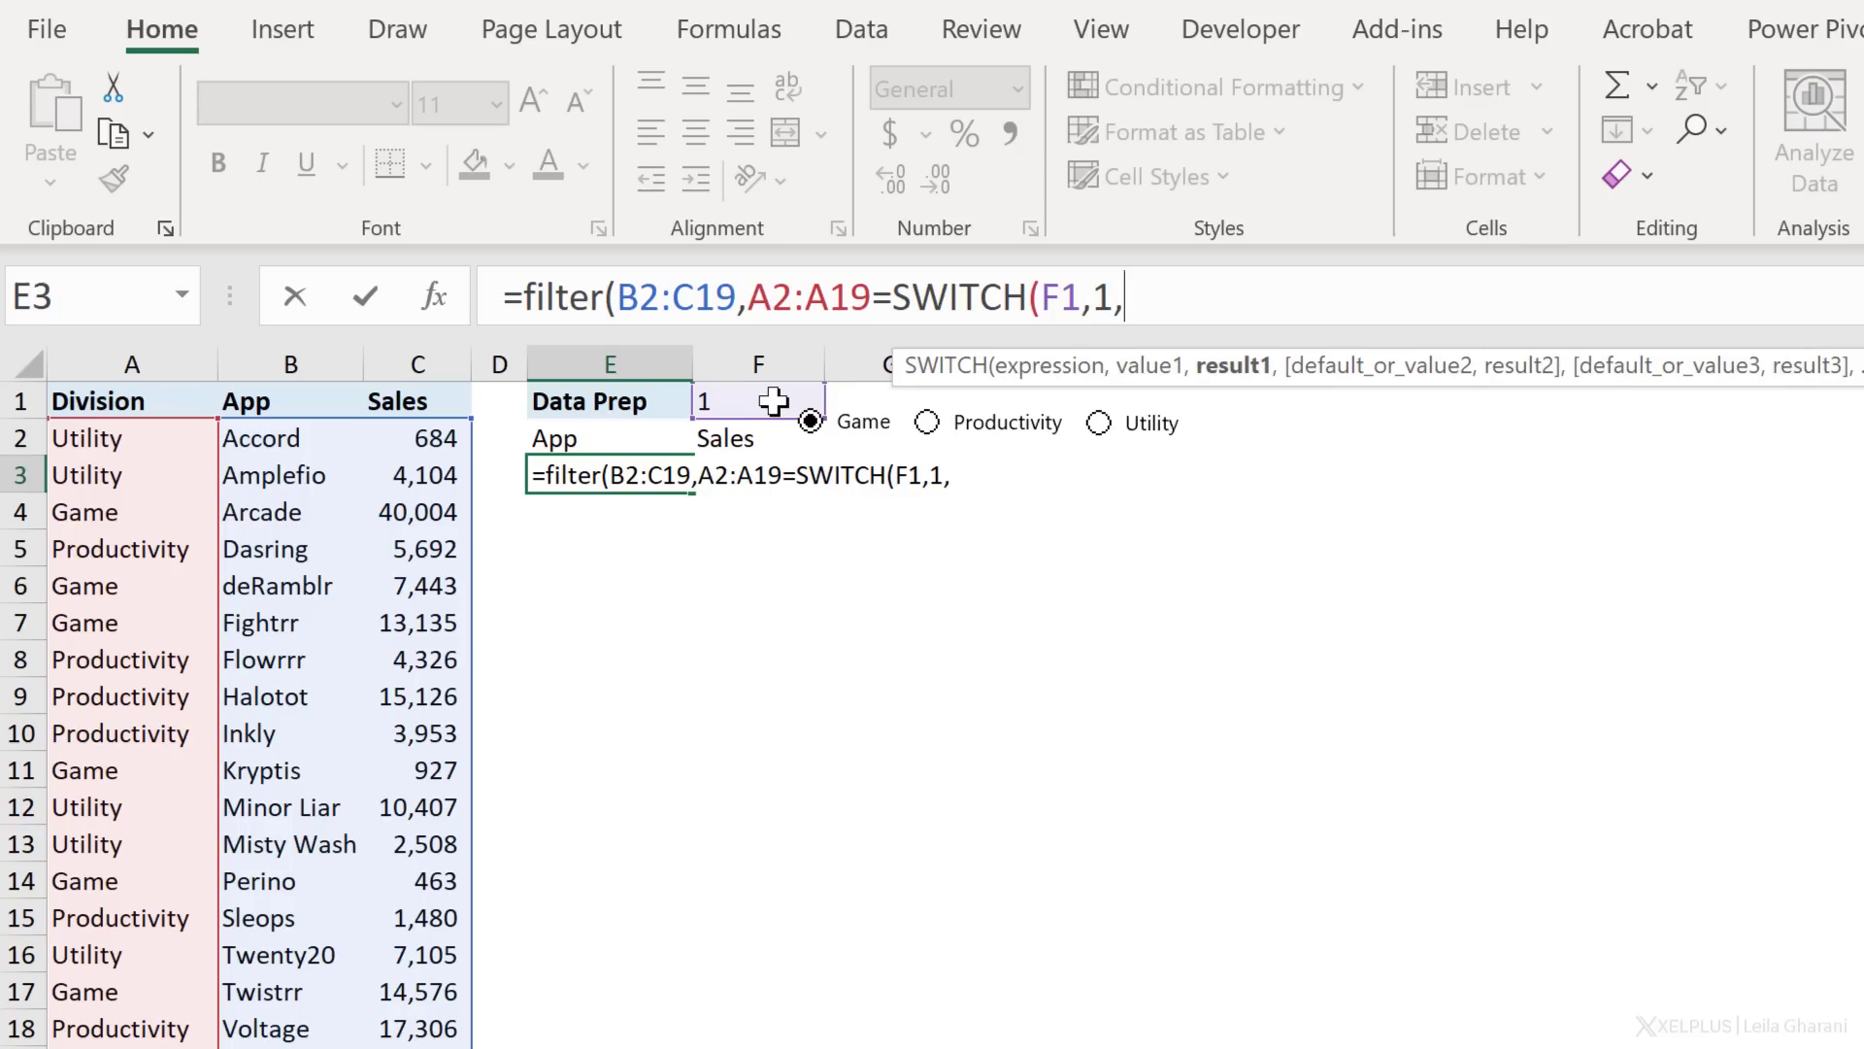
pyautogui.write('"Game",')
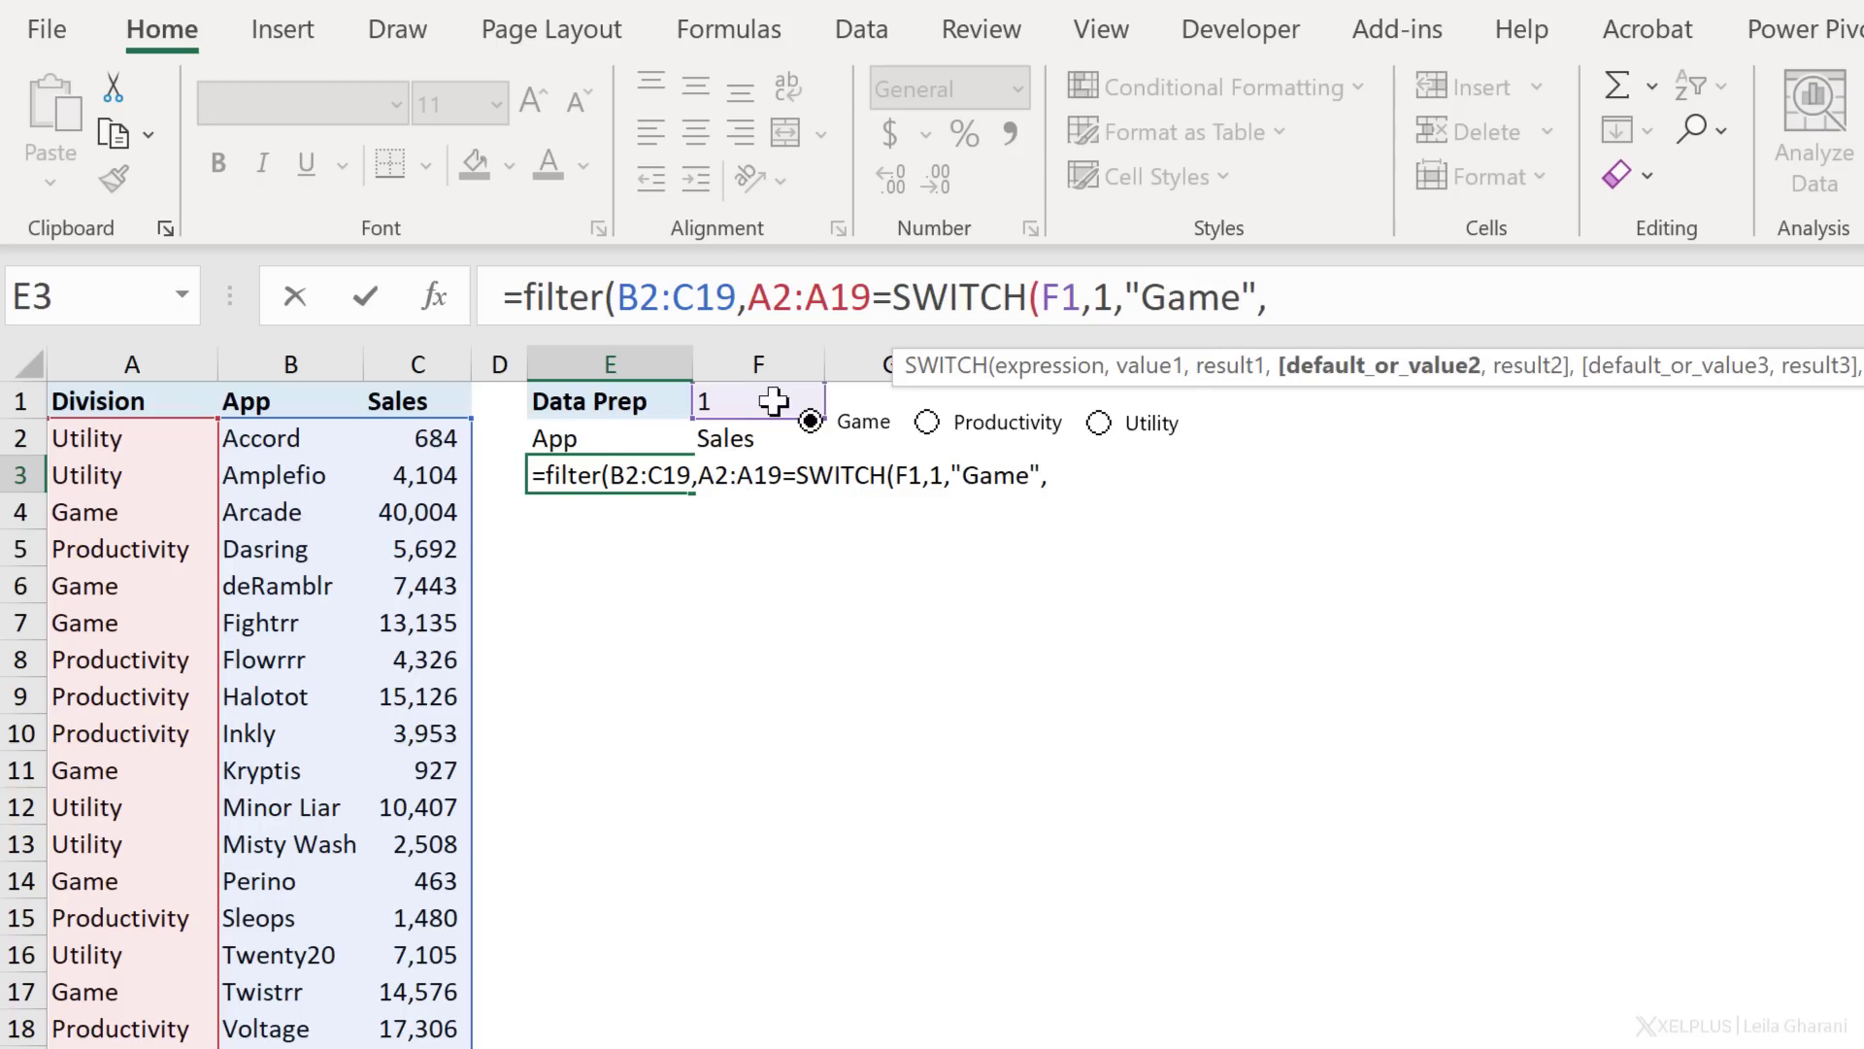
pyautogui.write('2,"Productivity",')
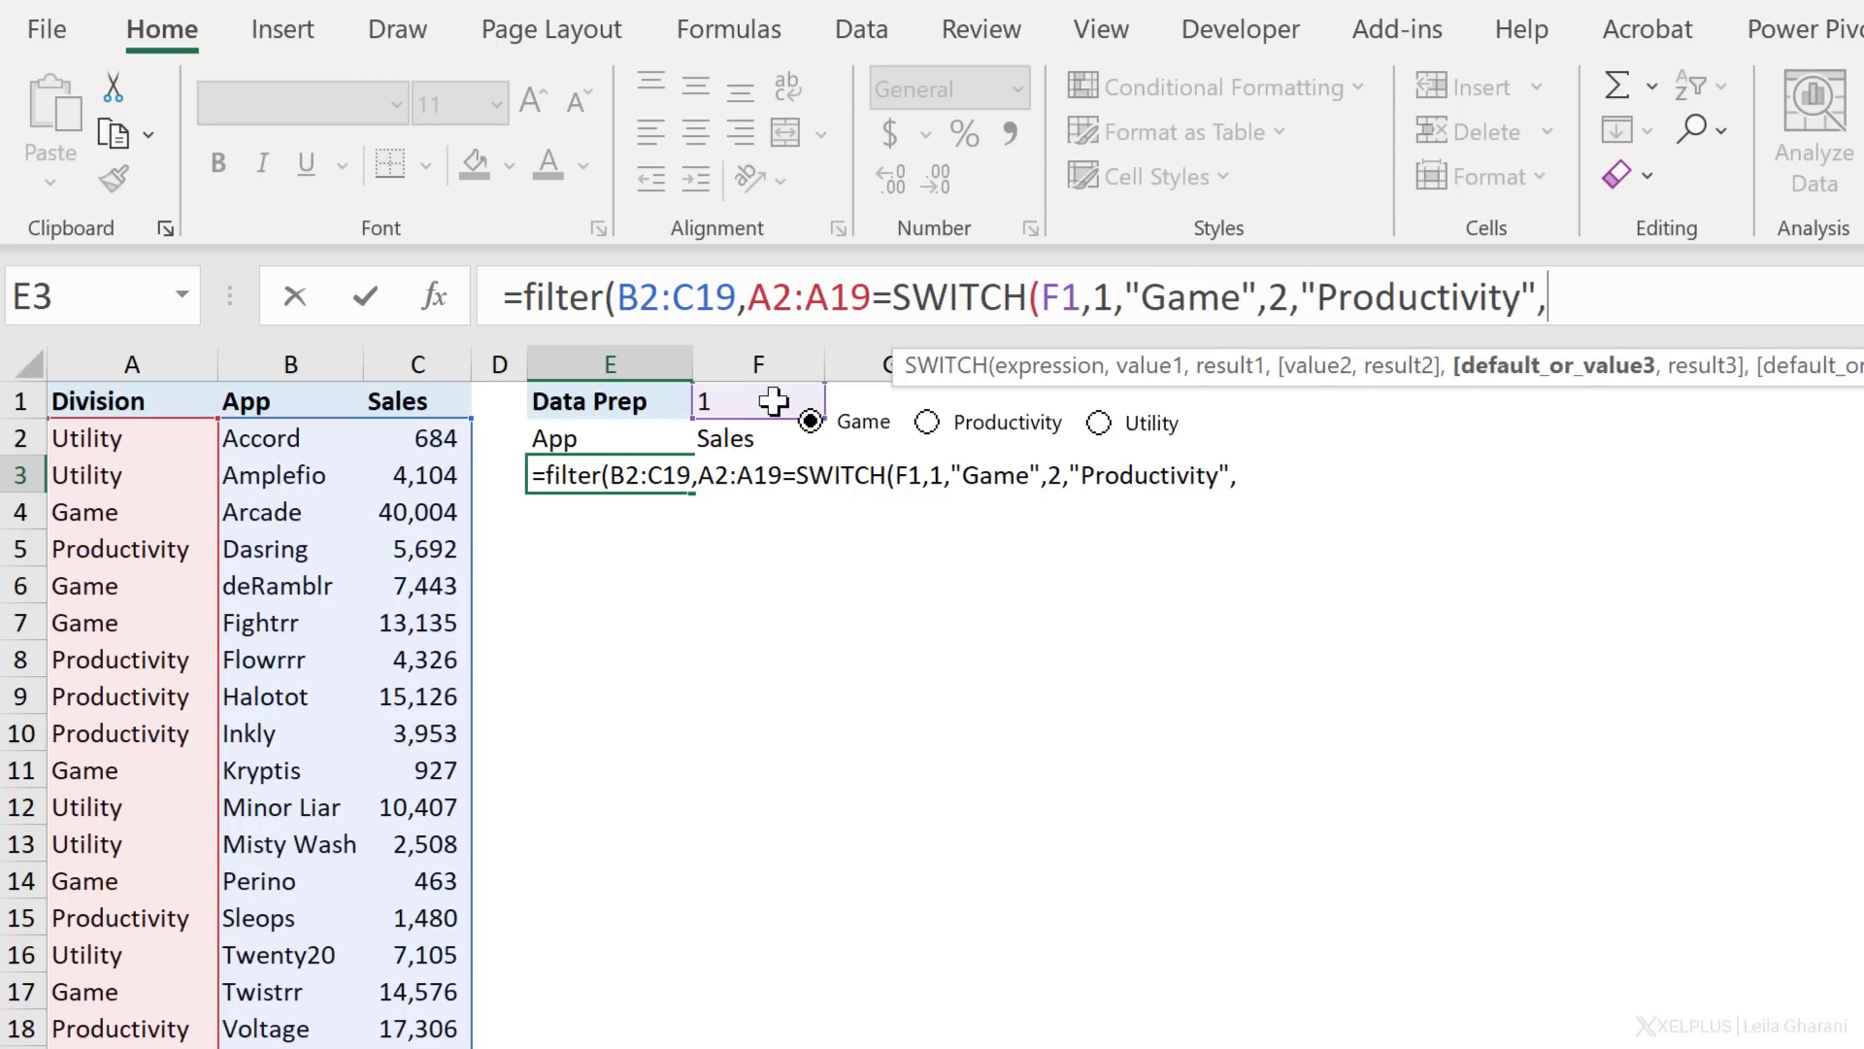
pyautogui.write('3,"Utility')
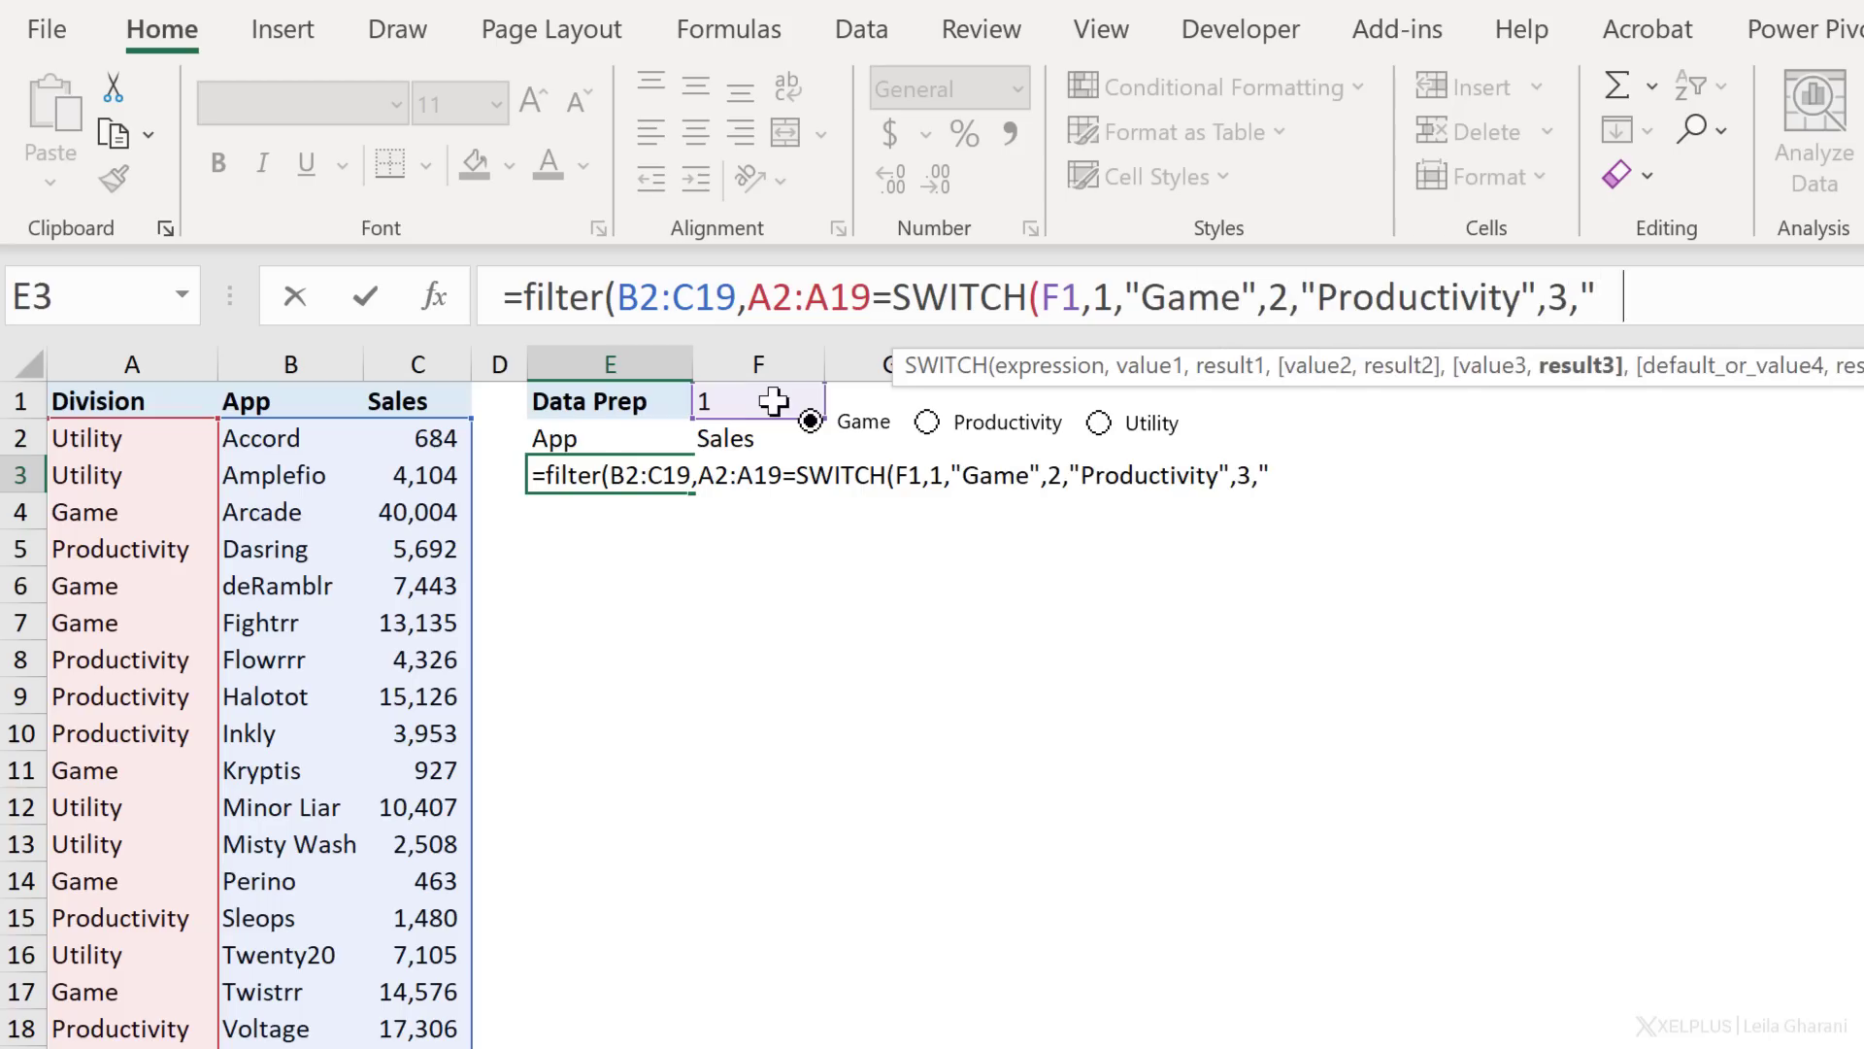
pyautogui.write('"')
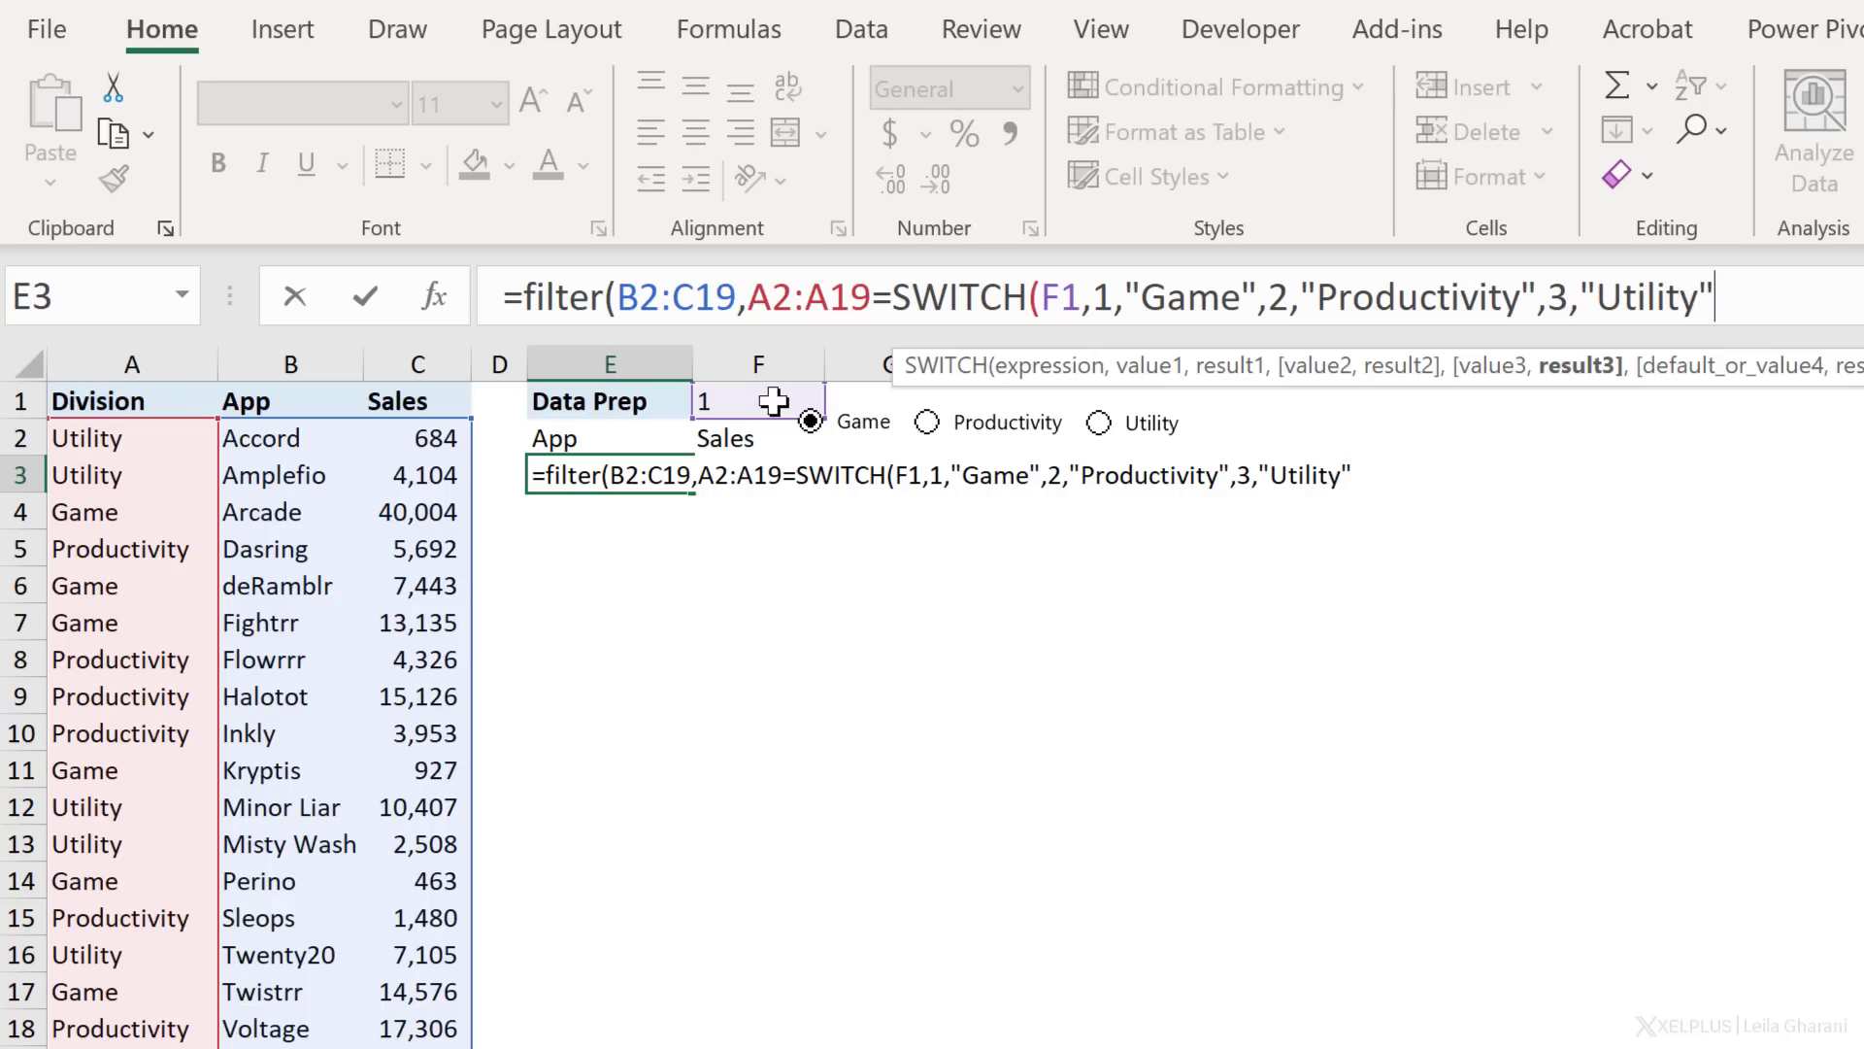
pyautogui.write(')')
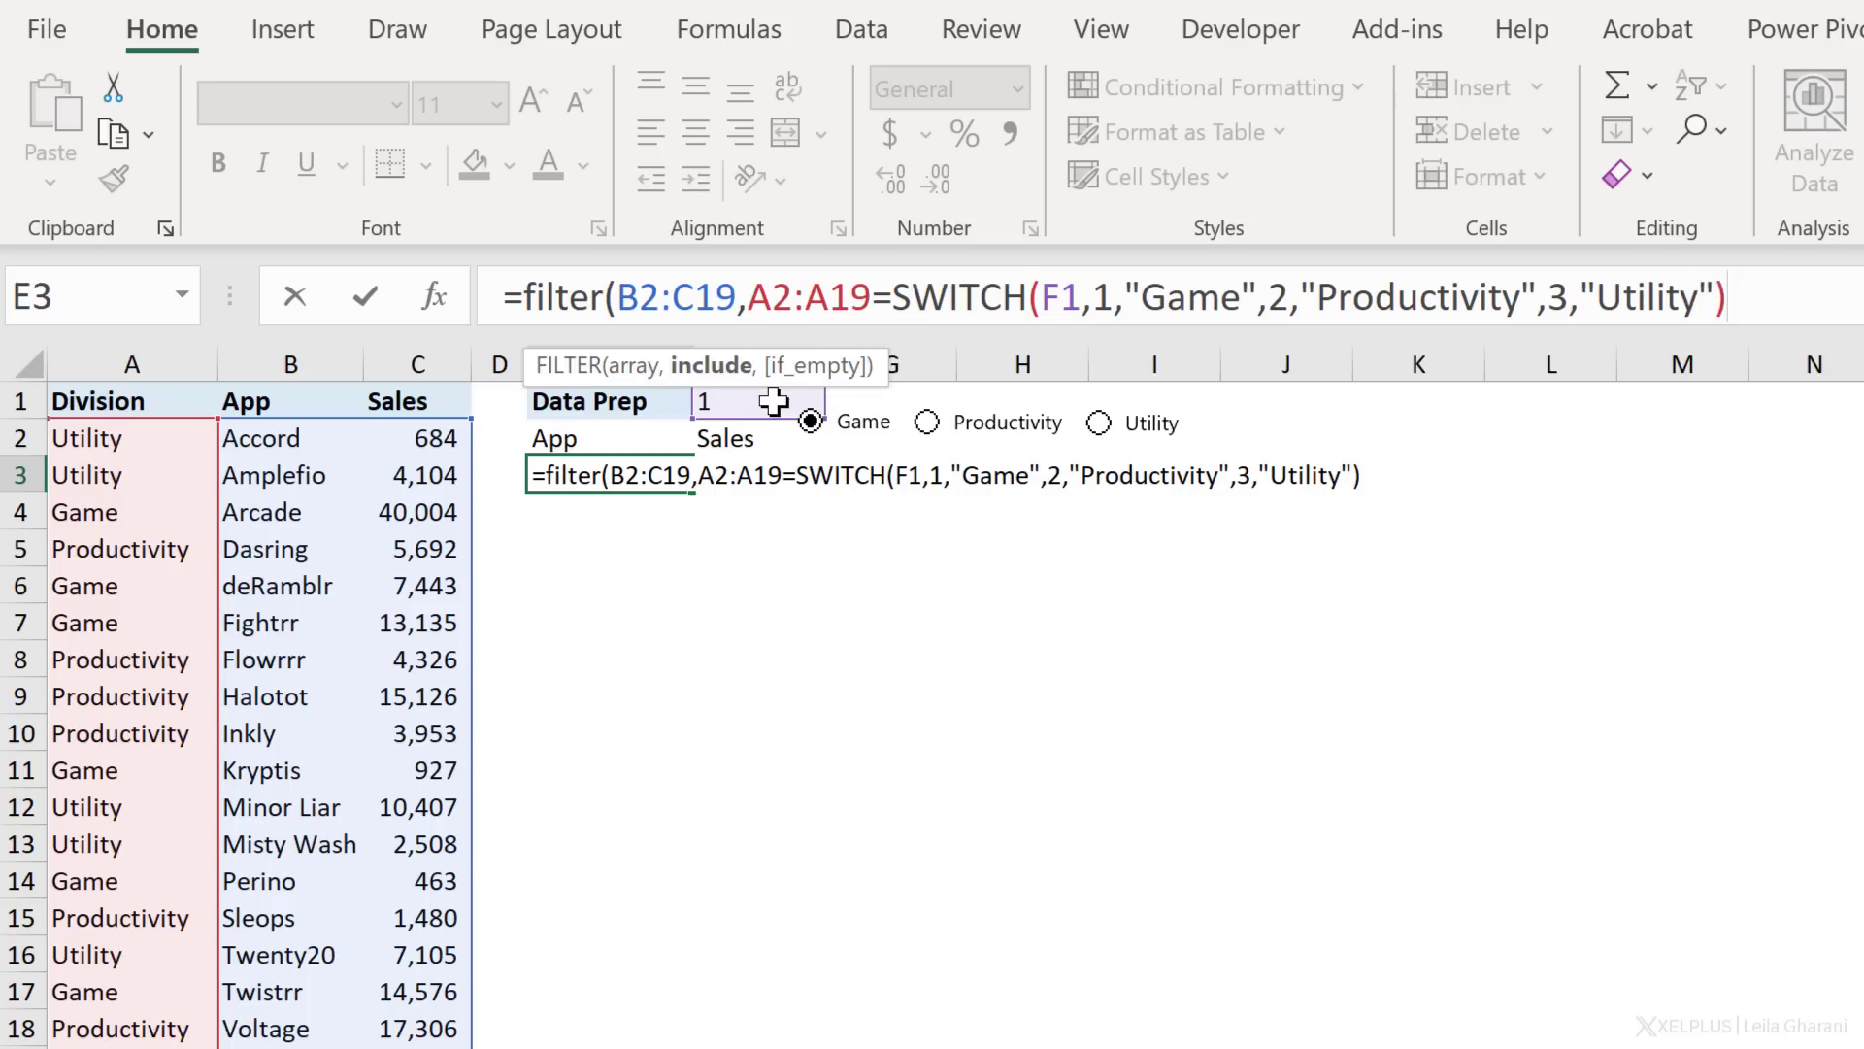
pyautogui.write(')')
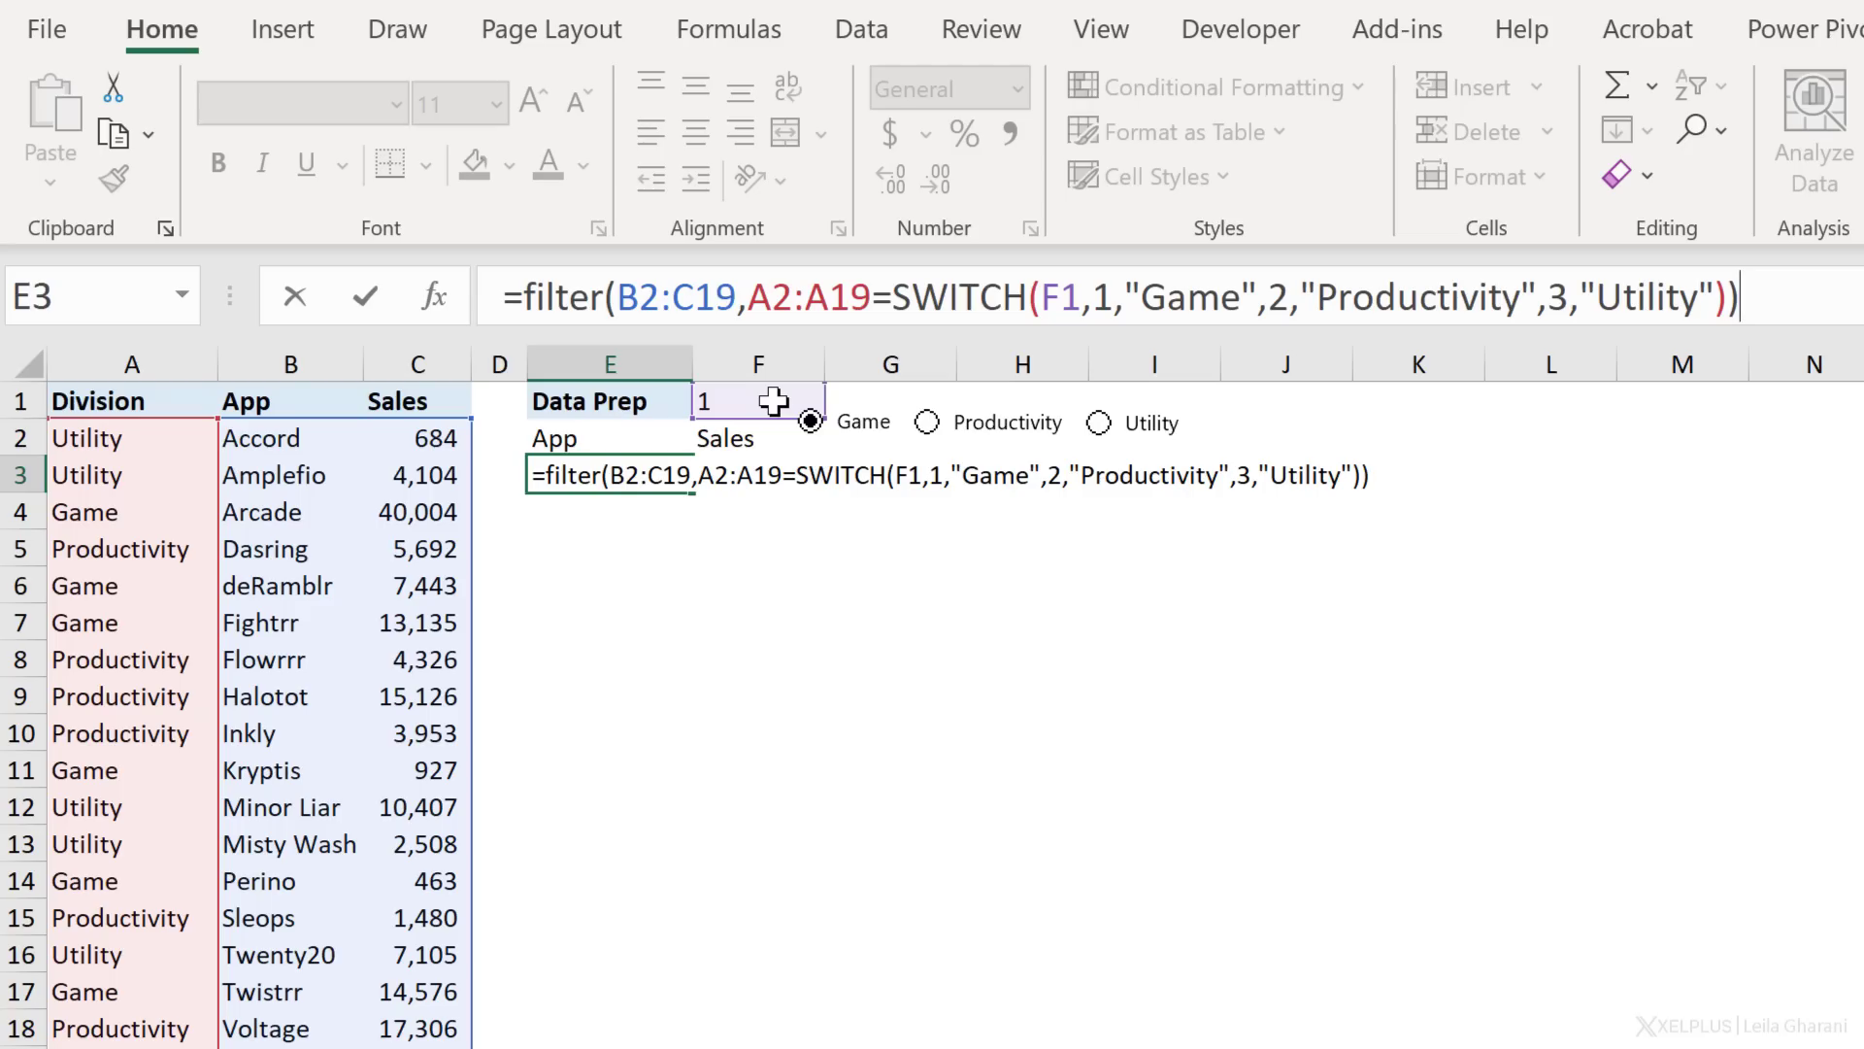
pyautogui.press('Return')
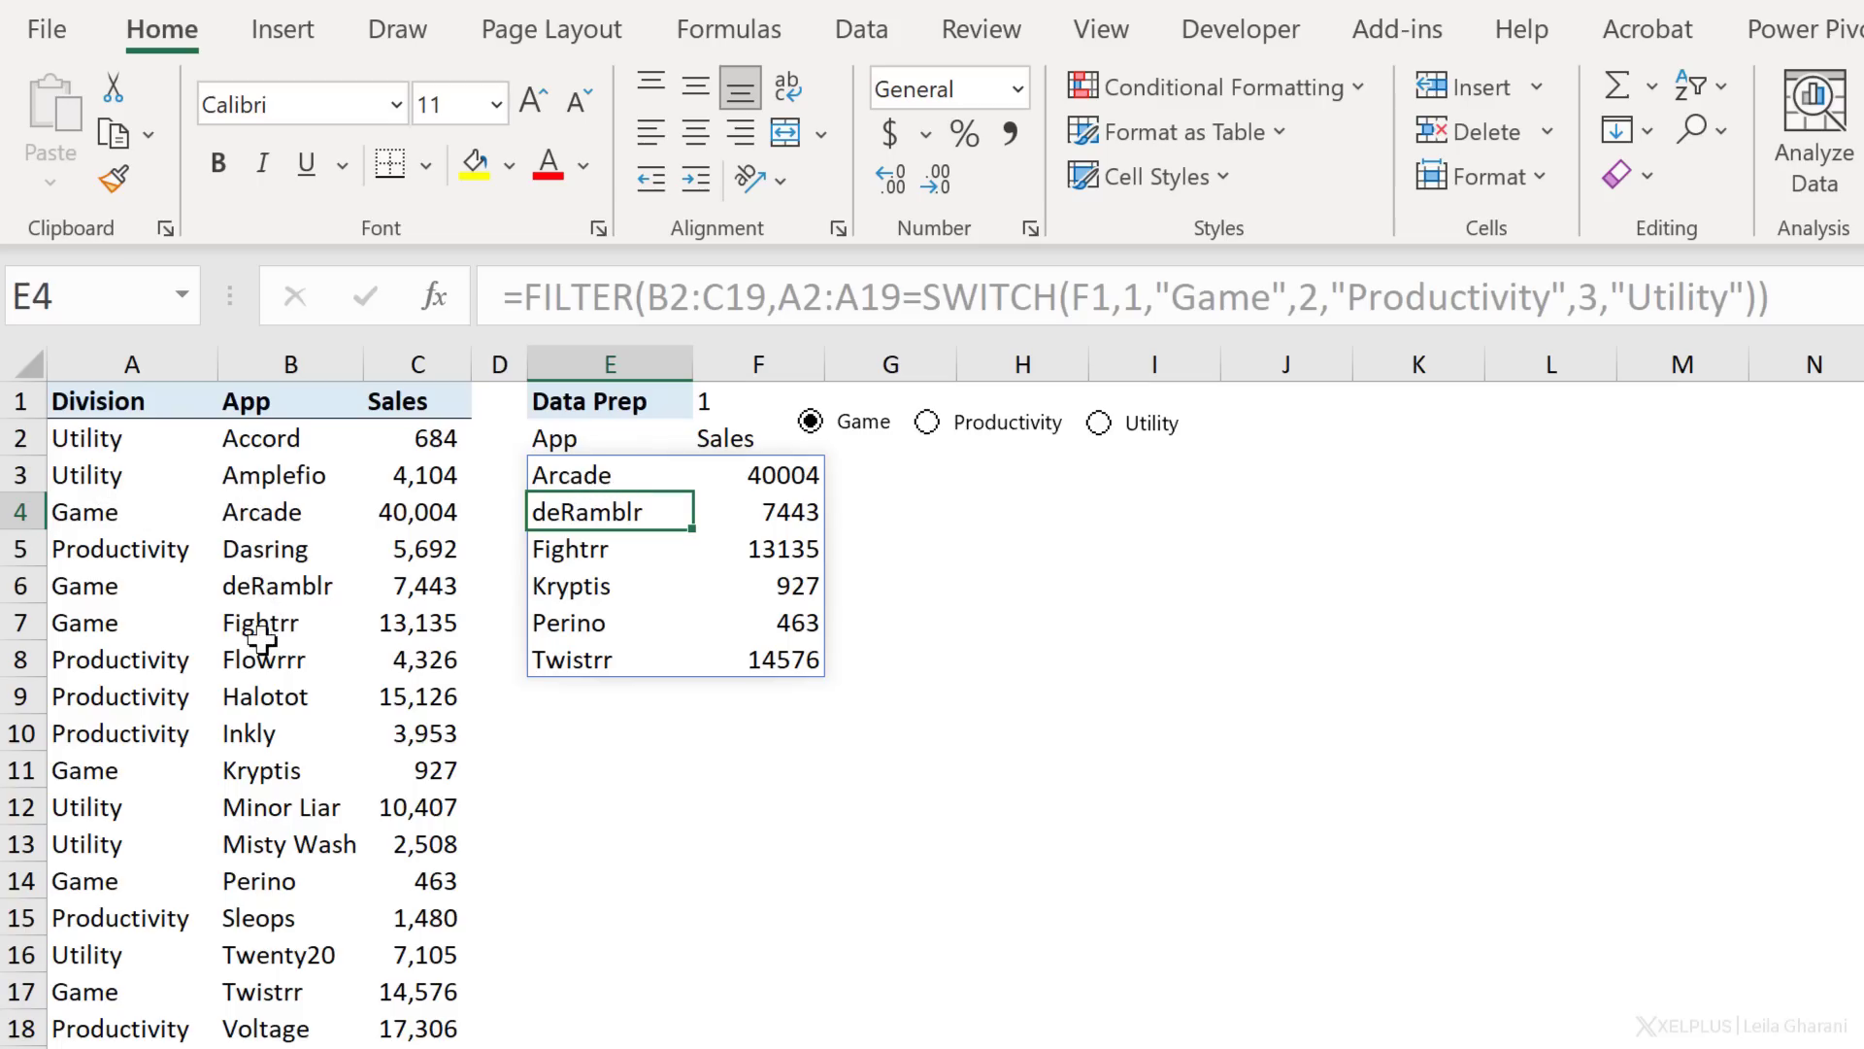
# Step: Try the Productivity and Utility buttons, then copy C4's comma format onto F3:F14 with Format Painter
pyautogui.click(981, 442)
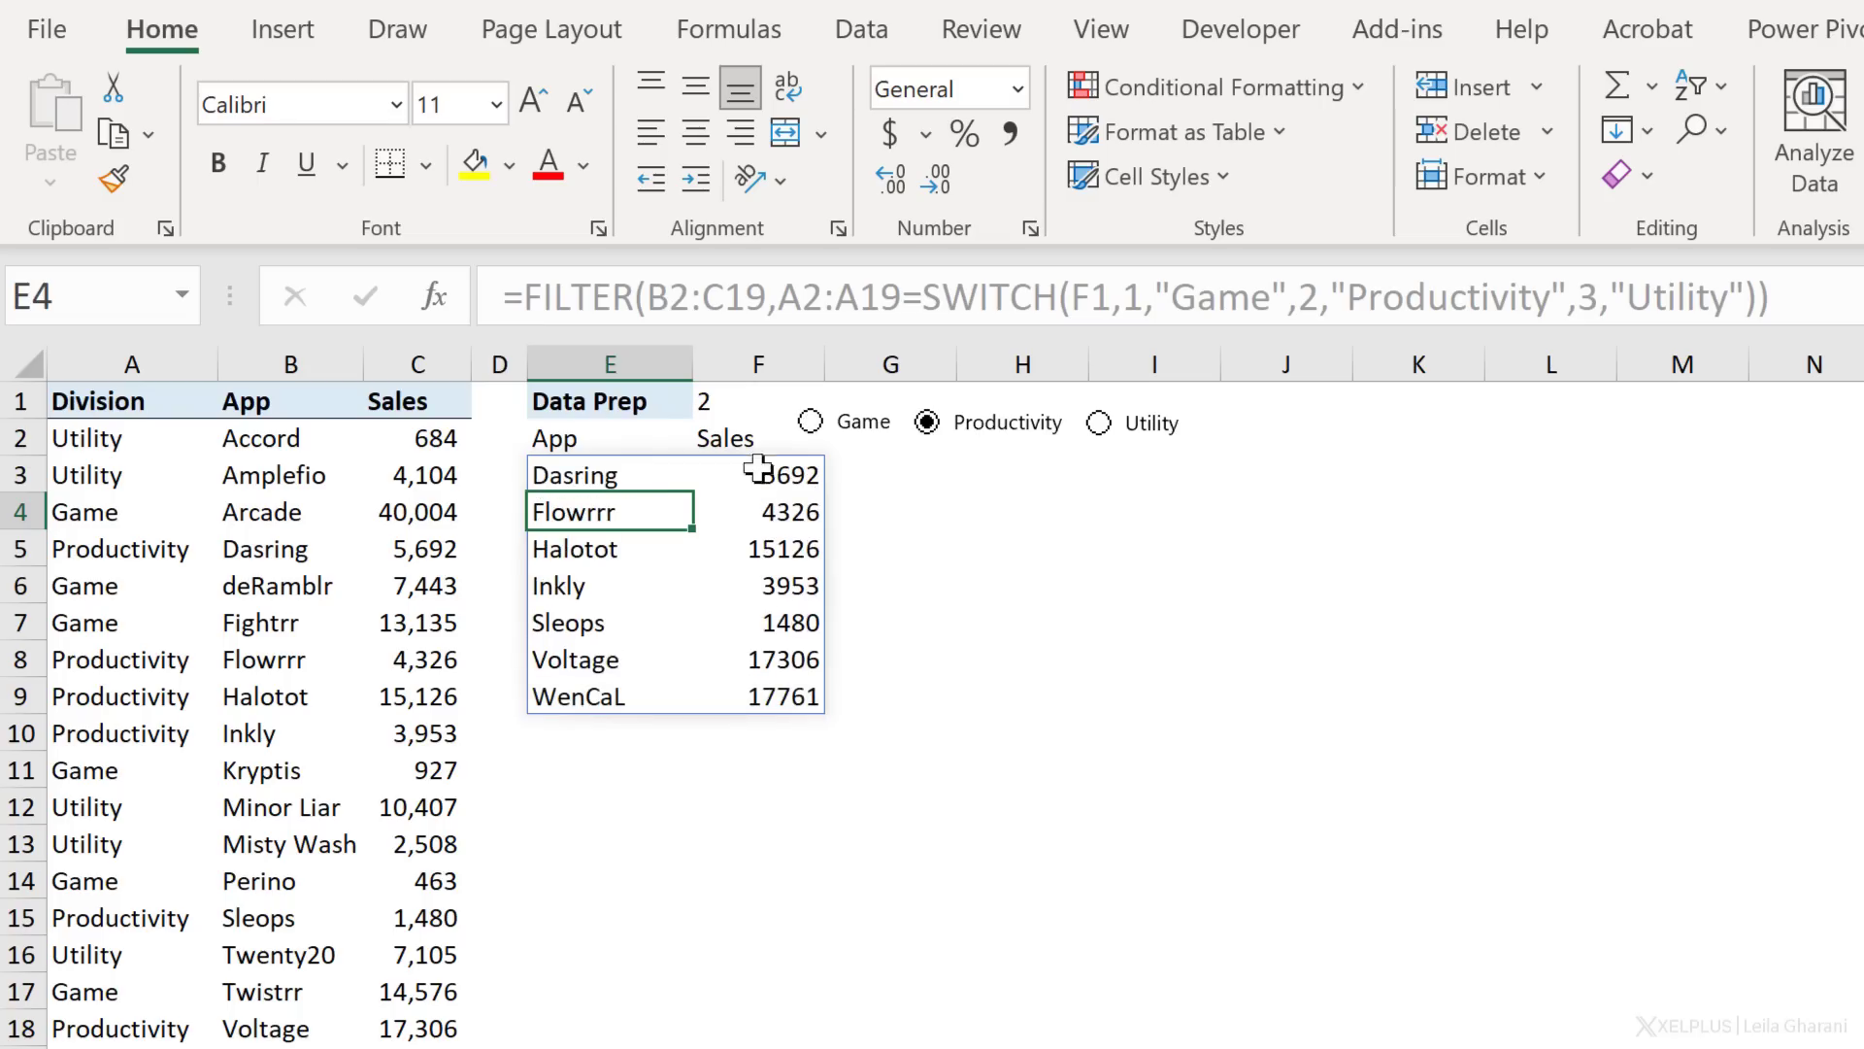
pyautogui.click(1100, 424)
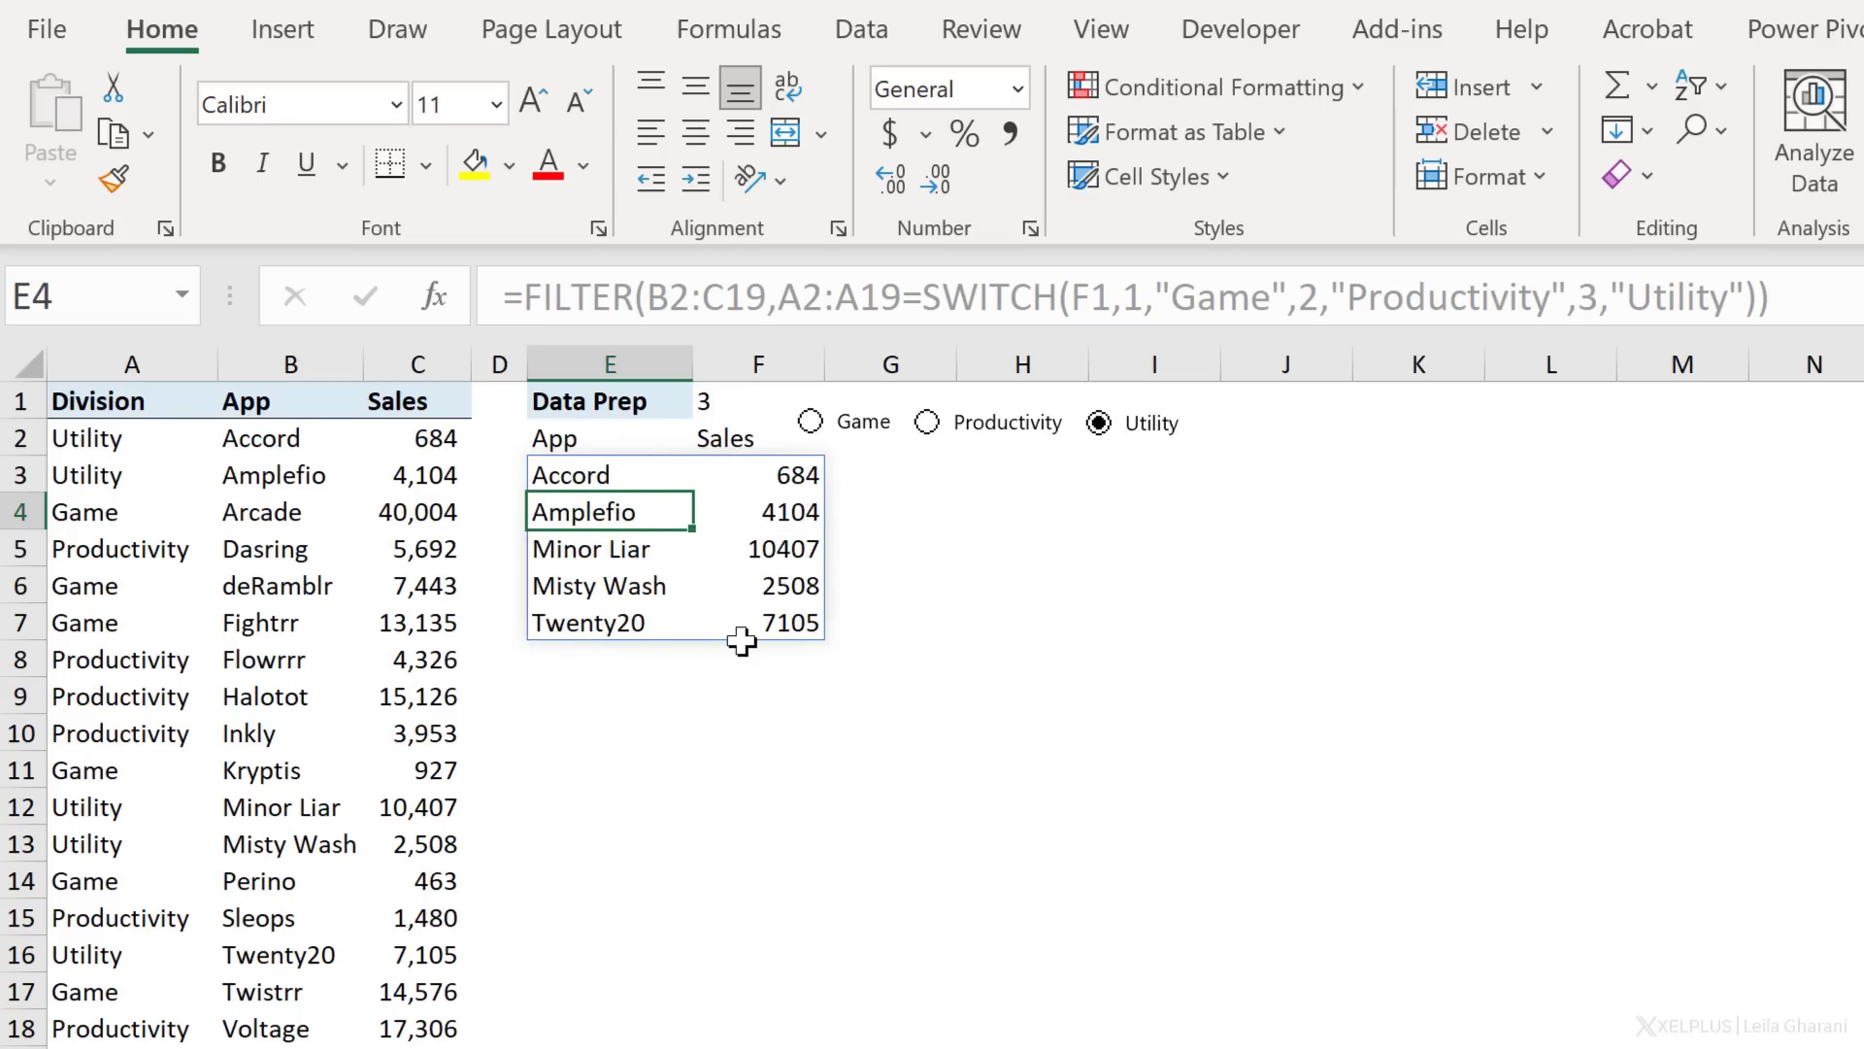
pyautogui.click(419, 520)
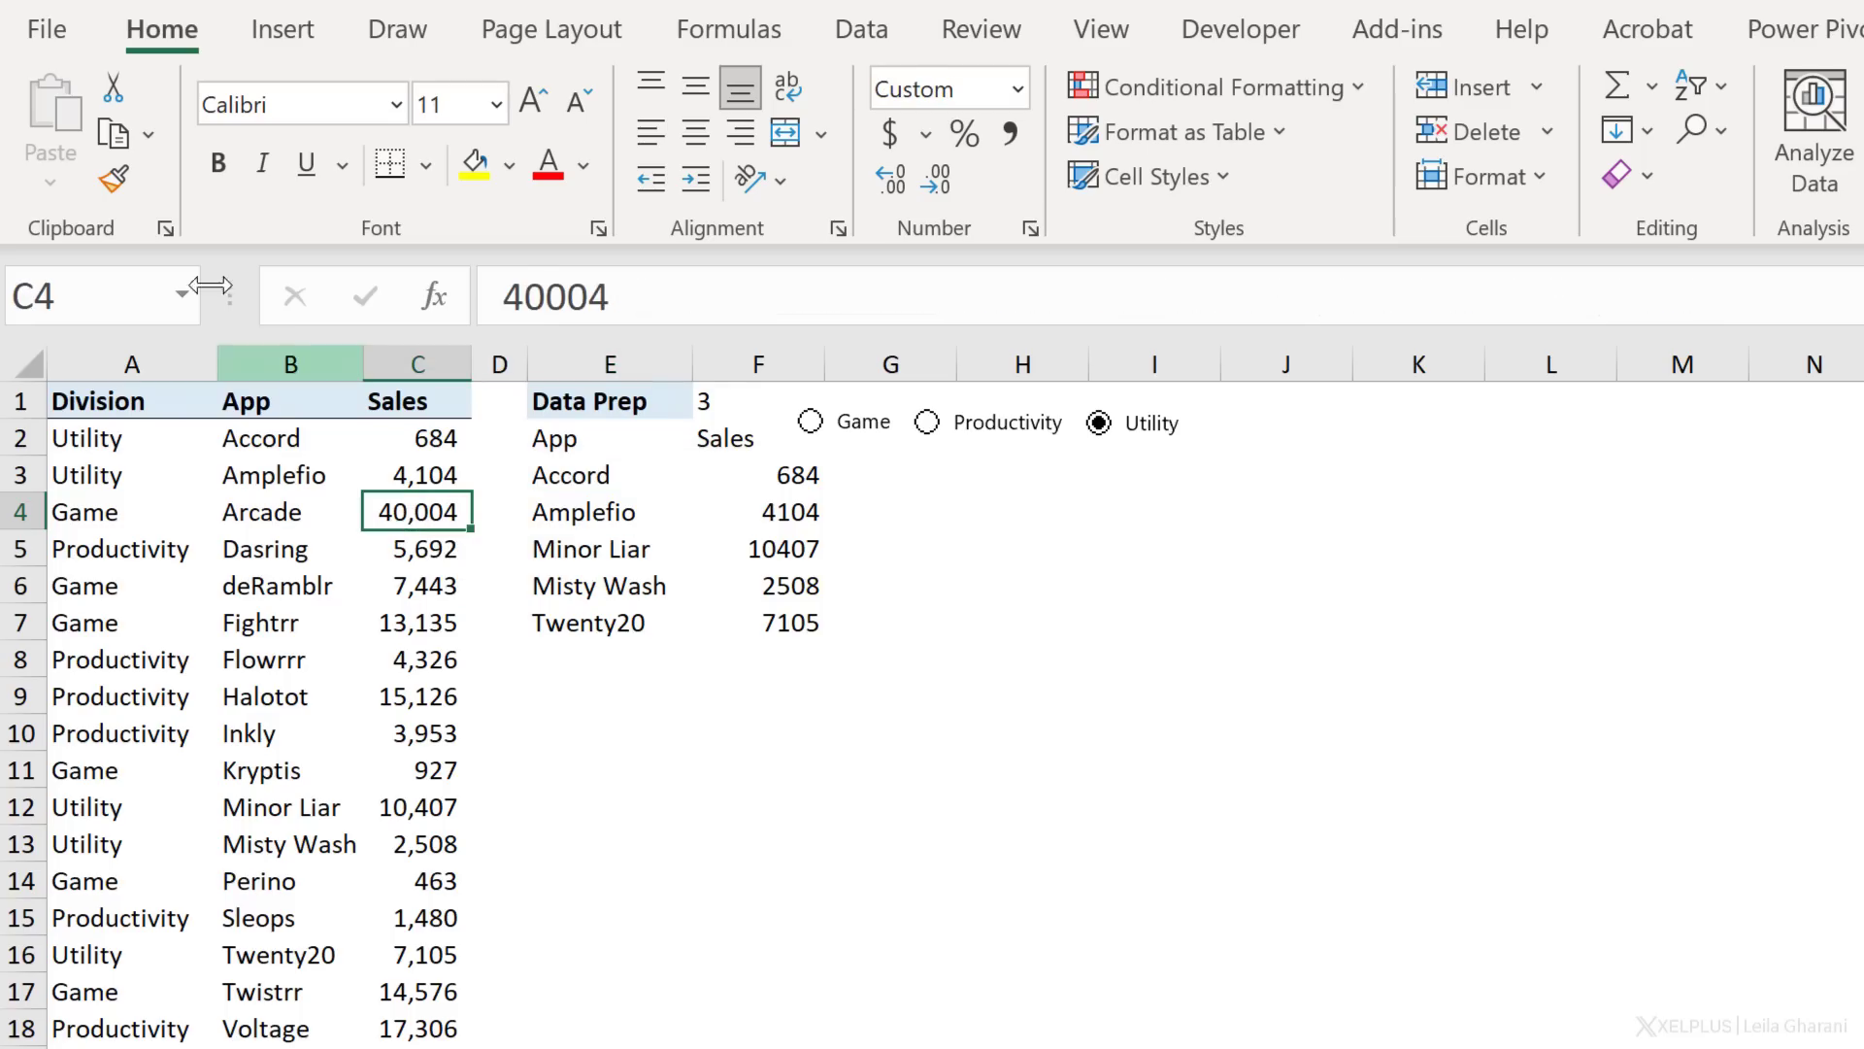
pyautogui.click(117, 191)
pyautogui.moveTo(740, 474)
pyautogui.mouseDown()
pyautogui.moveTo(740, 887)
pyautogui.moveTo(757, 891)
pyautogui.mouseUp()
# Step: Switch back to the Game division and check a formatted sales value
pyautogui.click(927, 422)
pyautogui.click(811, 421)
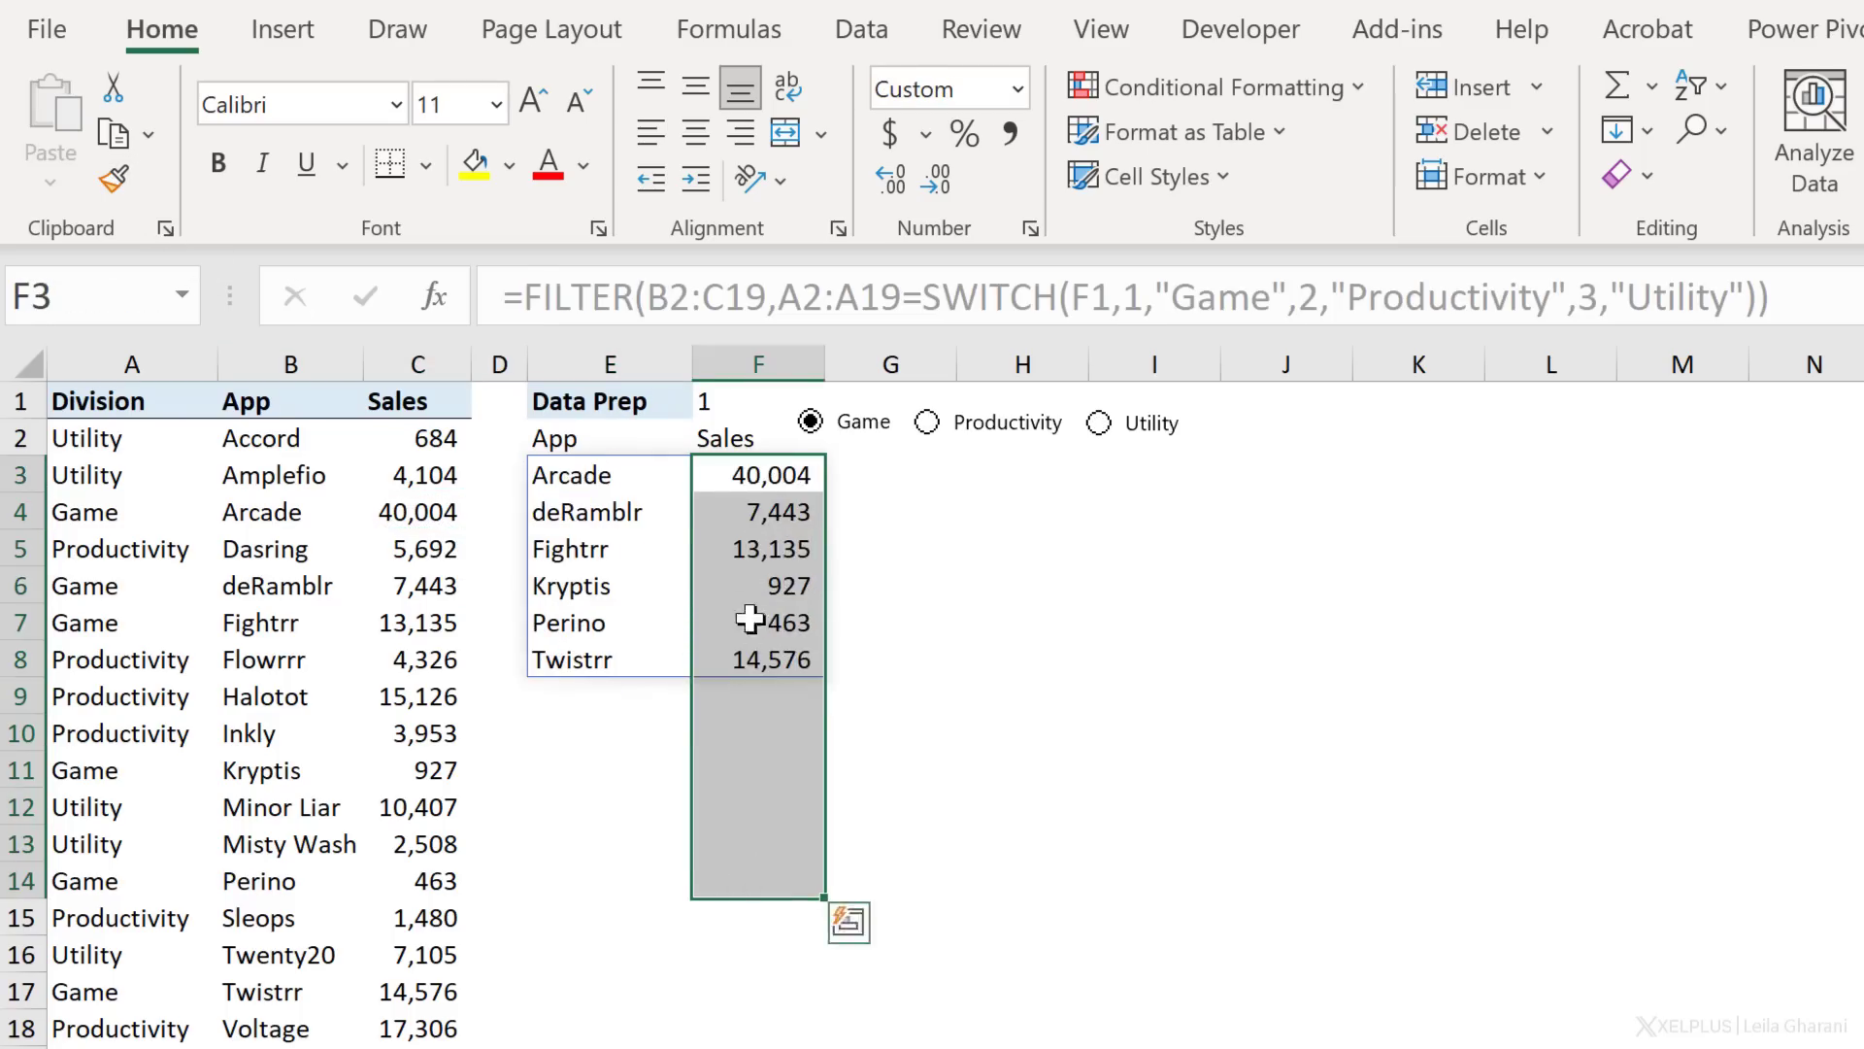
pyautogui.click(789, 551)
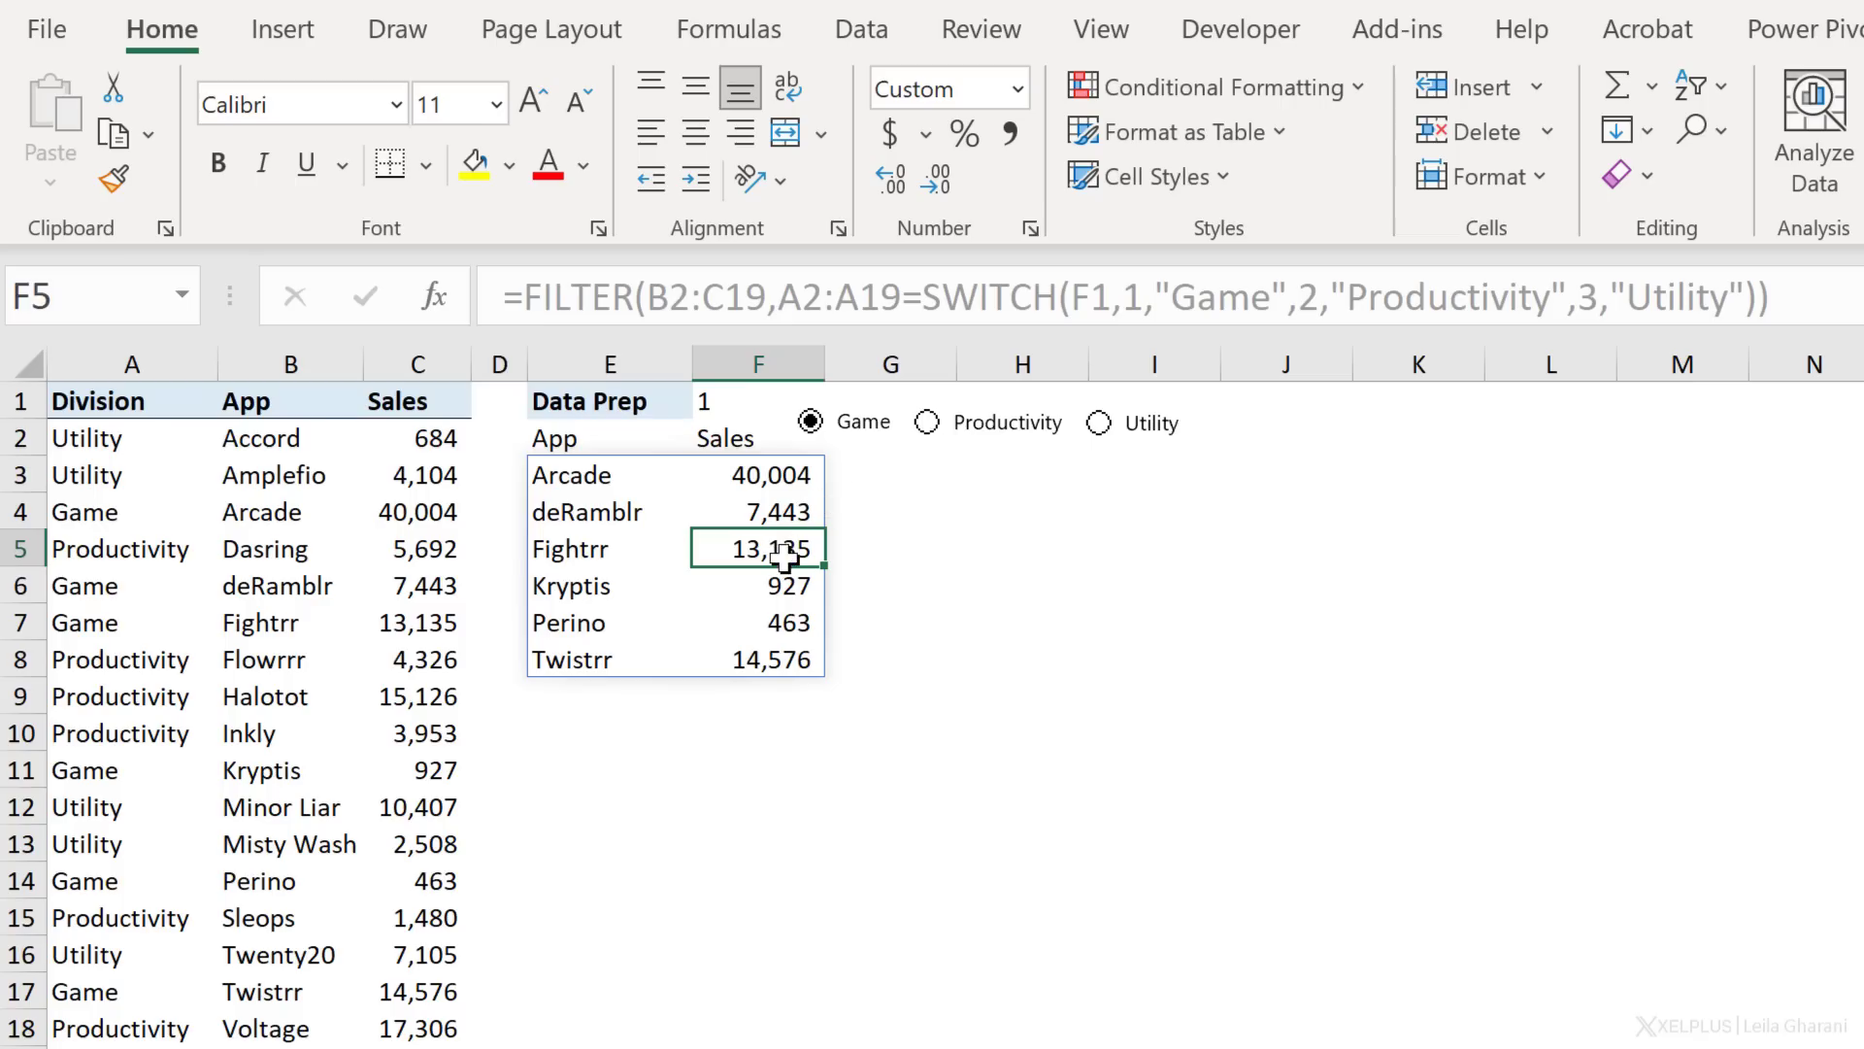
# Step: Insert a 2-D clustered bar chart of E2:F8, narrow it and place it beside the table
pyautogui.click(568, 476)
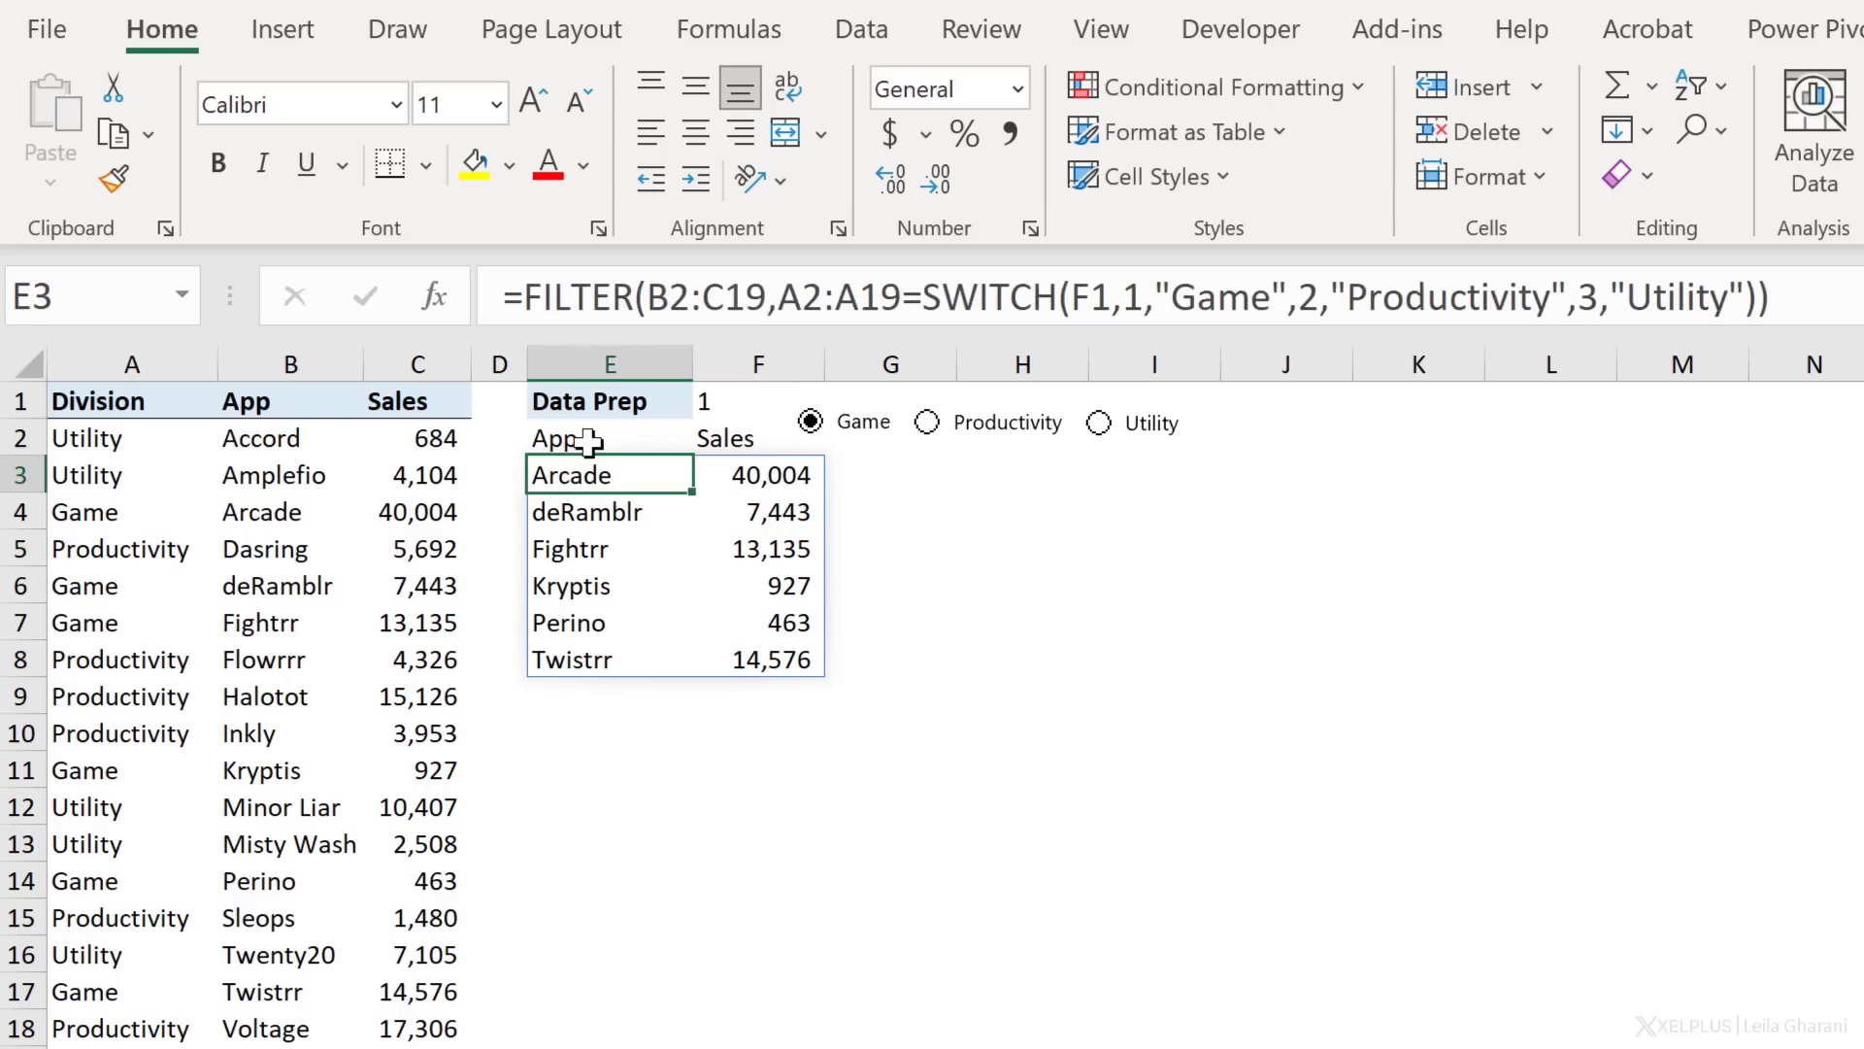
pyautogui.moveTo(590, 442); pyautogui.dragTo(724, 668)
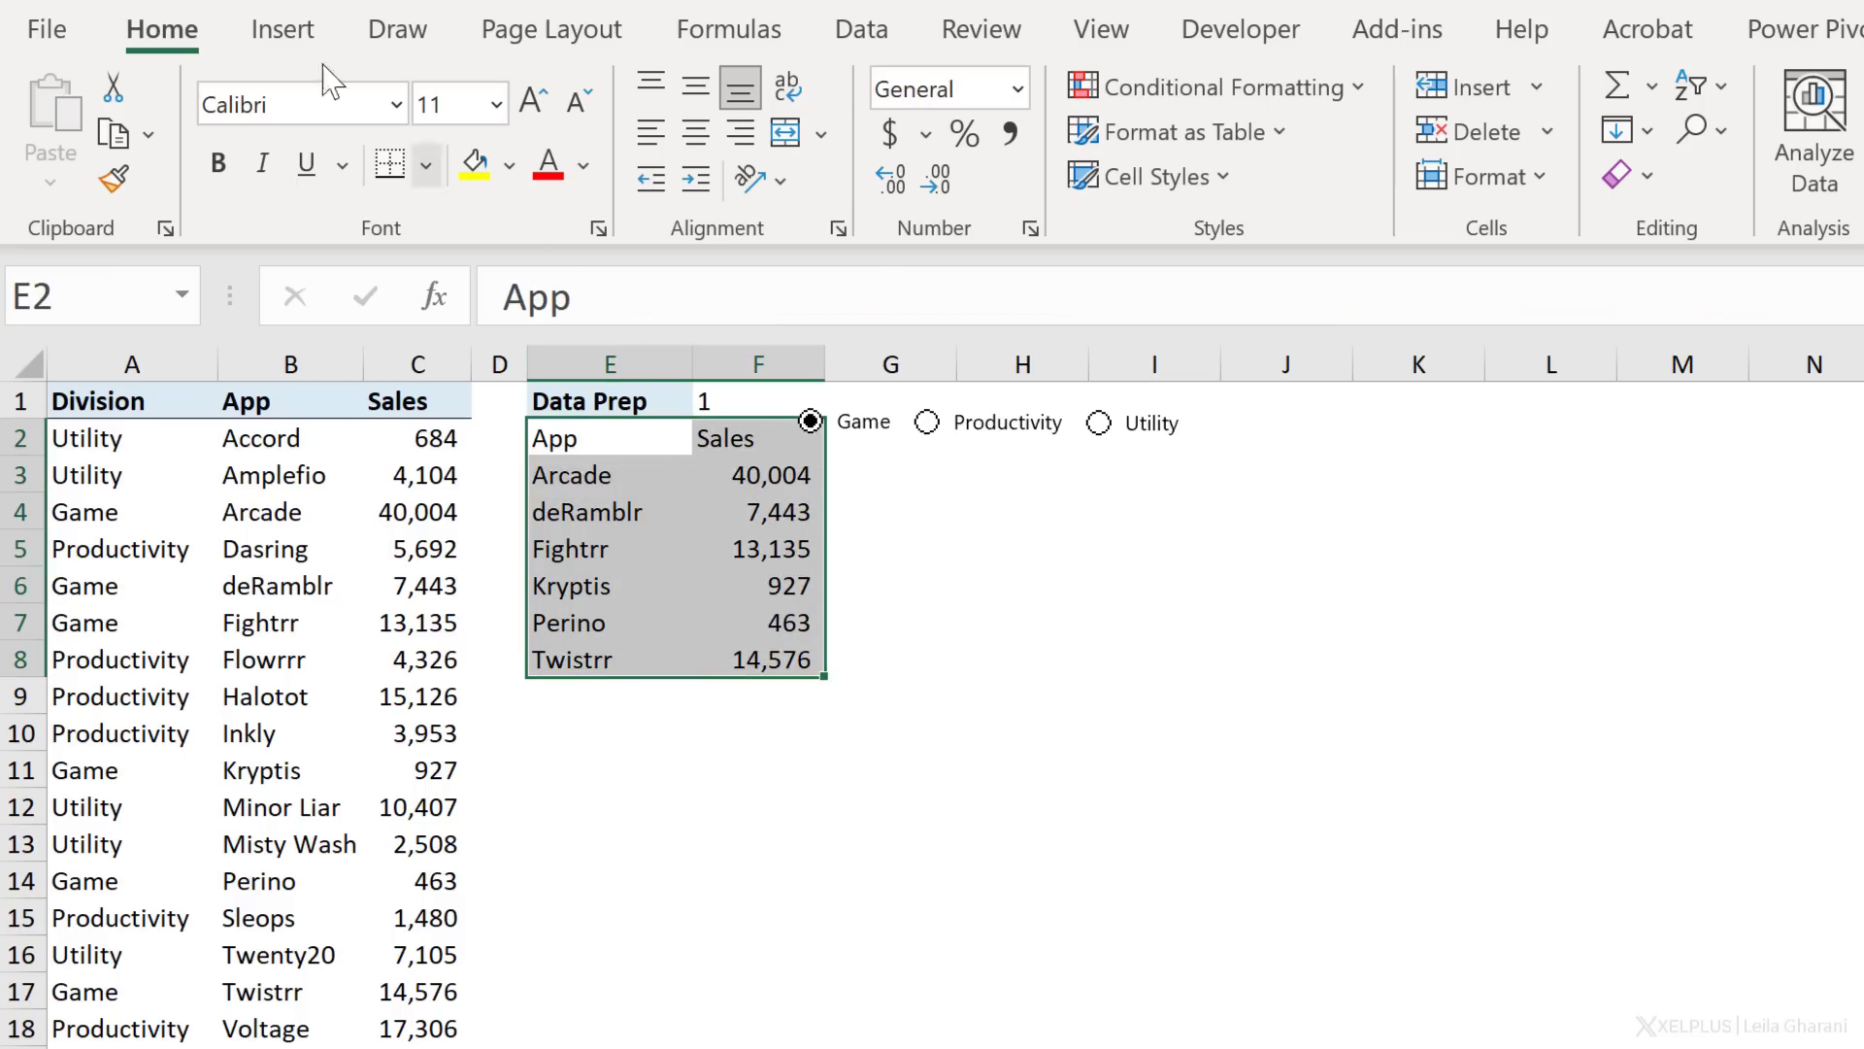
pyautogui.click(289, 31)
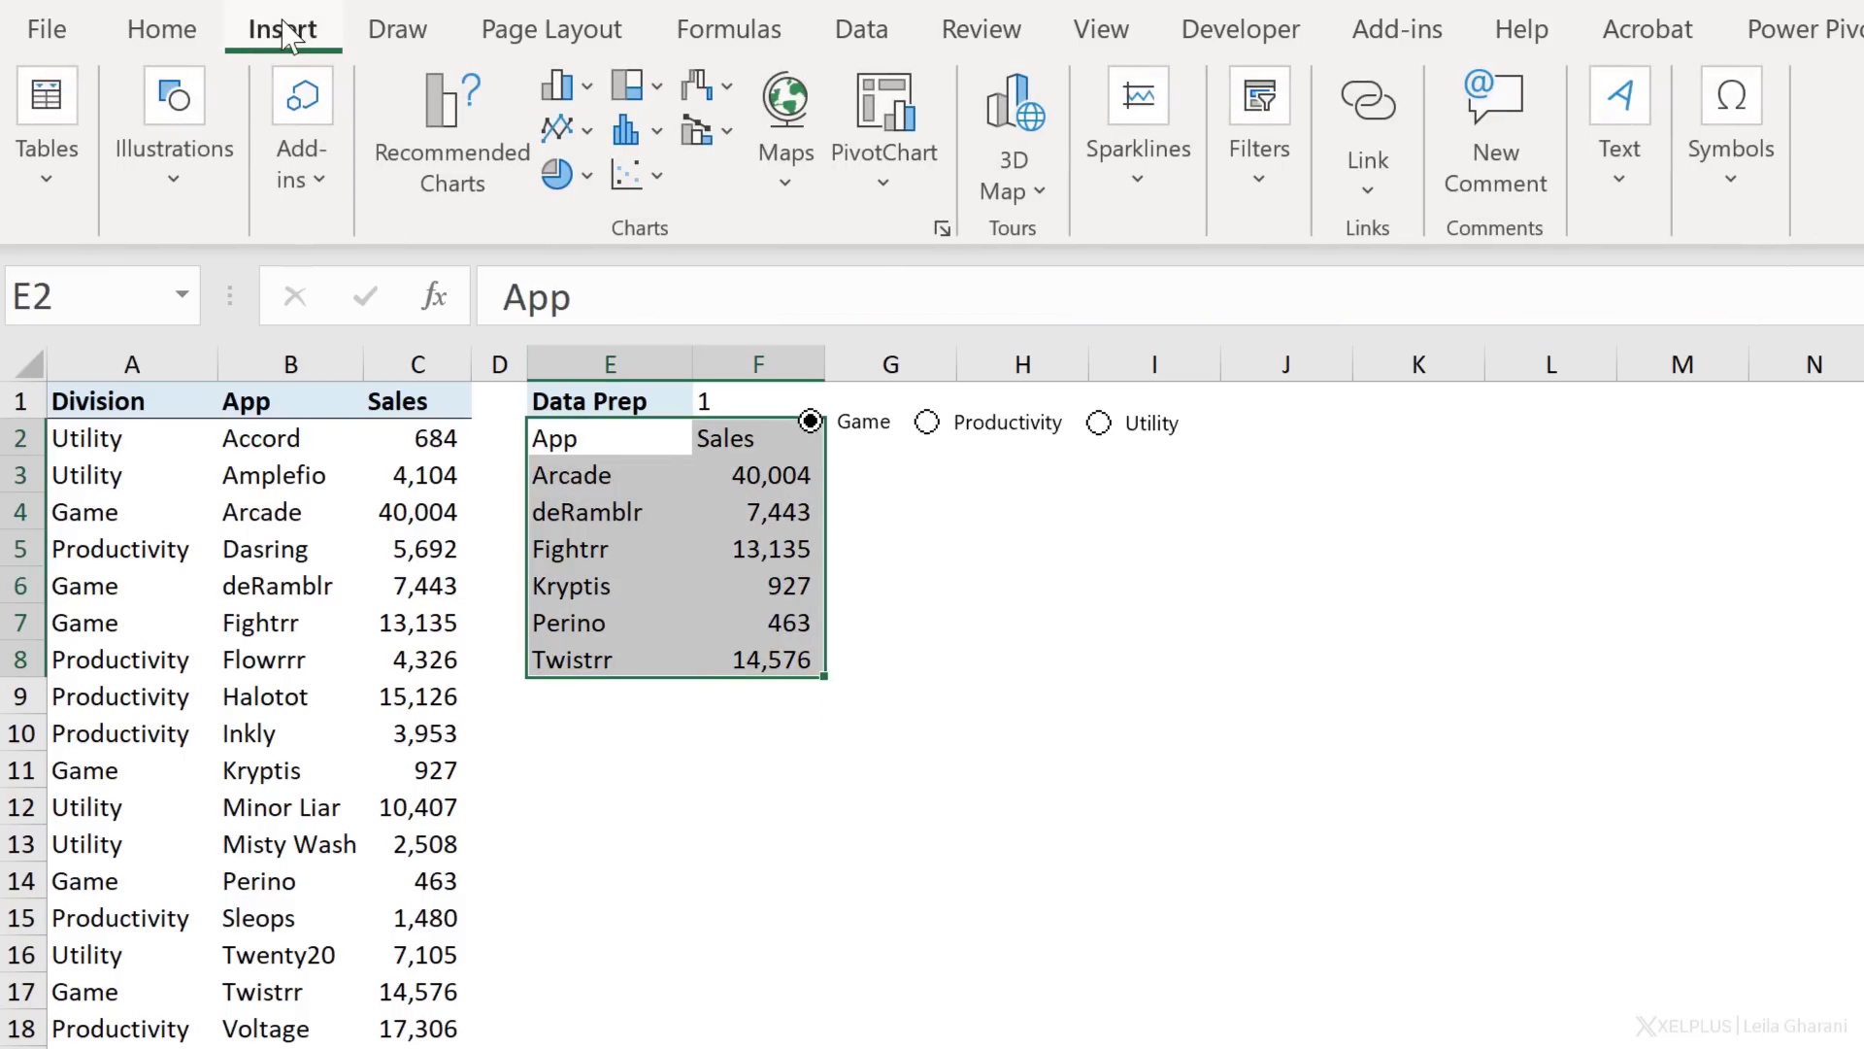
pyautogui.click(579, 97)
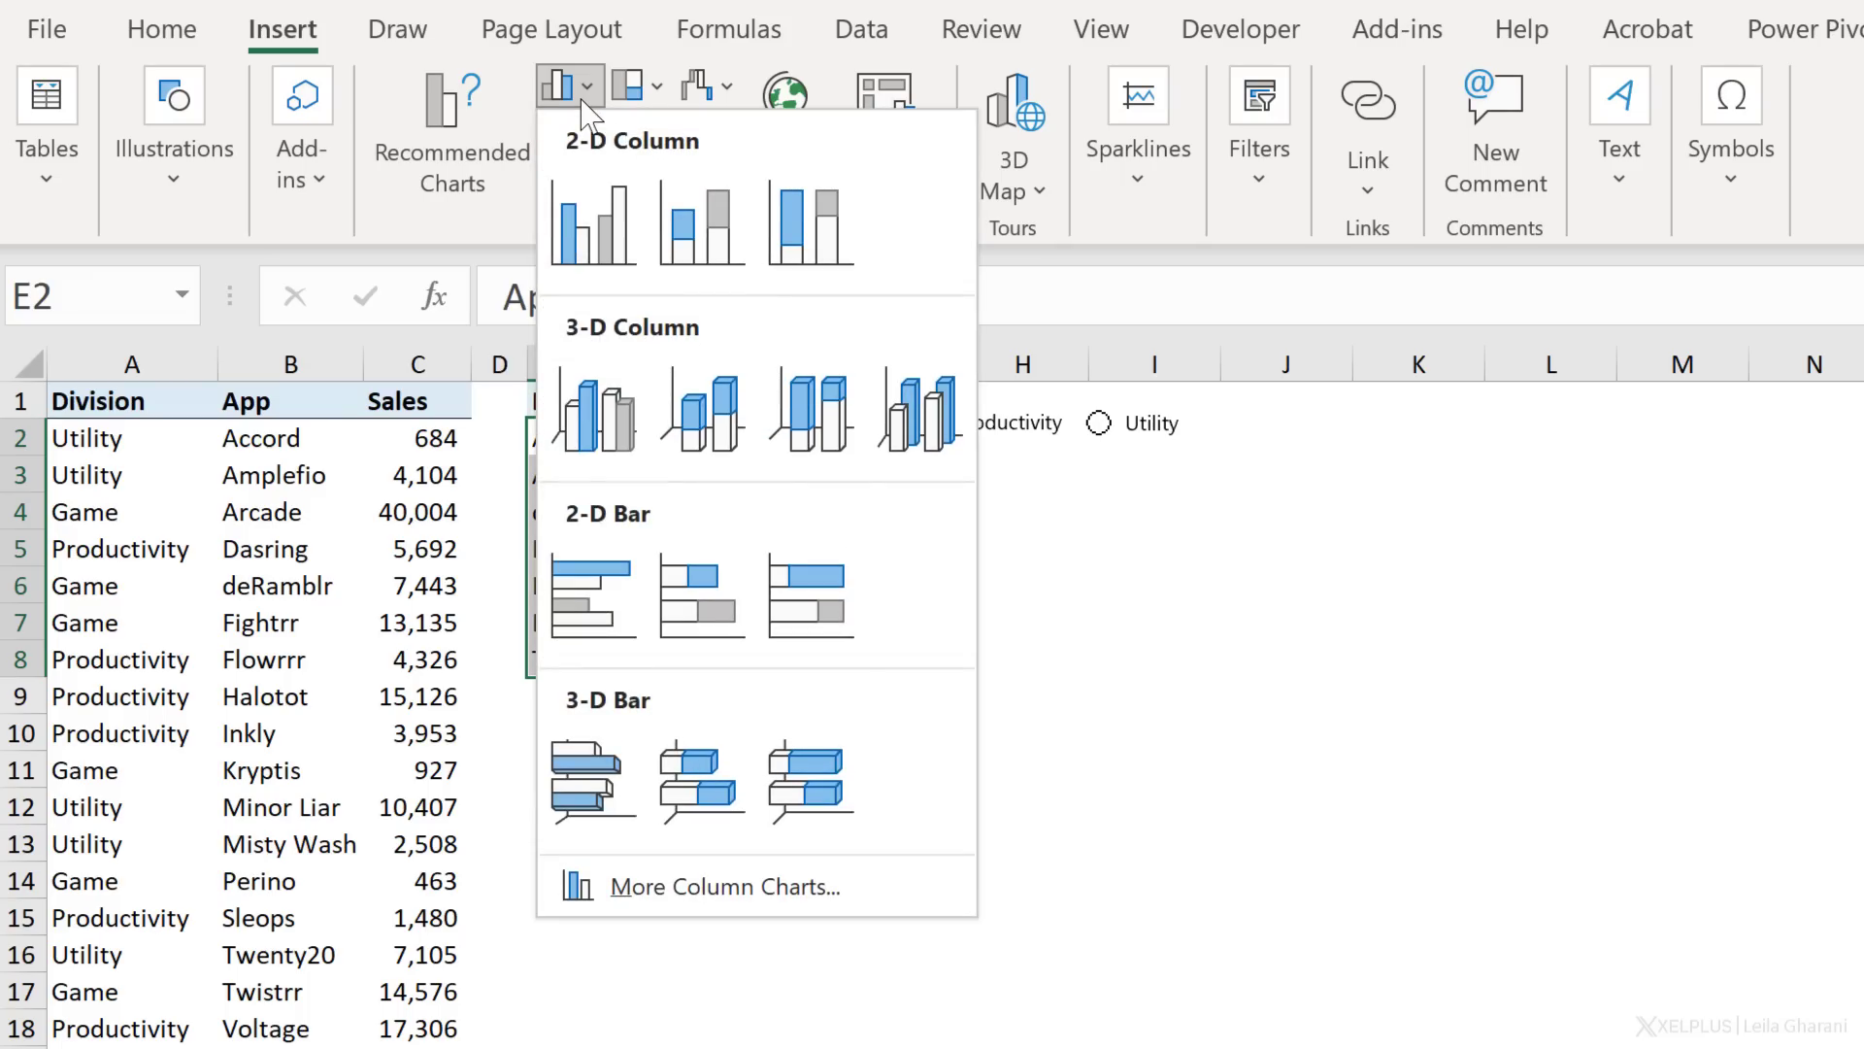
pyautogui.click(587, 595)
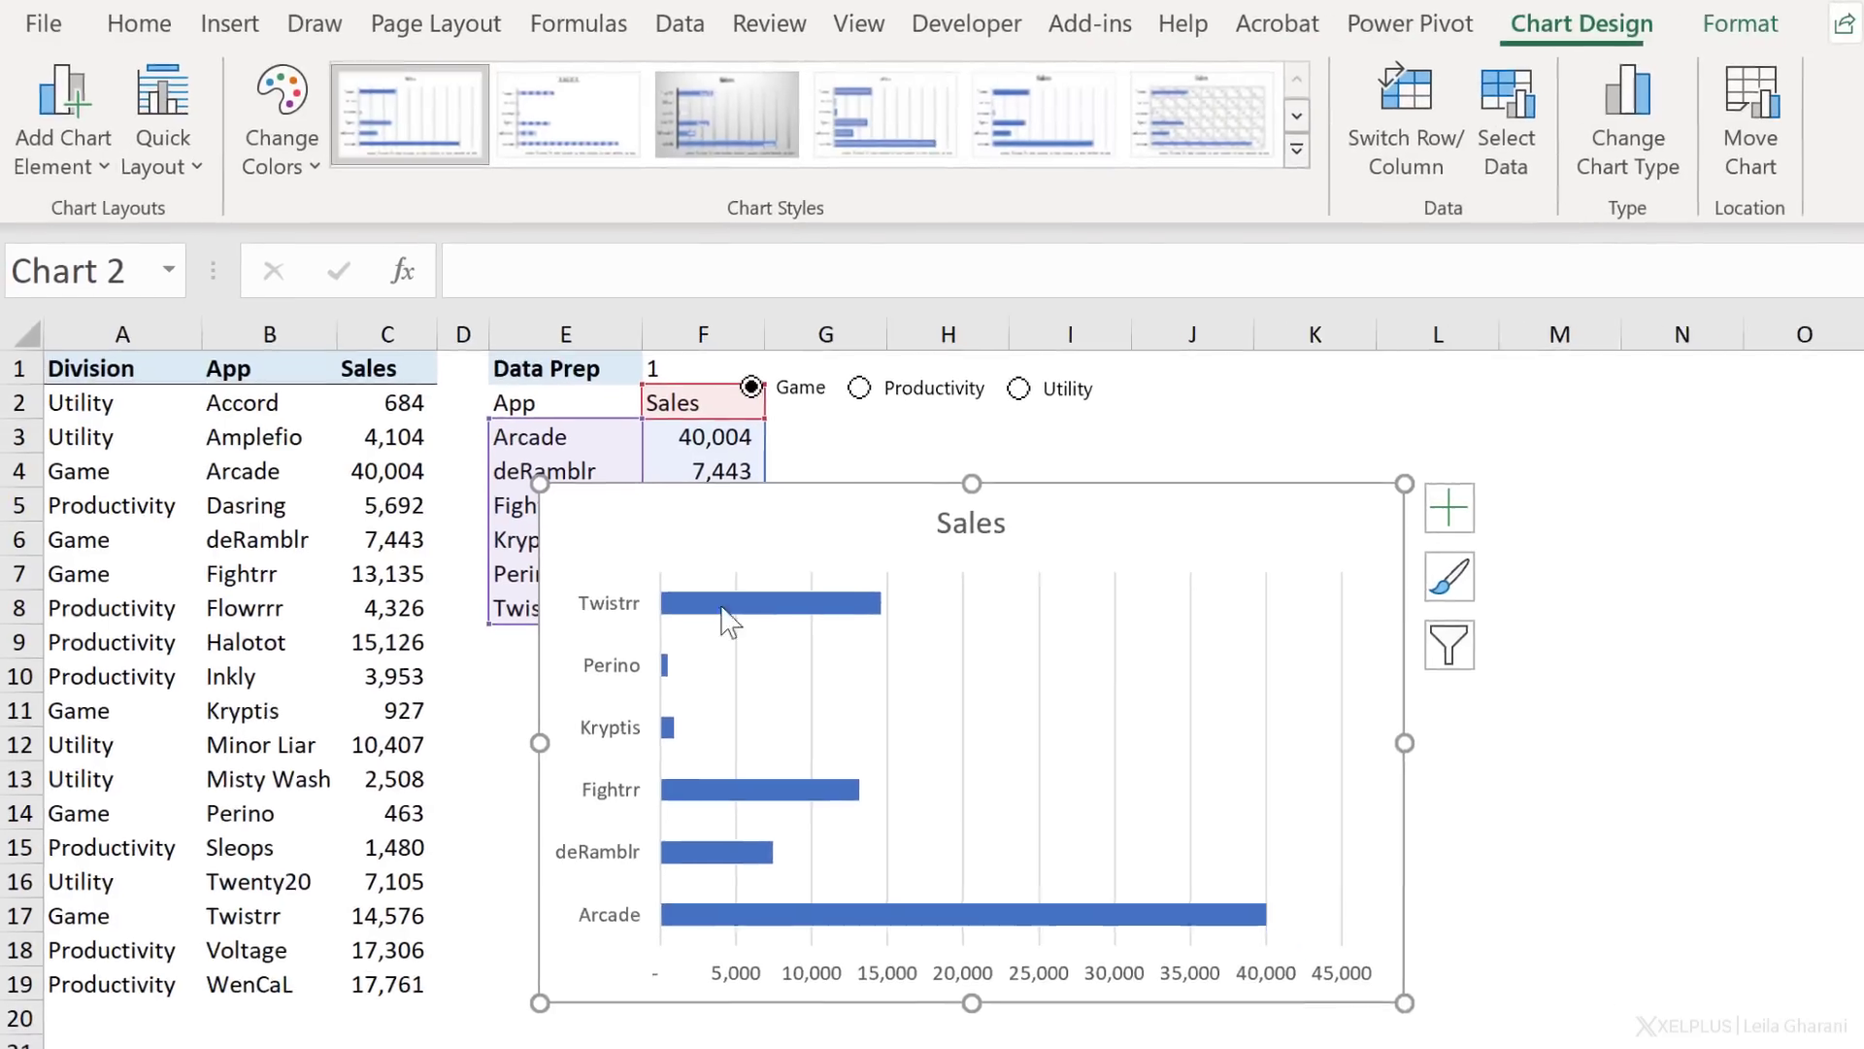
pyautogui.moveTo(540, 482); pyautogui.dragTo(835, 393)
pyautogui.moveTo(891, 454); pyautogui.dragTo(941, 473)
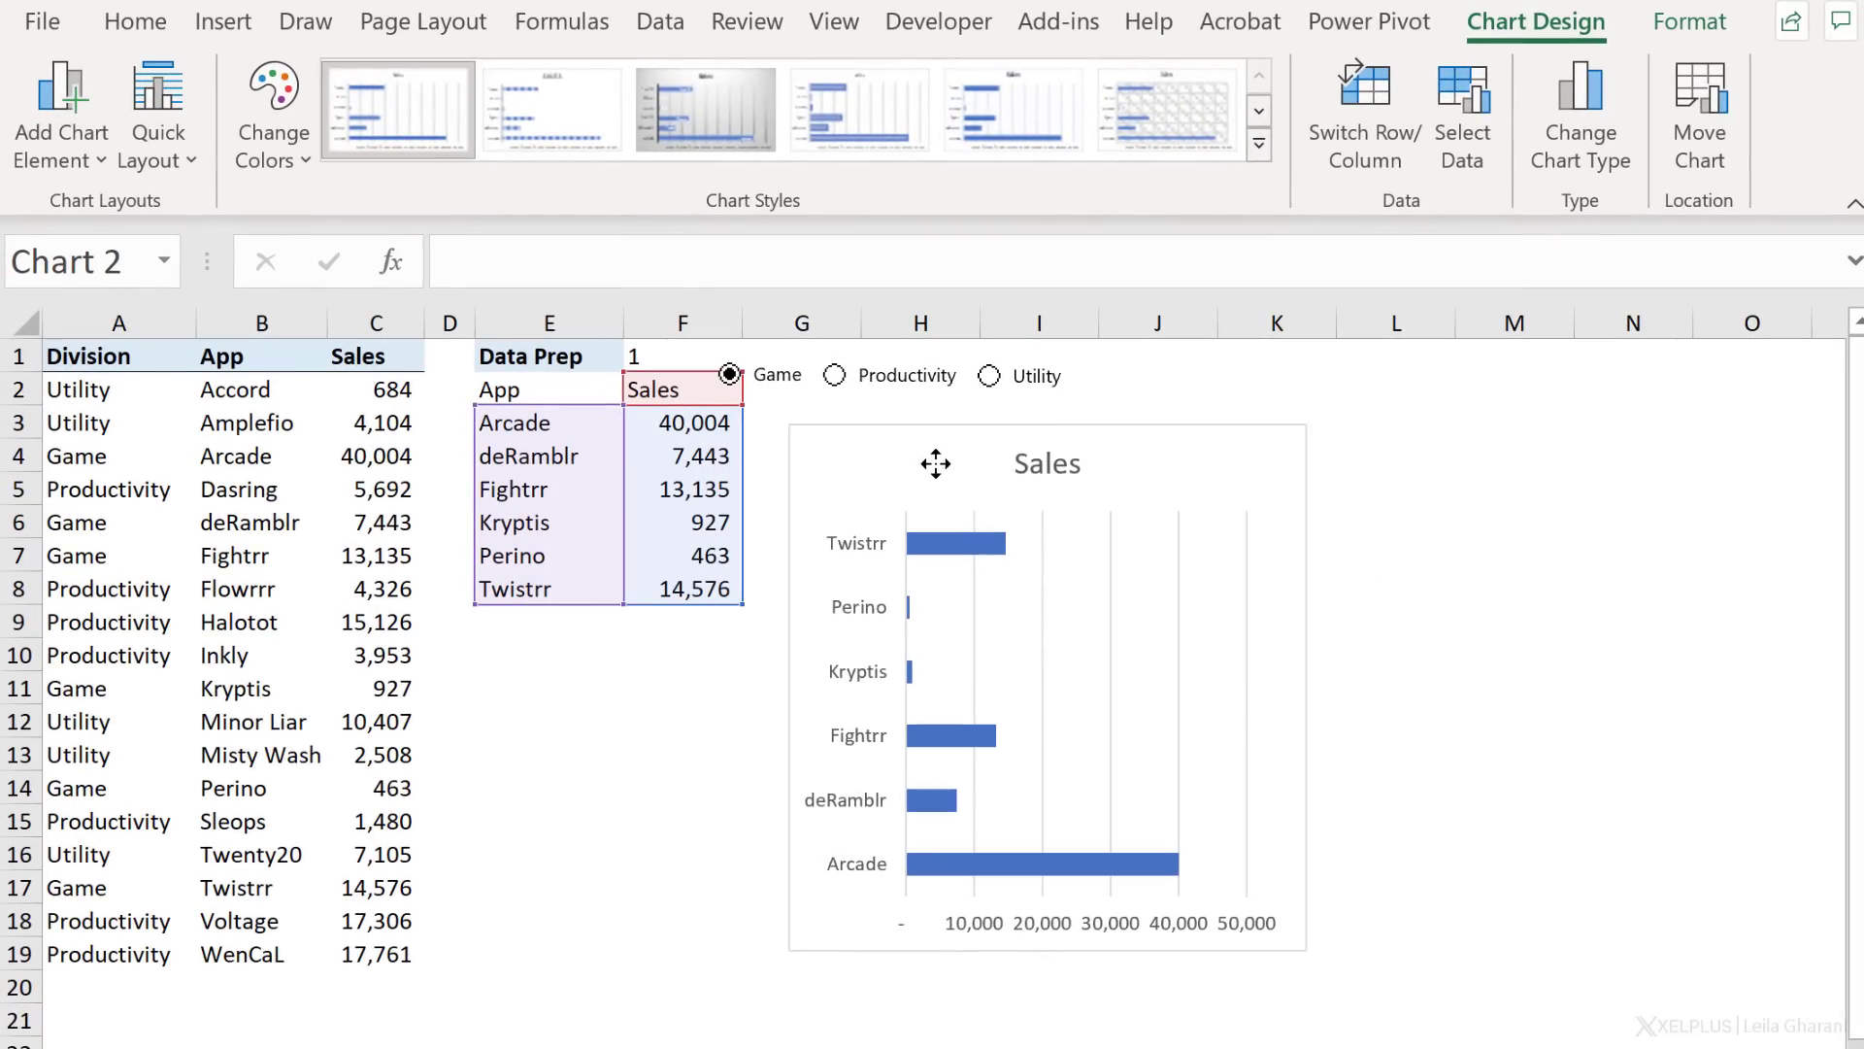
# Step: Select the Utility, Productivity and Game option buttons together and drag them right above the chart
pyautogui.rightClick(1019, 394)
pyautogui.keyDown('ctrl'); pyautogui.click(894, 383); pyautogui.keyUp('ctrl')
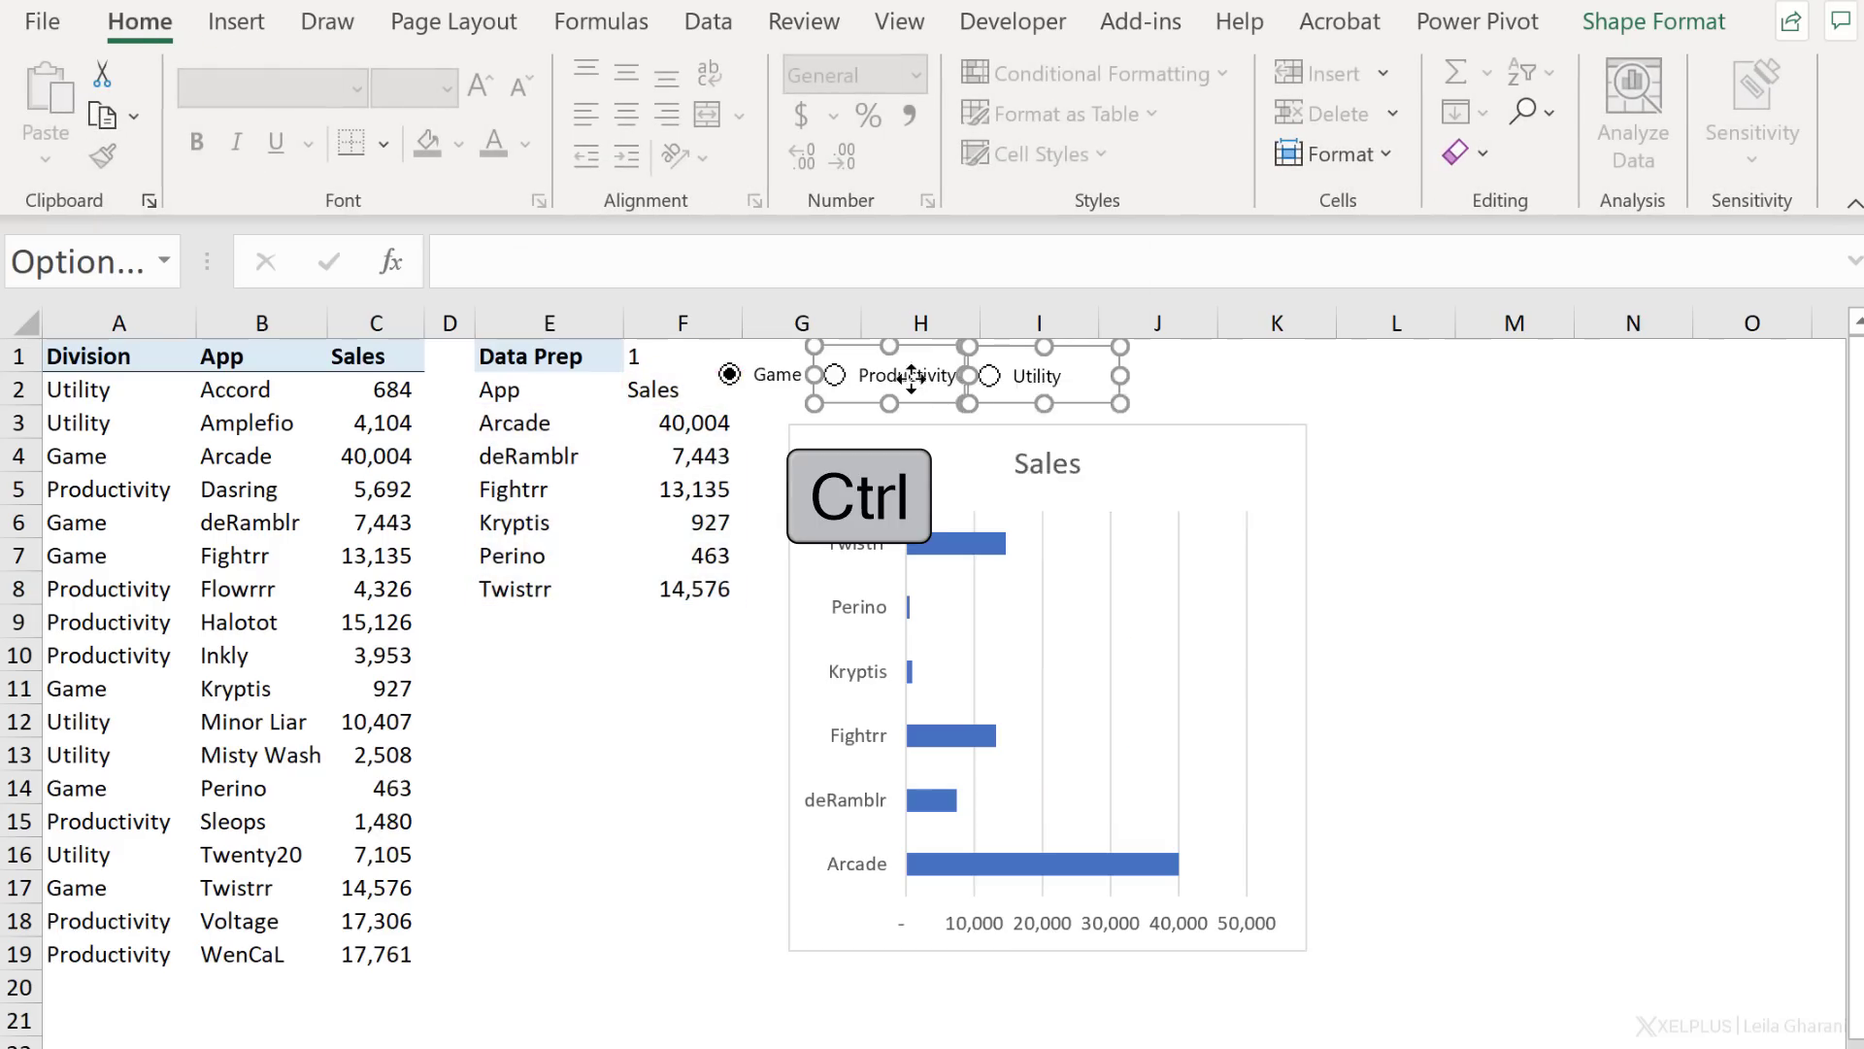
pyautogui.rightClick(756, 393)
pyautogui.rightClick(755, 381)
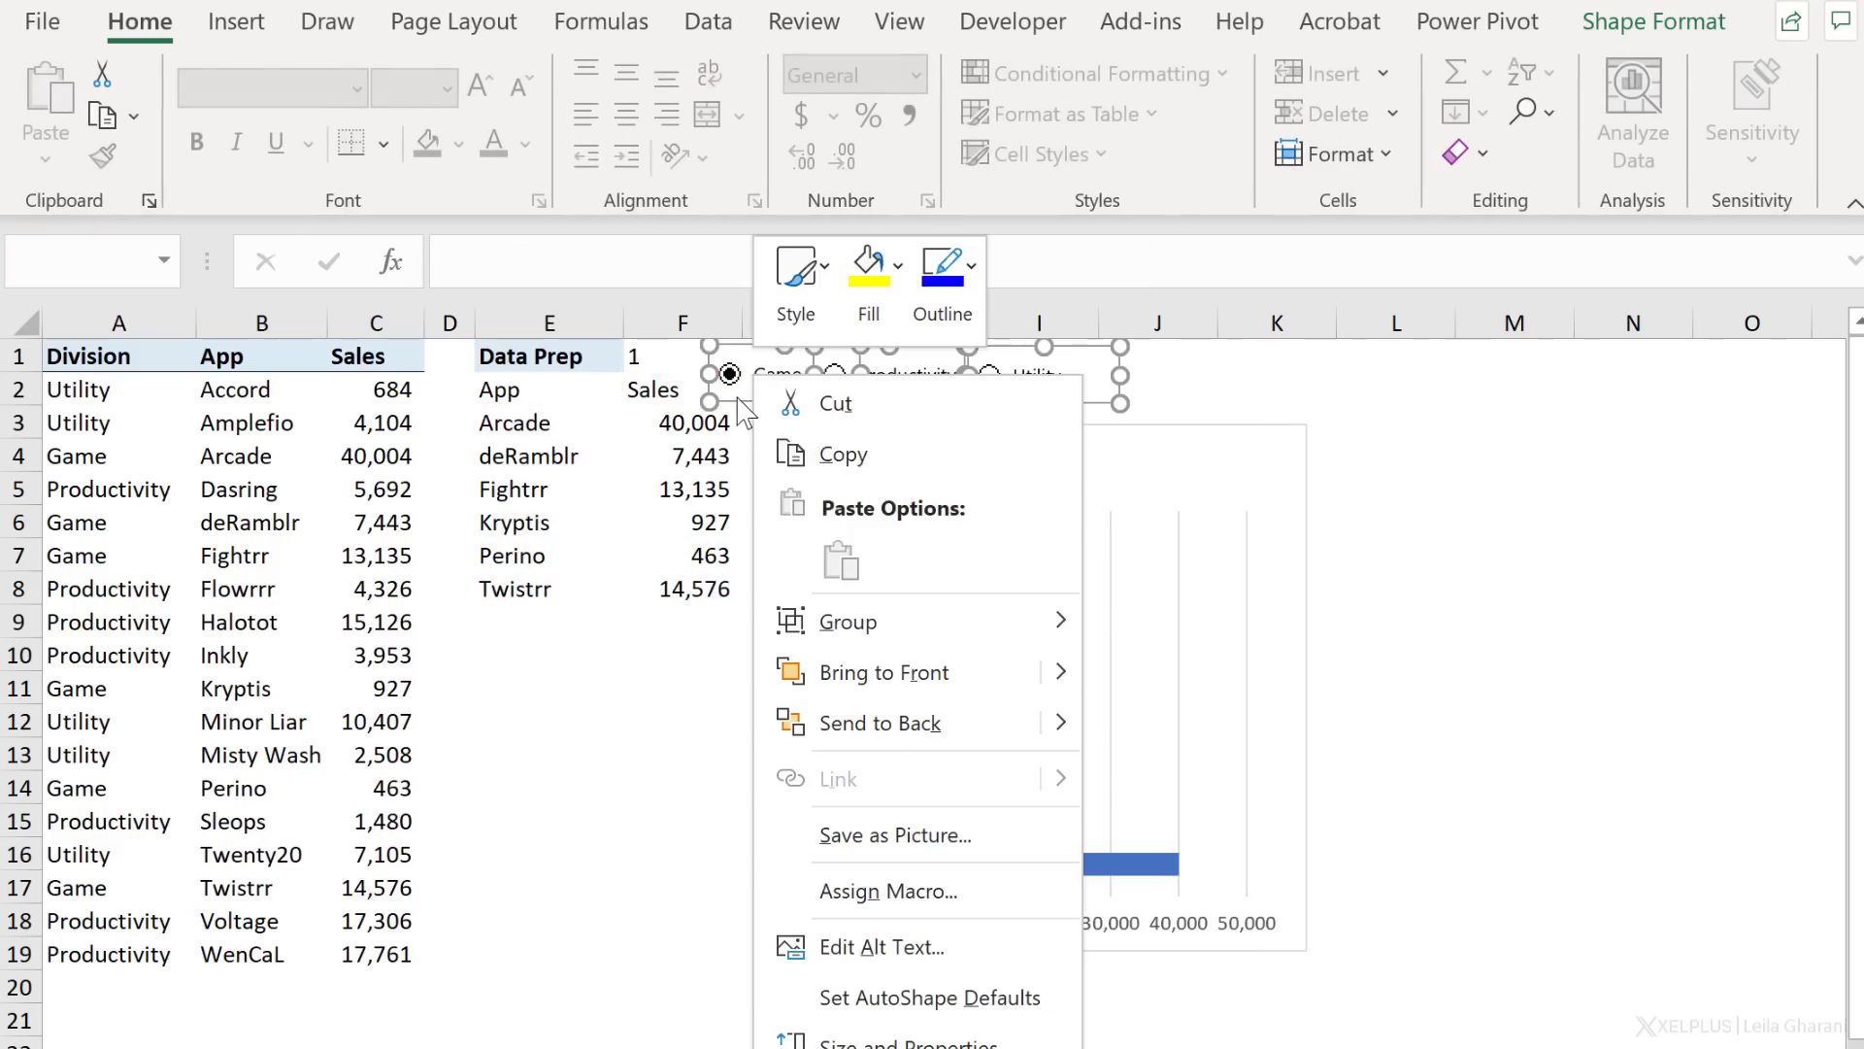
pyautogui.press('Escape')
pyautogui.moveTo(945, 412); pyautogui.dragTo(1085, 415)
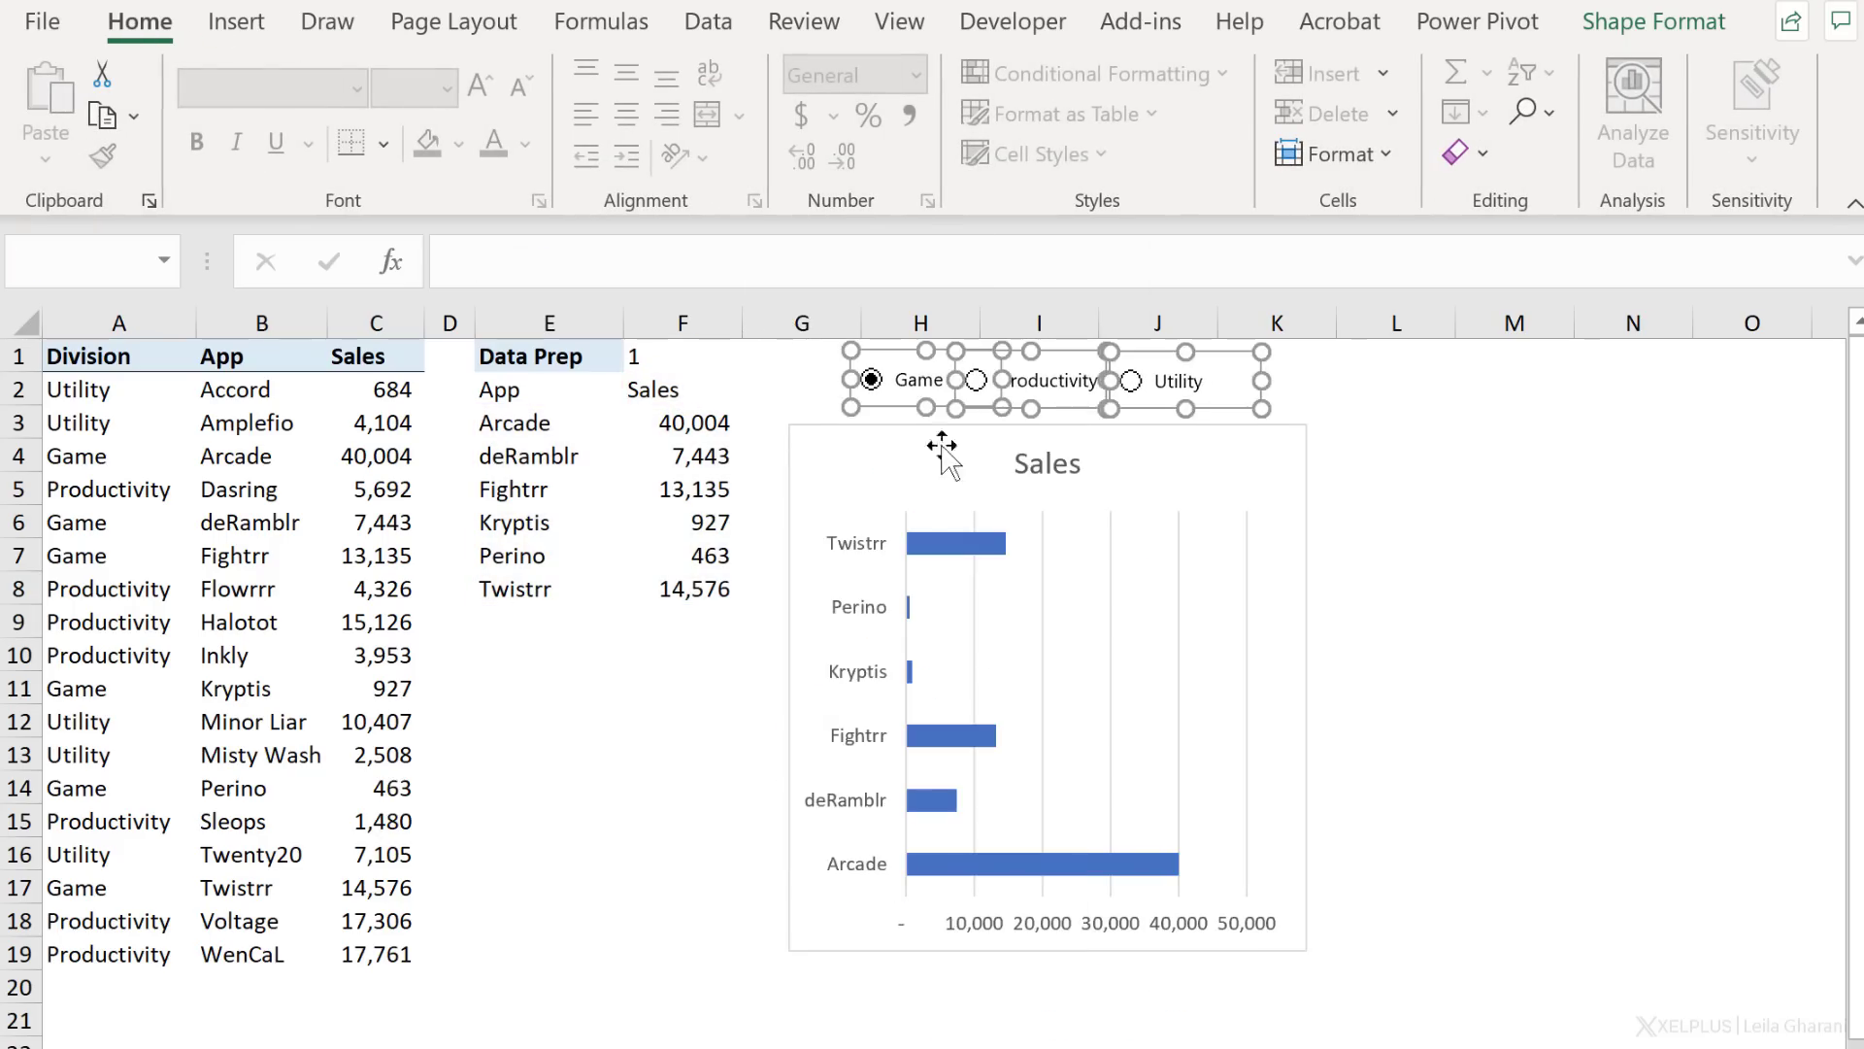
pyautogui.click(714, 721)
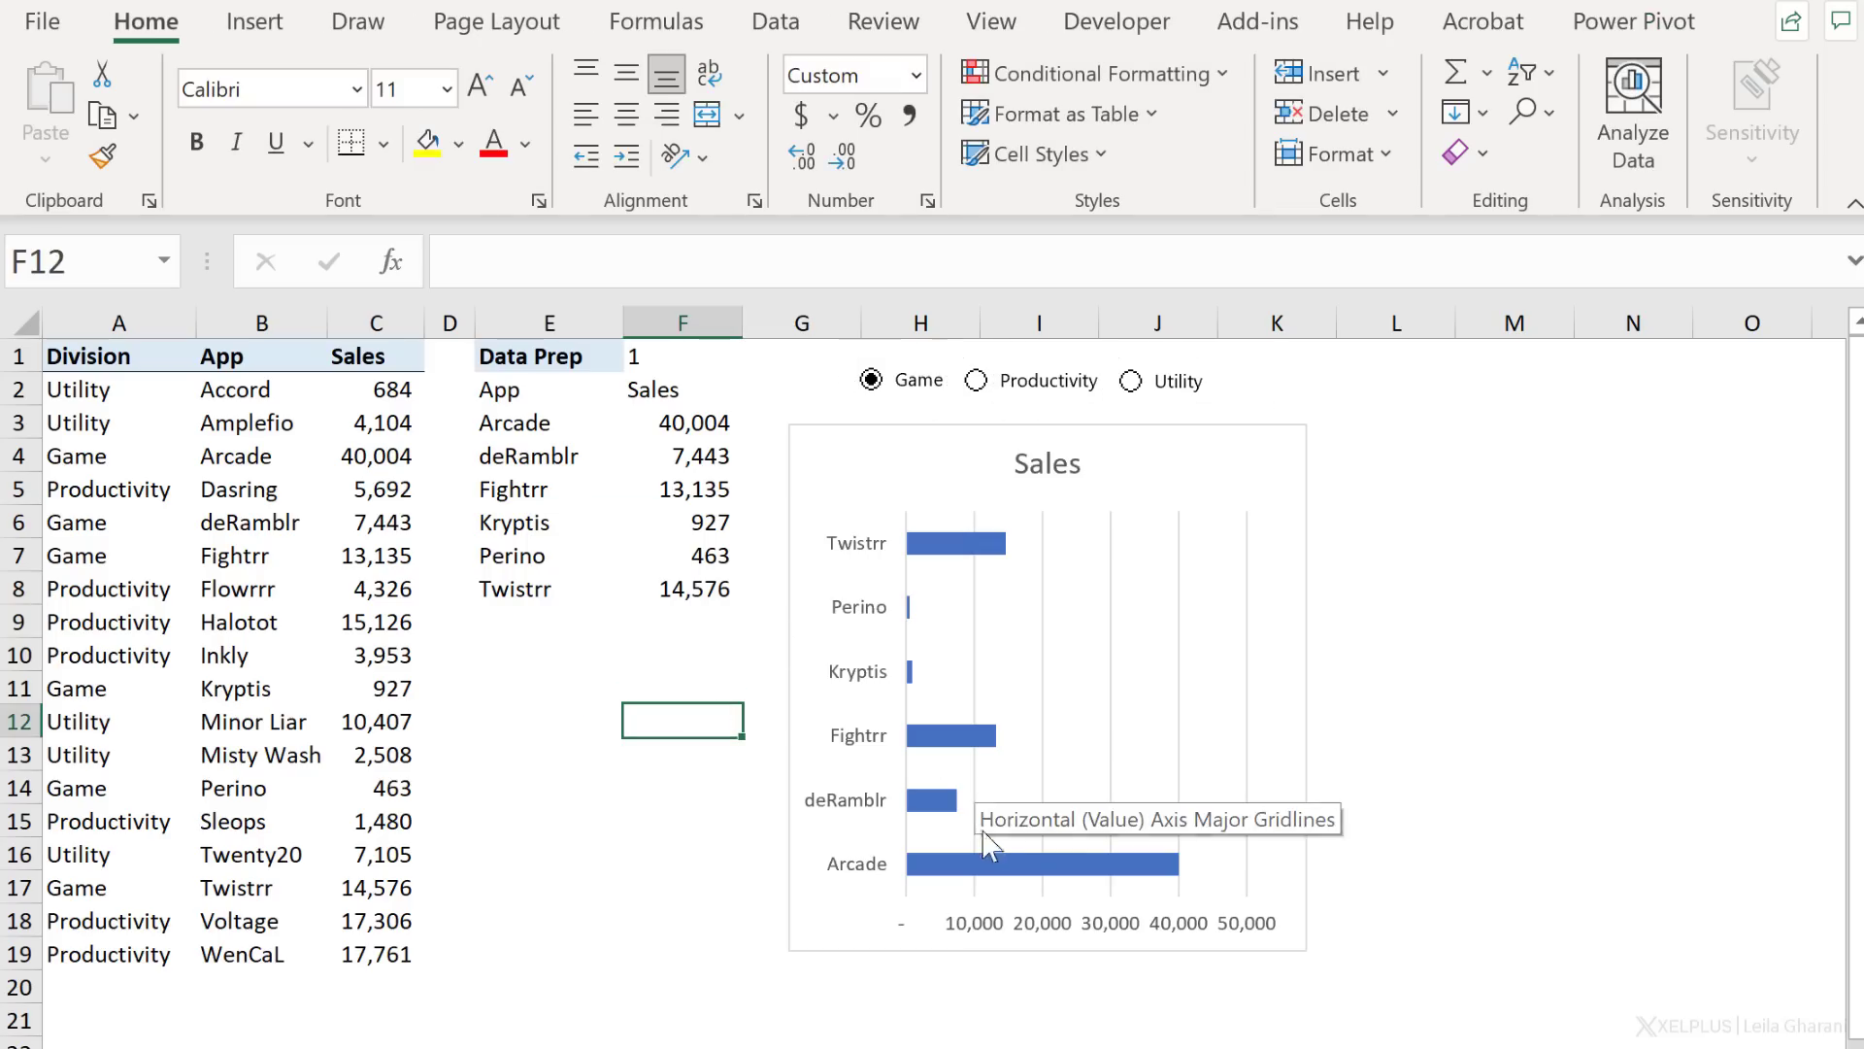
# Step: Delete the chart's horizontal value axis and add data labels to the Sales bars
pyautogui.click(976, 917)
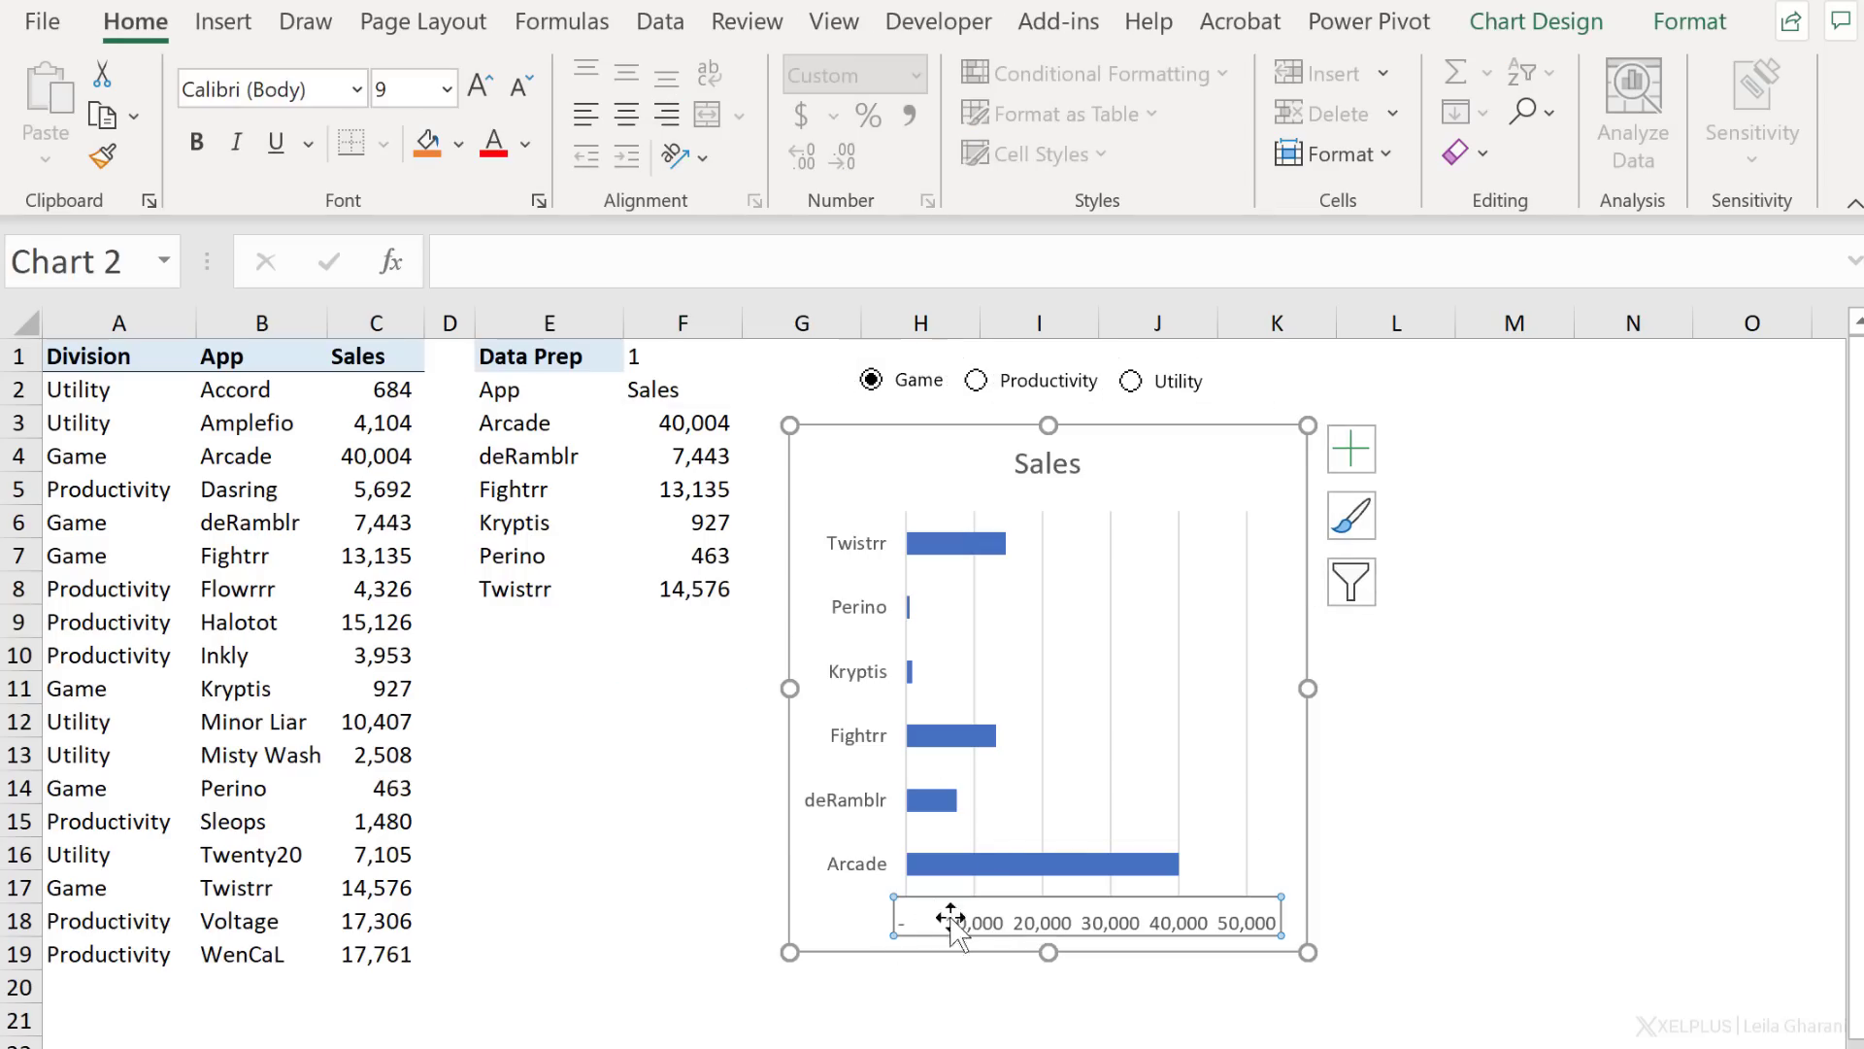
pyautogui.press('Delete')
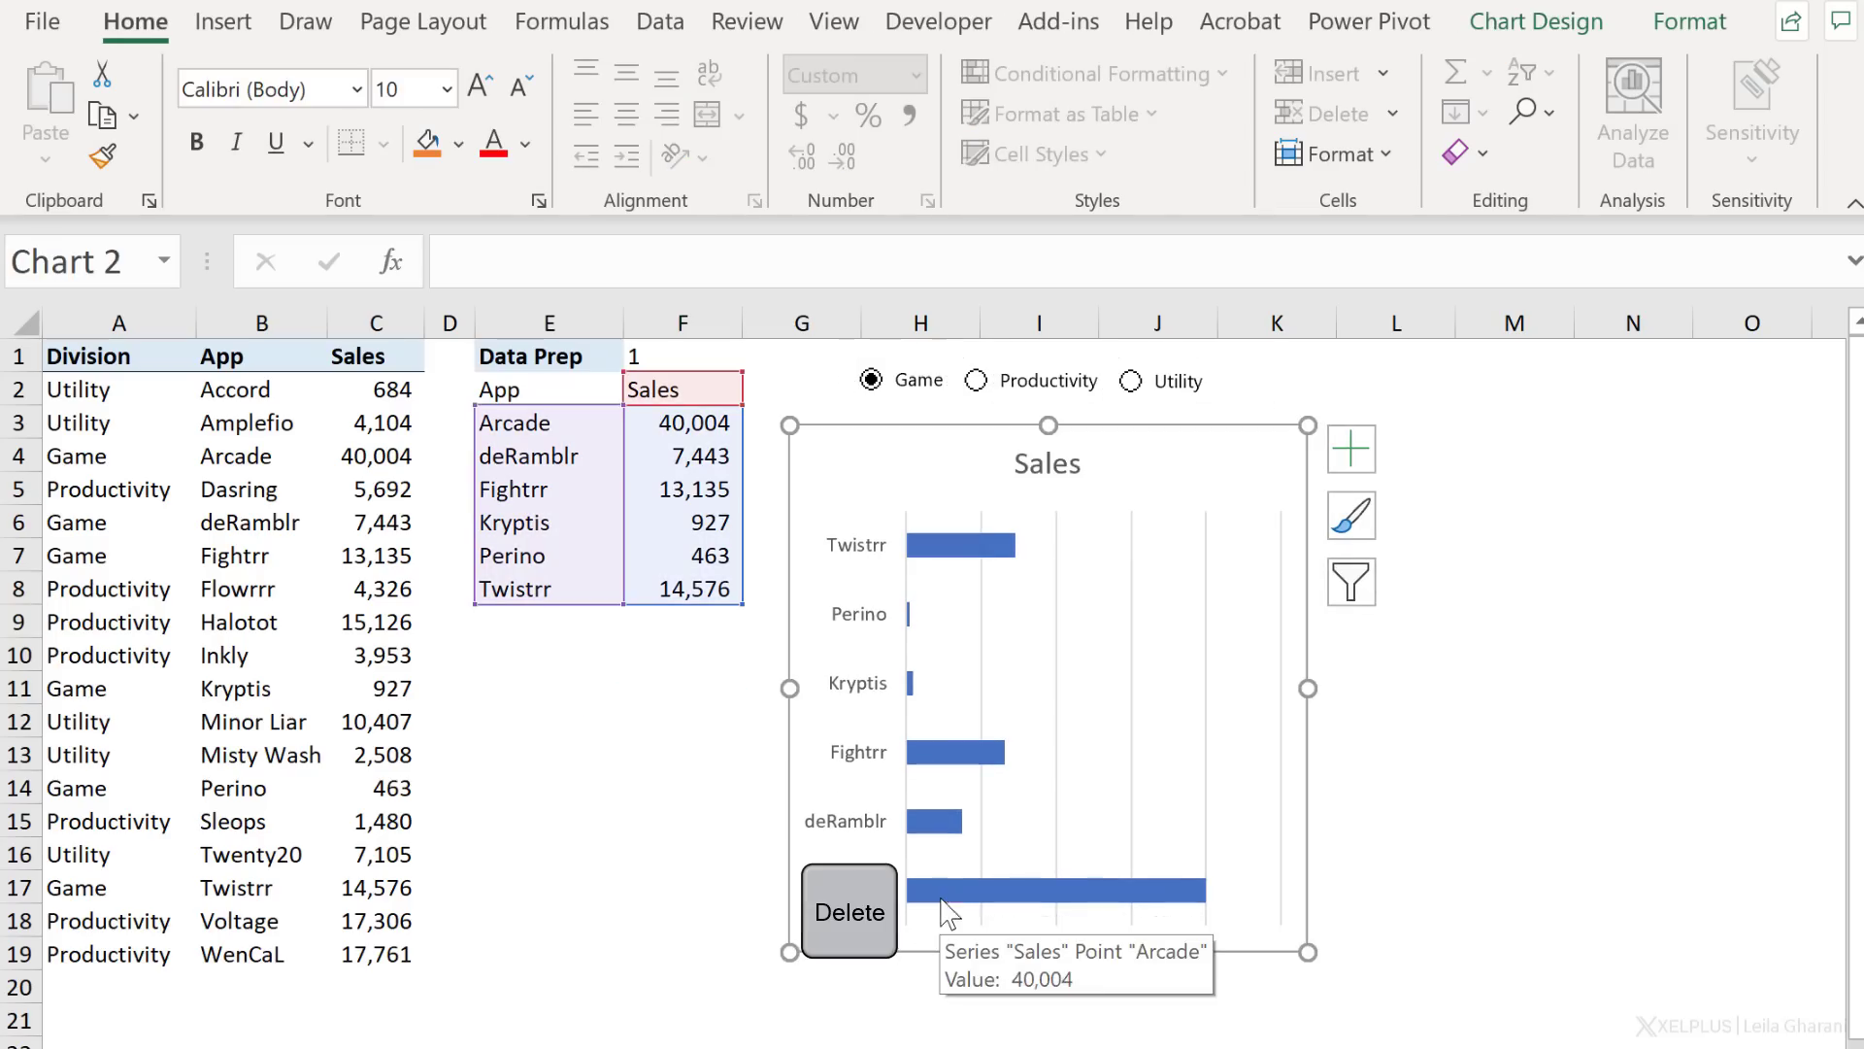
pyautogui.rightClick(950, 909)
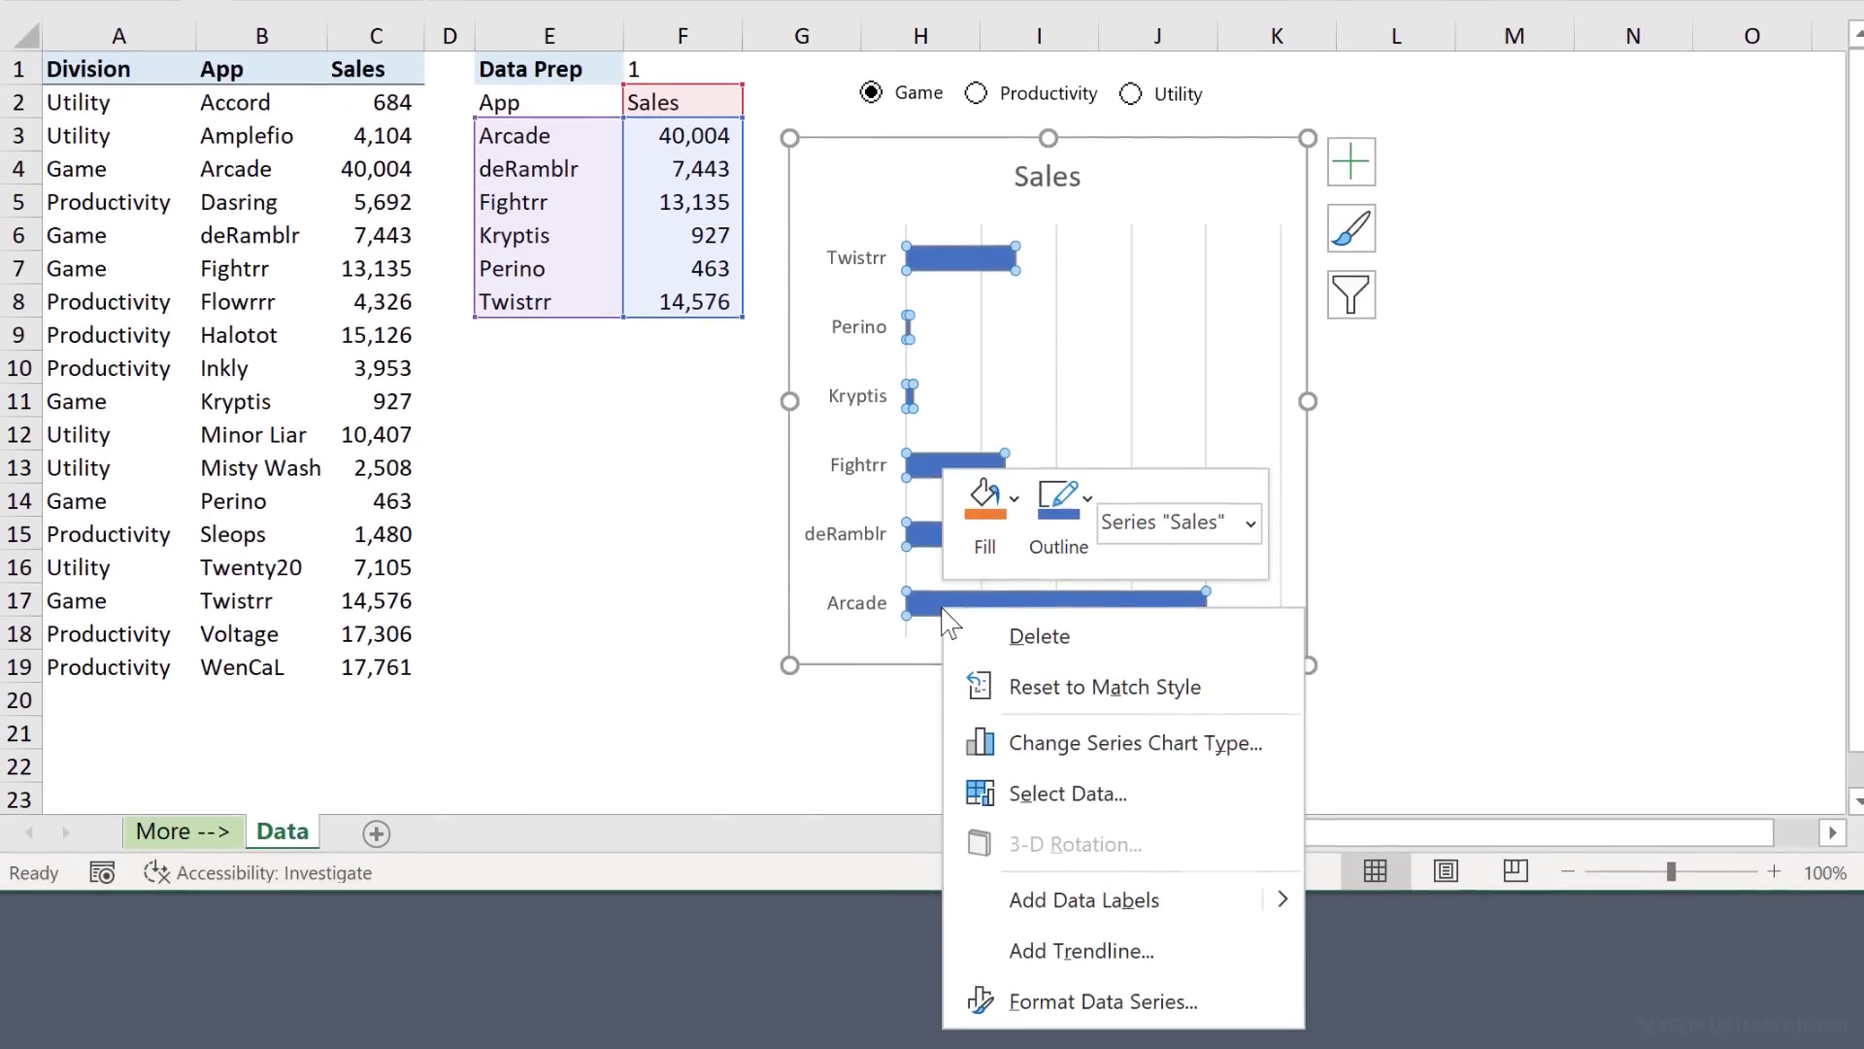
pyautogui.click(1023, 859)
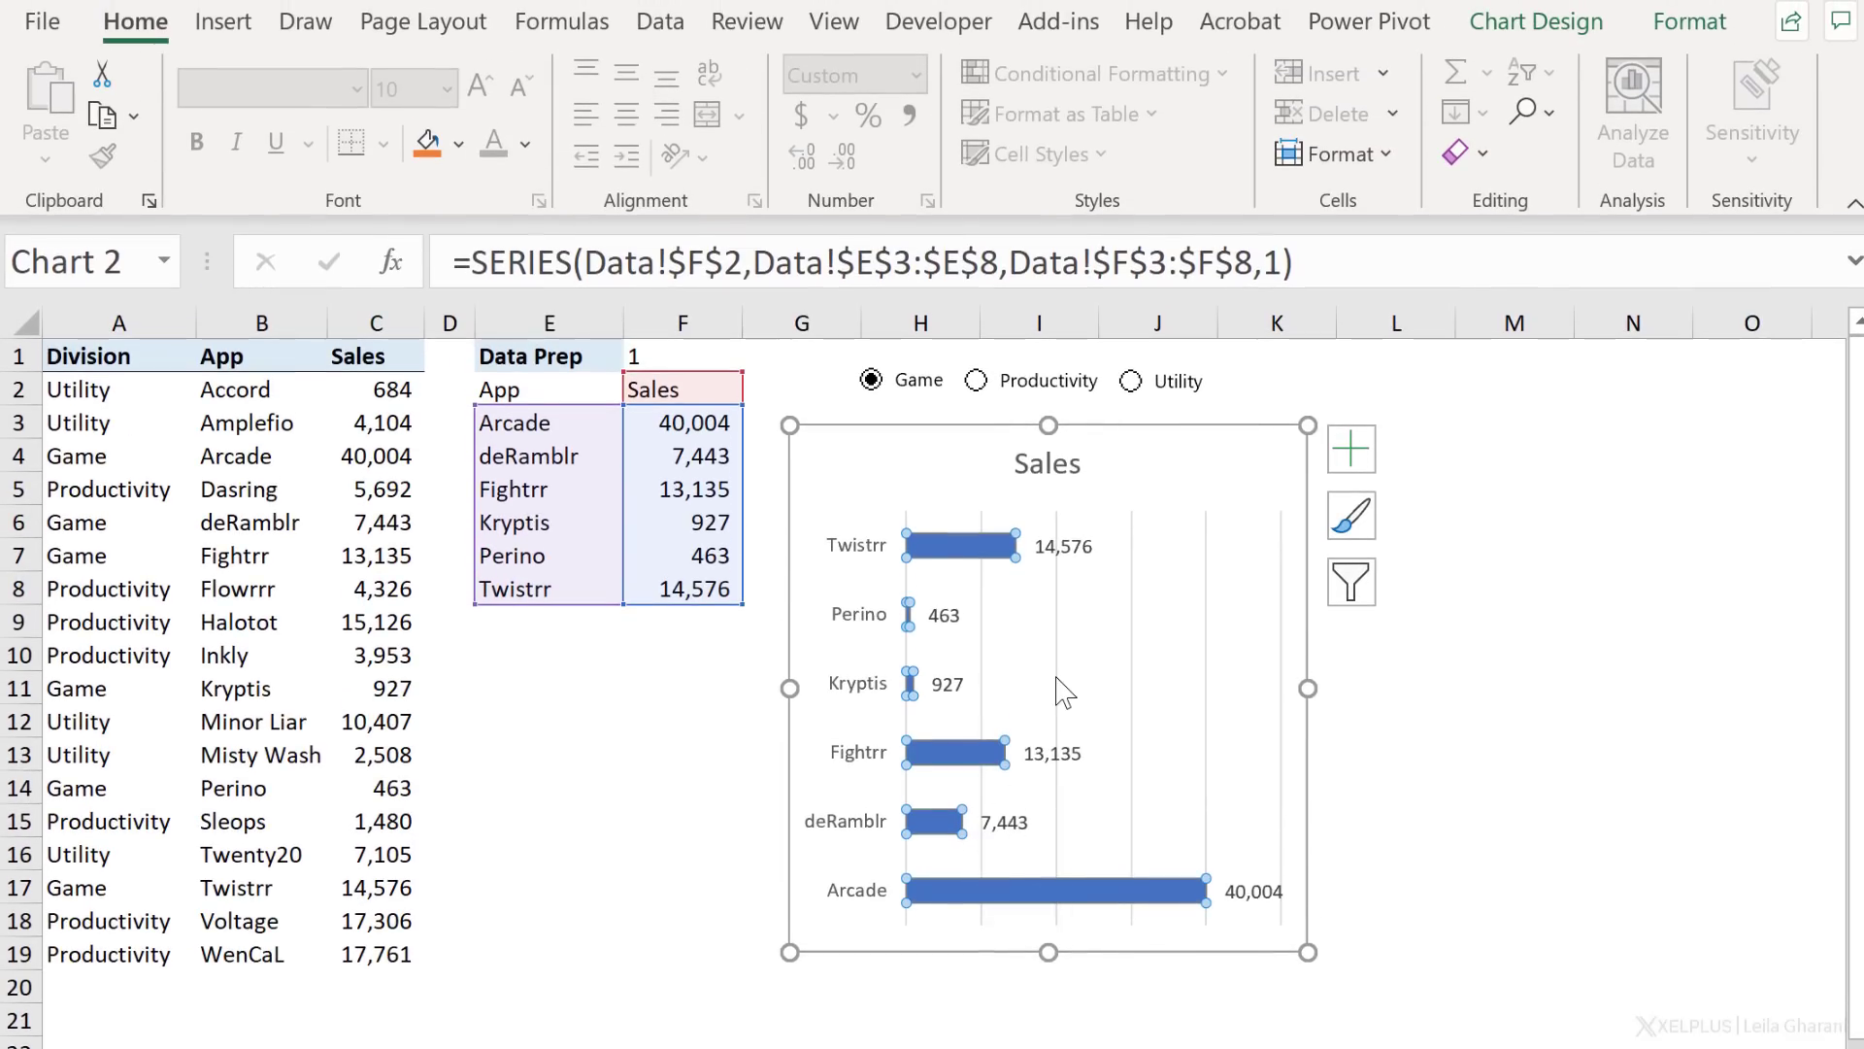
# Step: Delete the chart's vertical gridlines
pyautogui.click(1057, 620)
pyautogui.press('Delete')
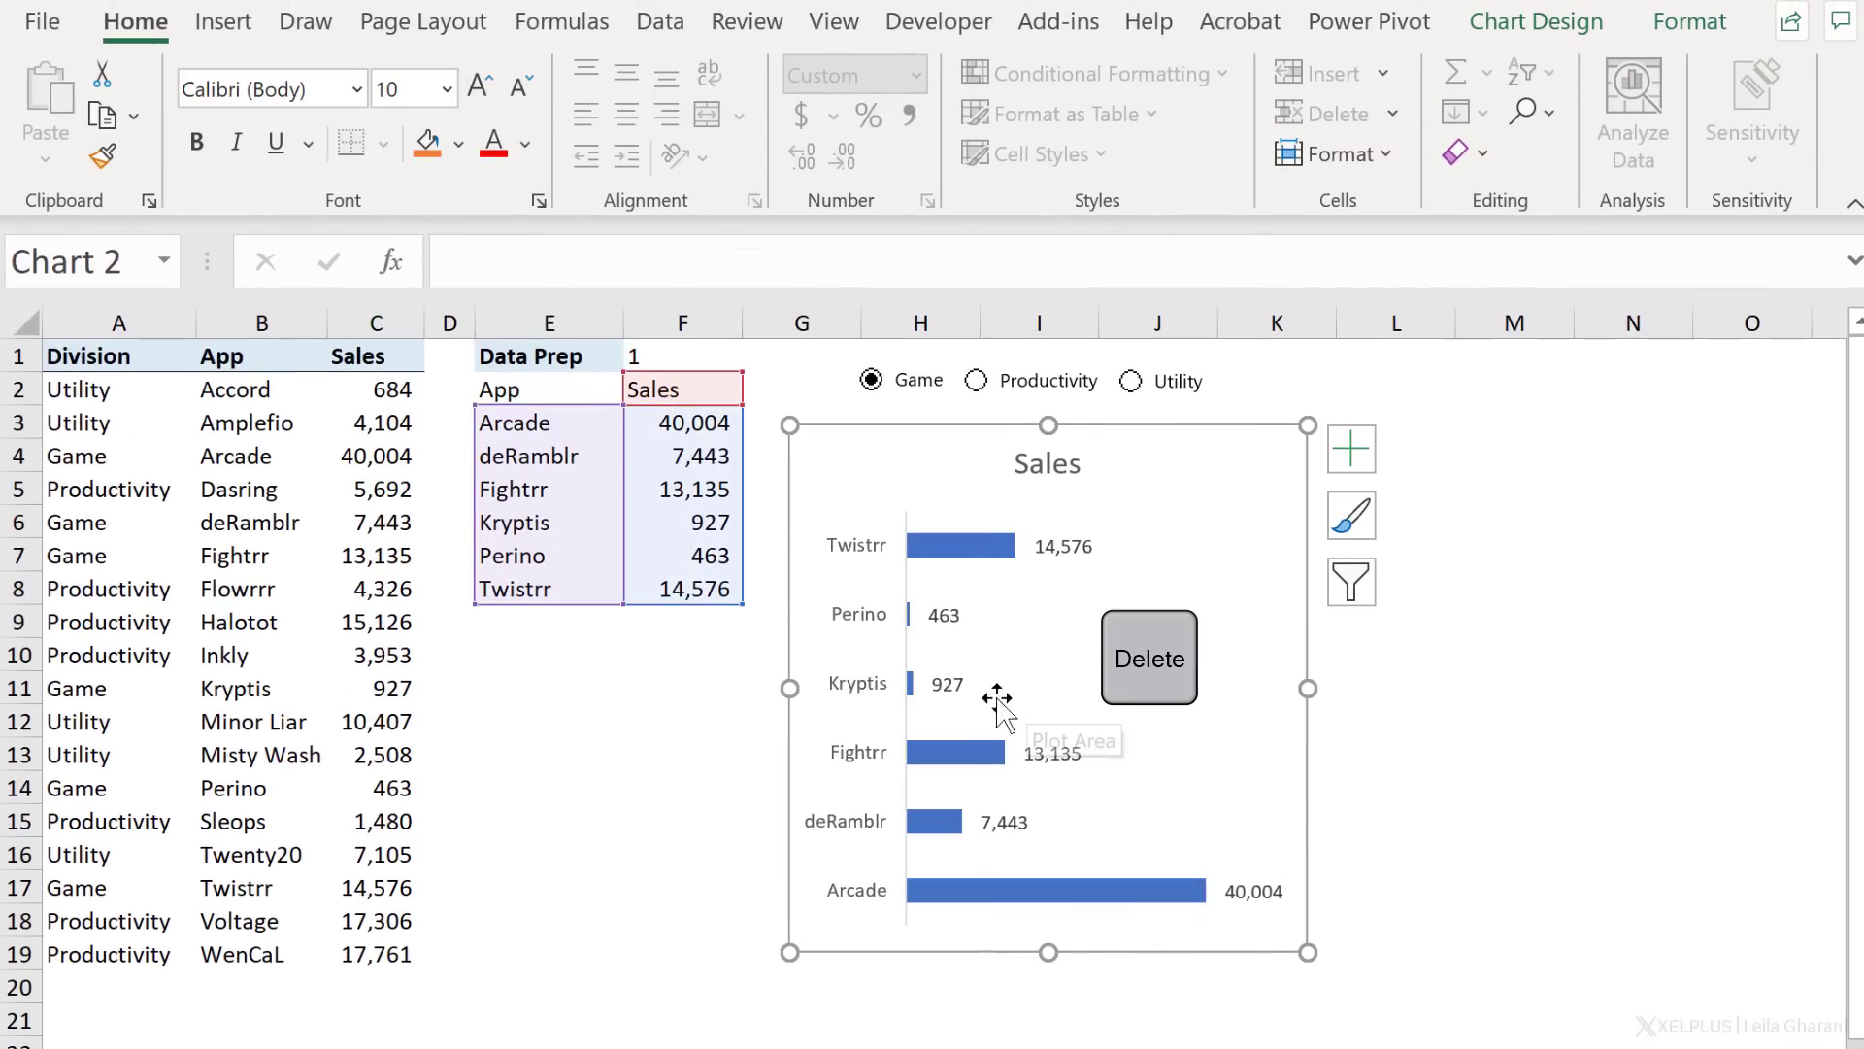
pyautogui.click(636, 680)
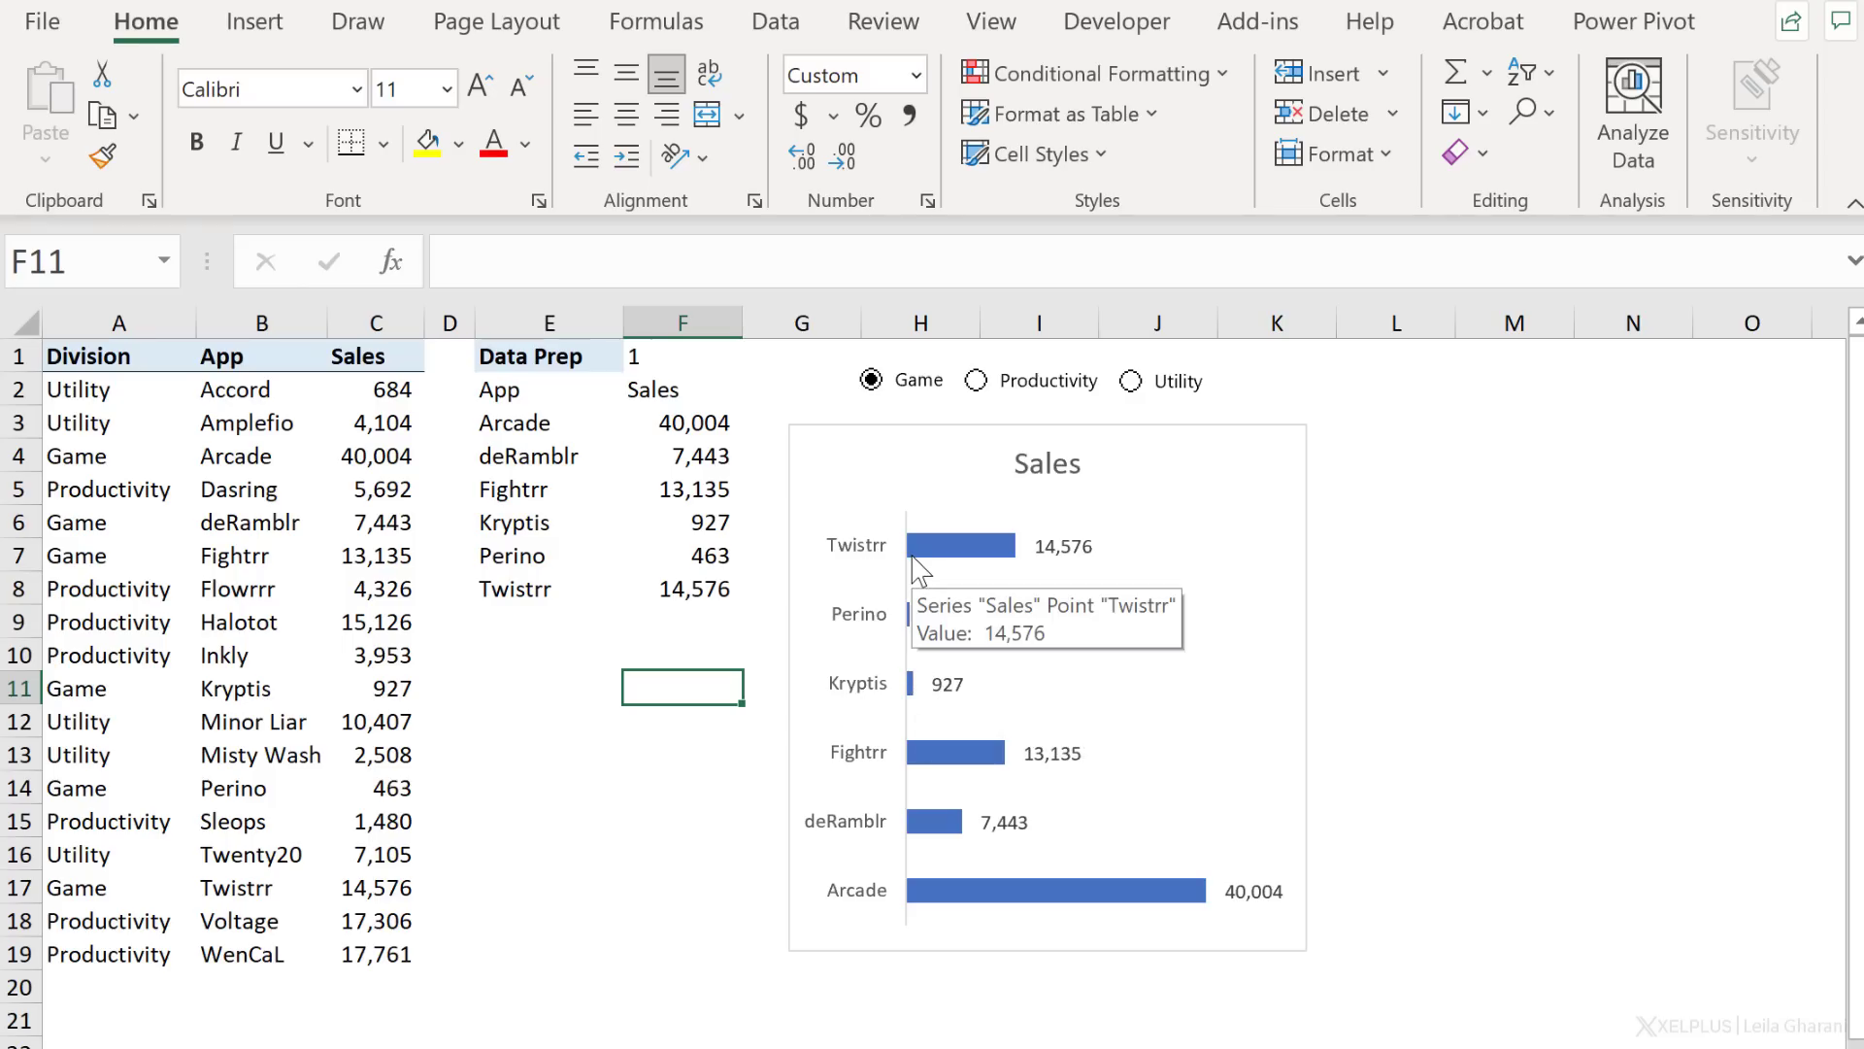
# Step: Wrap E3's FILTER formula in SORT with sort index 2 and ascending order 1
pyautogui.click(525, 420)
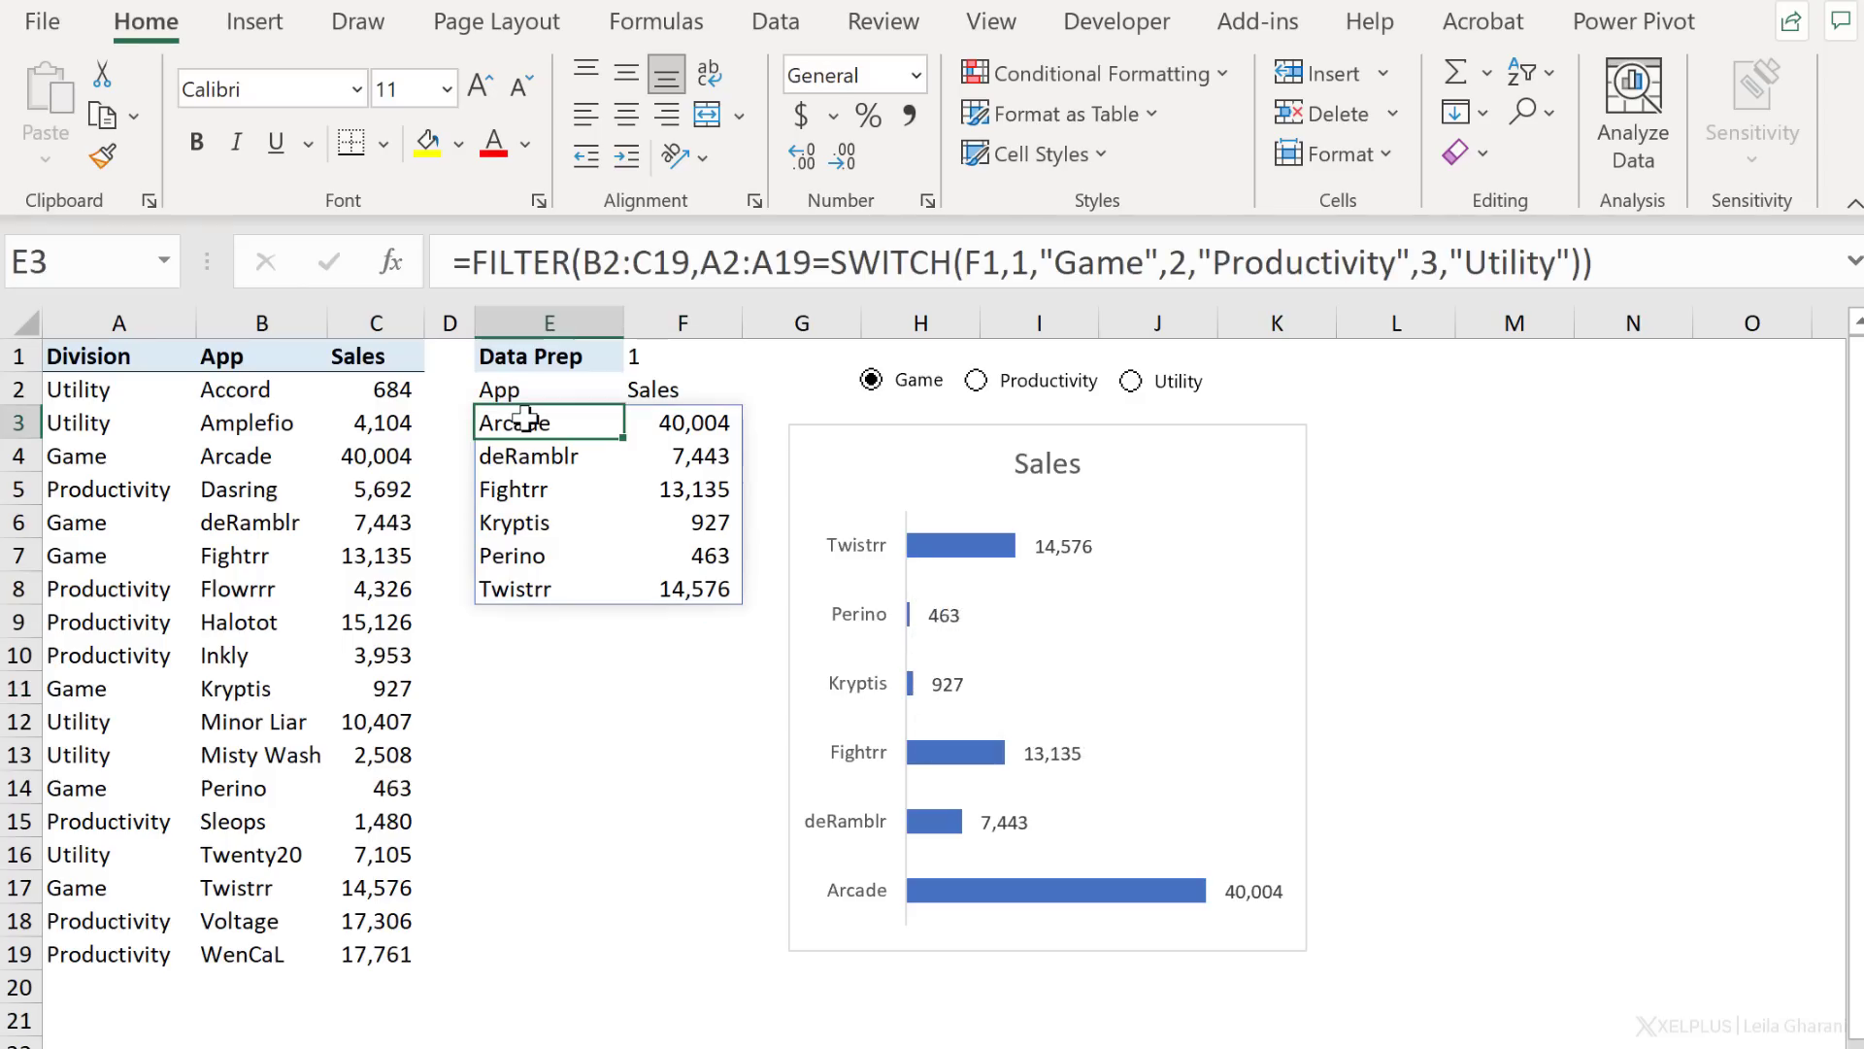
pyautogui.click(471, 260)
pyautogui.write('sort')
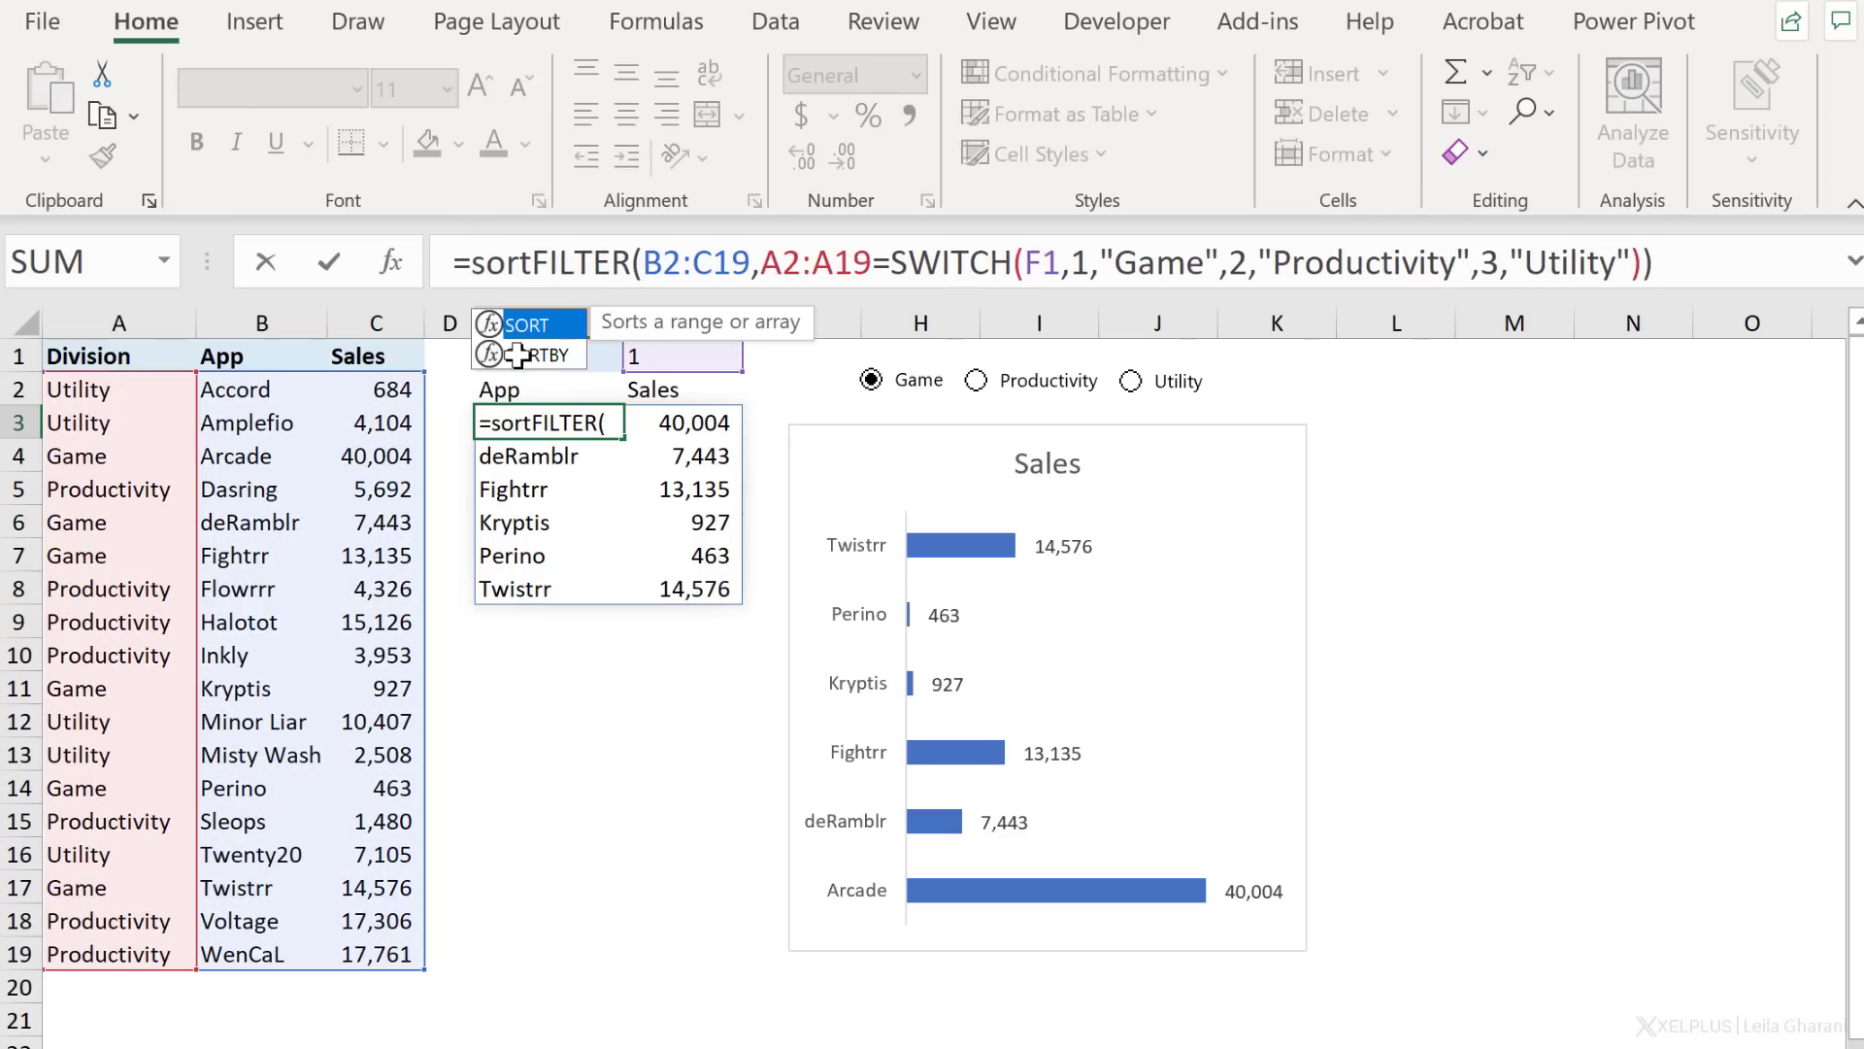
pyautogui.write('(')
pyautogui.hotkey('shift', 'End')
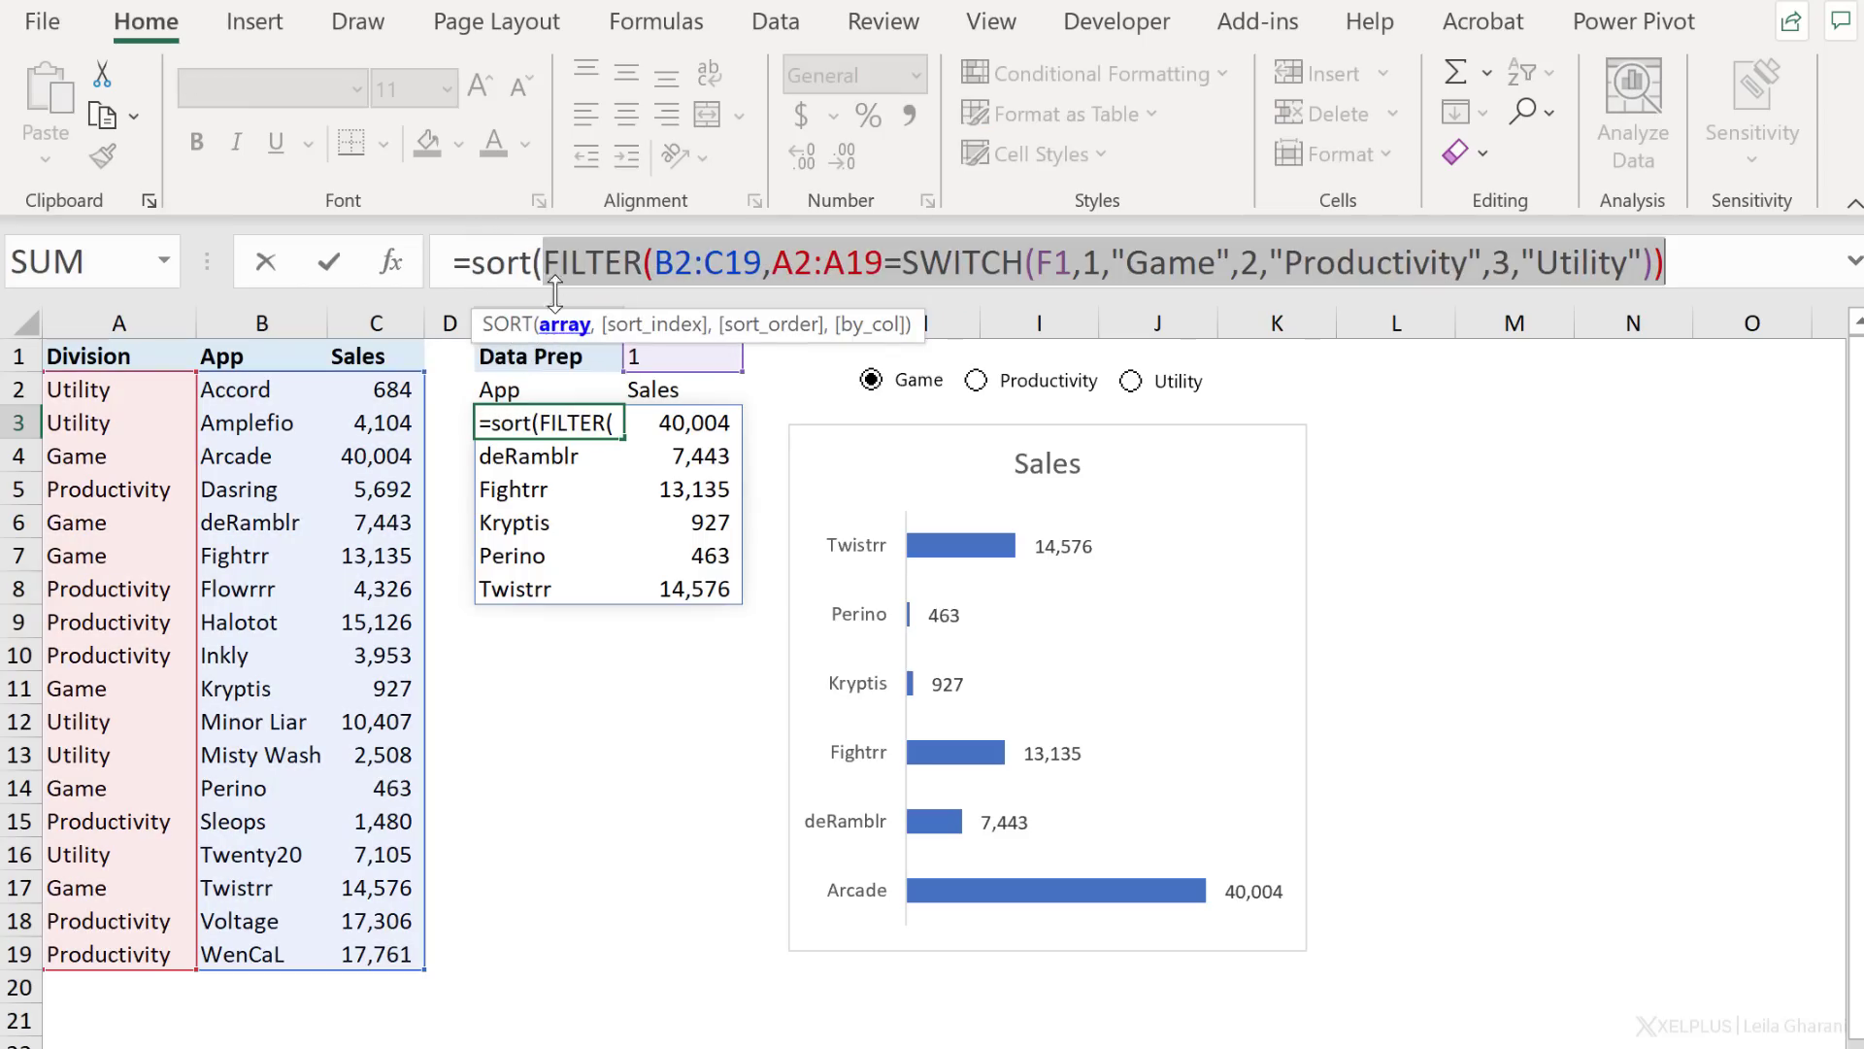
pyautogui.click(1682, 247)
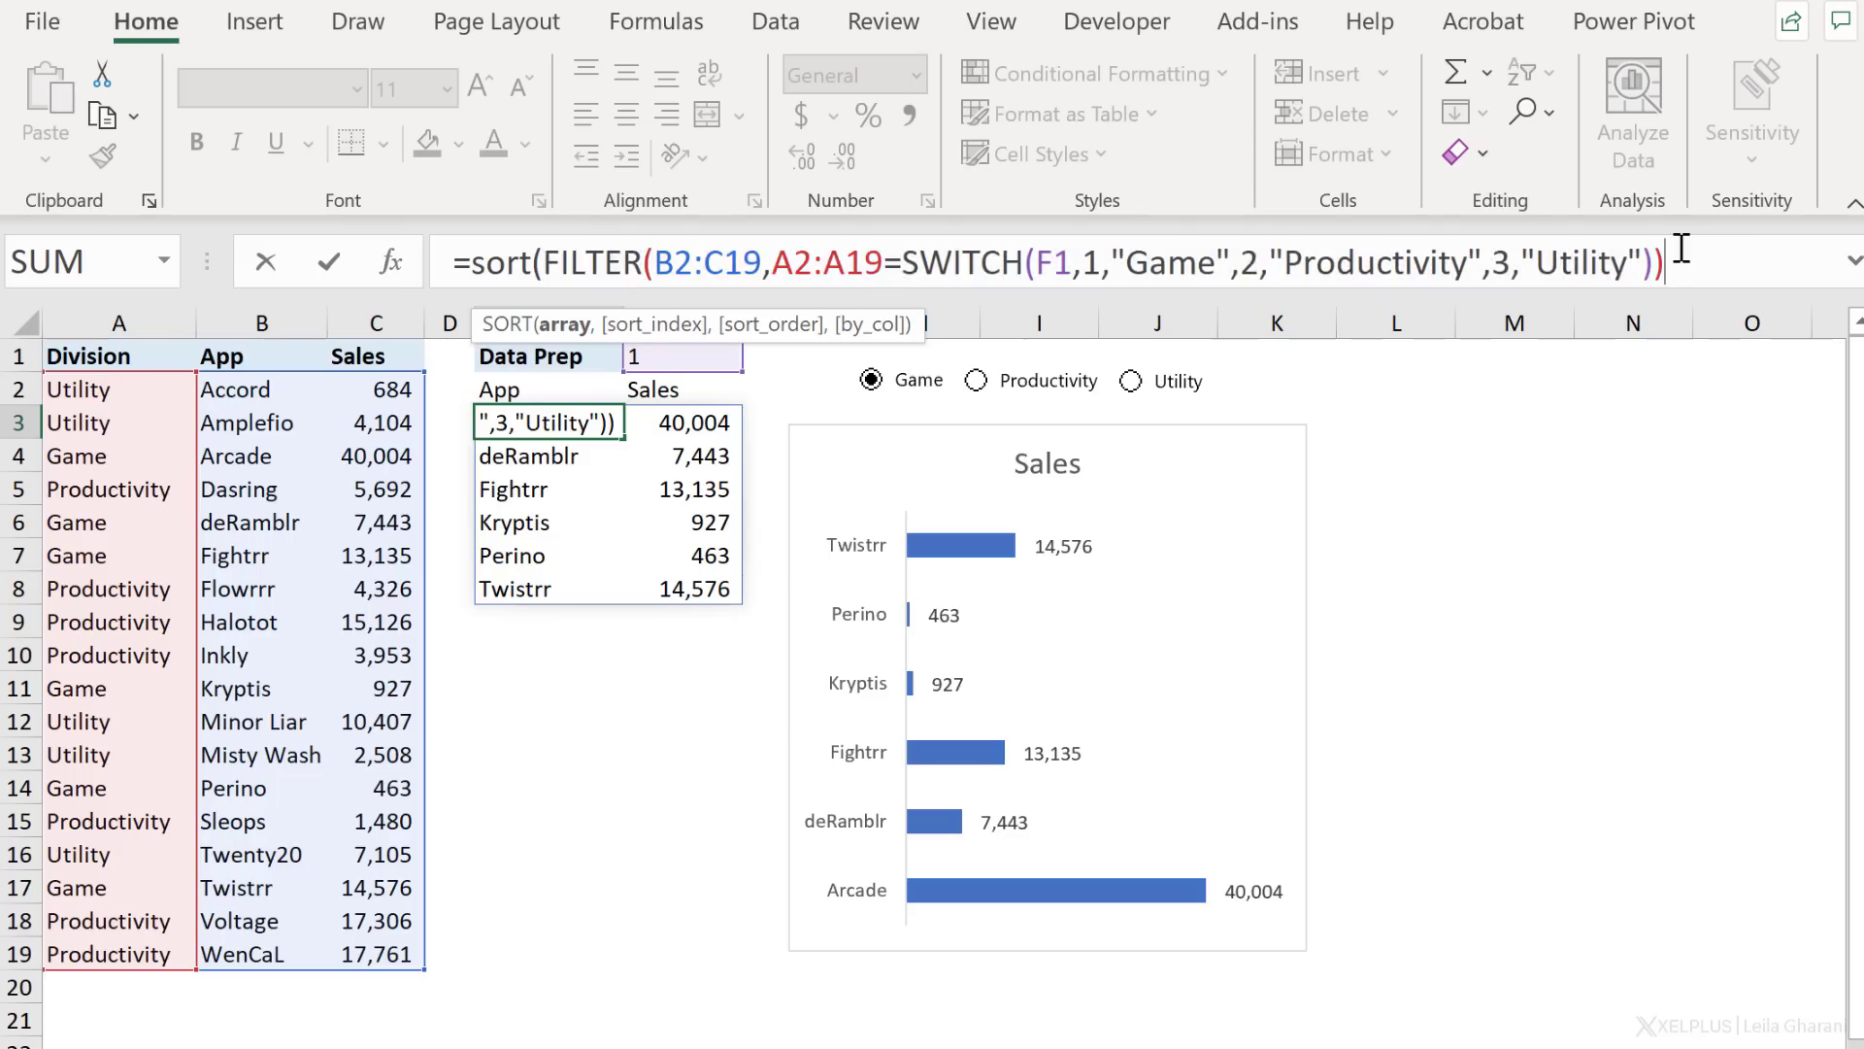
pyautogui.write(',')
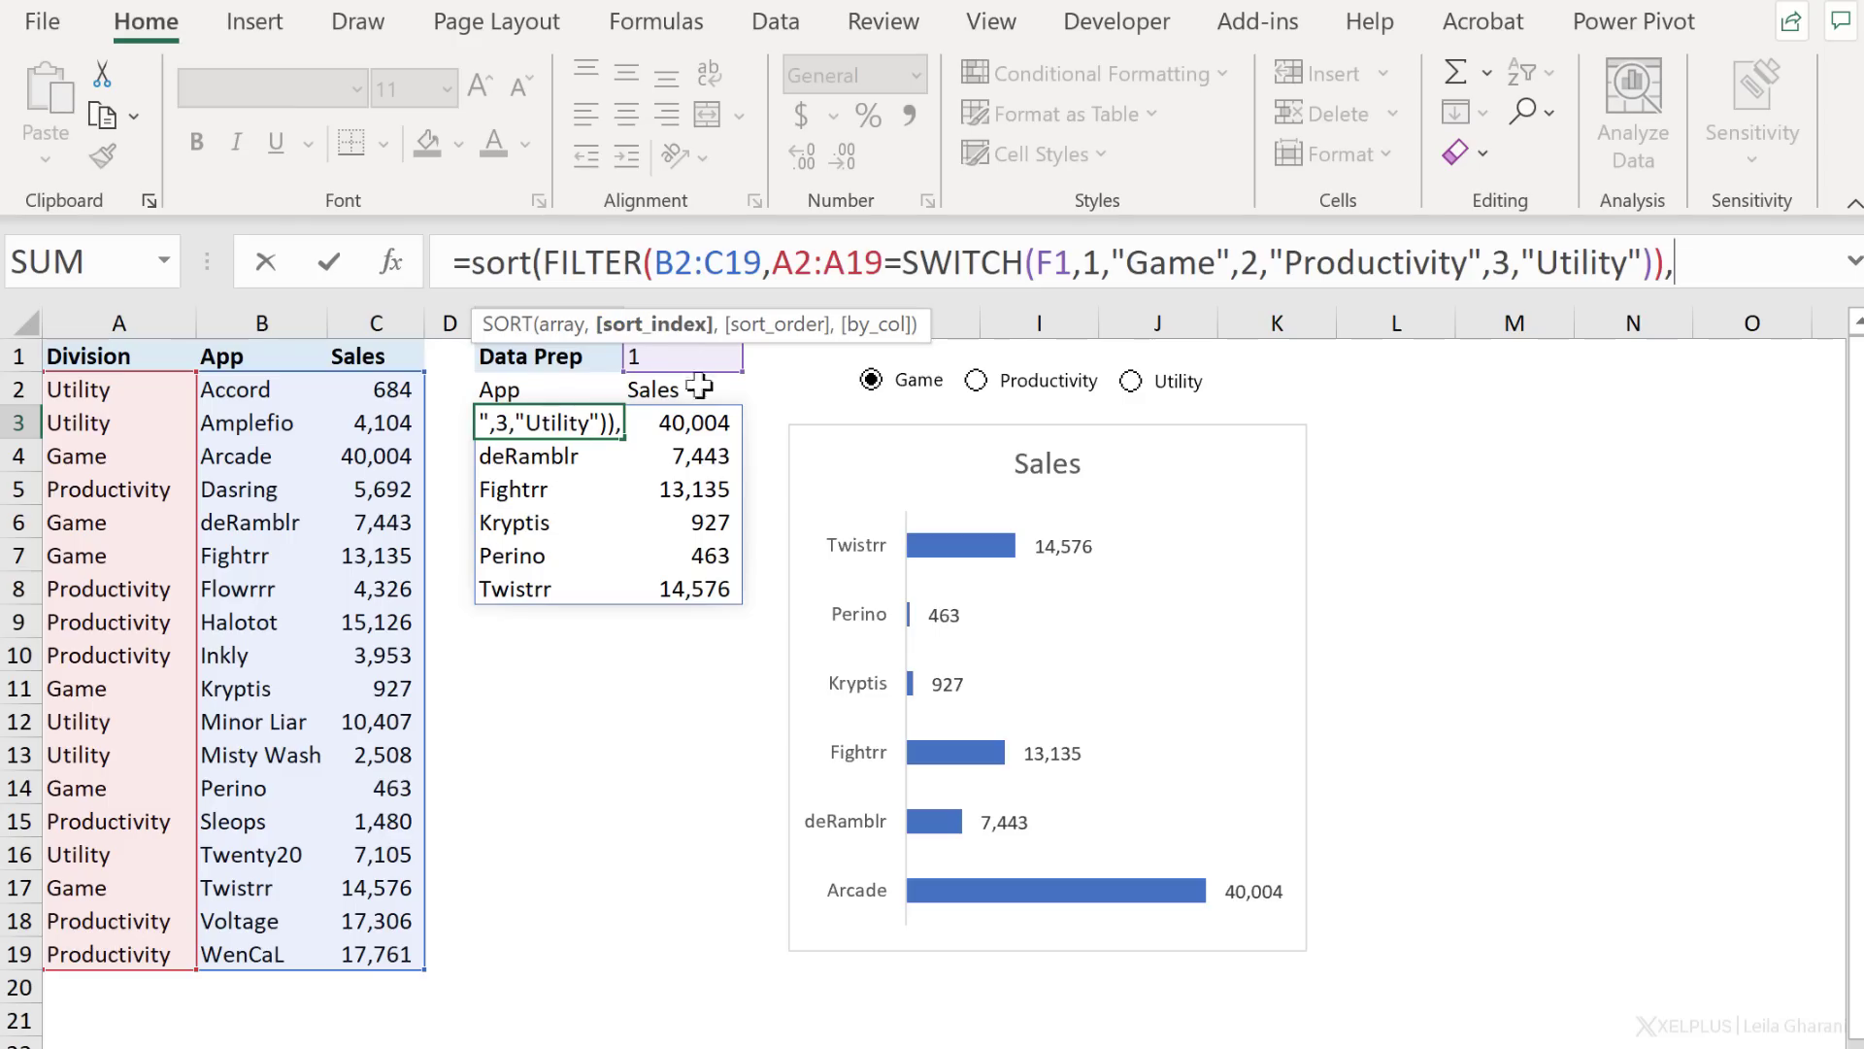
pyautogui.write('2')
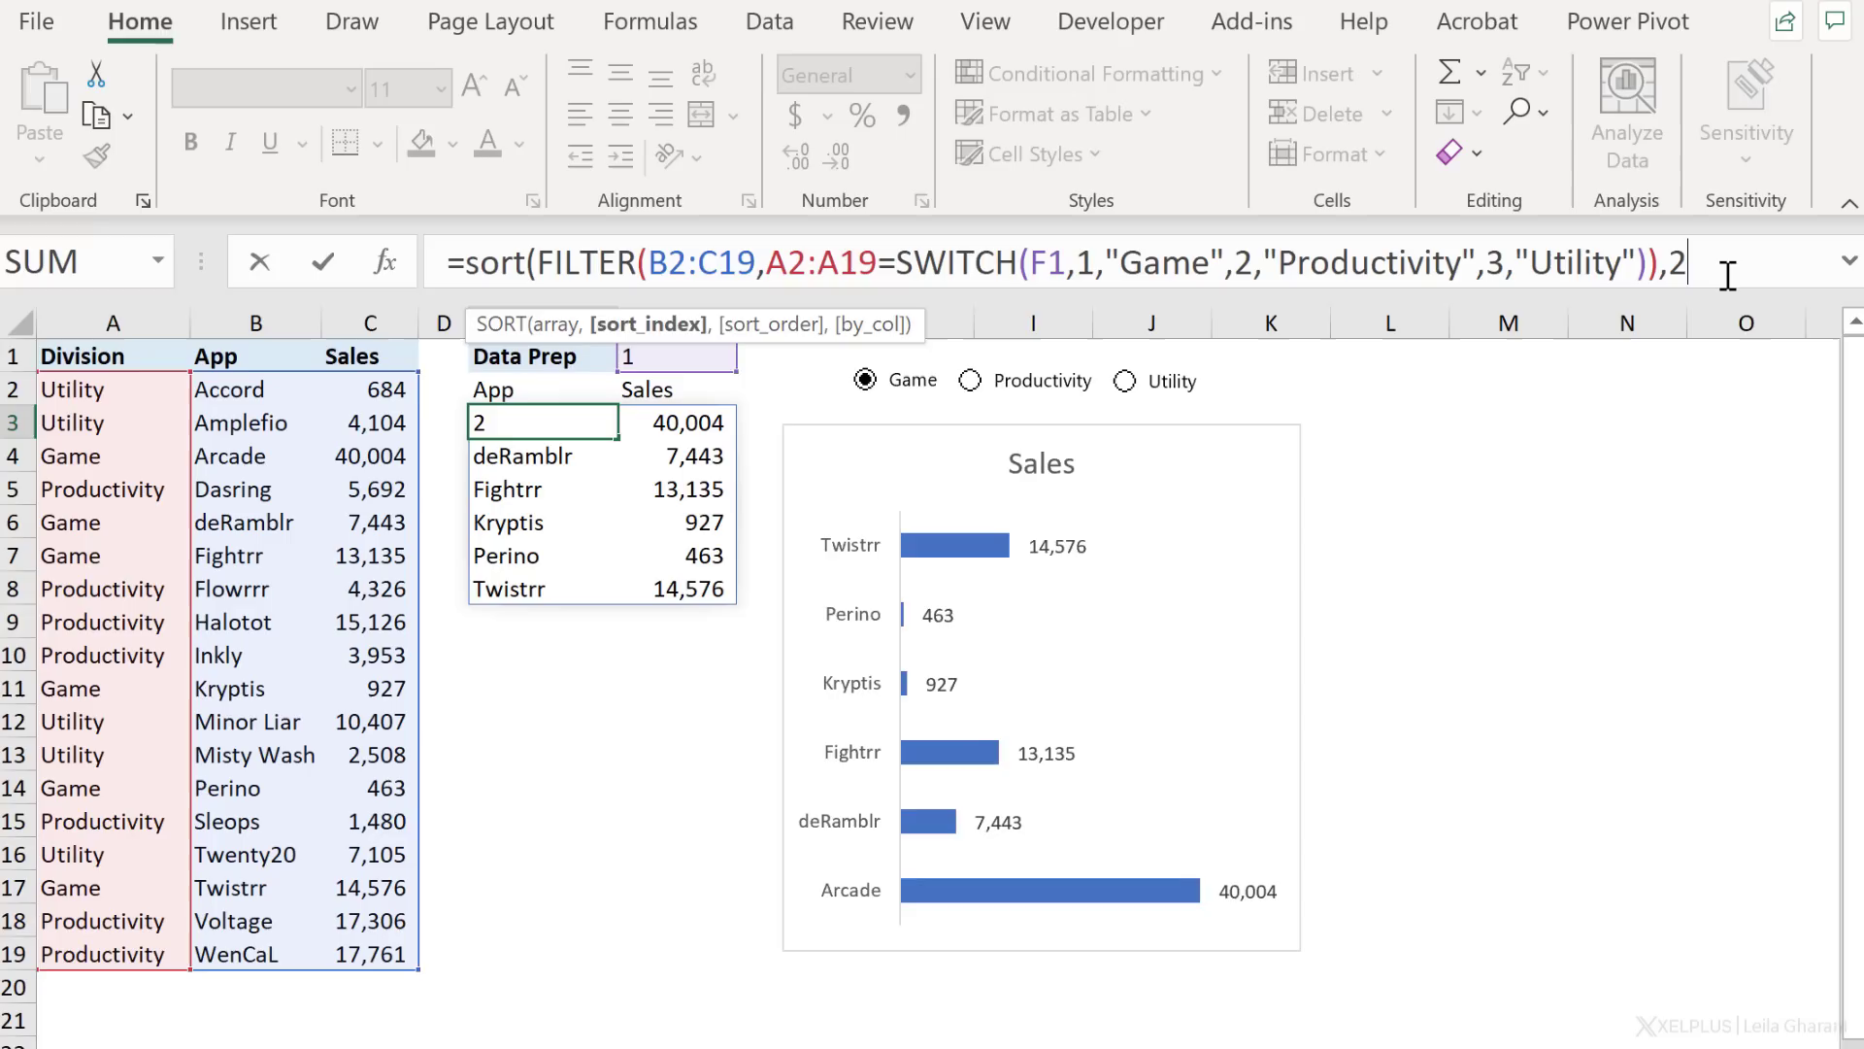
pyautogui.write(',')
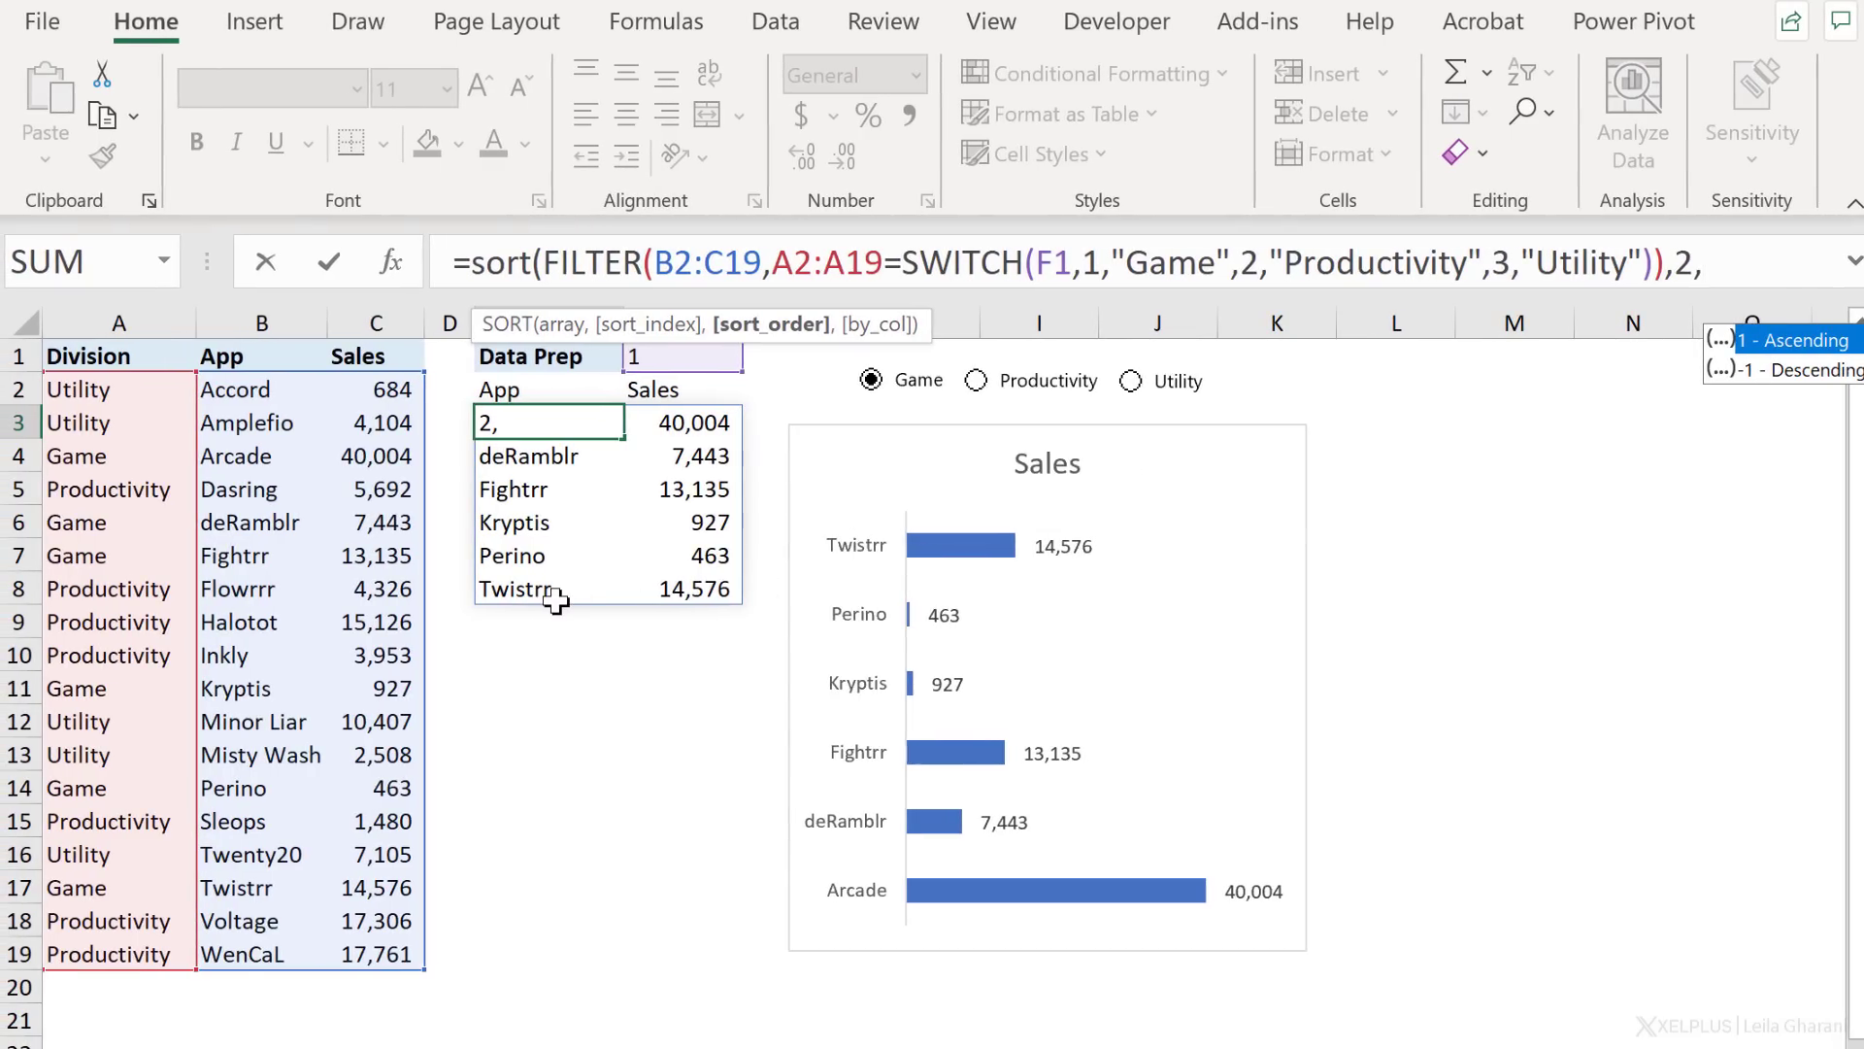
pyautogui.doubleClick(1804, 340)
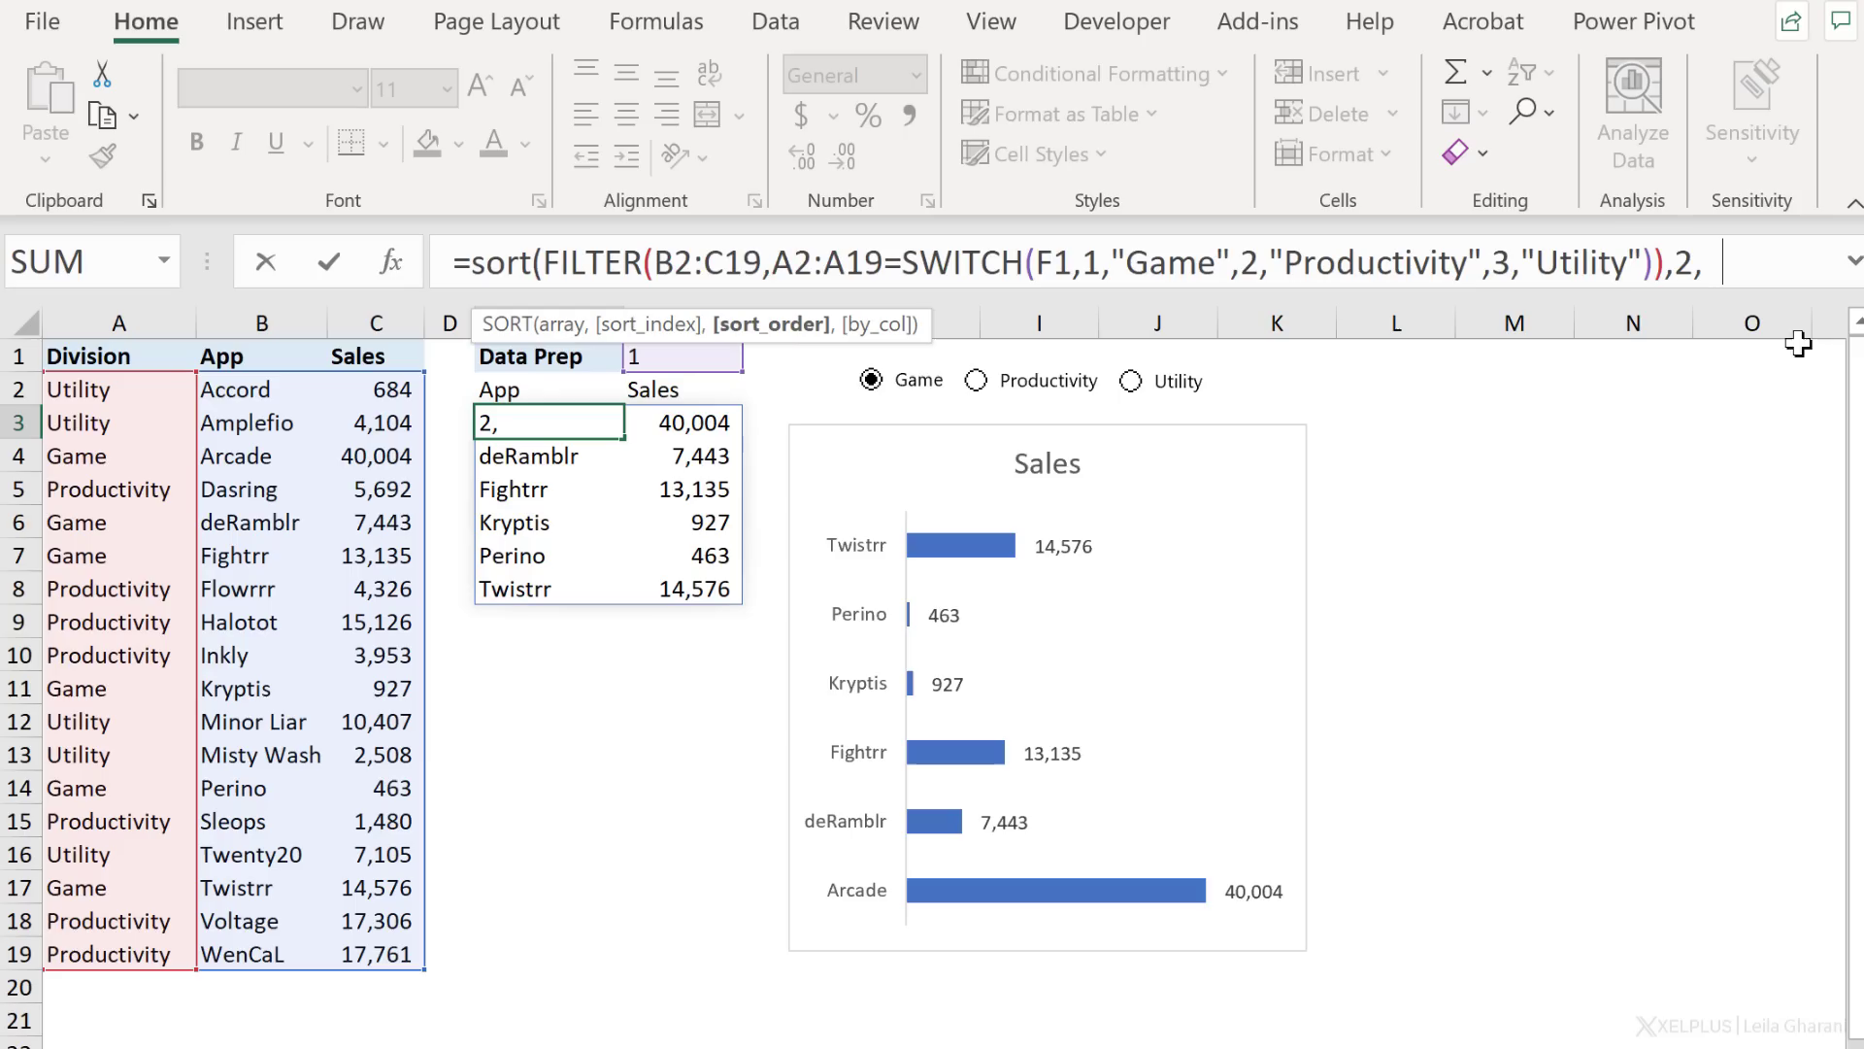
pyautogui.write(')')
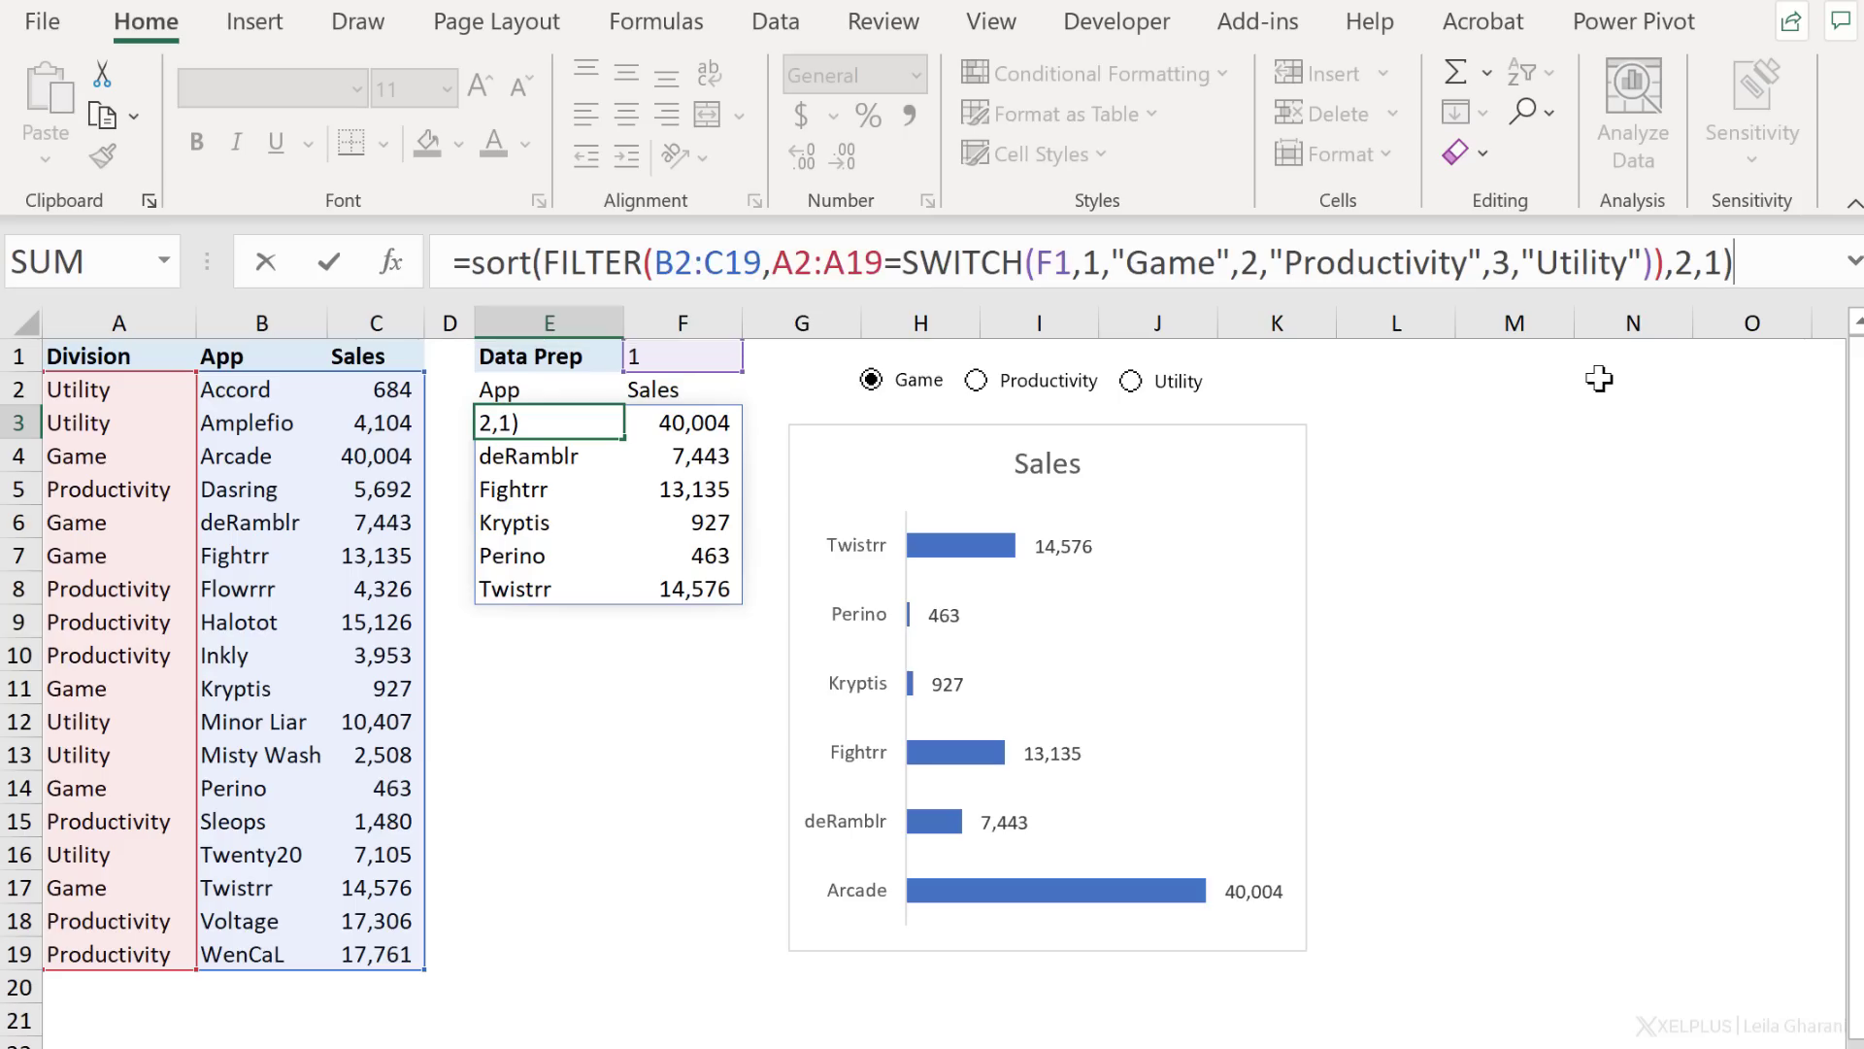
pyautogui.press('Return')
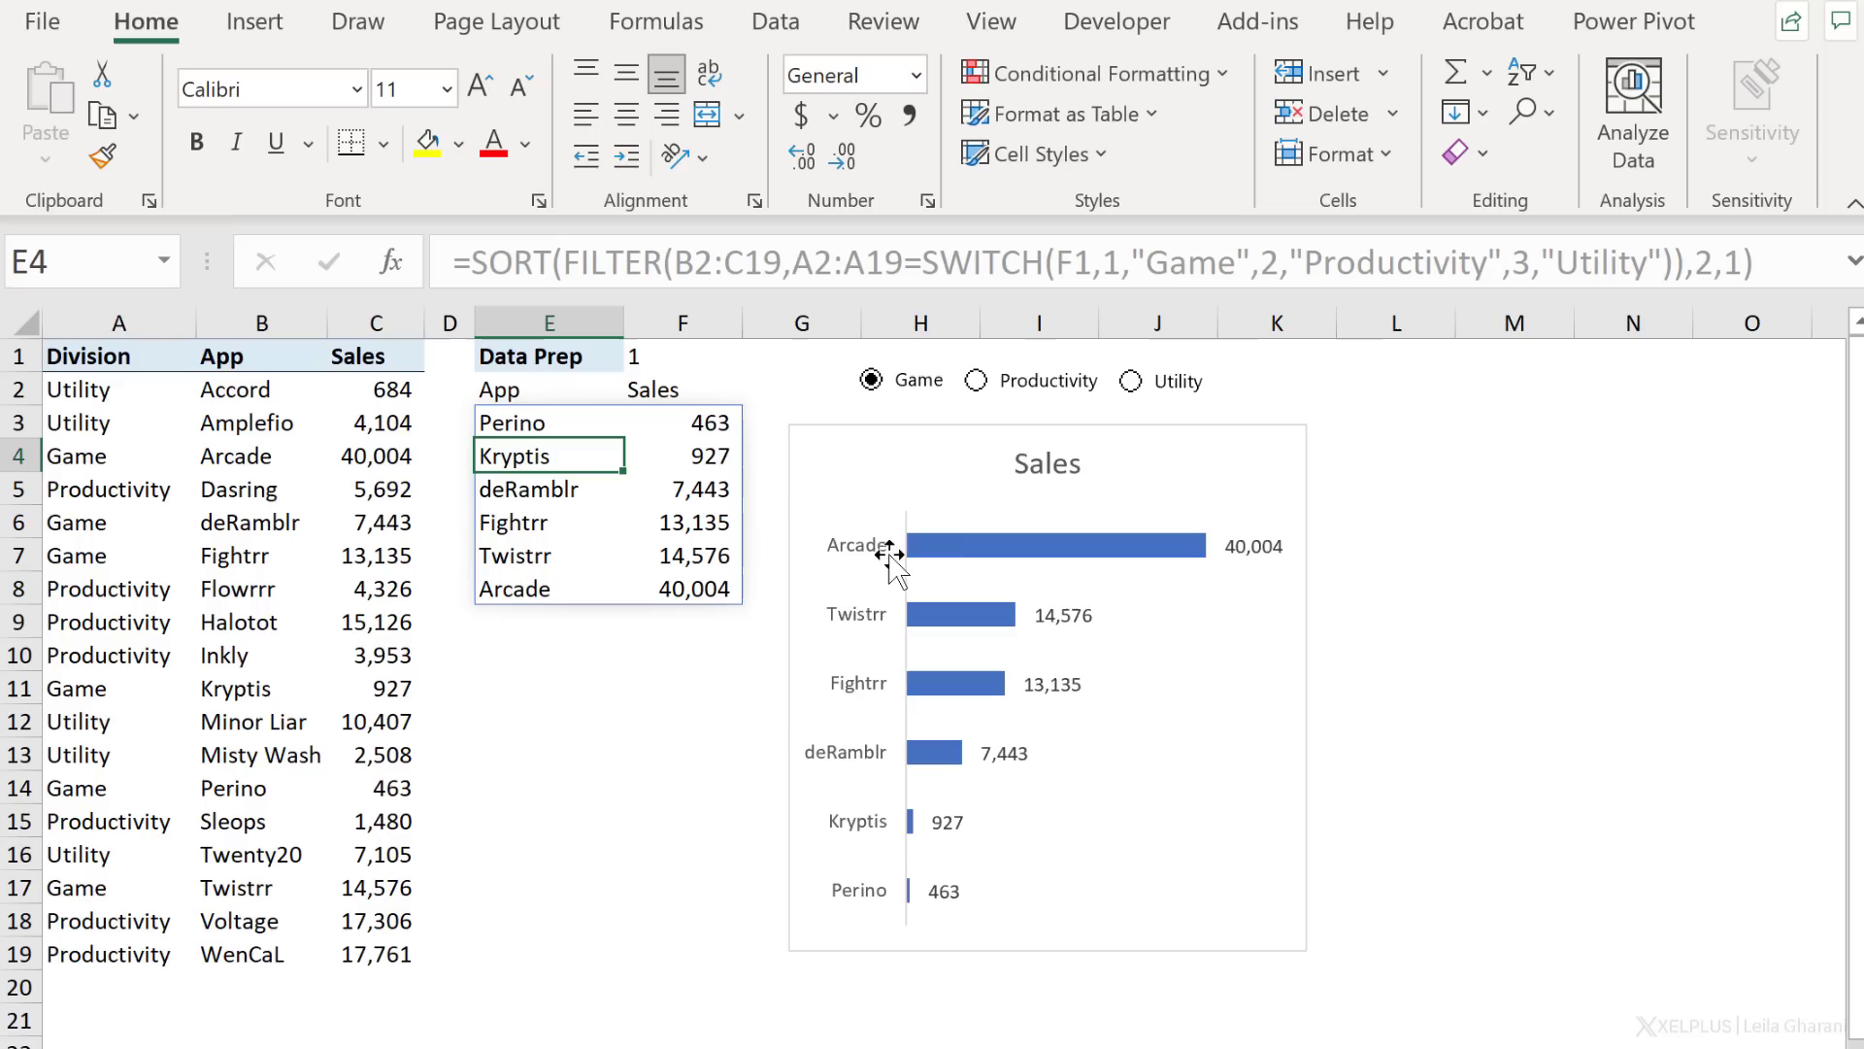
pyautogui.click(1035, 384)
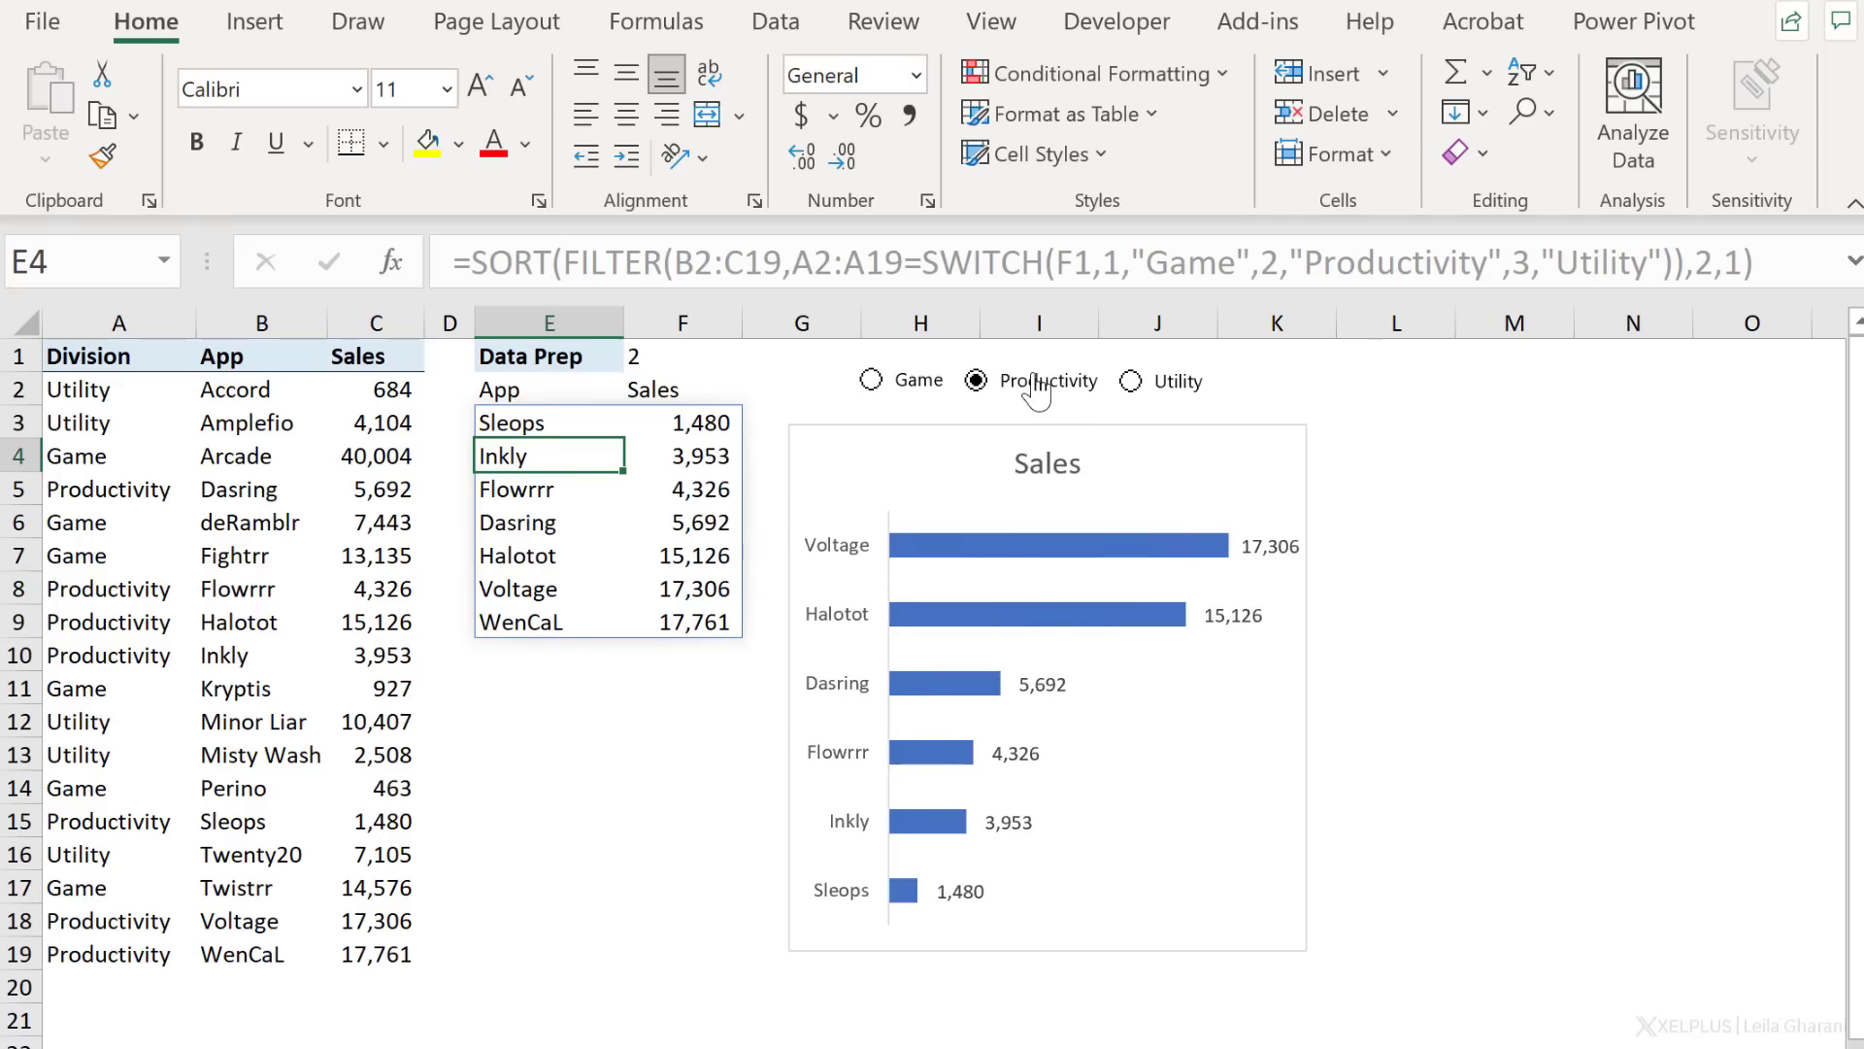
pyautogui.click(1132, 383)
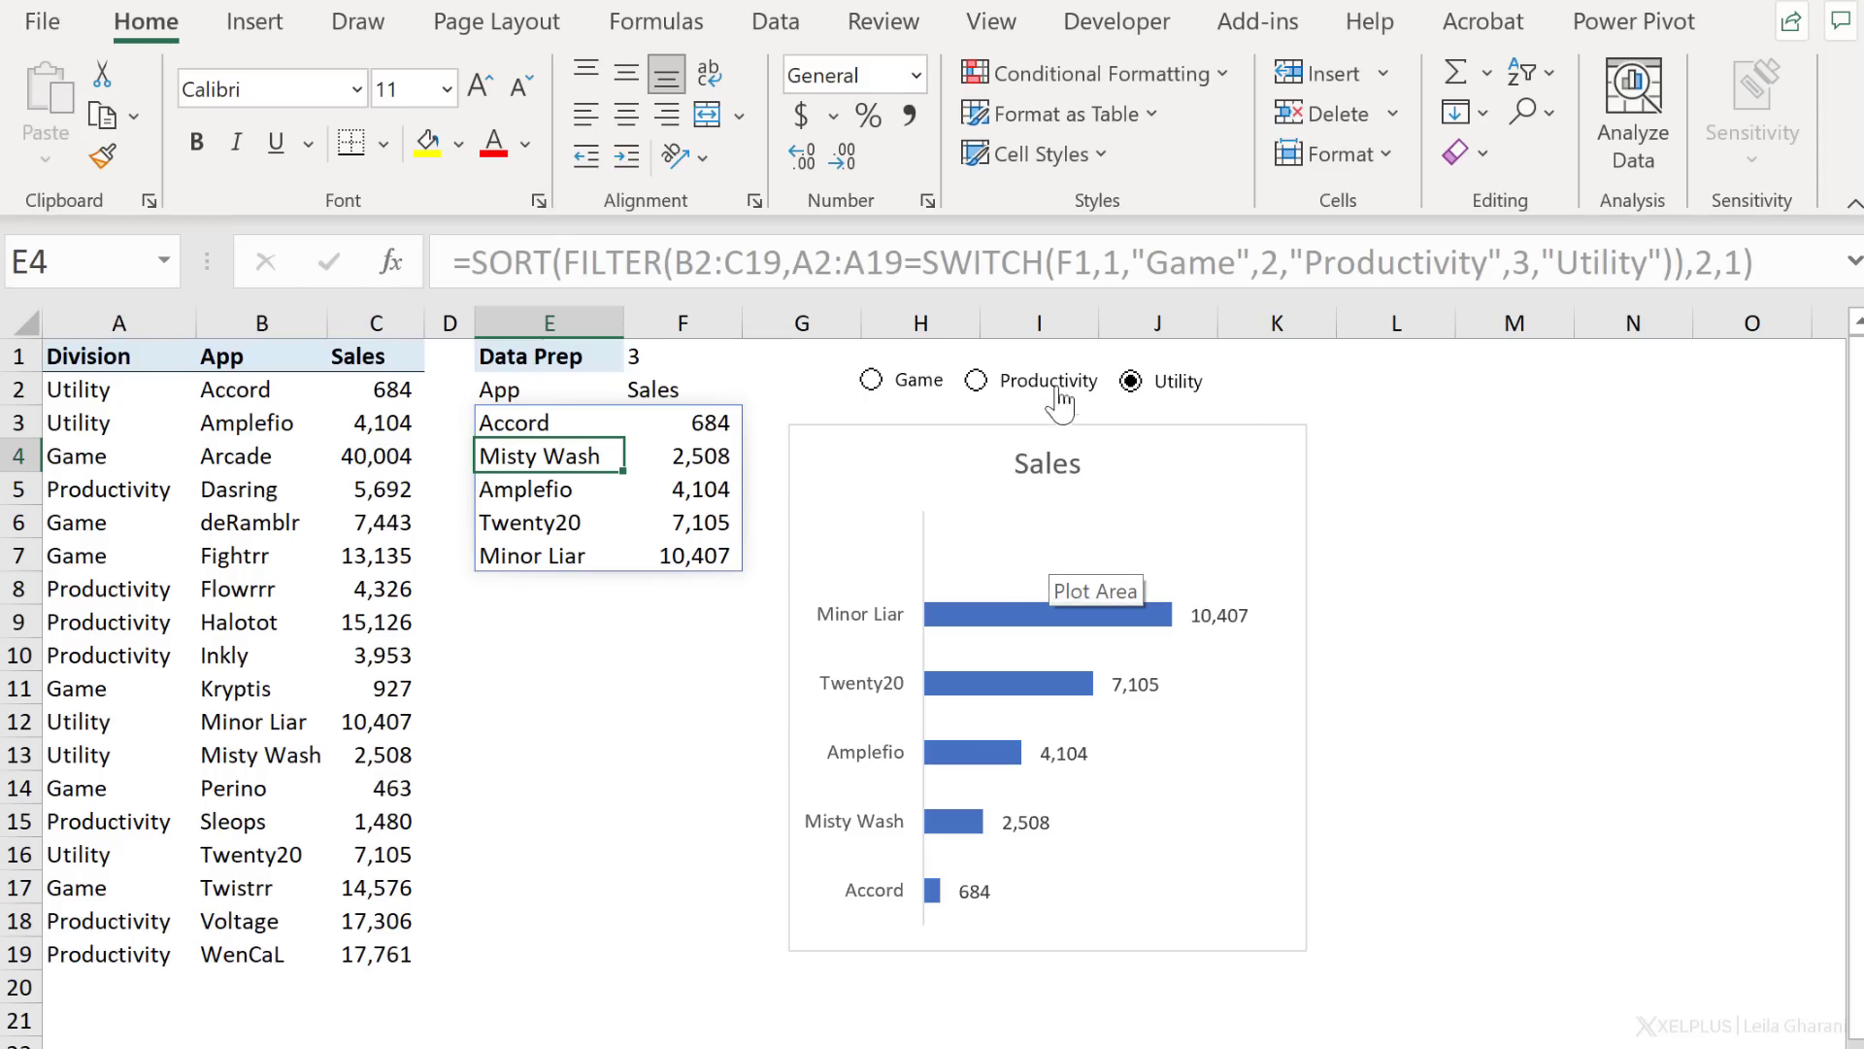
pyautogui.click(938, 380)
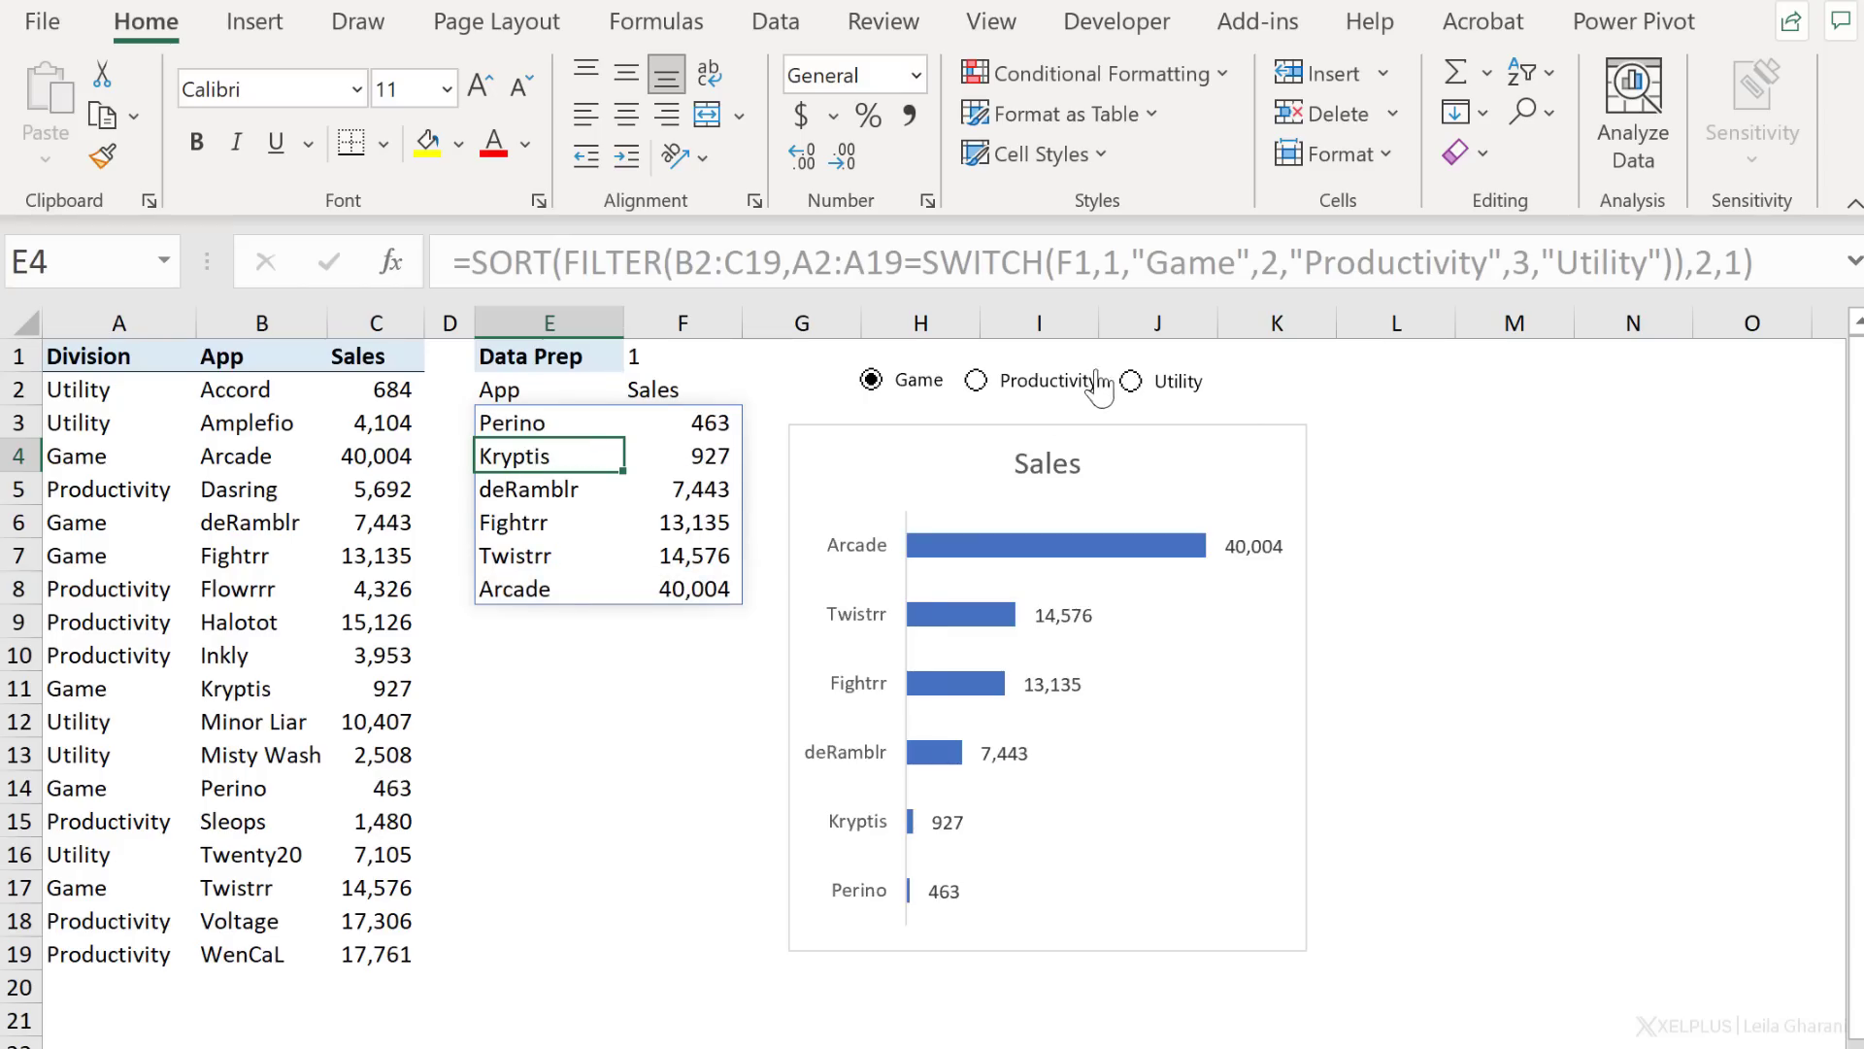
pyautogui.click(1131, 382)
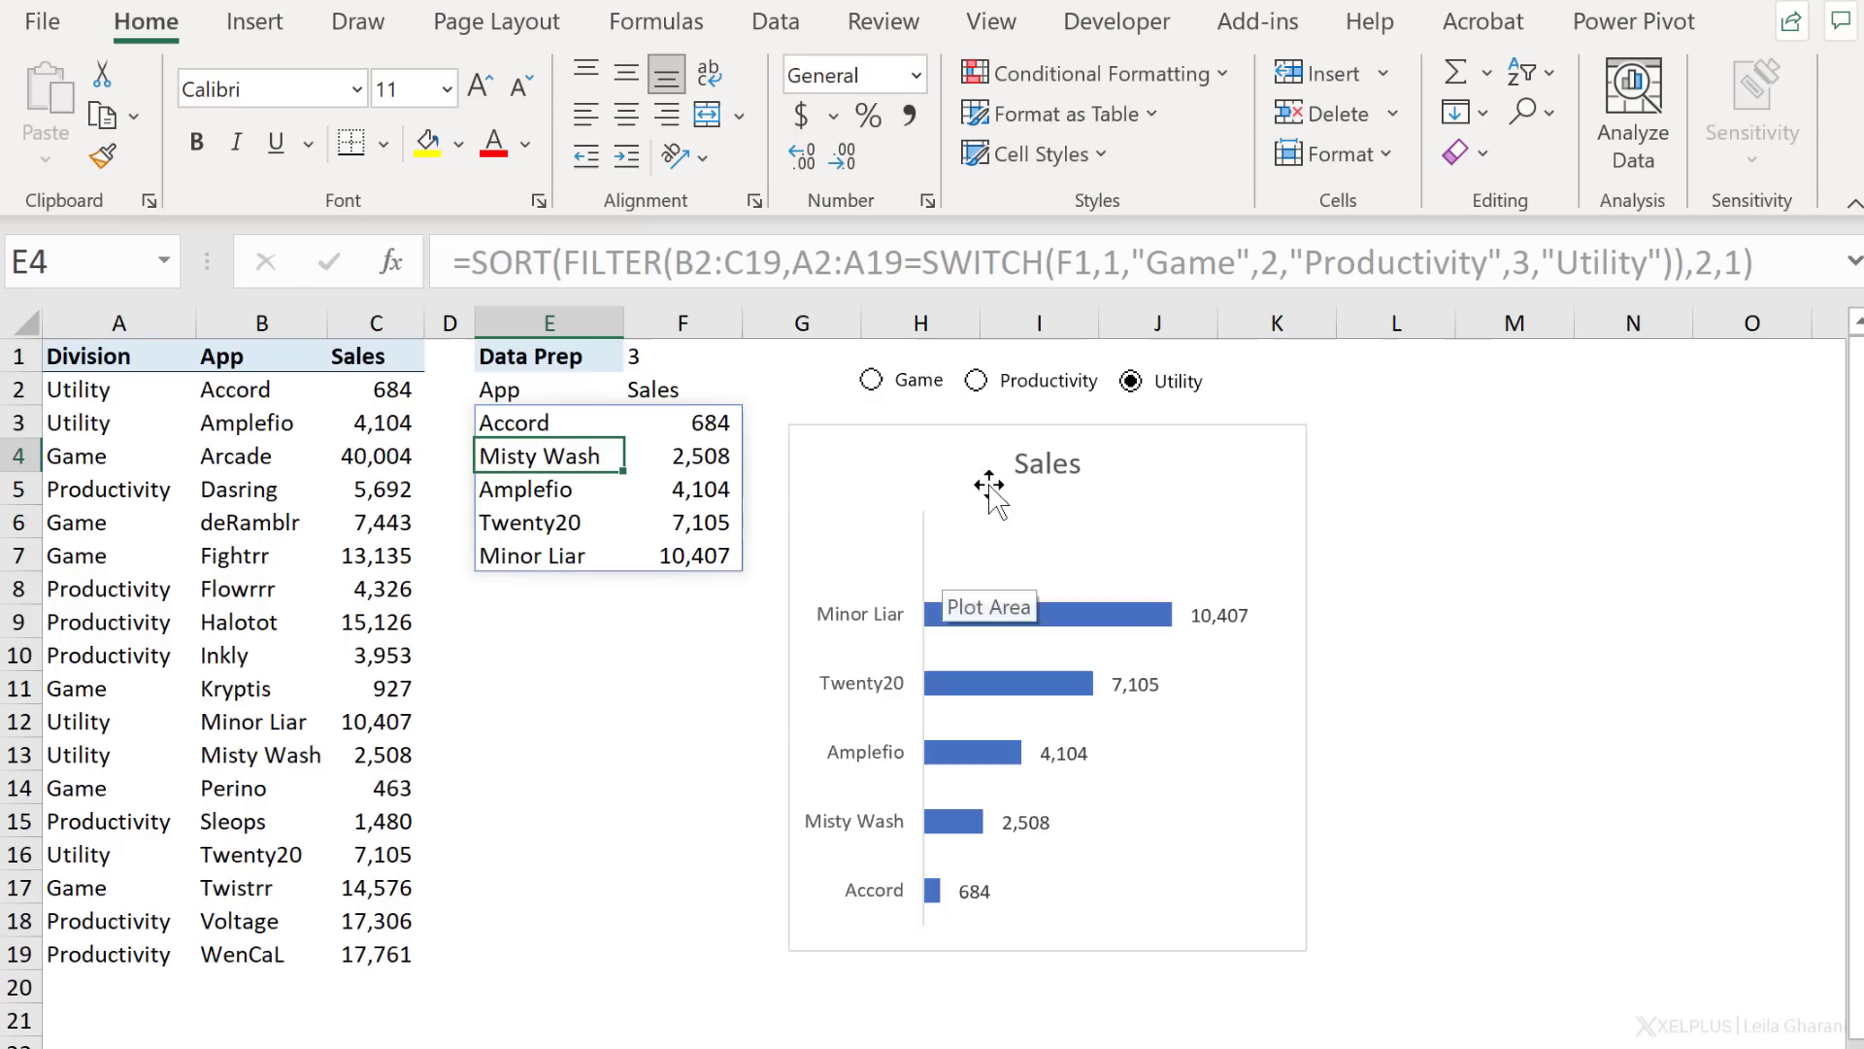
pyautogui.click(1054, 396)
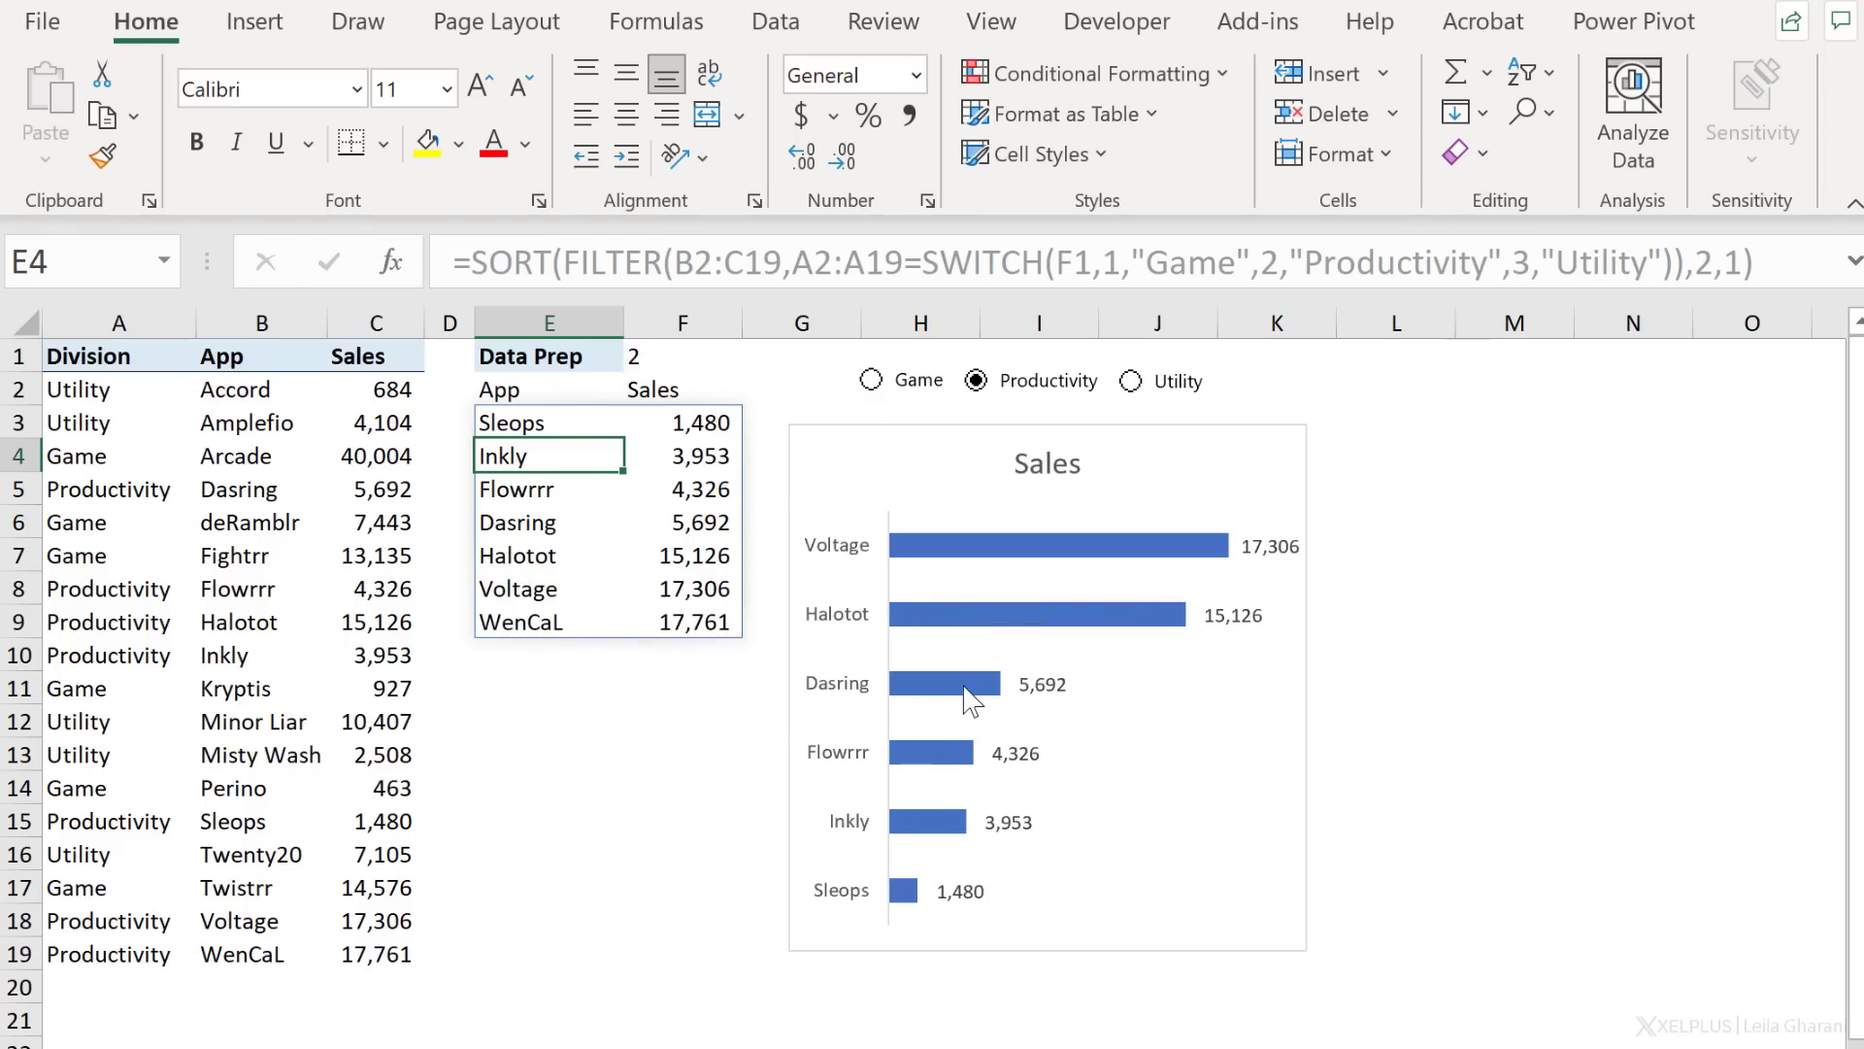
pyautogui.click(969, 697)
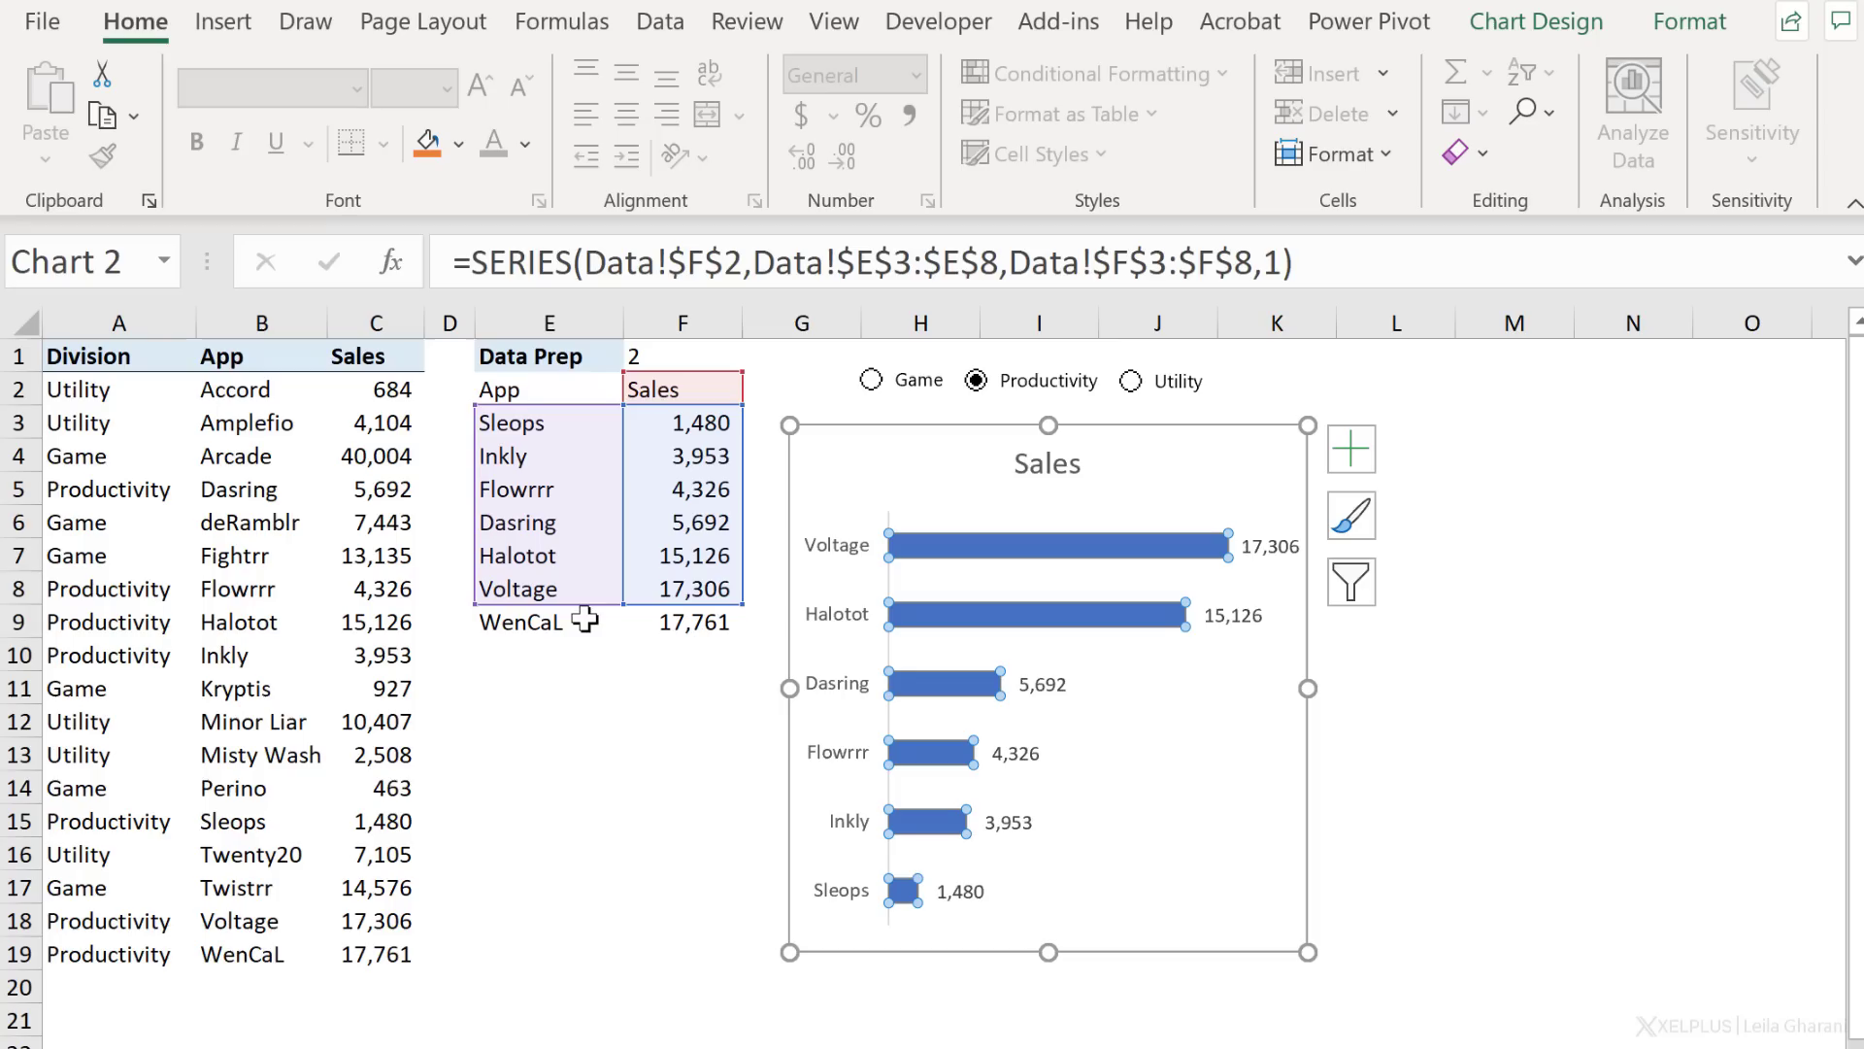
pyautogui.click(874, 382)
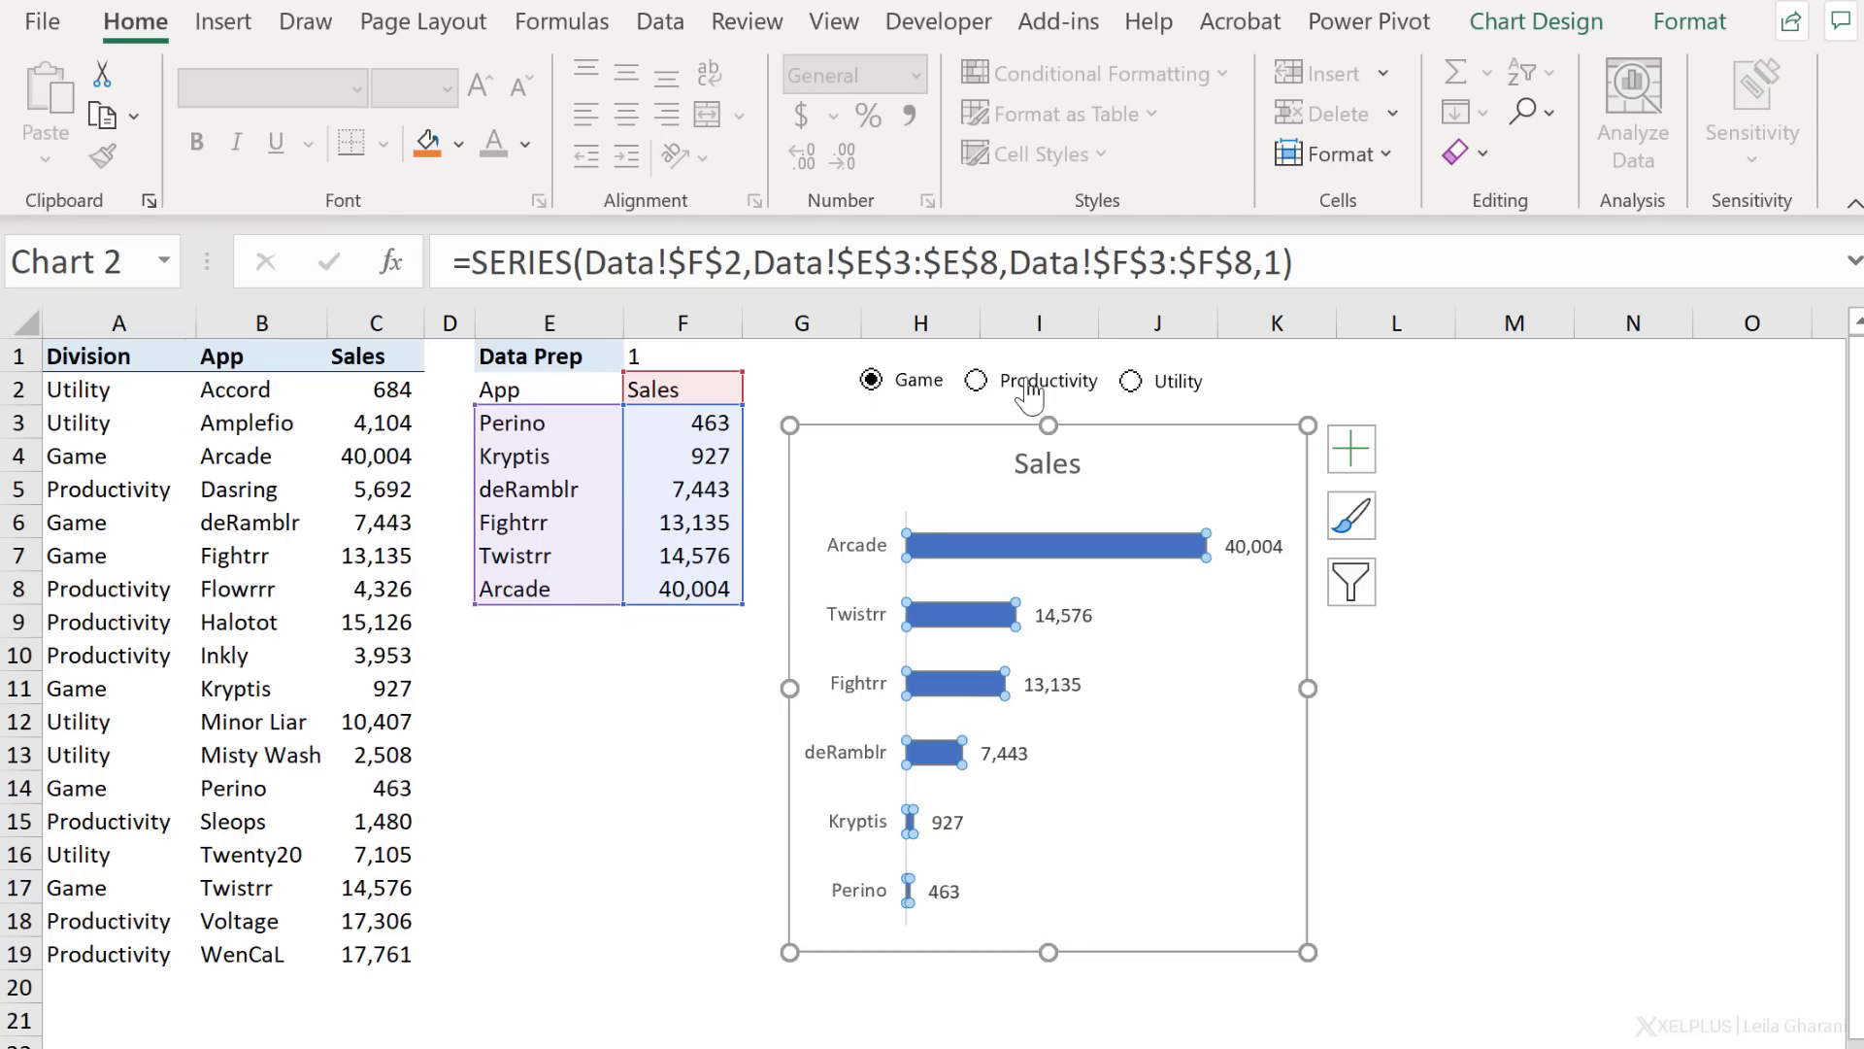
pyautogui.click(1029, 388)
pyautogui.click(1165, 388)
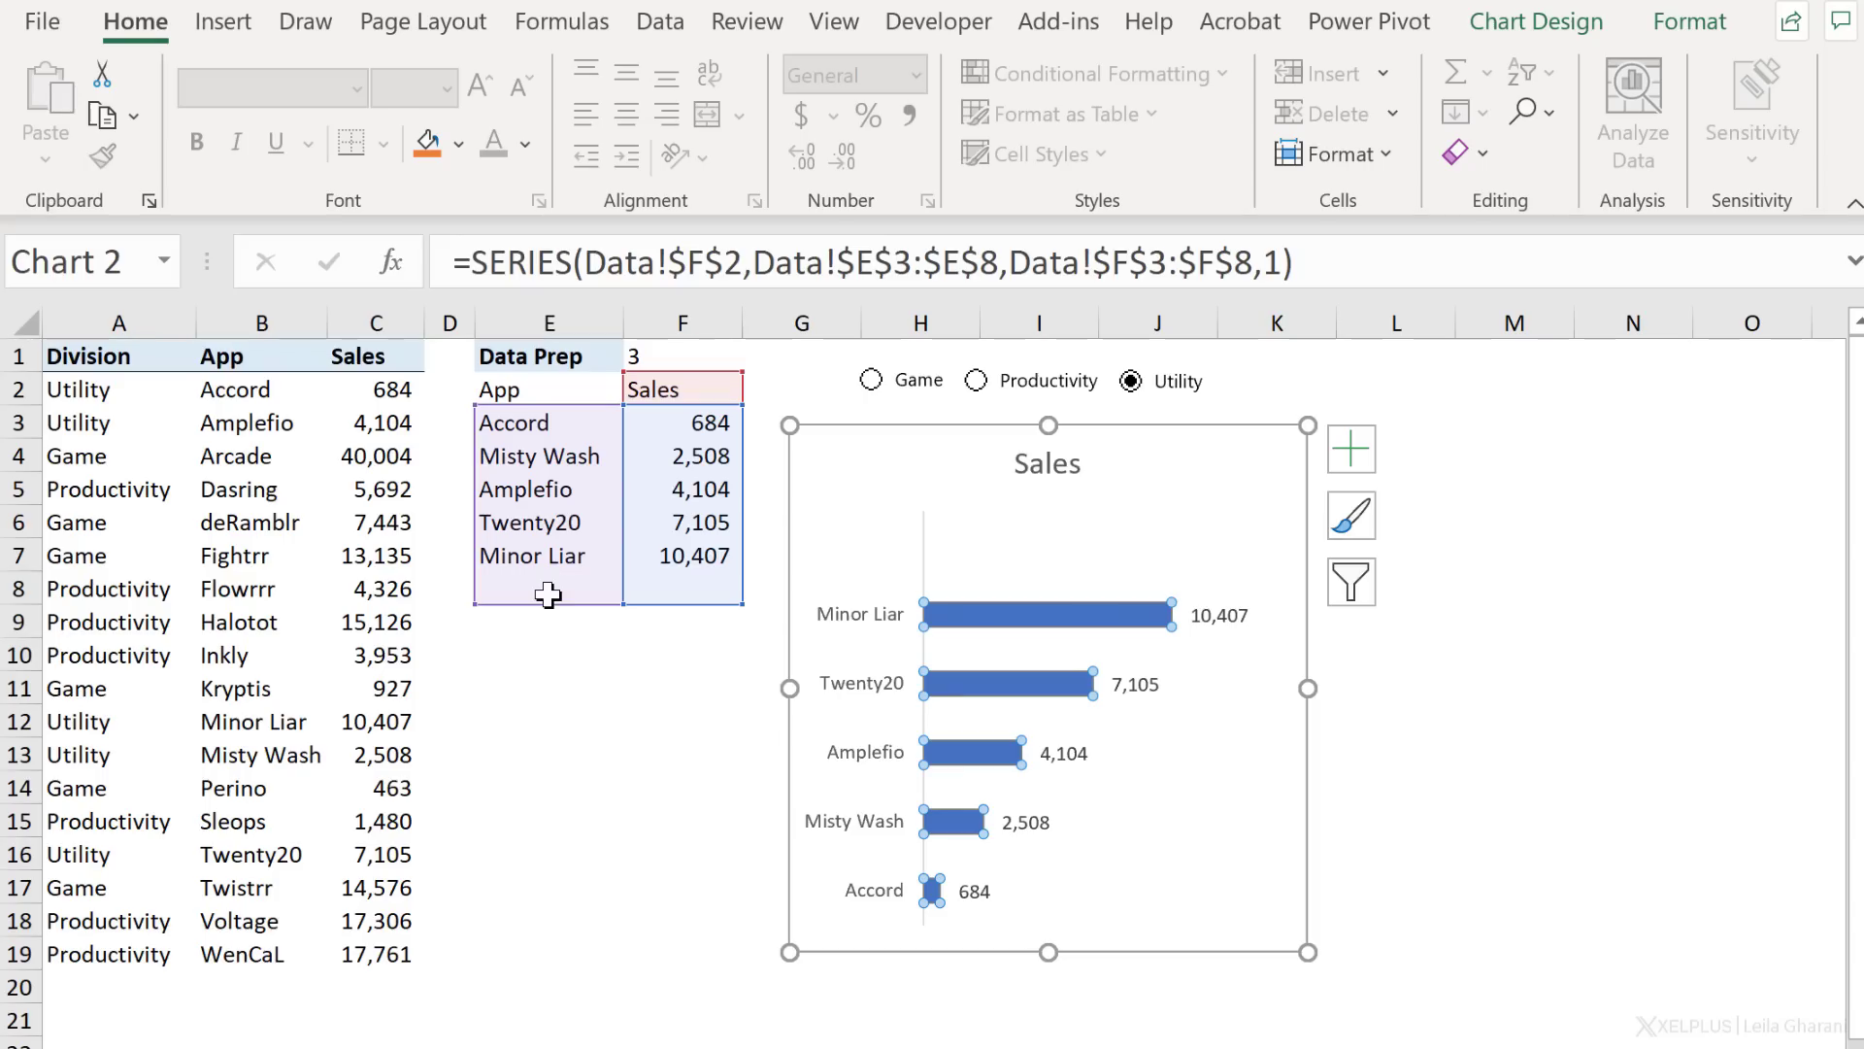
pyautogui.click(871, 380)
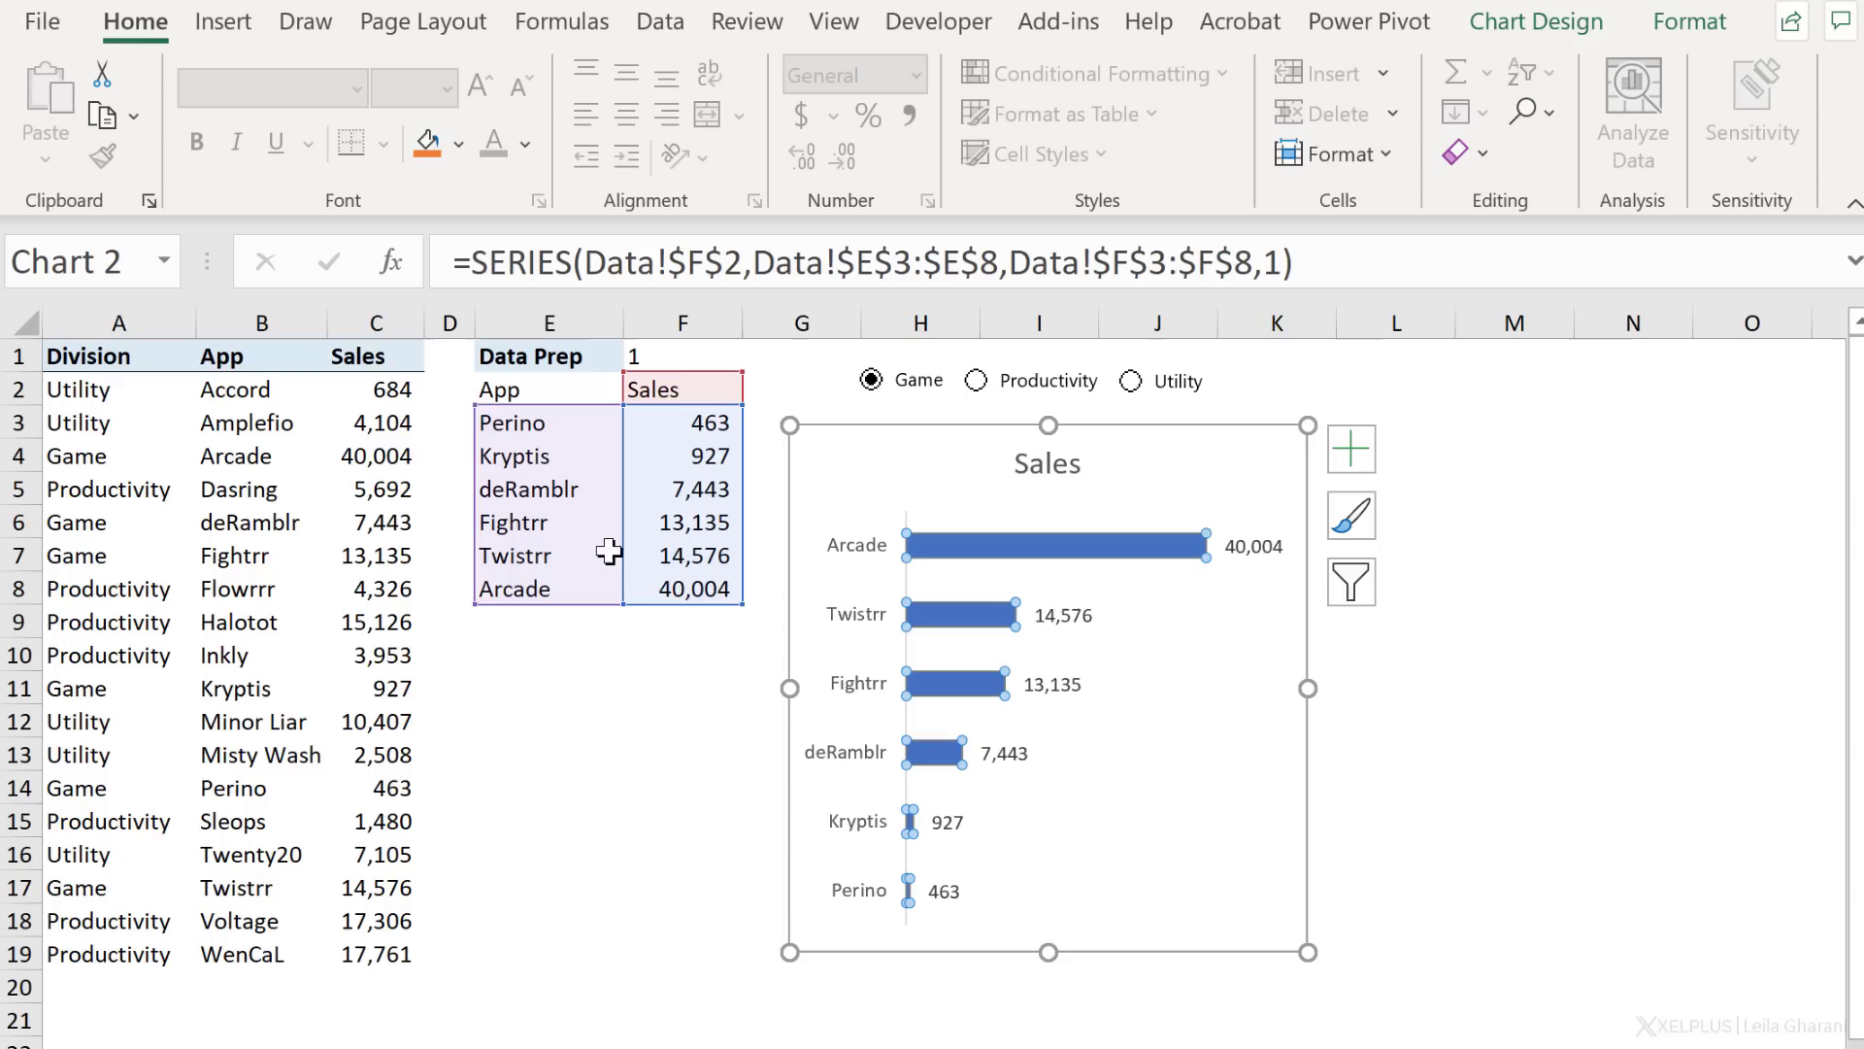
pyautogui.rightClick(956, 543)
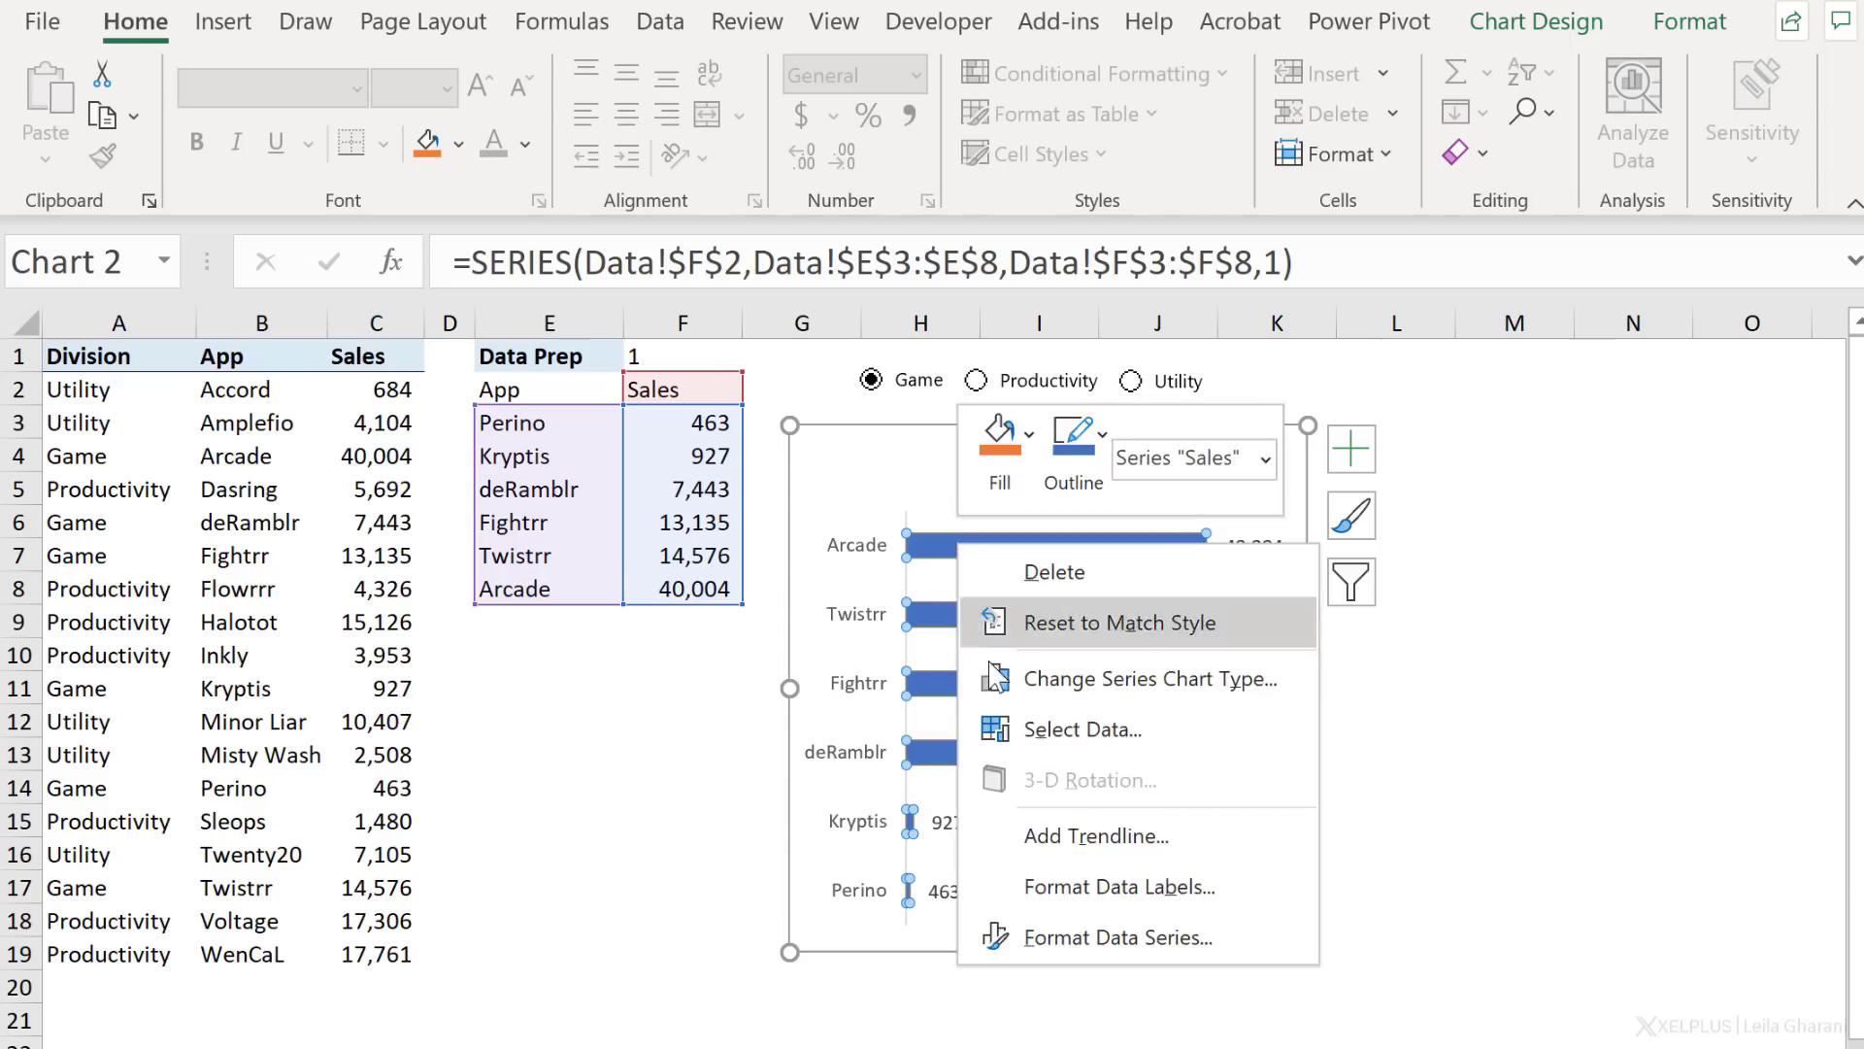
pyautogui.click(1058, 732)
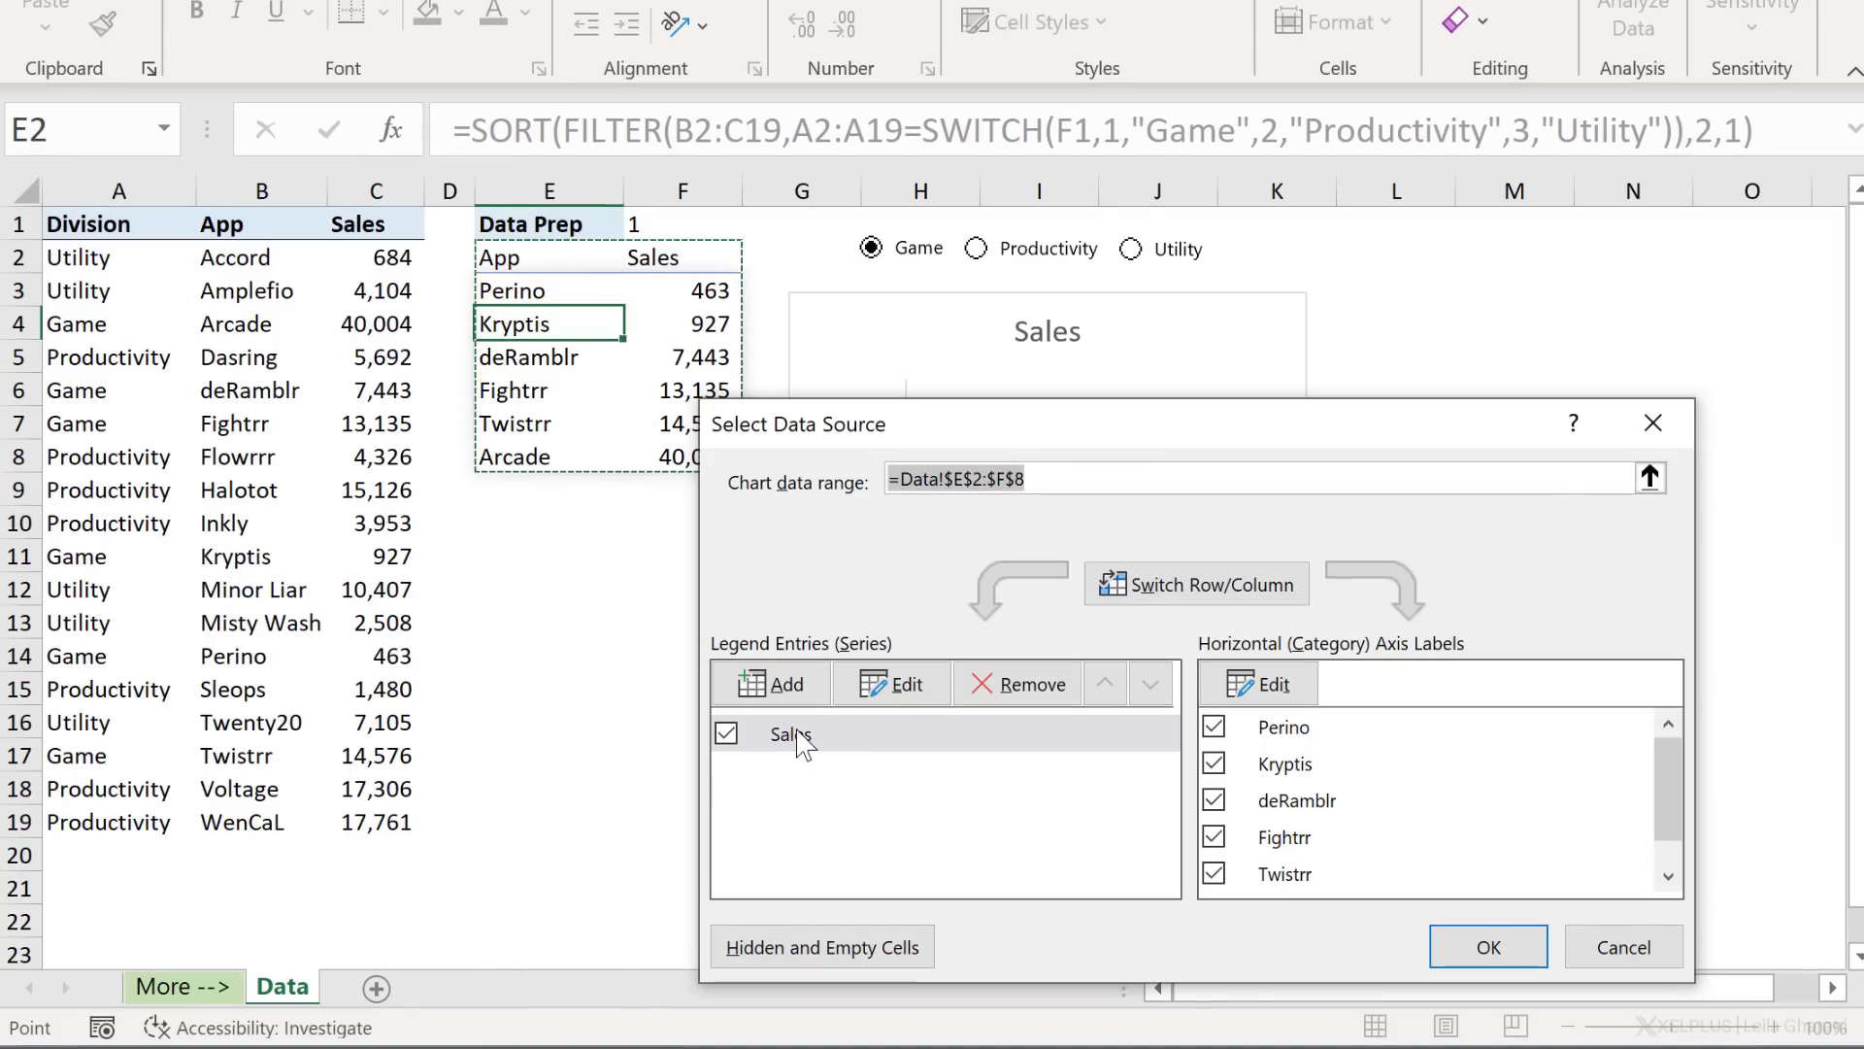
pyautogui.click(798, 736)
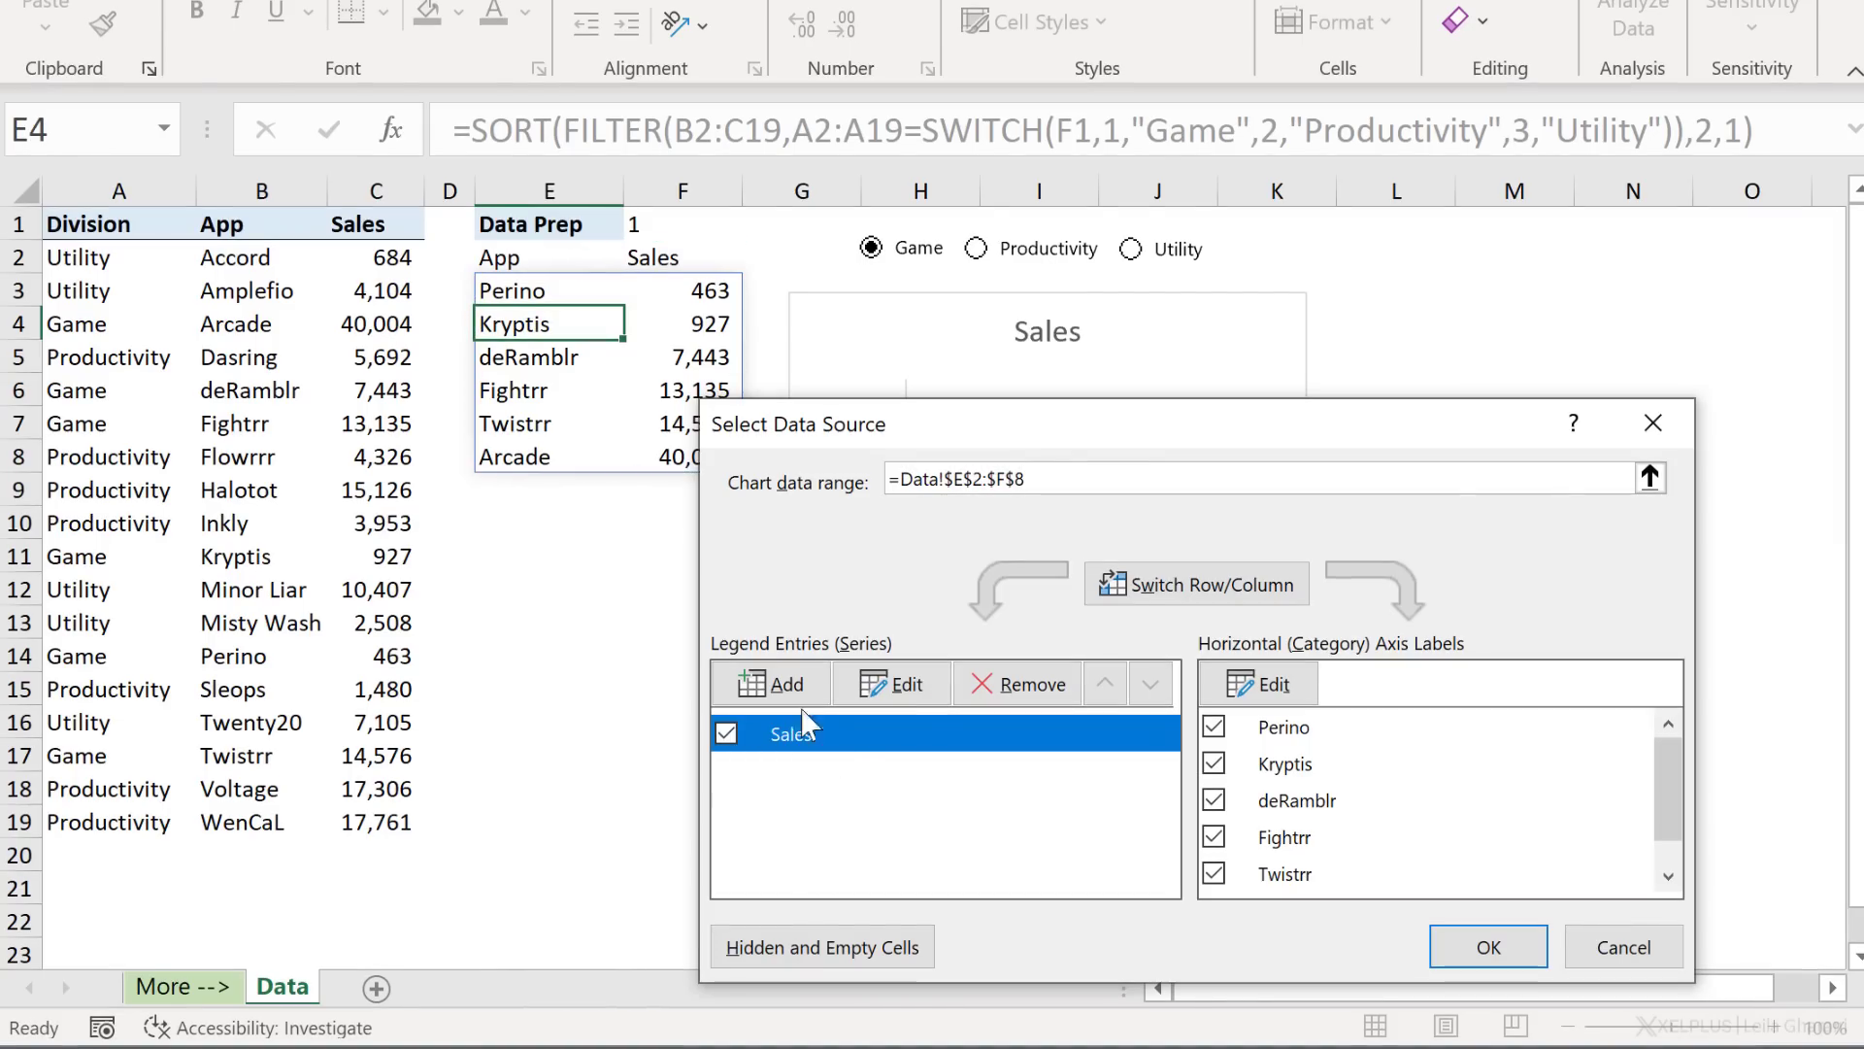
pyautogui.click(891, 683)
pyautogui.click(1117, 748)
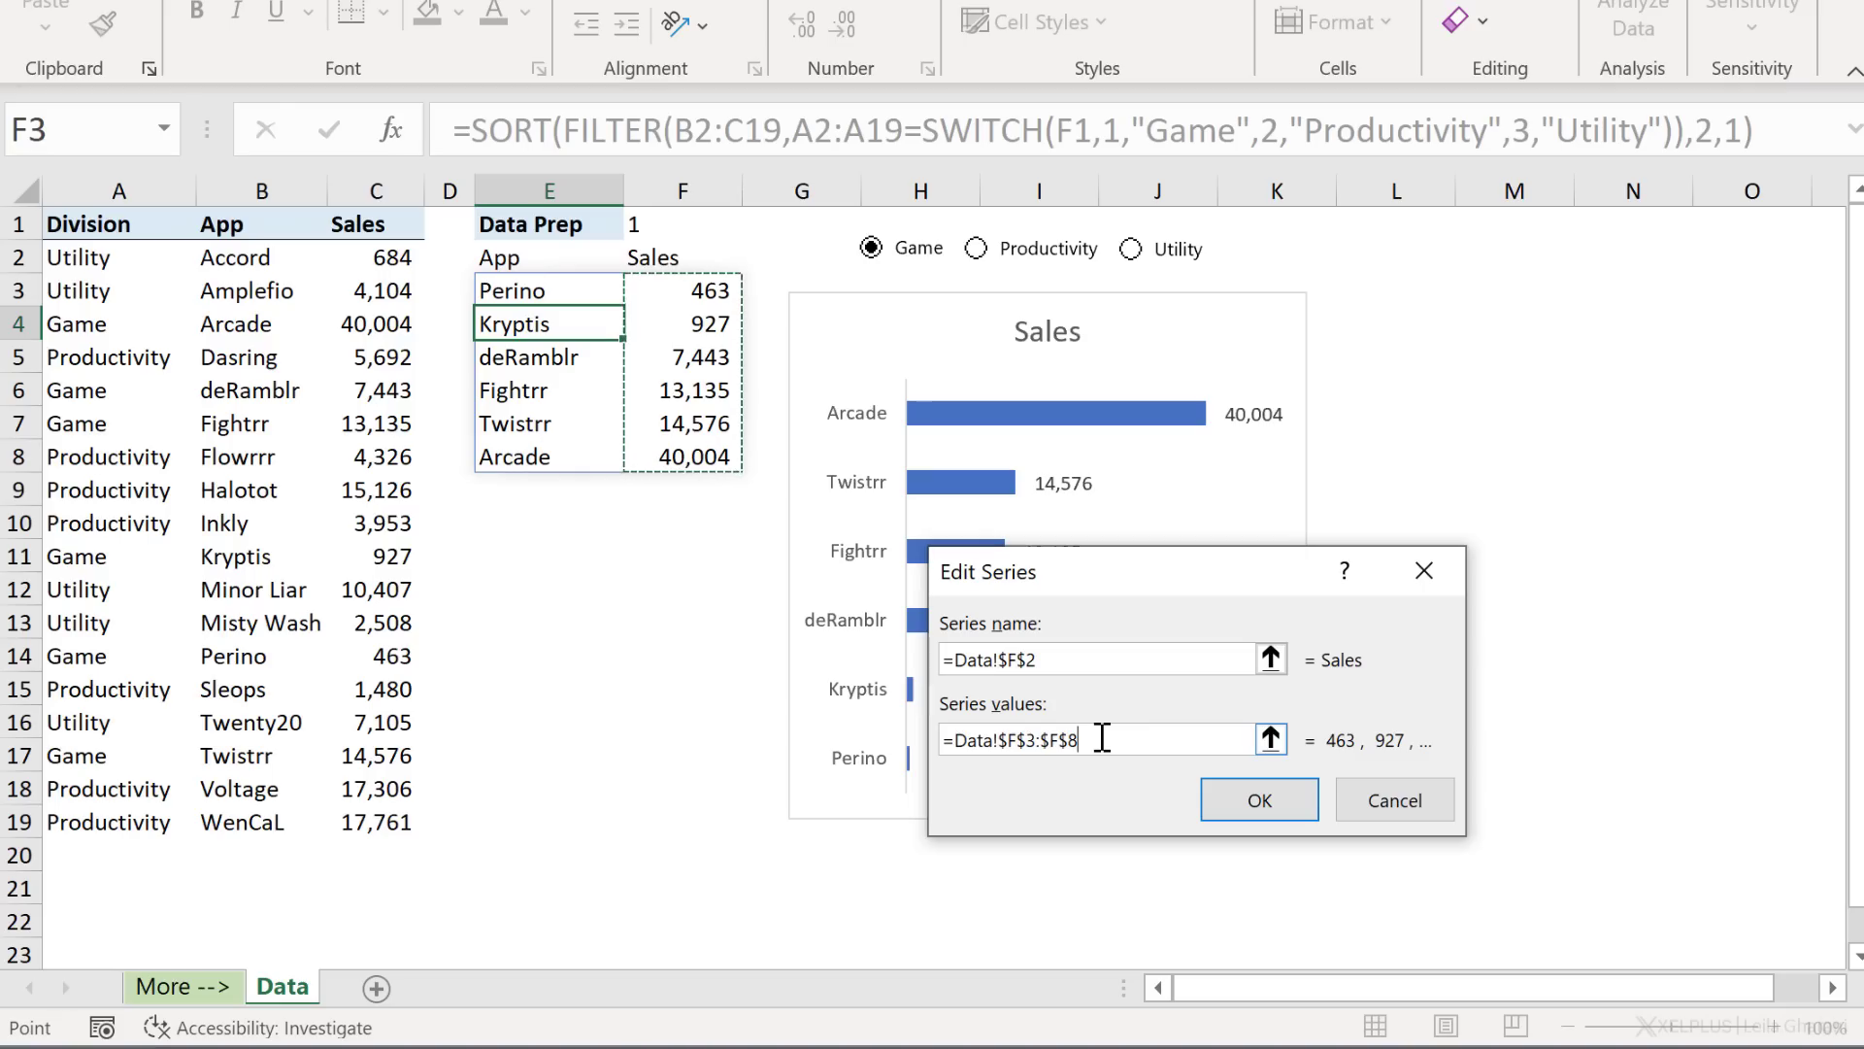
pyautogui.click(1041, 740)
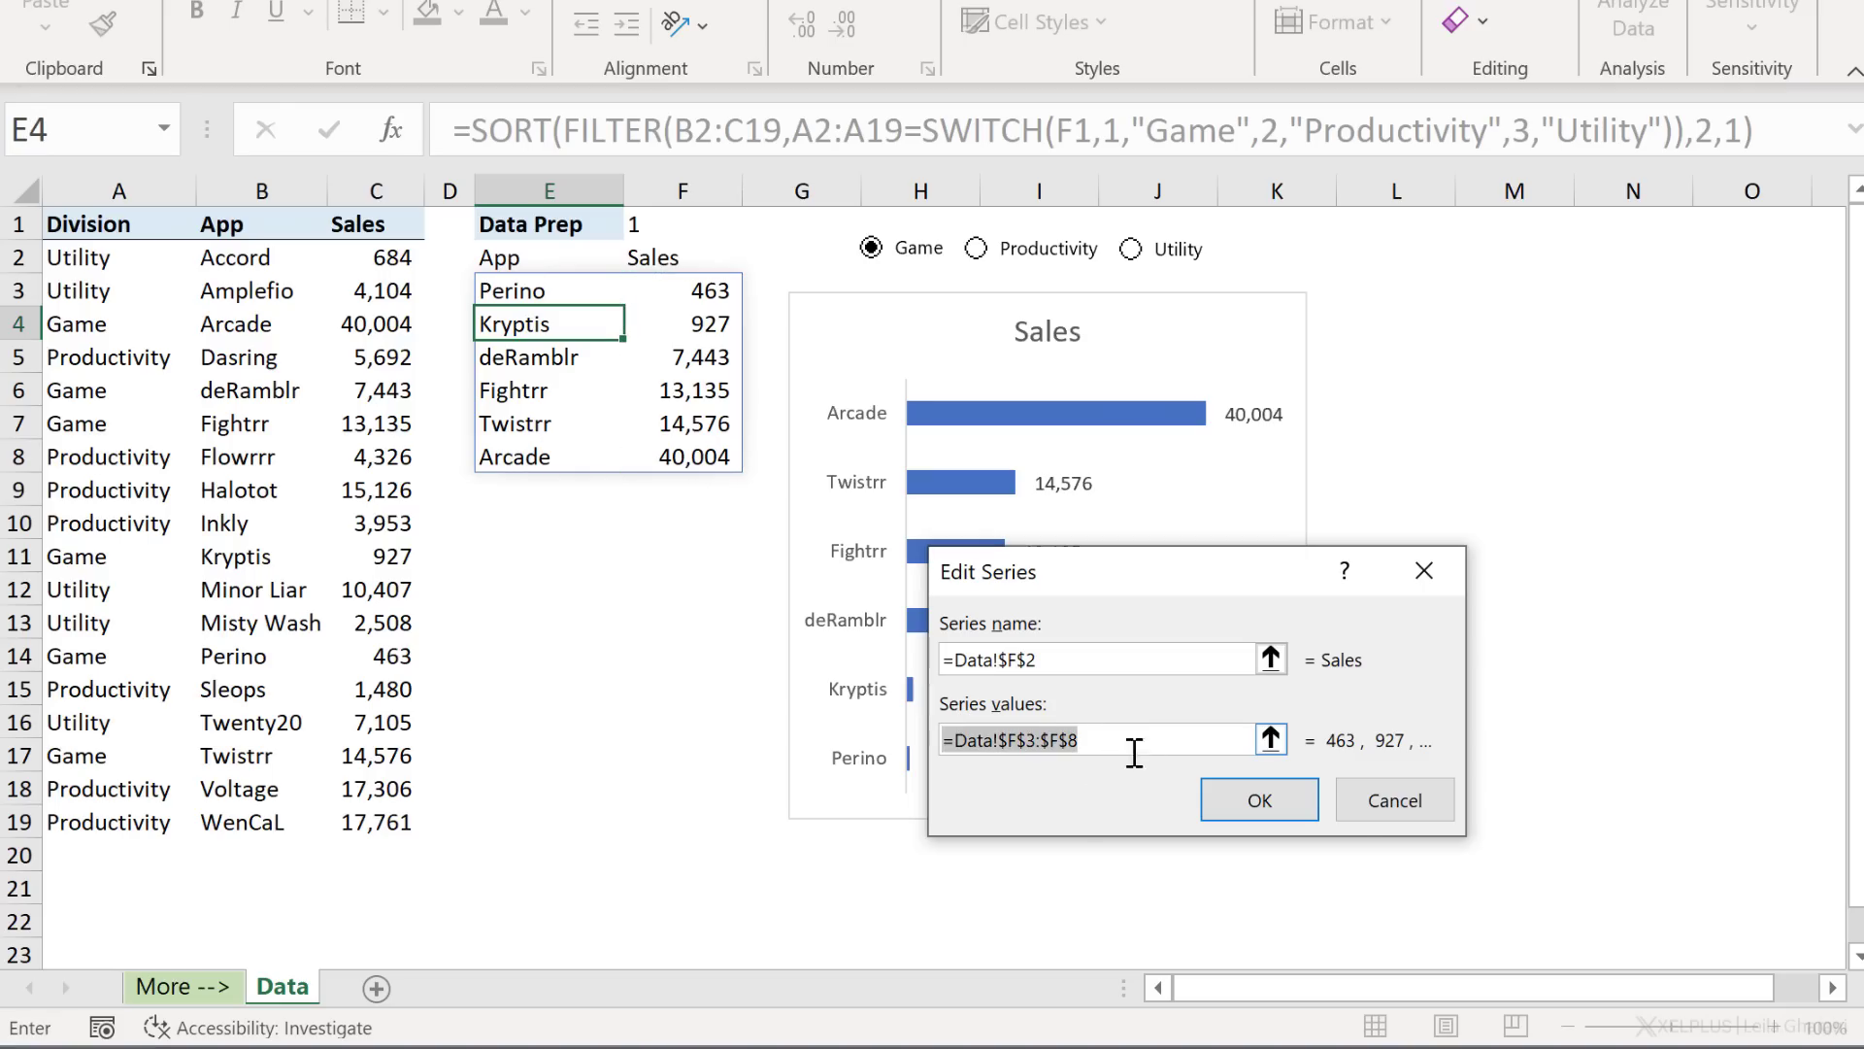
pyautogui.click(1369, 811)
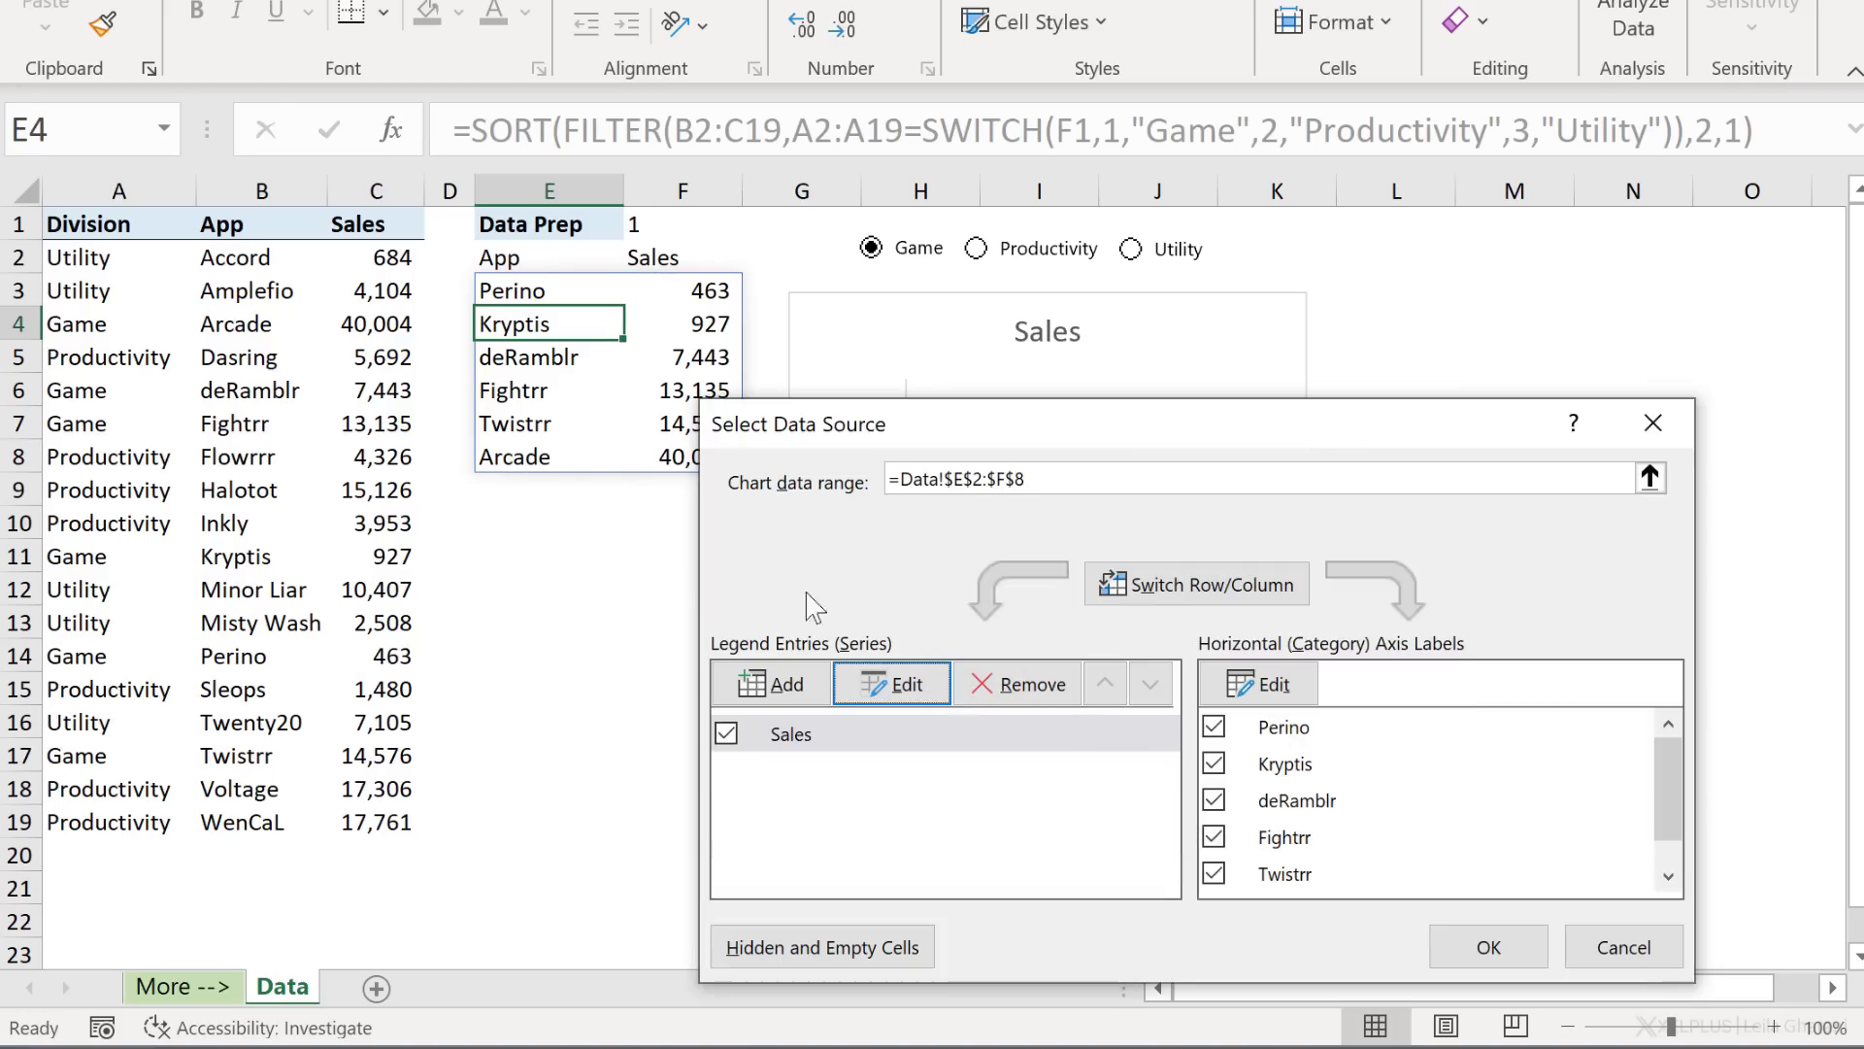
pyautogui.click(1594, 945)
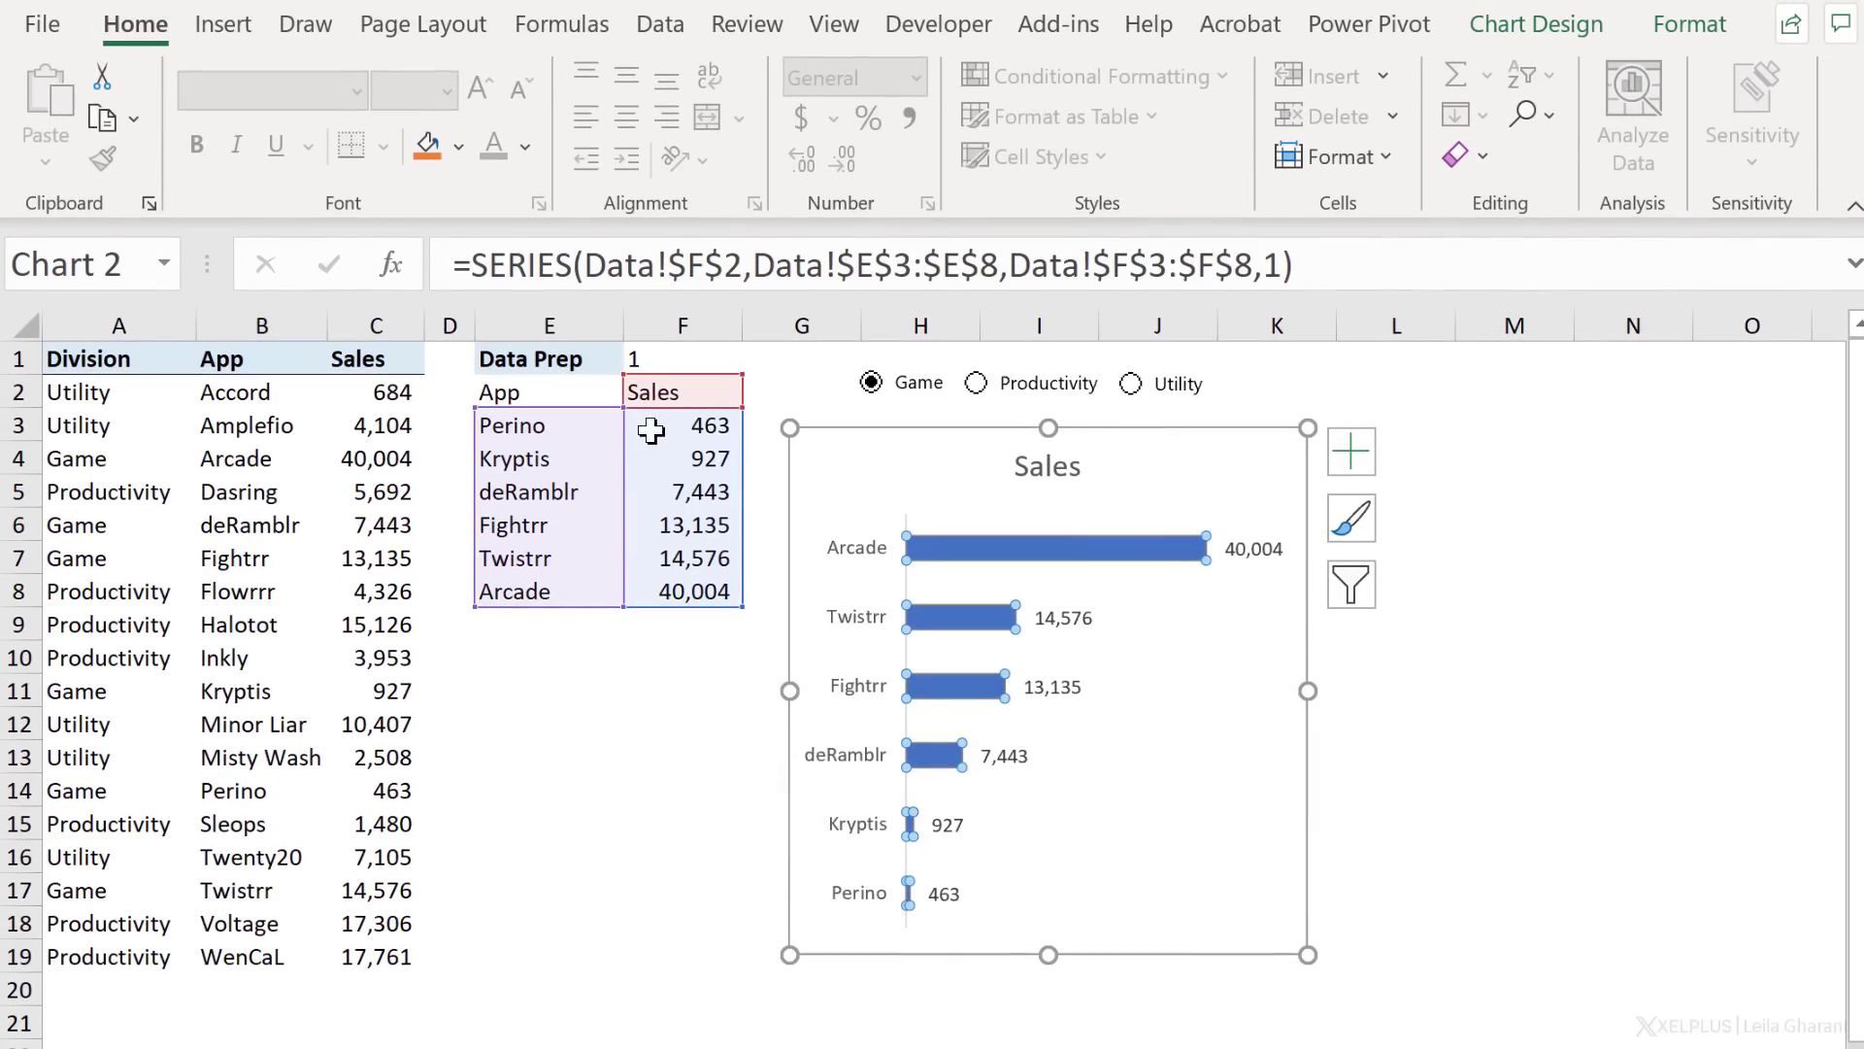
# Step: Start a new name myVal in Define Name, referring to the spill range =Data!$E$3#
pyautogui.click(651, 430)
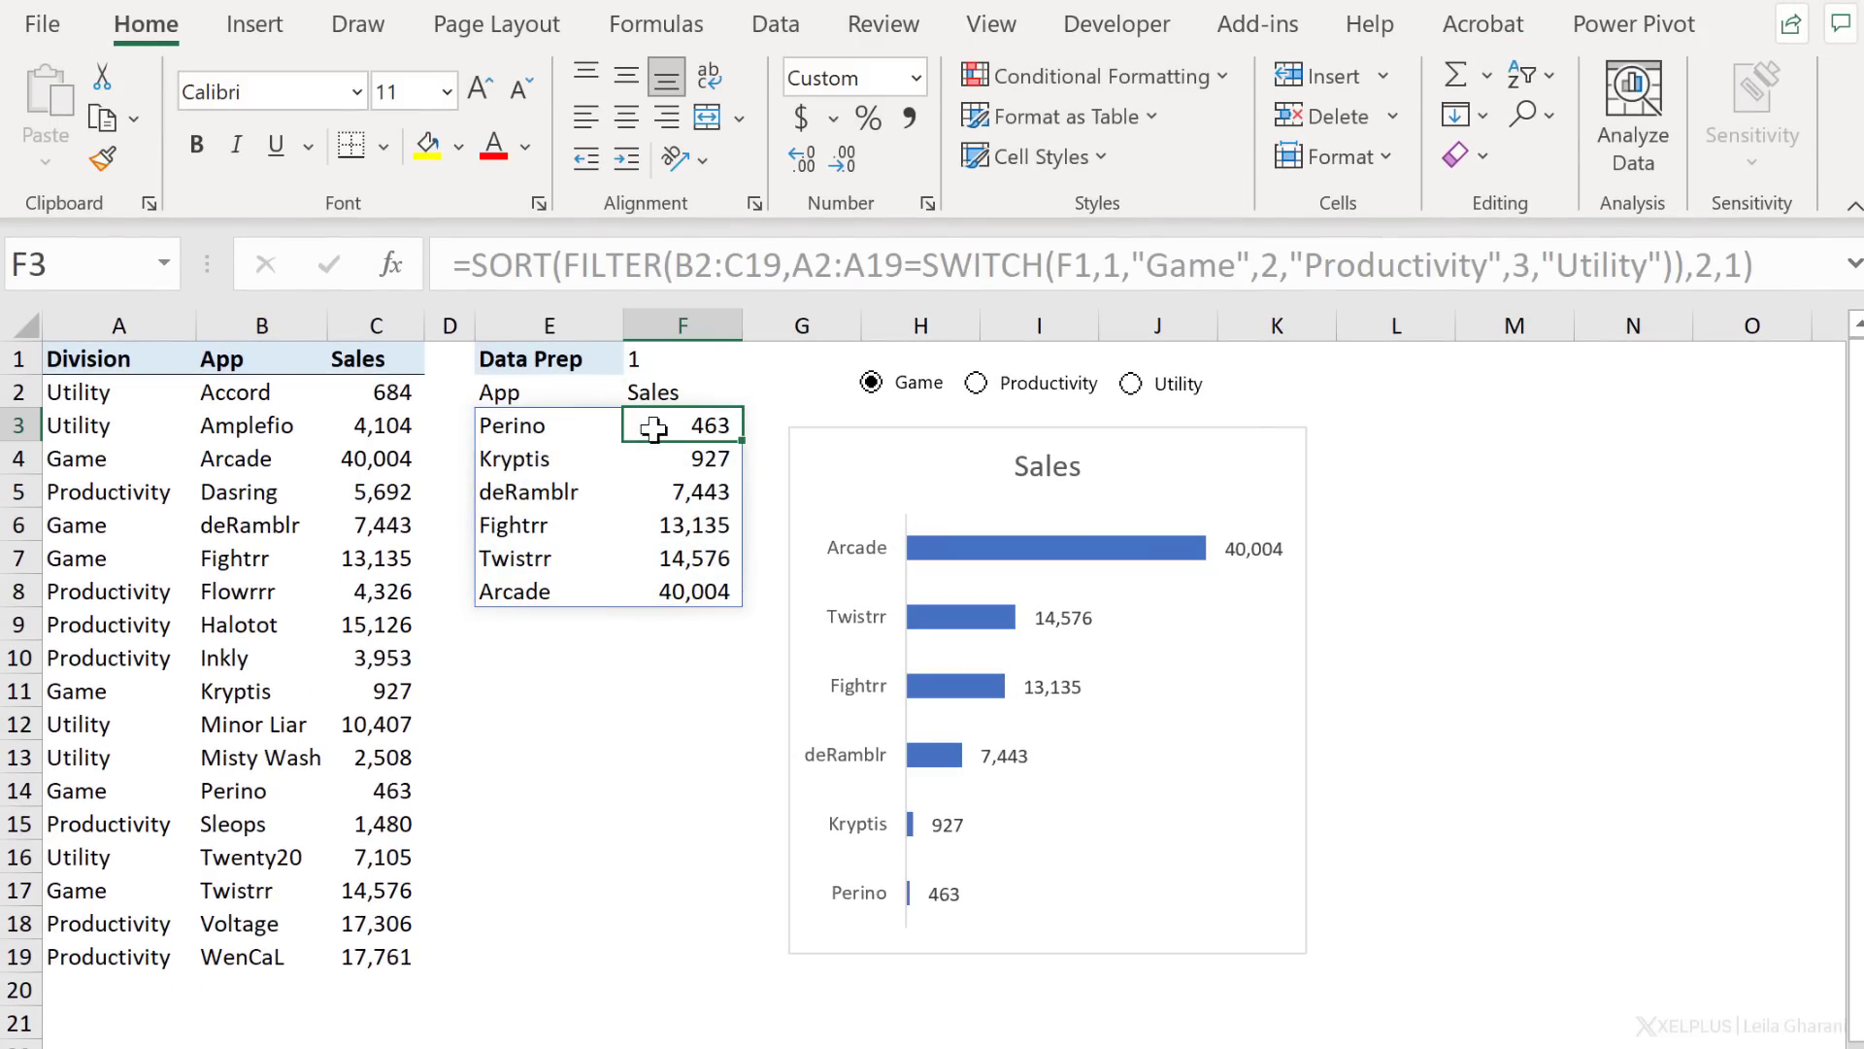
pyautogui.click(656, 26)
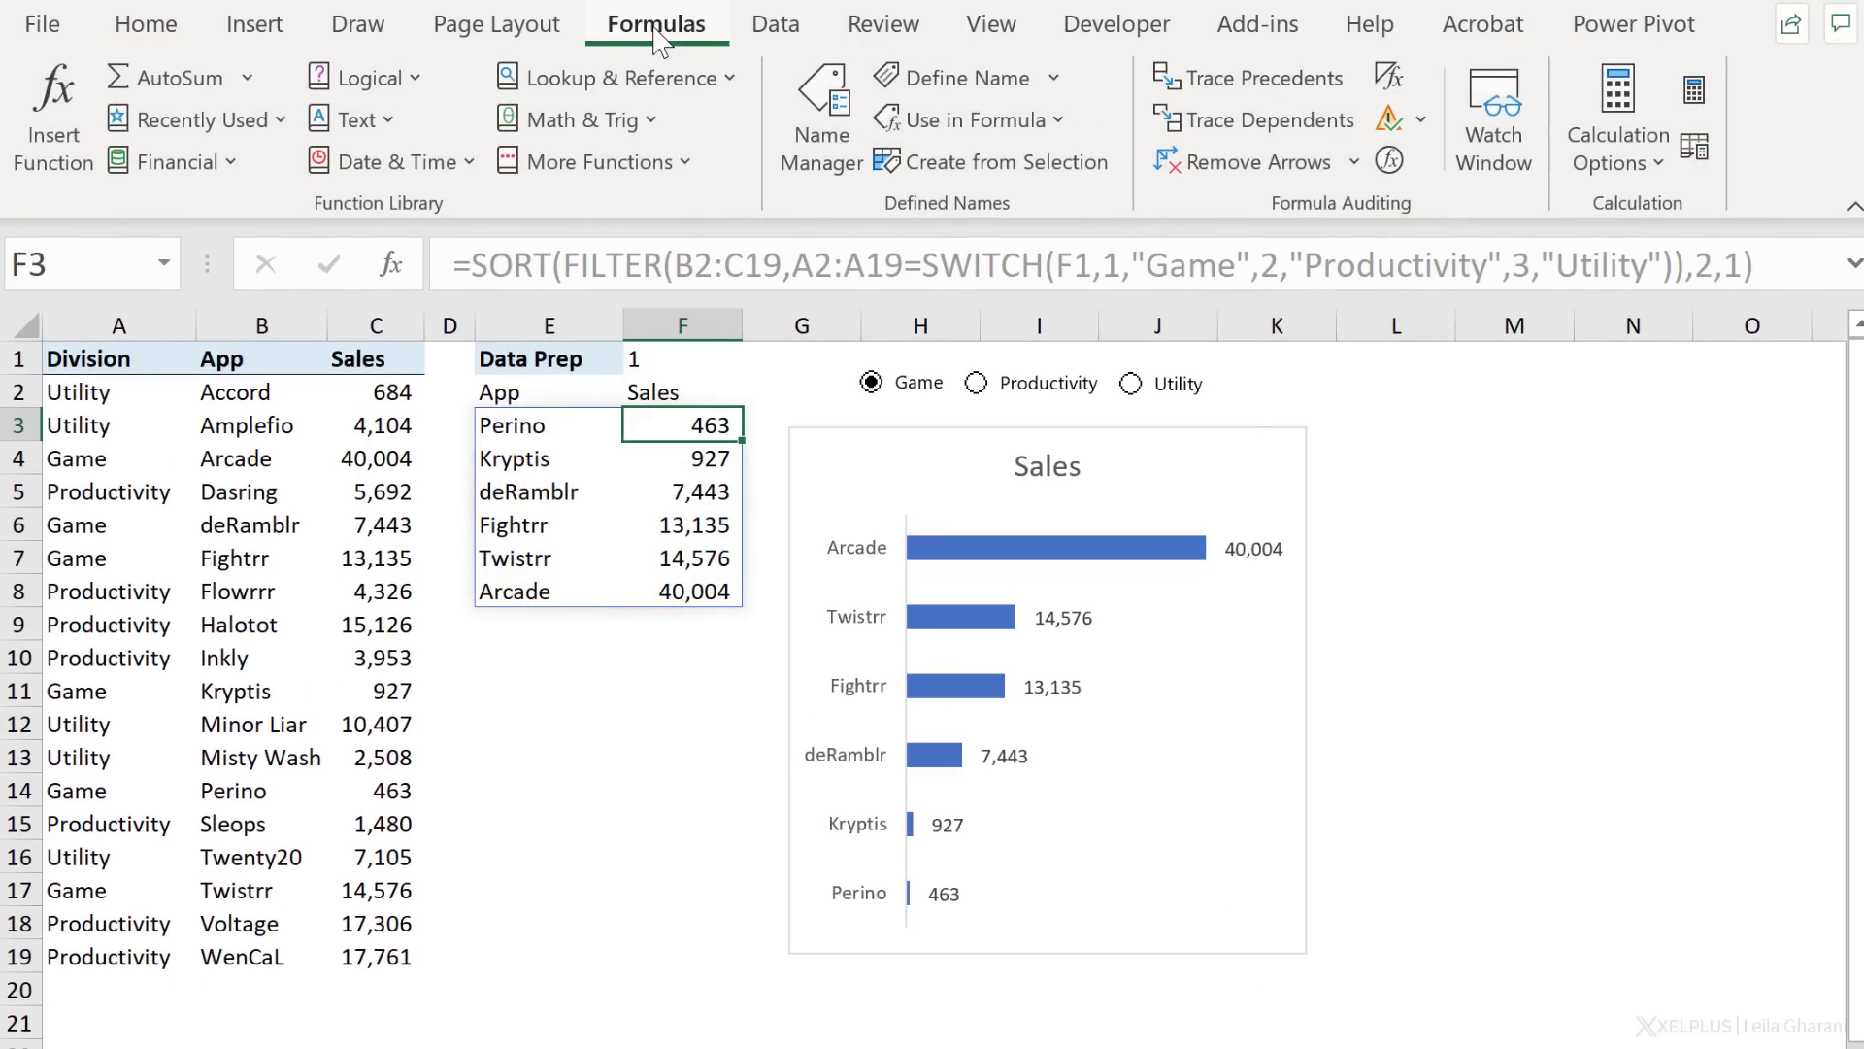
pyautogui.click(823, 141)
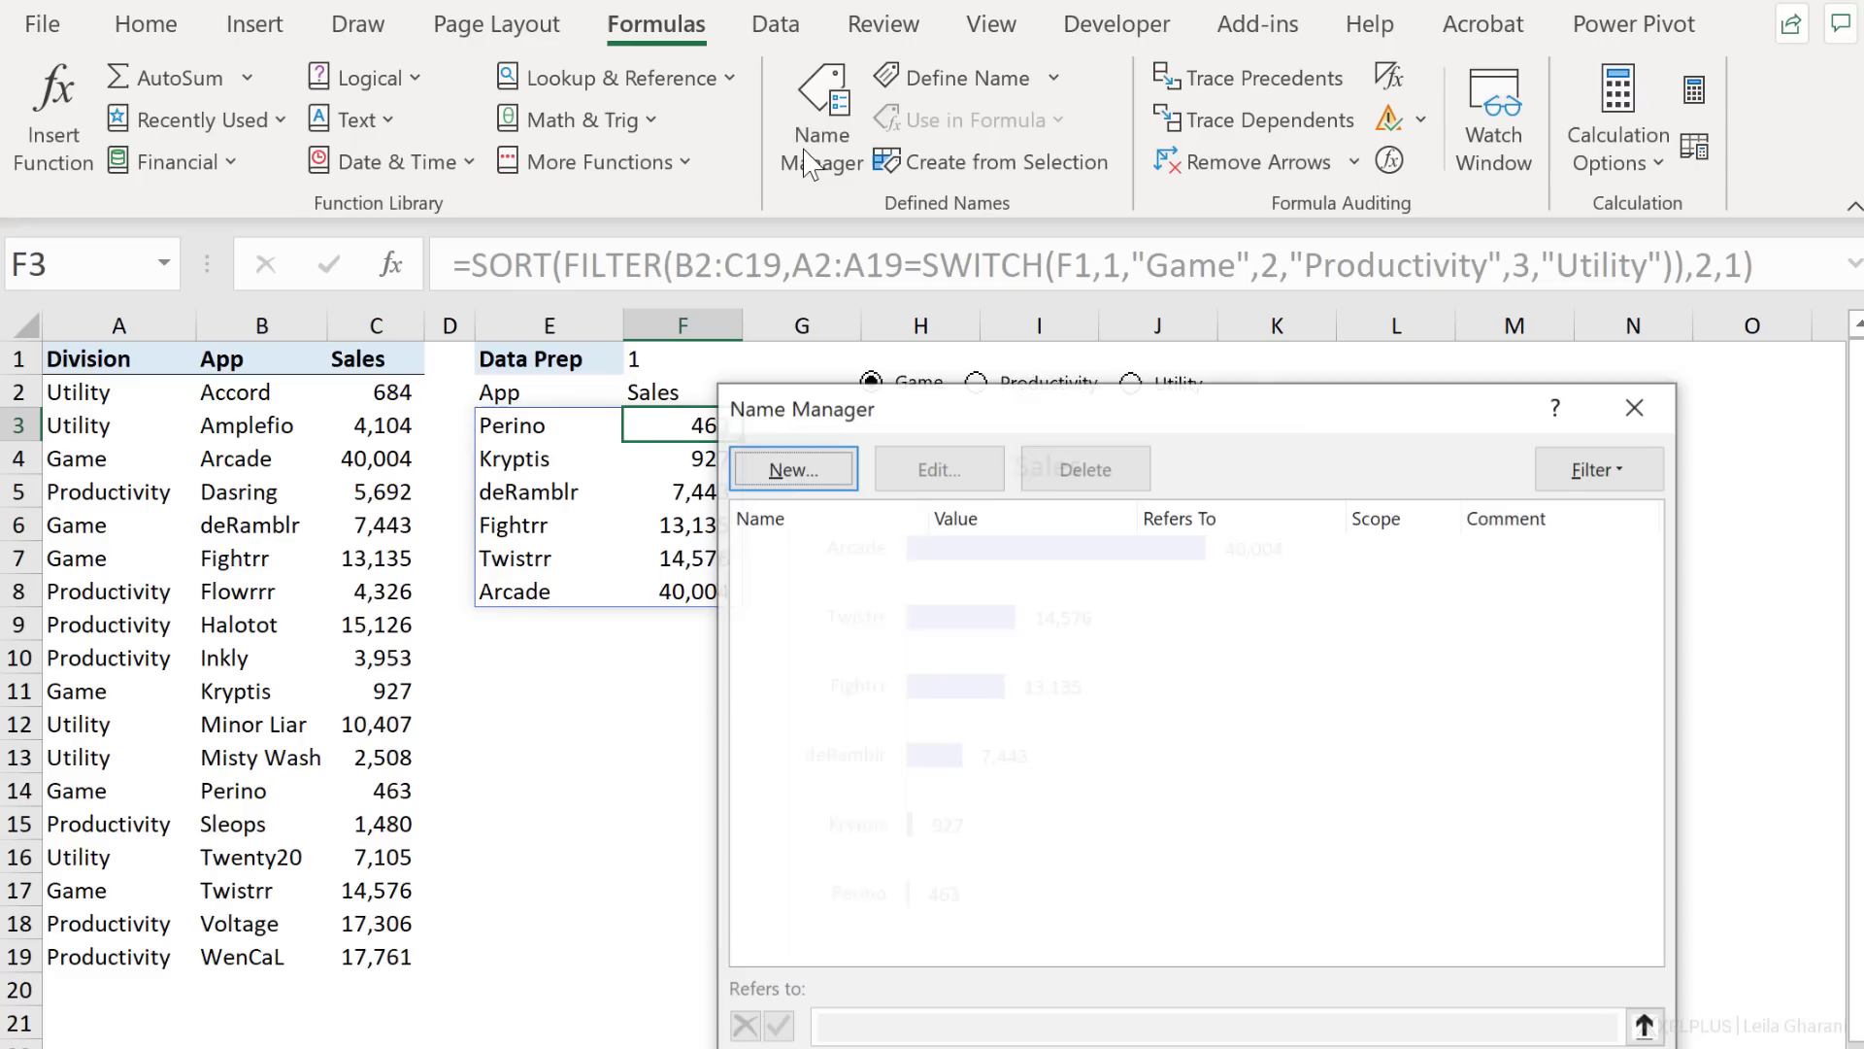
pyautogui.click(776, 458)
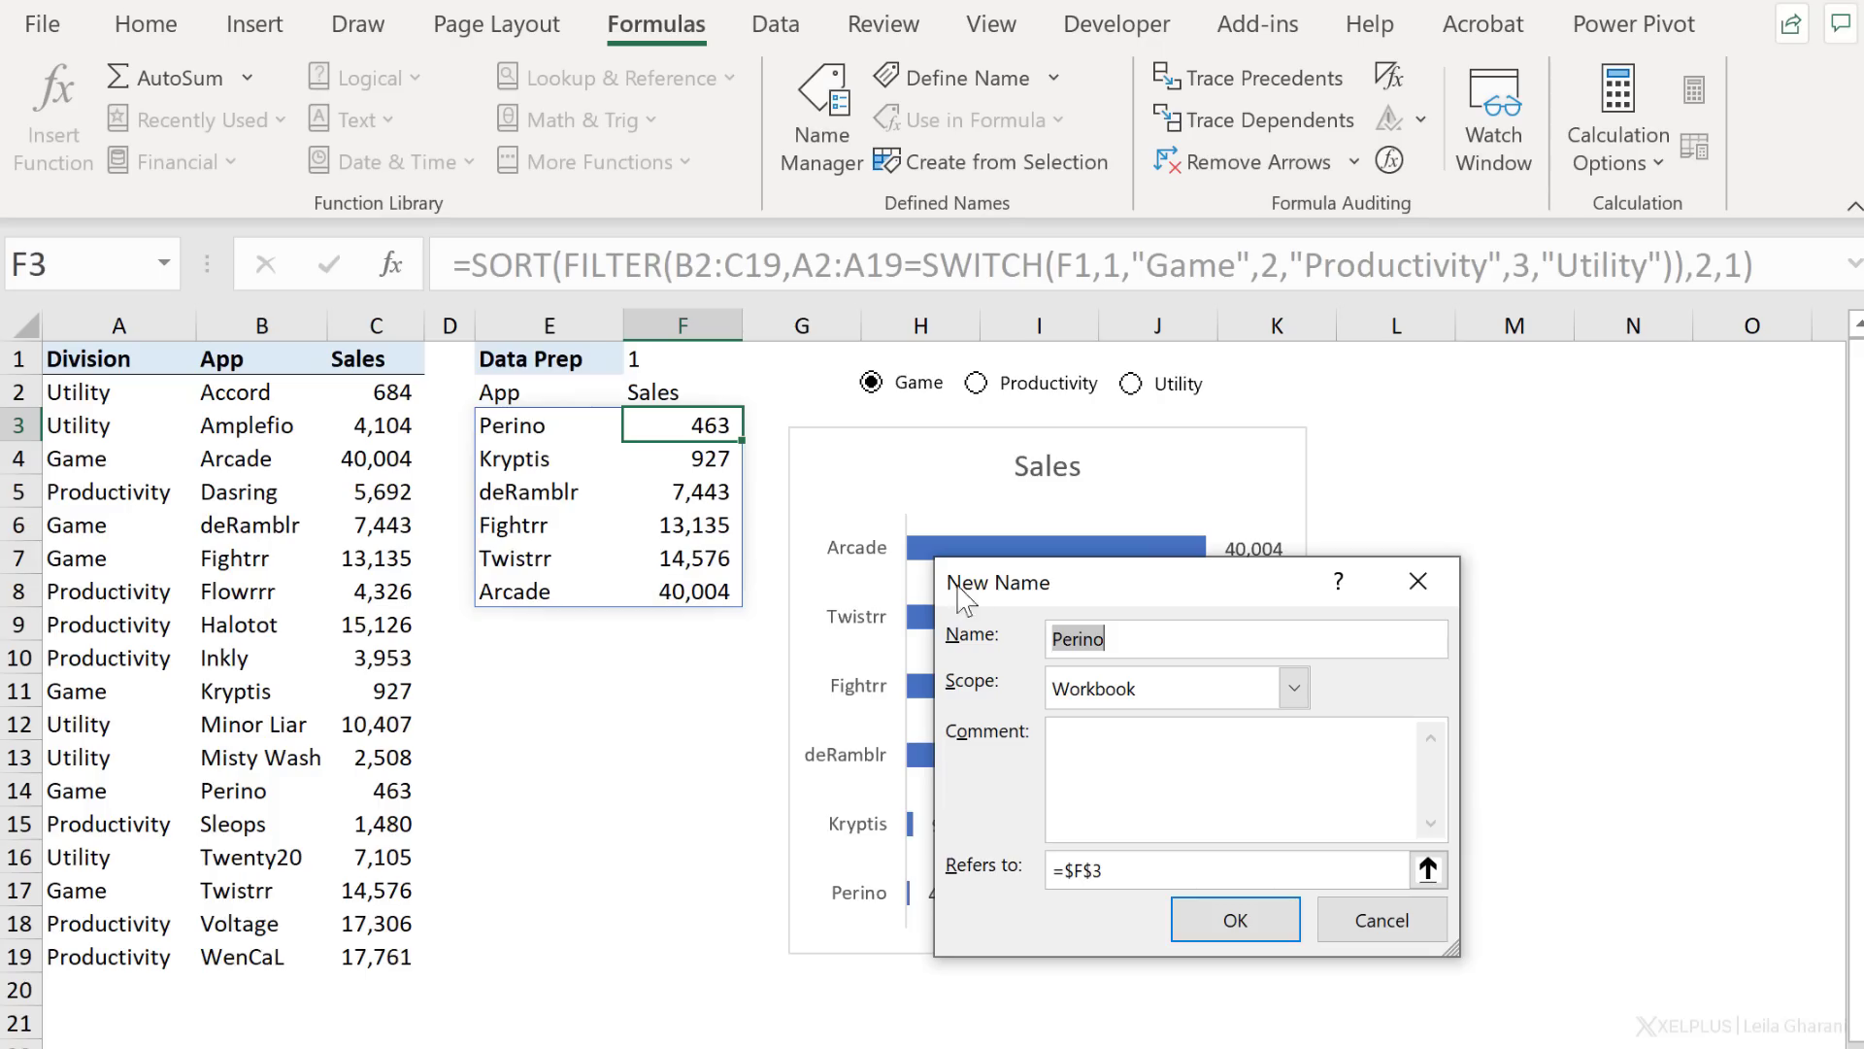
pyautogui.moveTo(1053, 590); pyautogui.dragTo(1066, 519)
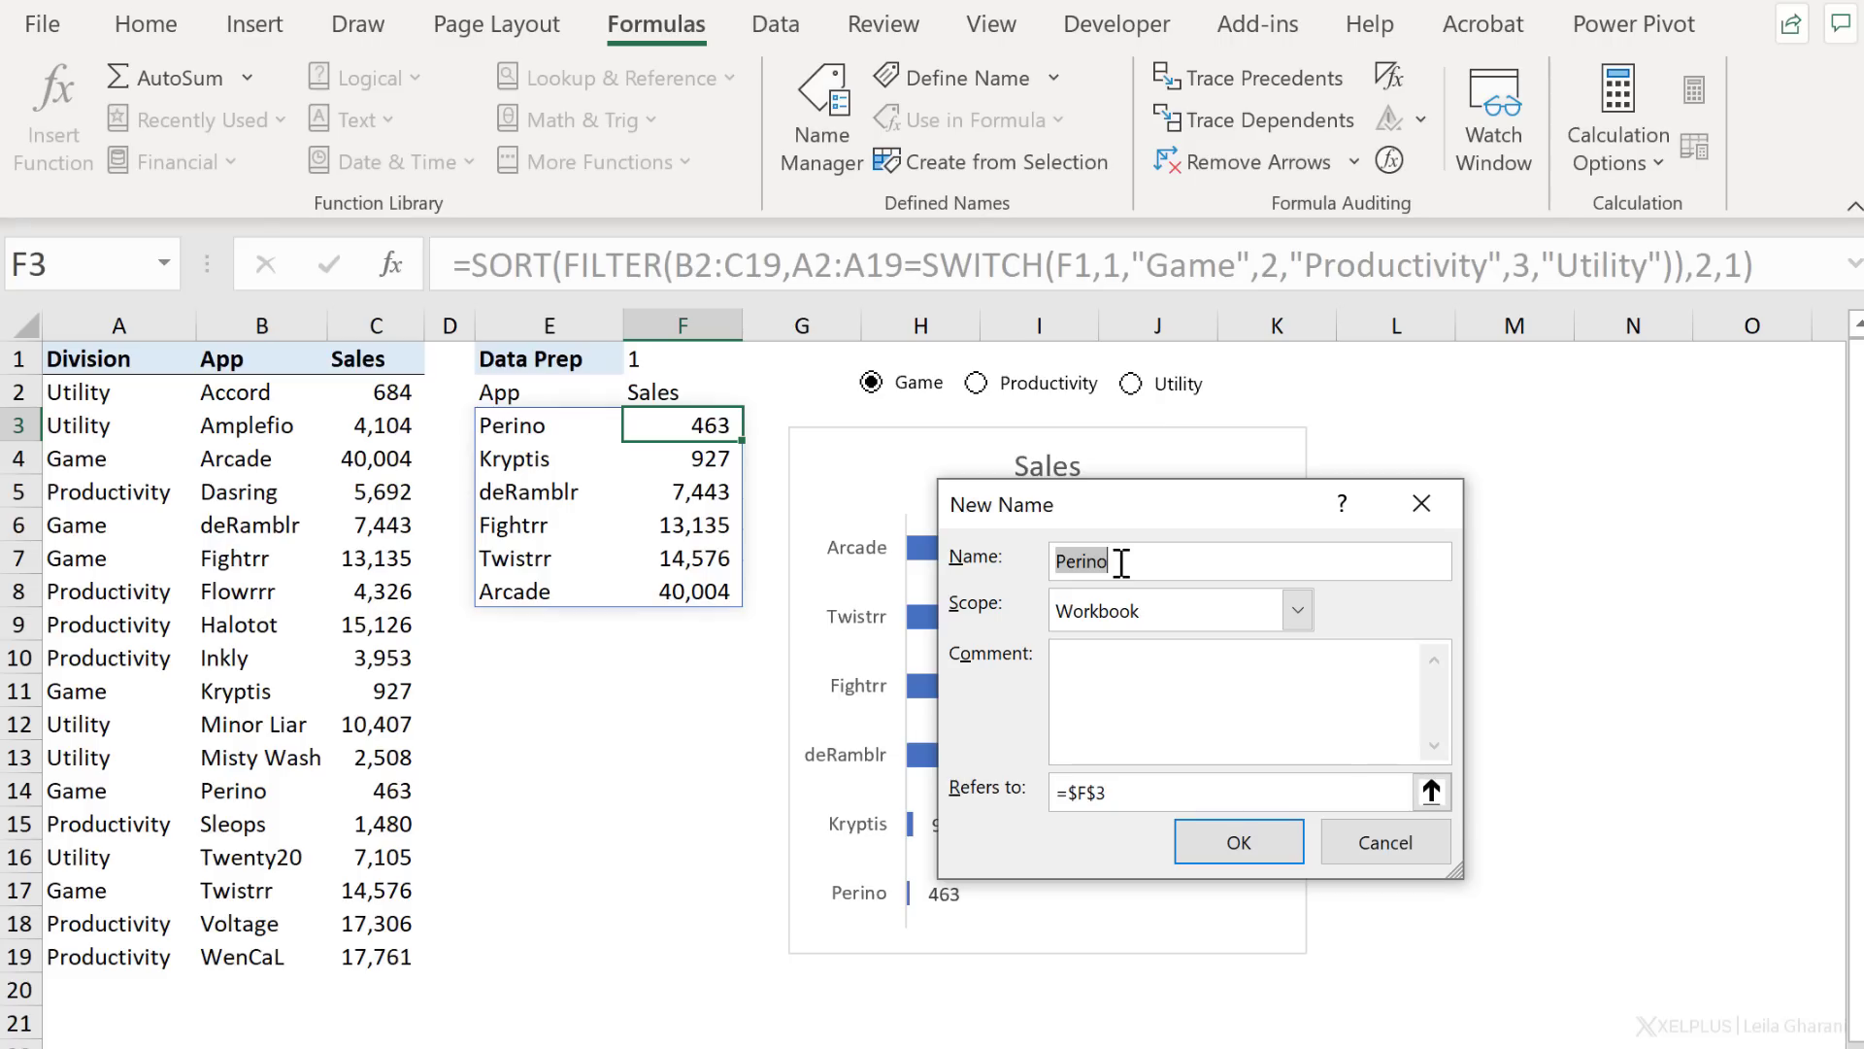
pyautogui.write('myVal')
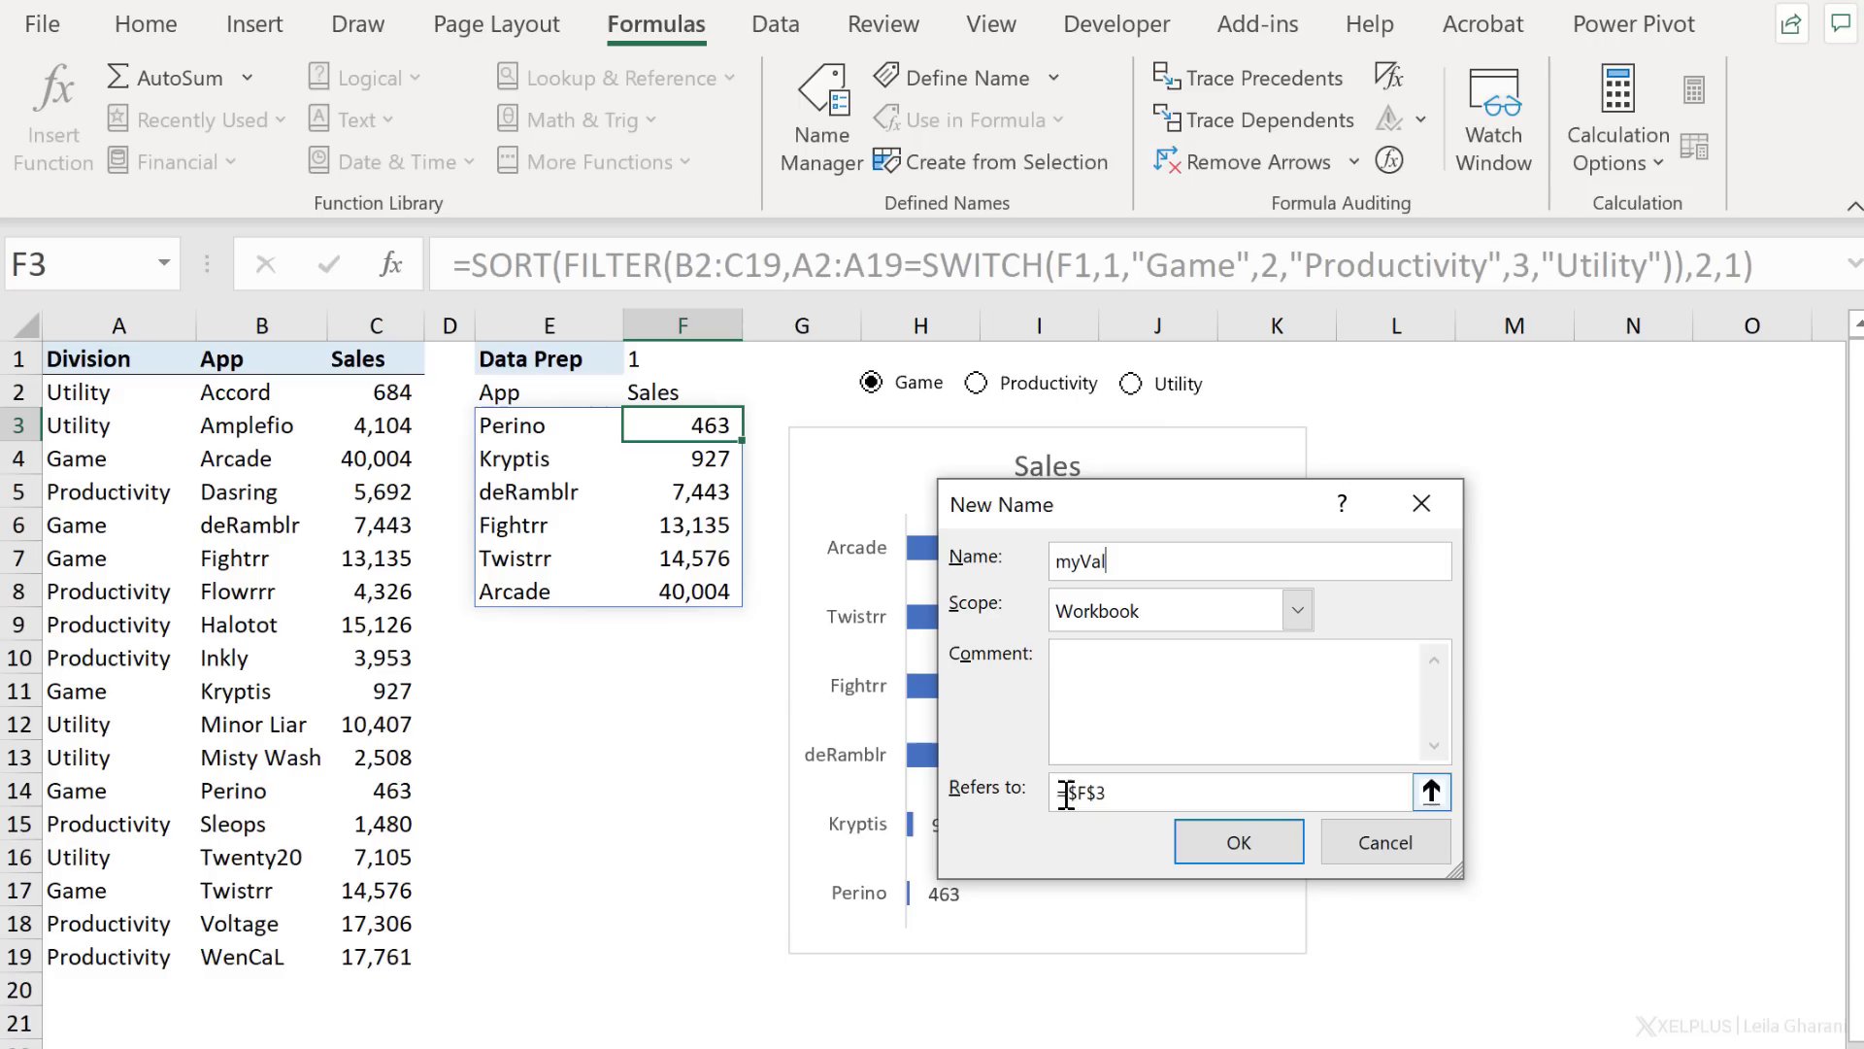
pyautogui.moveTo(1066, 795); pyautogui.dragTo(1106, 794)
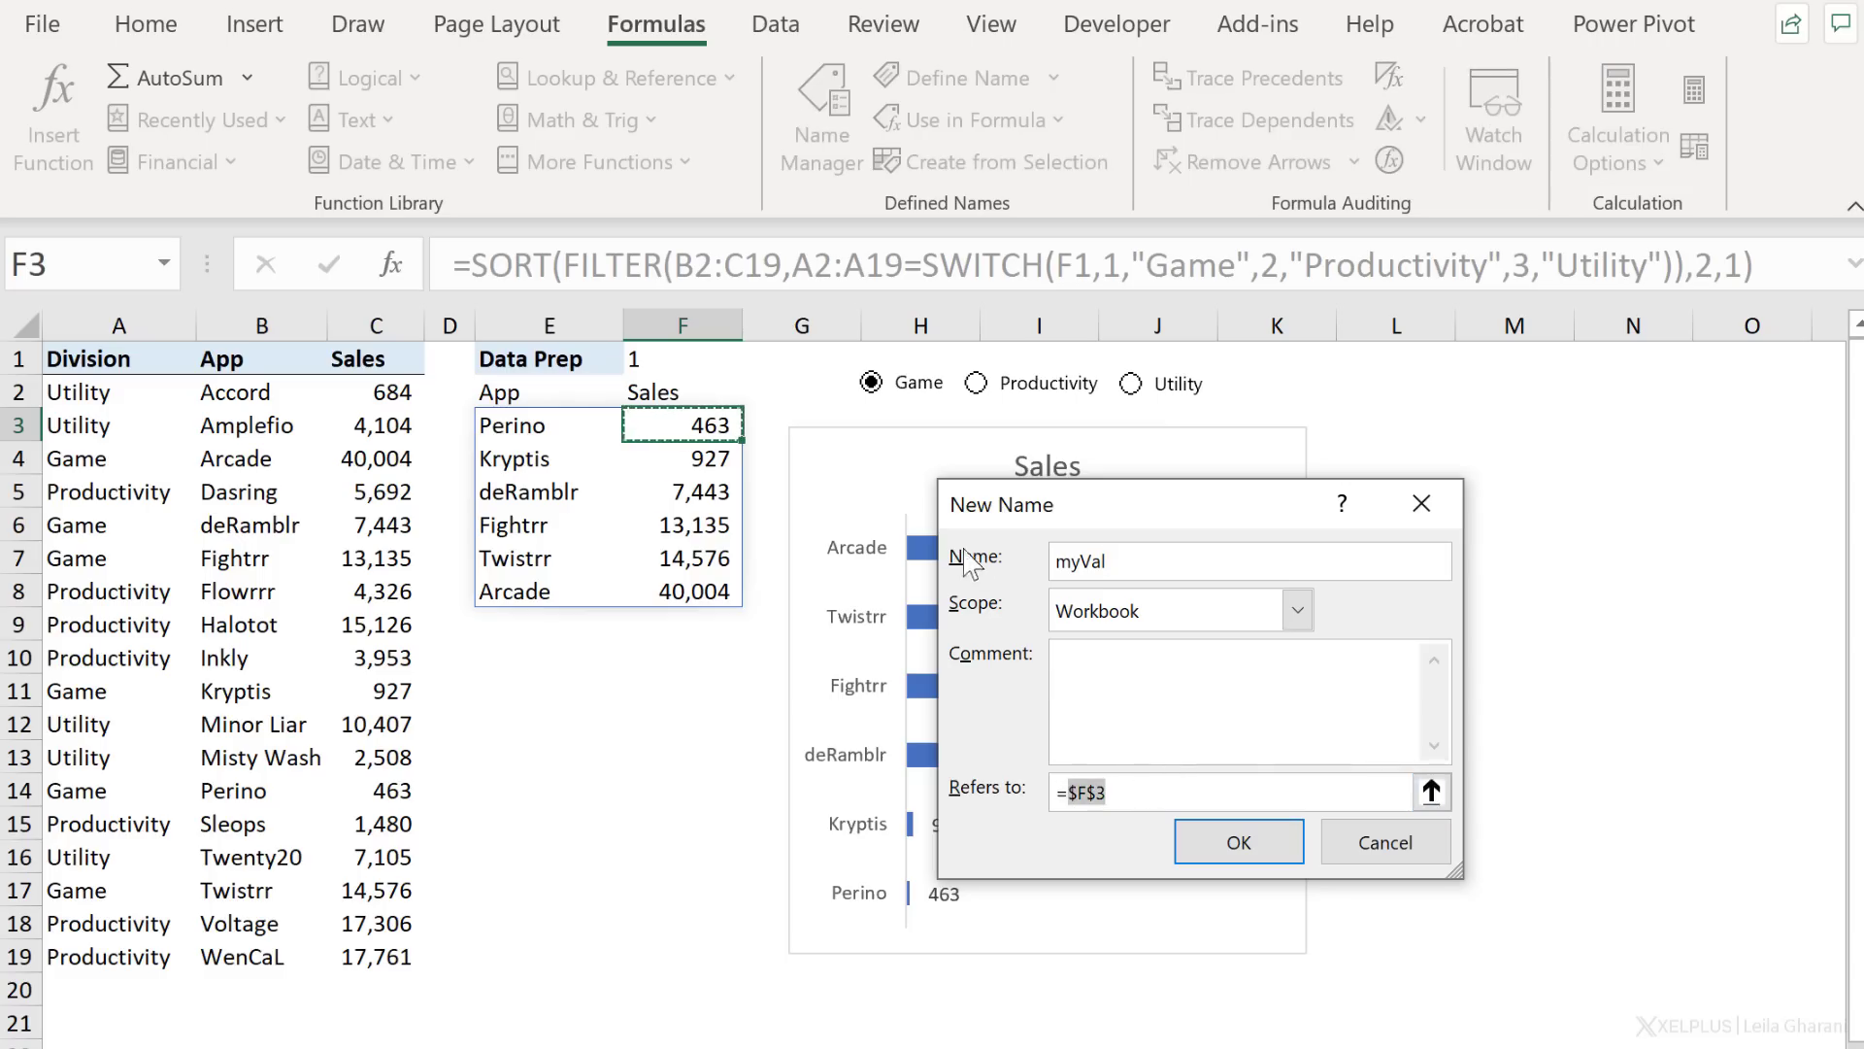
pyautogui.click(524, 431)
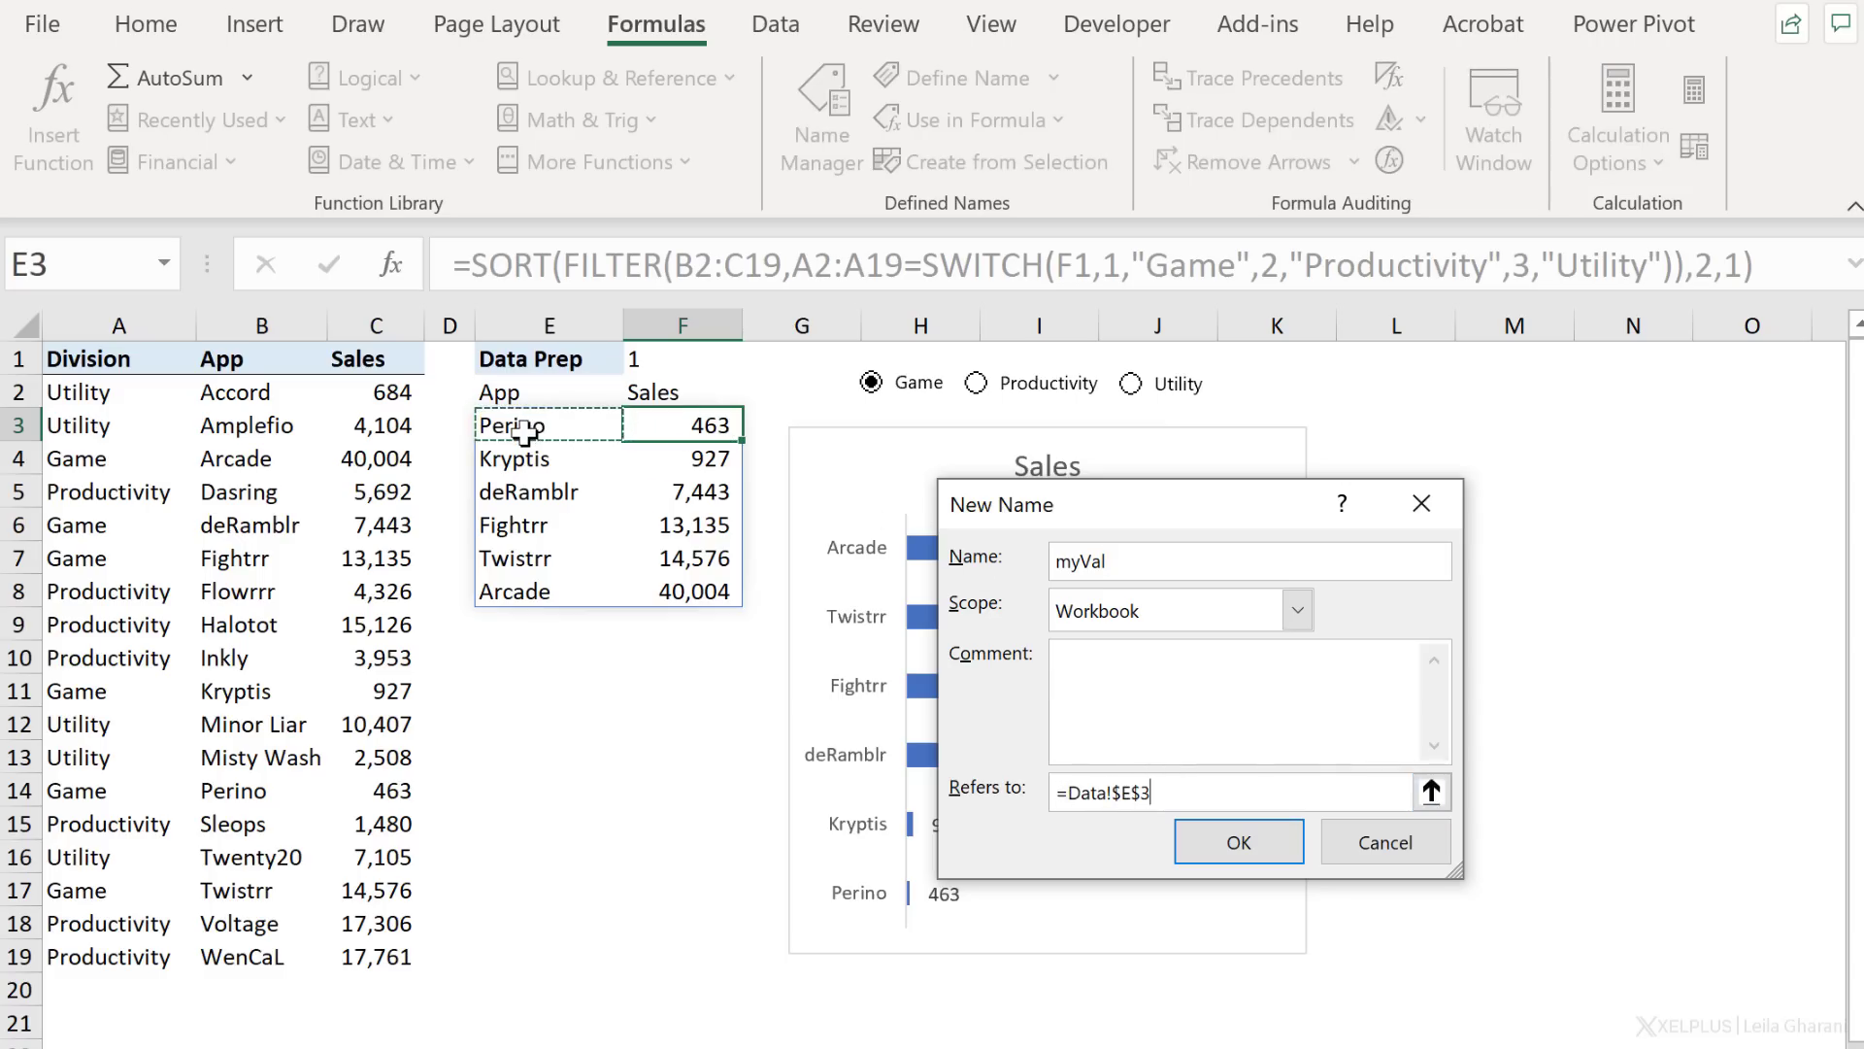
pyautogui.write('#')
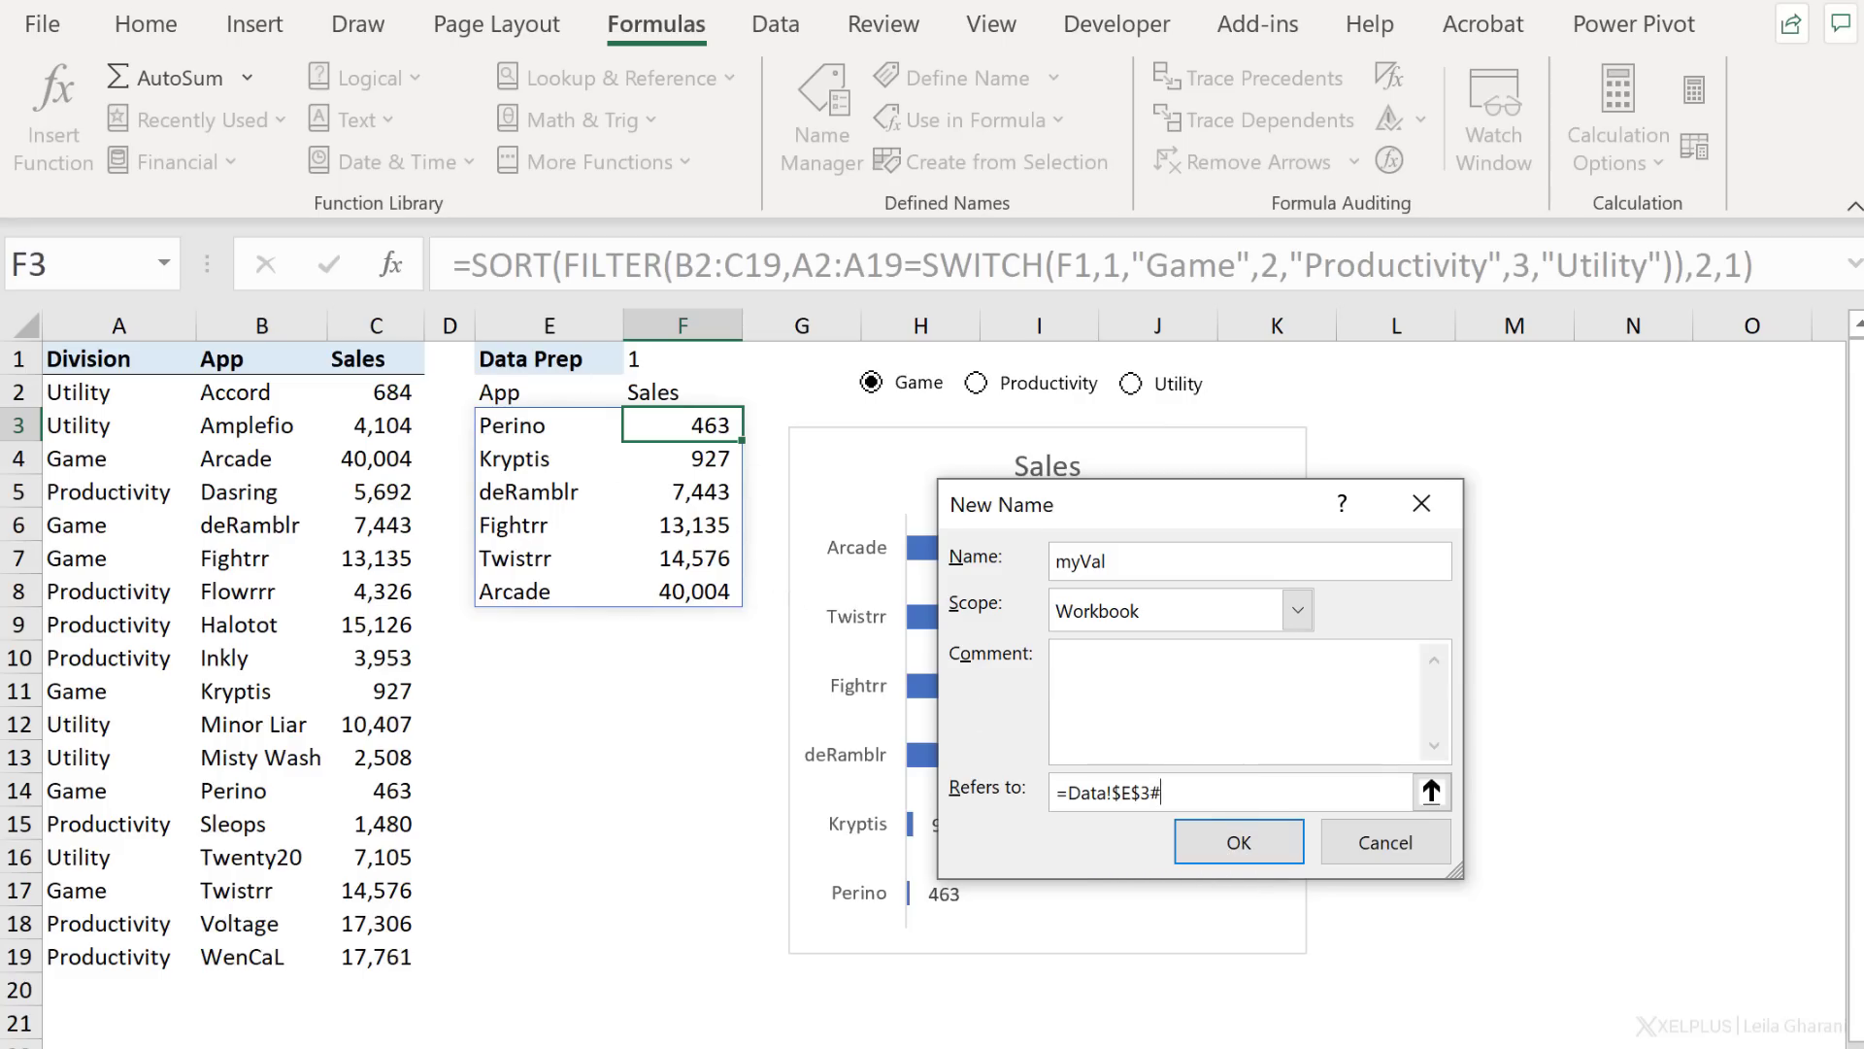
# Step: Create myVal, then edit it to =INDEX(Data!$E$3#,,2) so it covers the Sales column F3:F8
pyautogui.click(1206, 833)
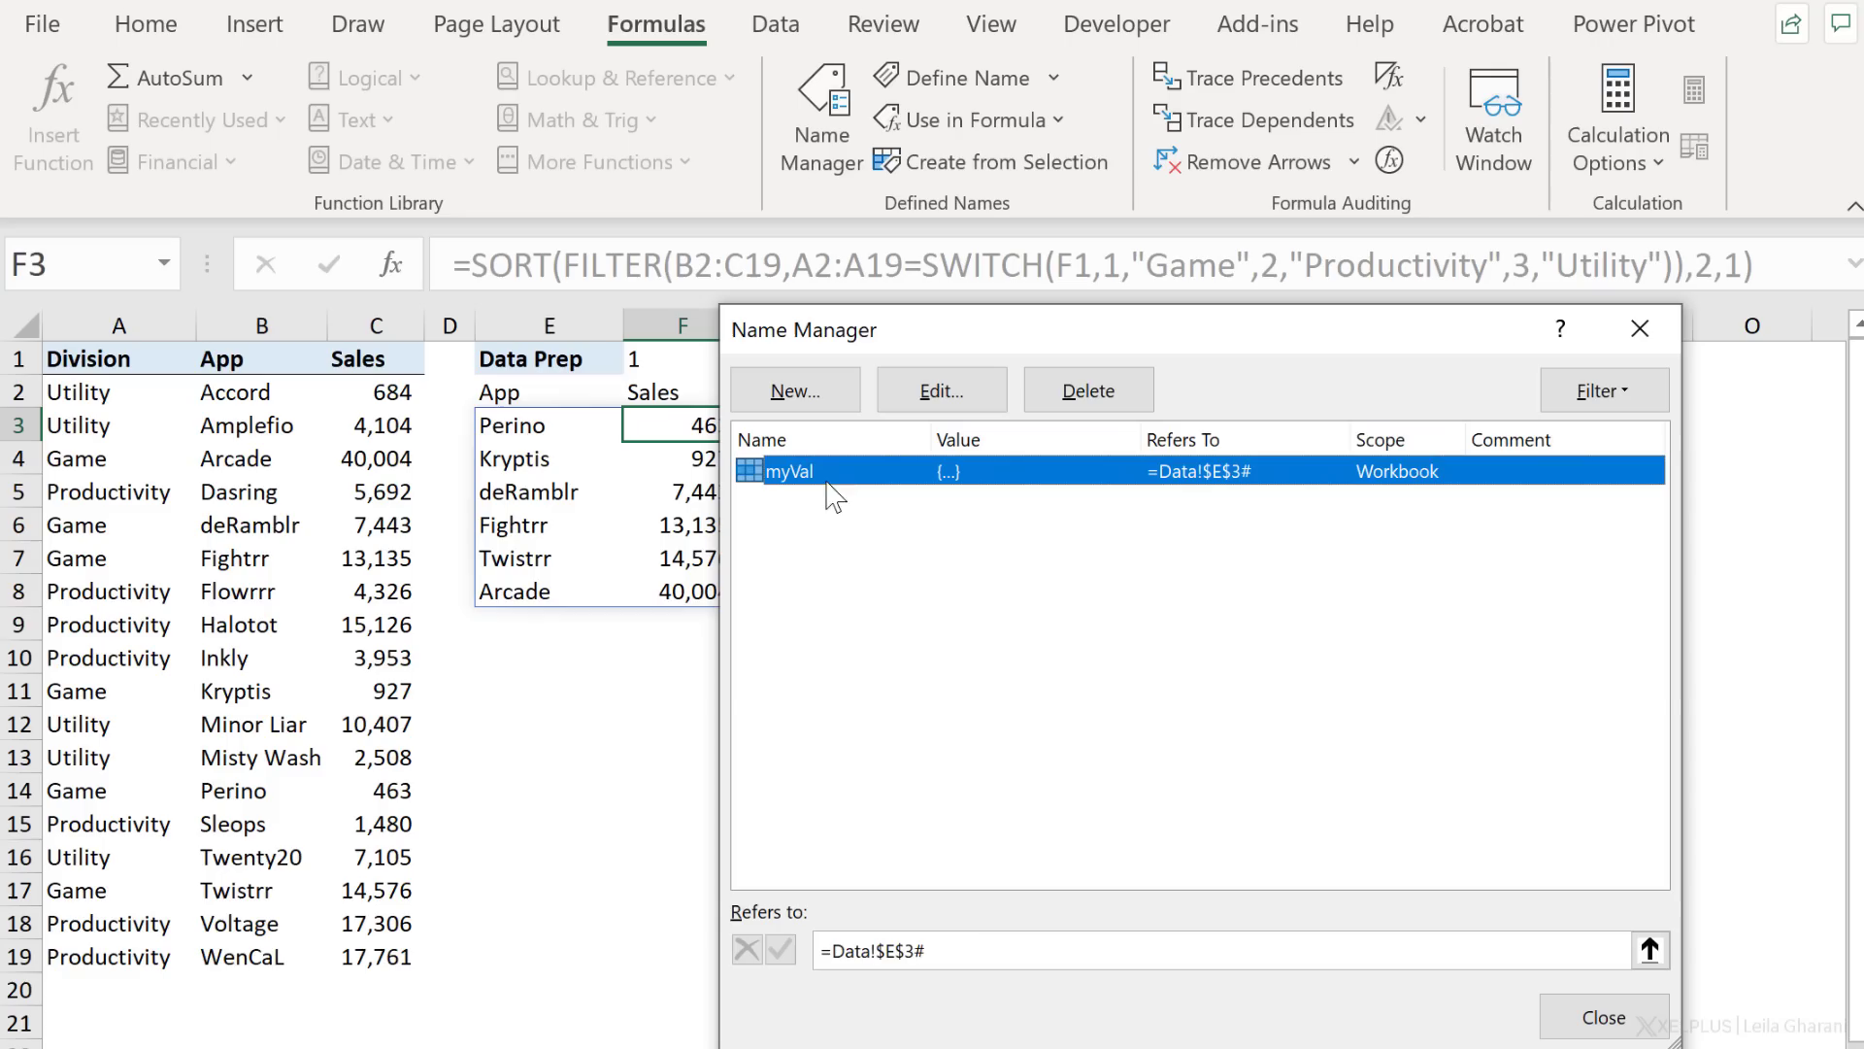
pyautogui.click(897, 951)
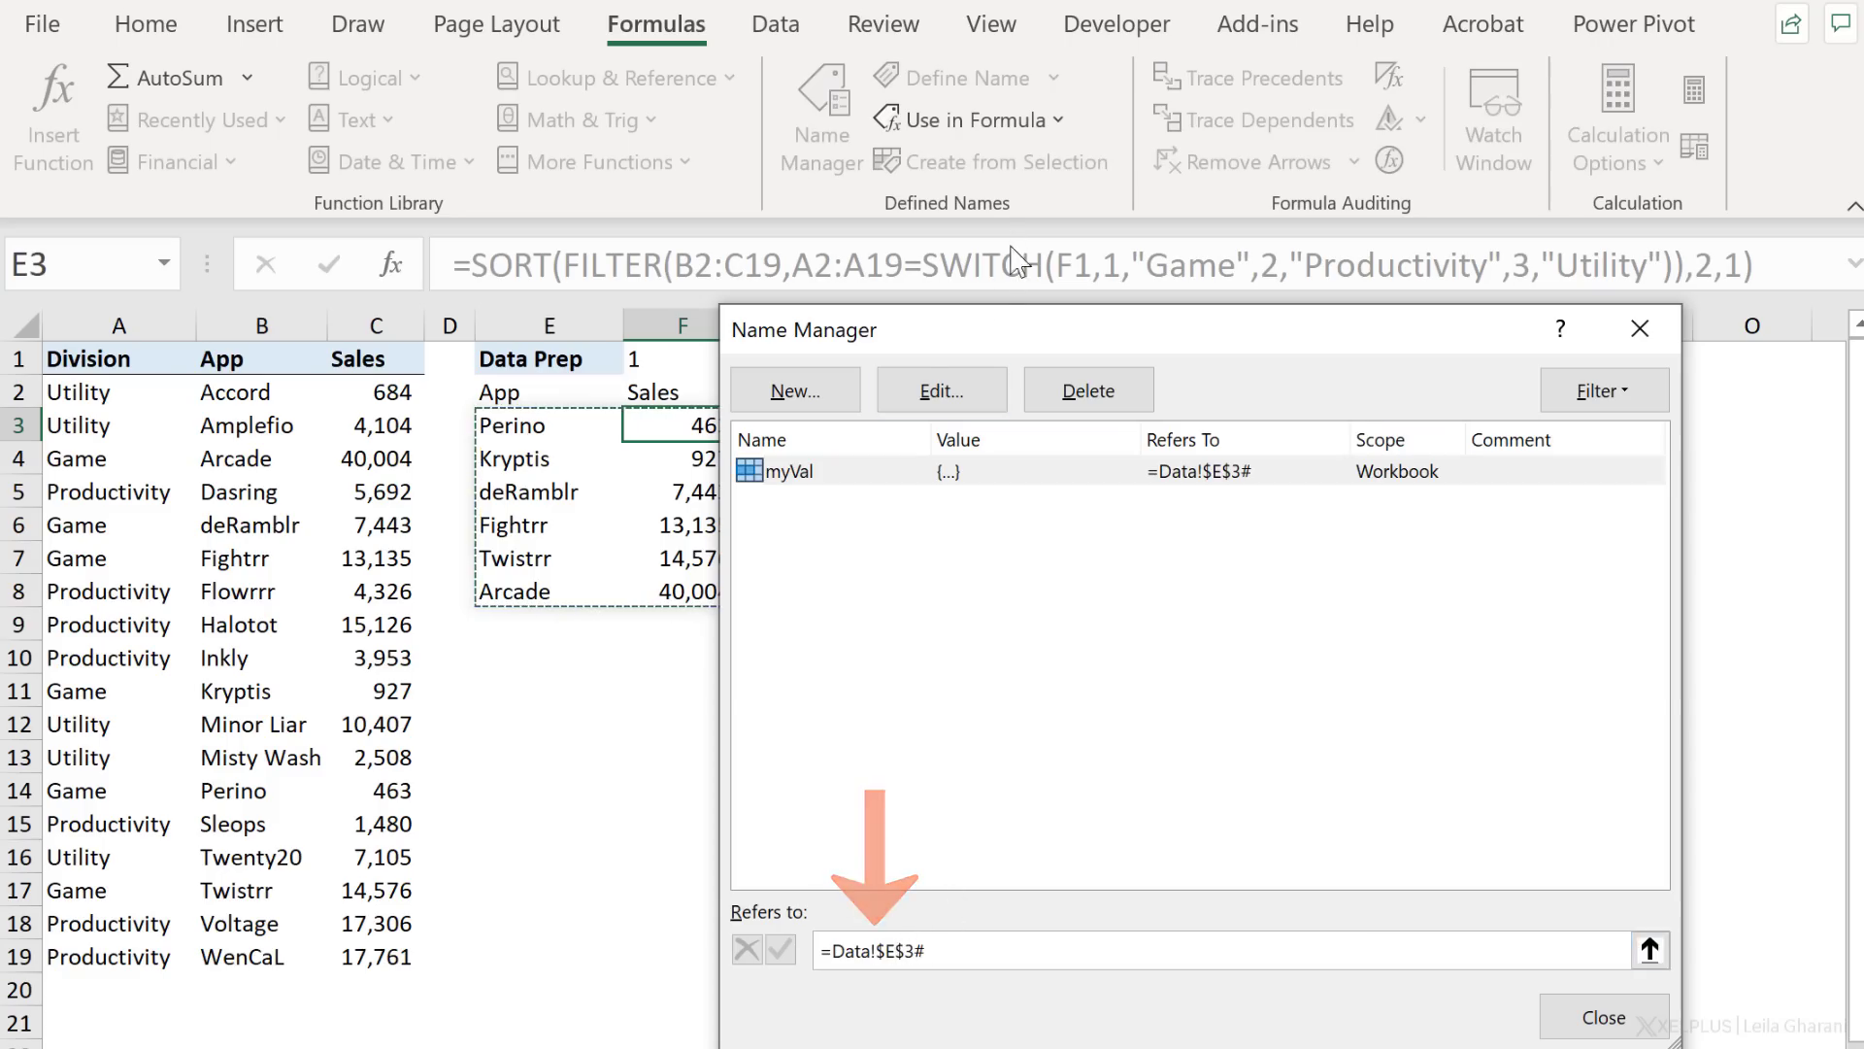
pyautogui.moveTo(1019, 350); pyautogui.dragTo(1105, 327)
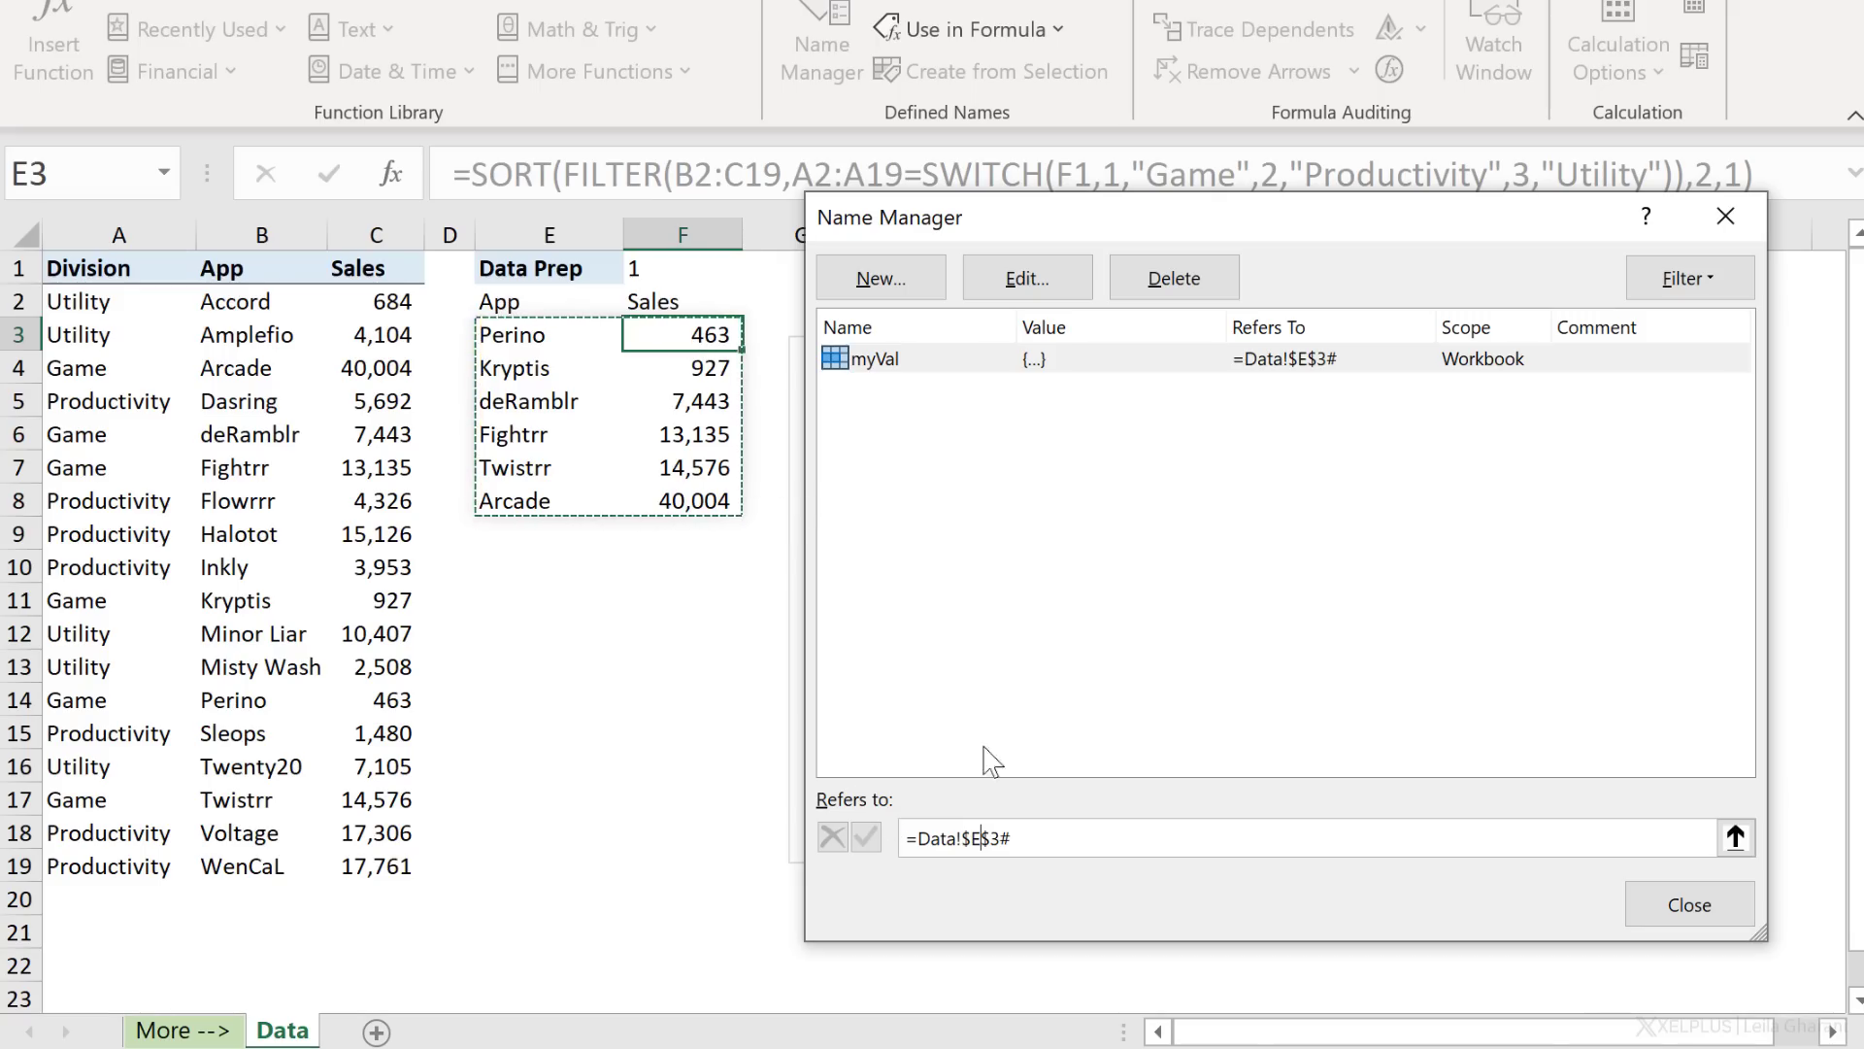
pyautogui.click(1063, 372)
pyautogui.click(1048, 281)
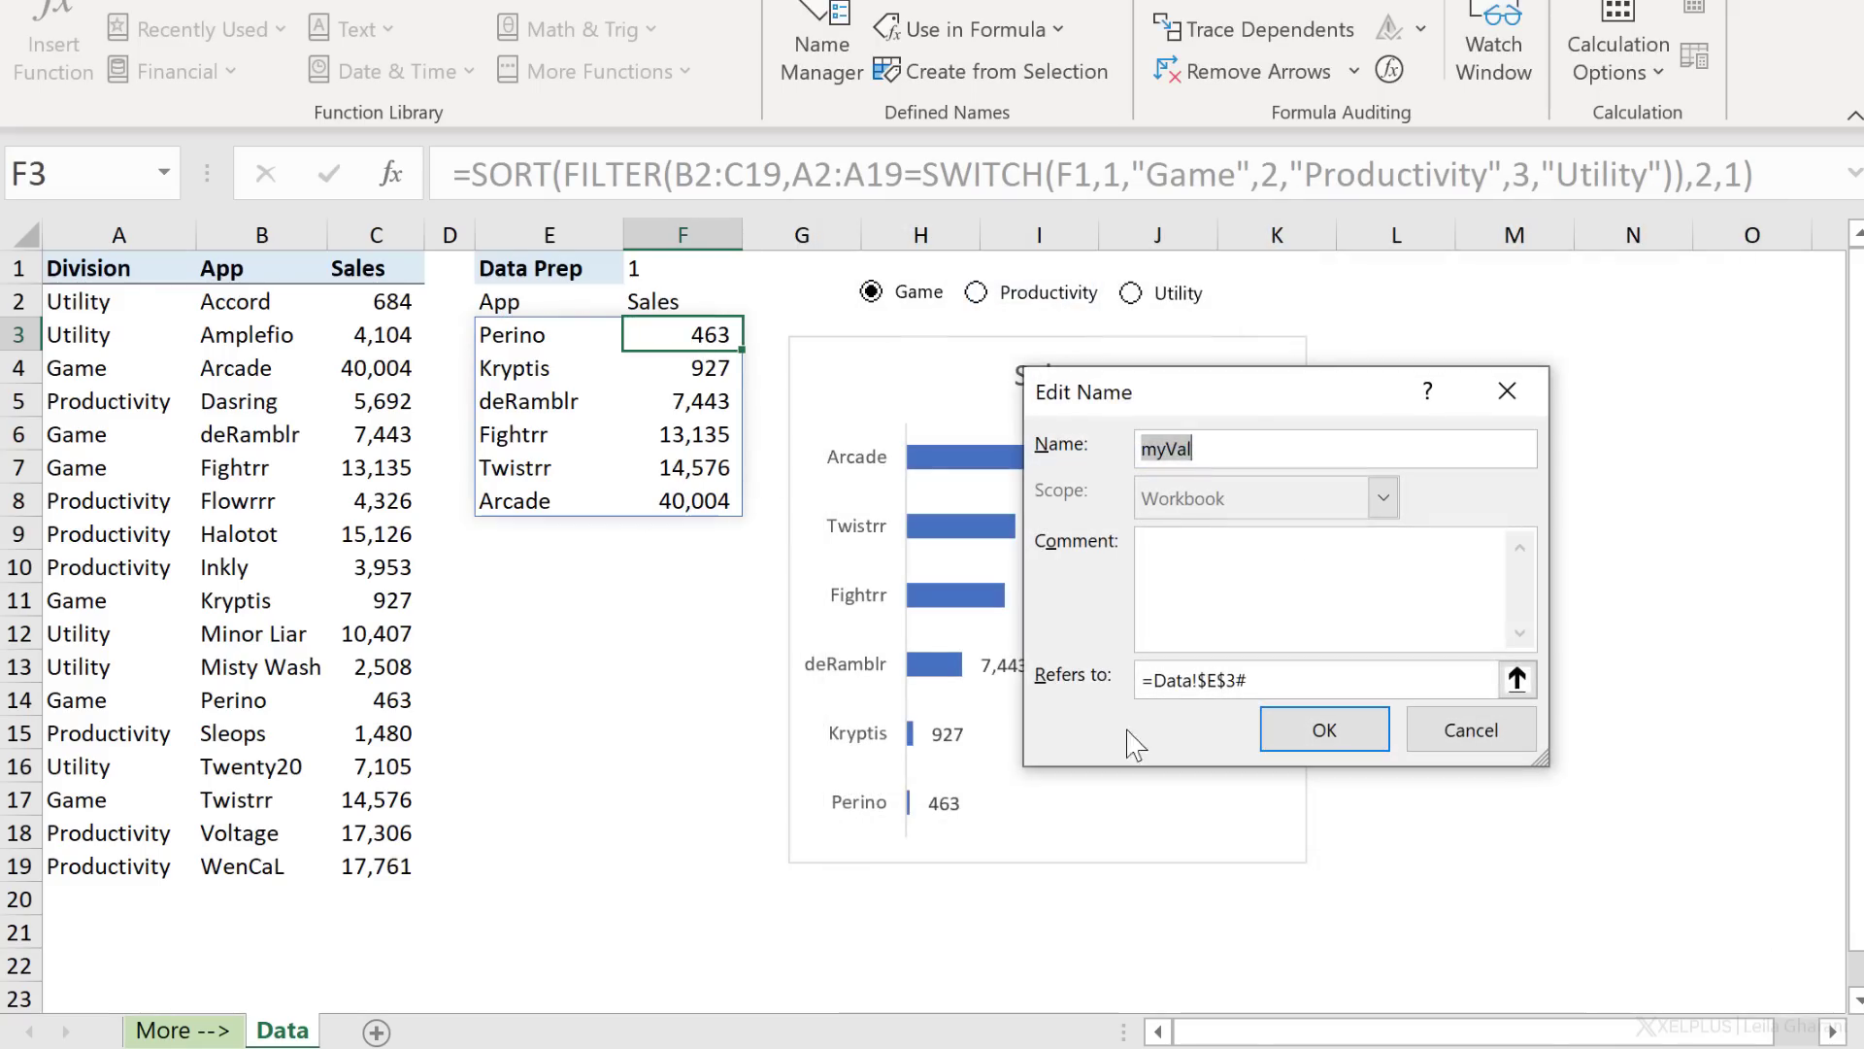
pyautogui.click(1155, 677)
pyautogui.write('index')
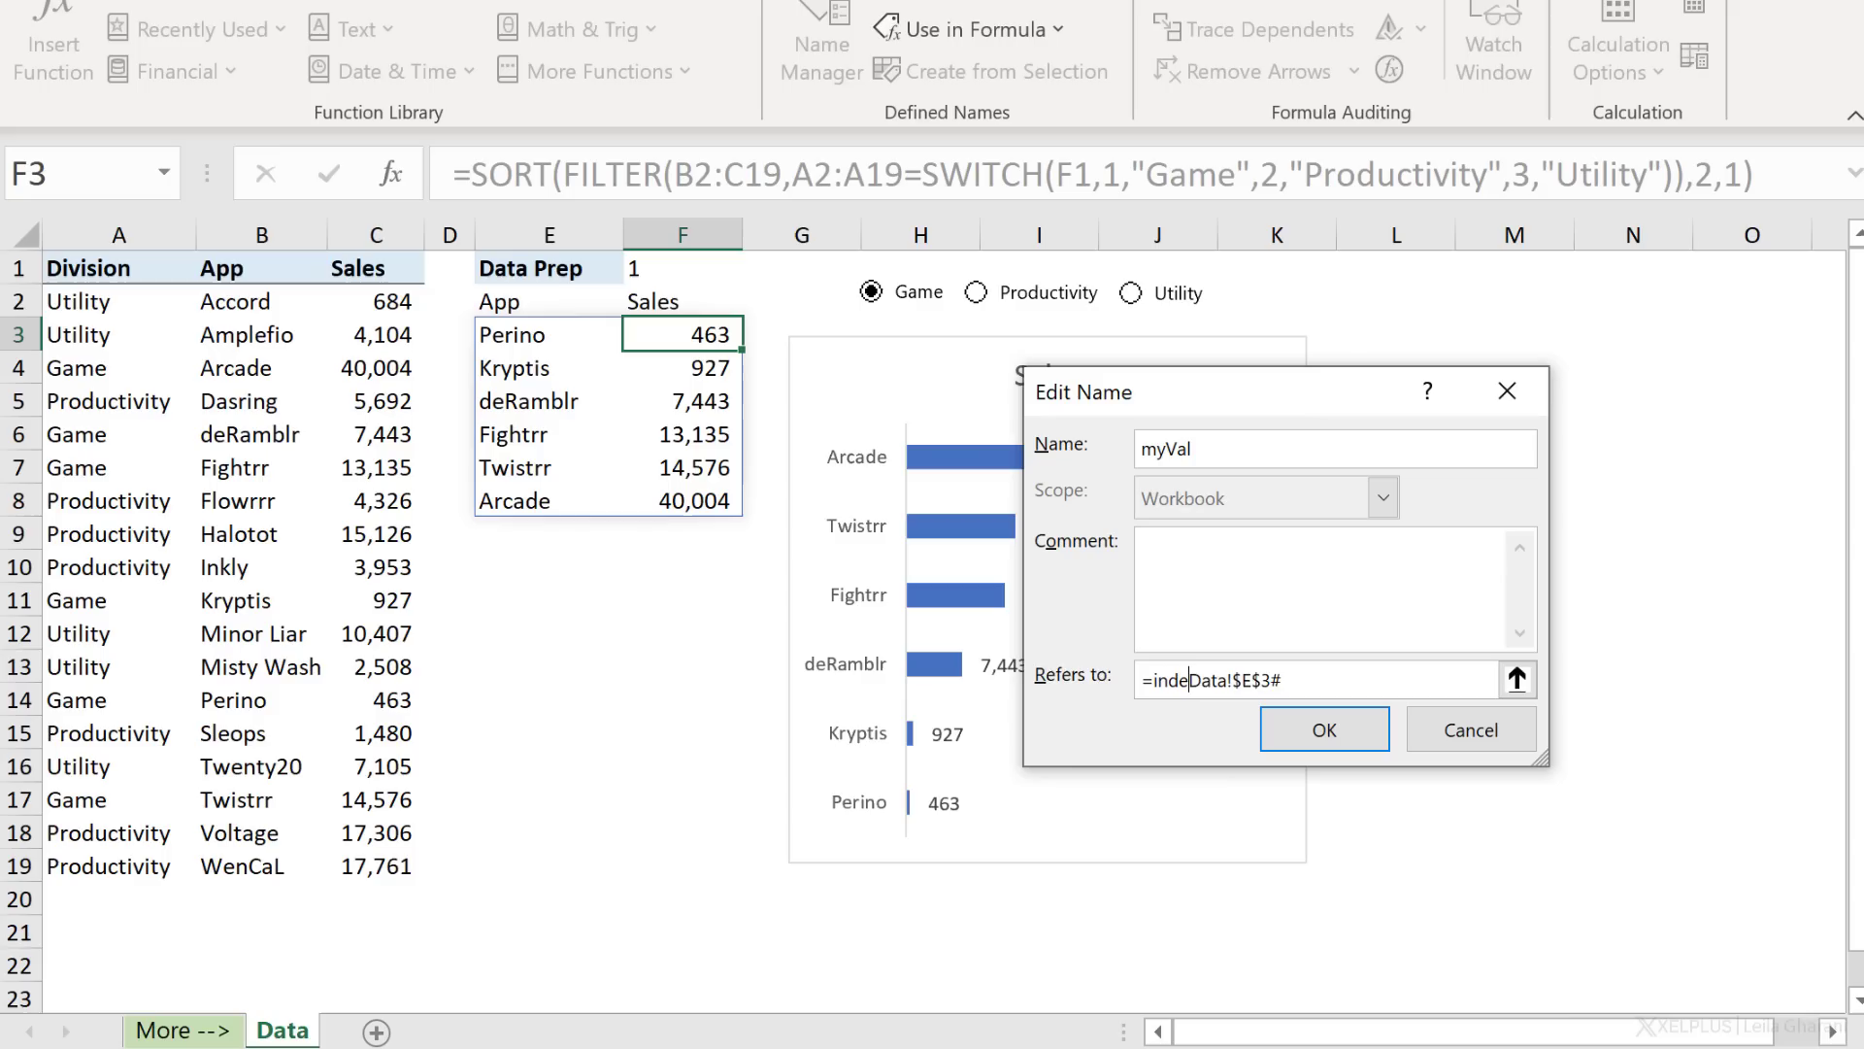
pyautogui.write('(')
pyautogui.write(',,2')
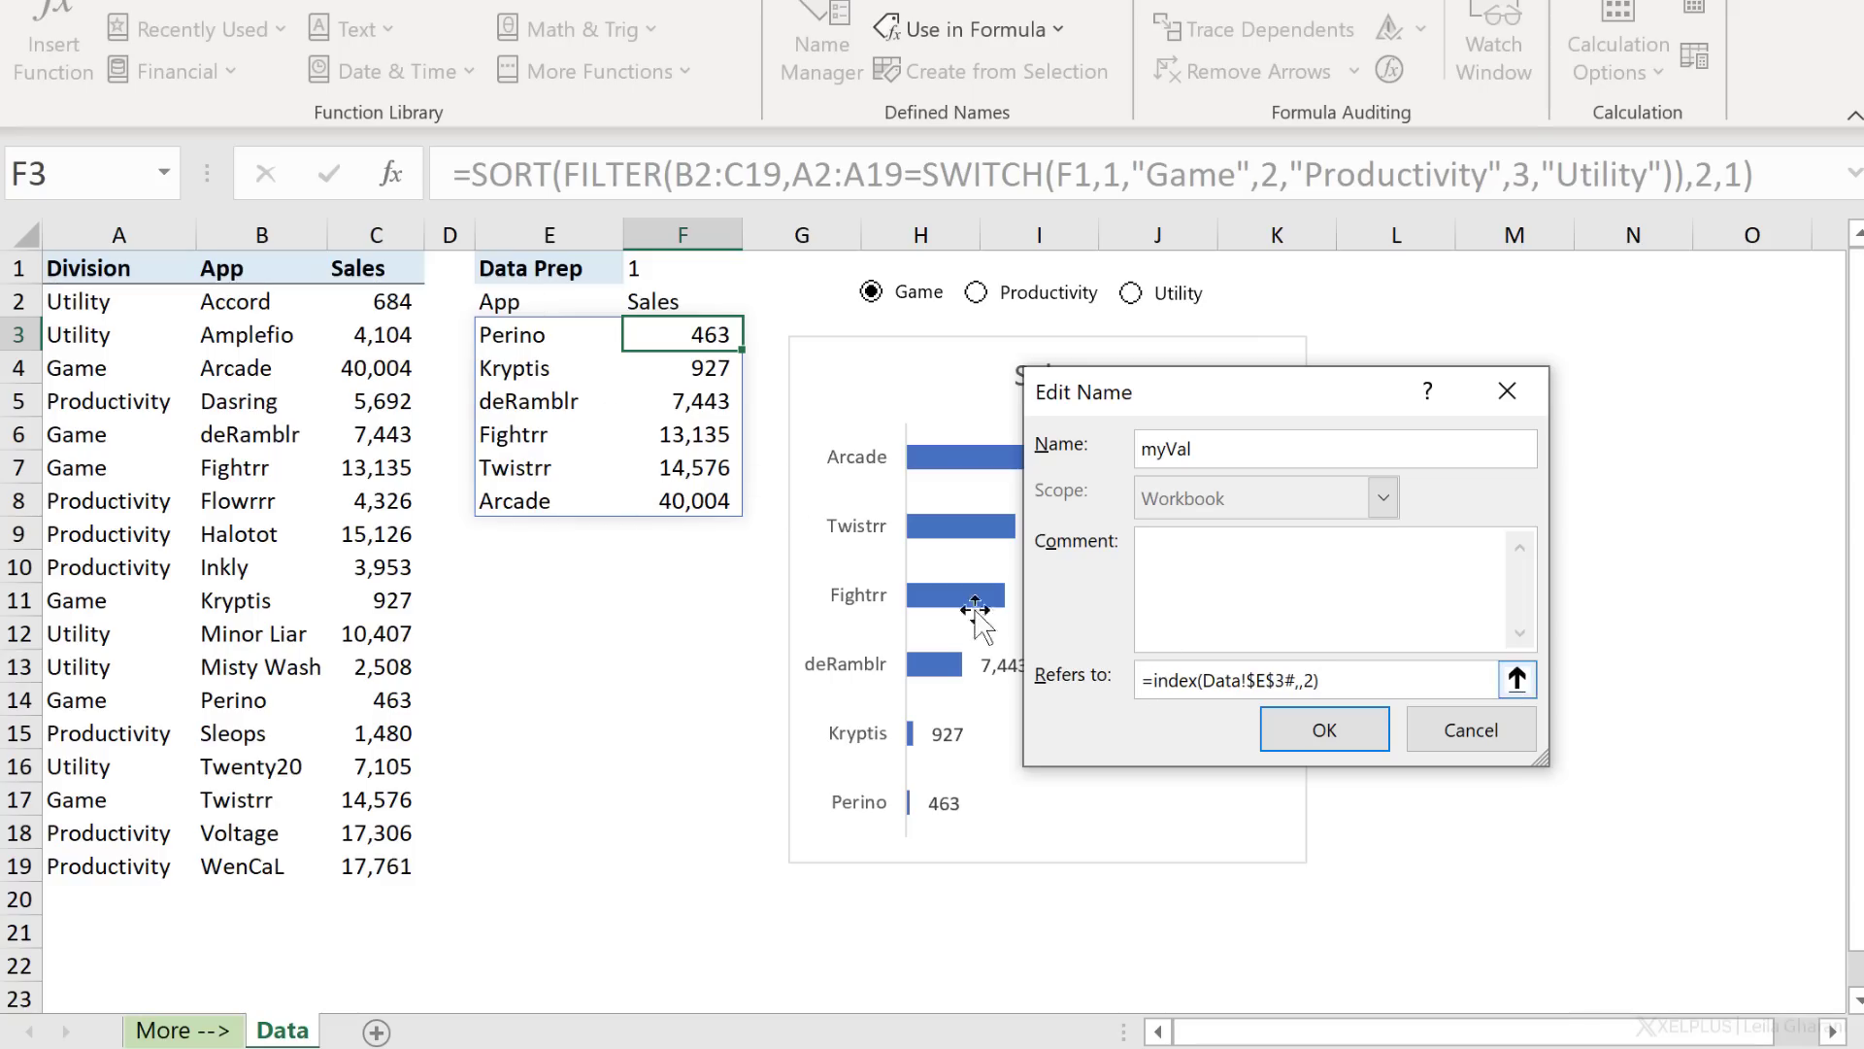
pyautogui.click(1318, 728)
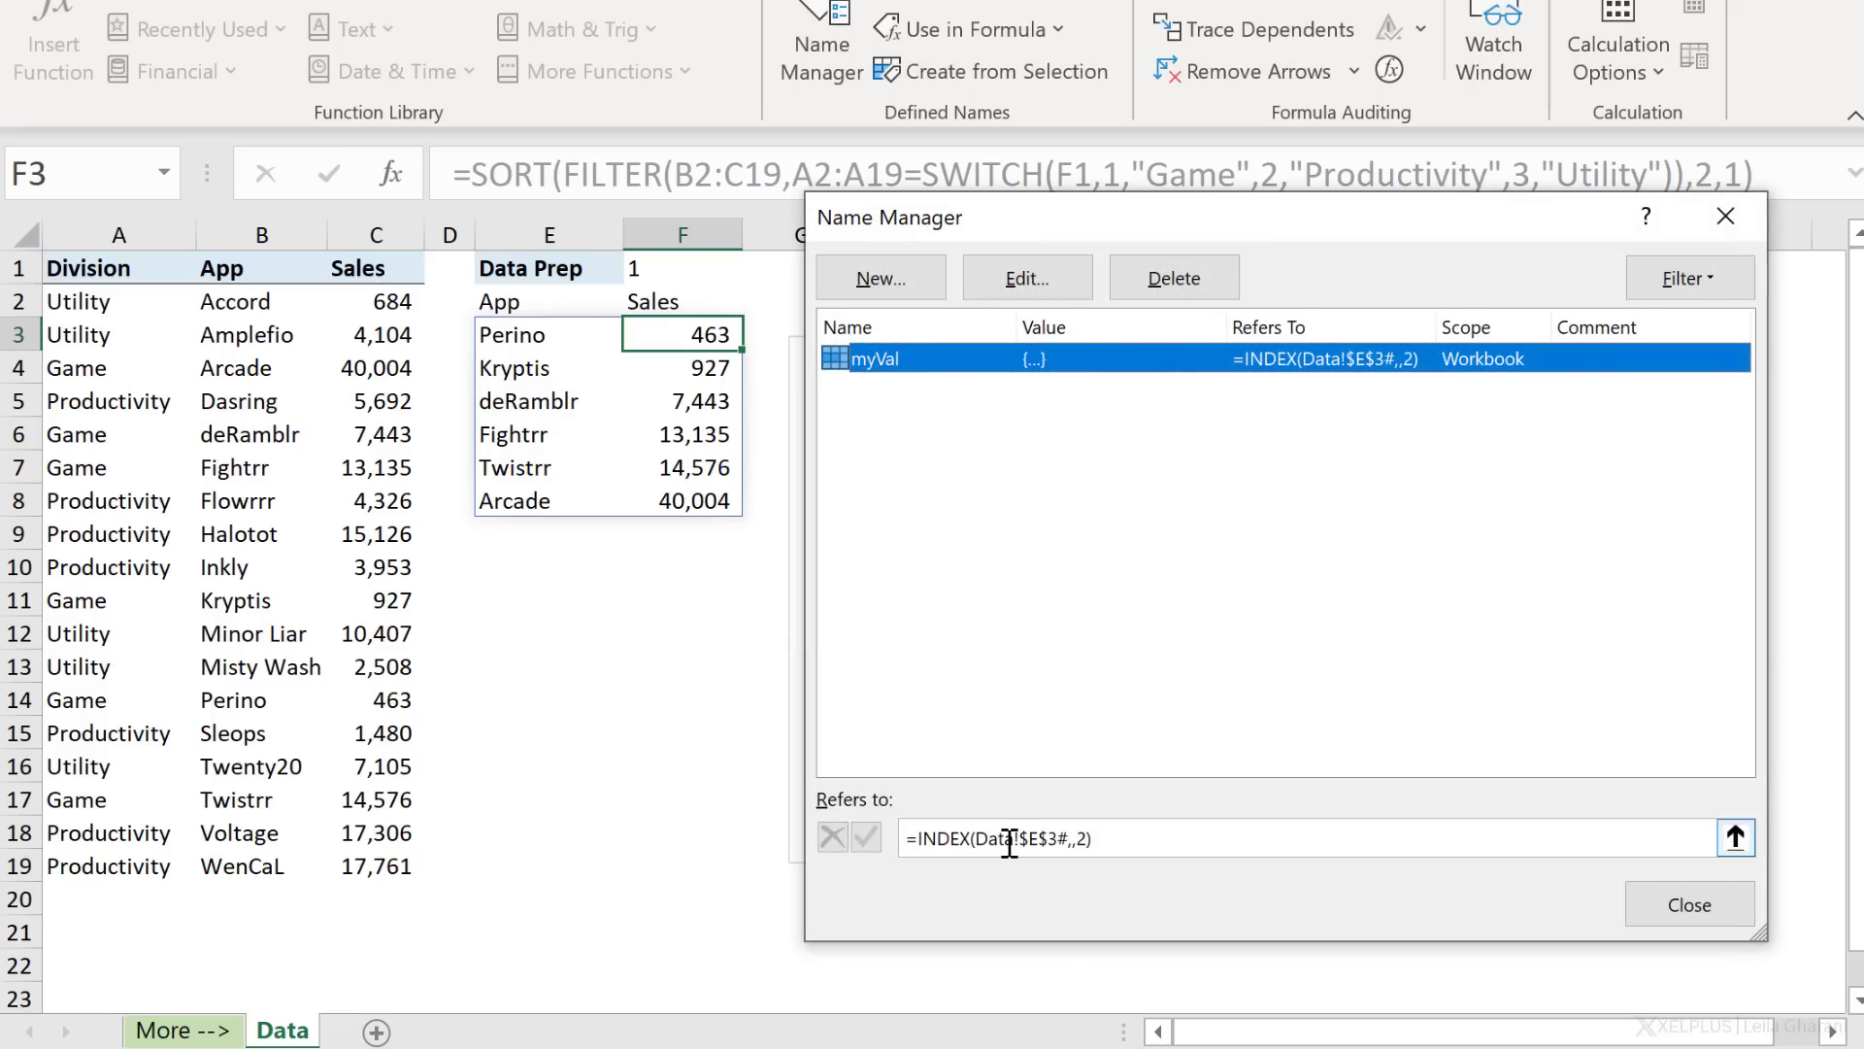
pyautogui.click(1009, 840)
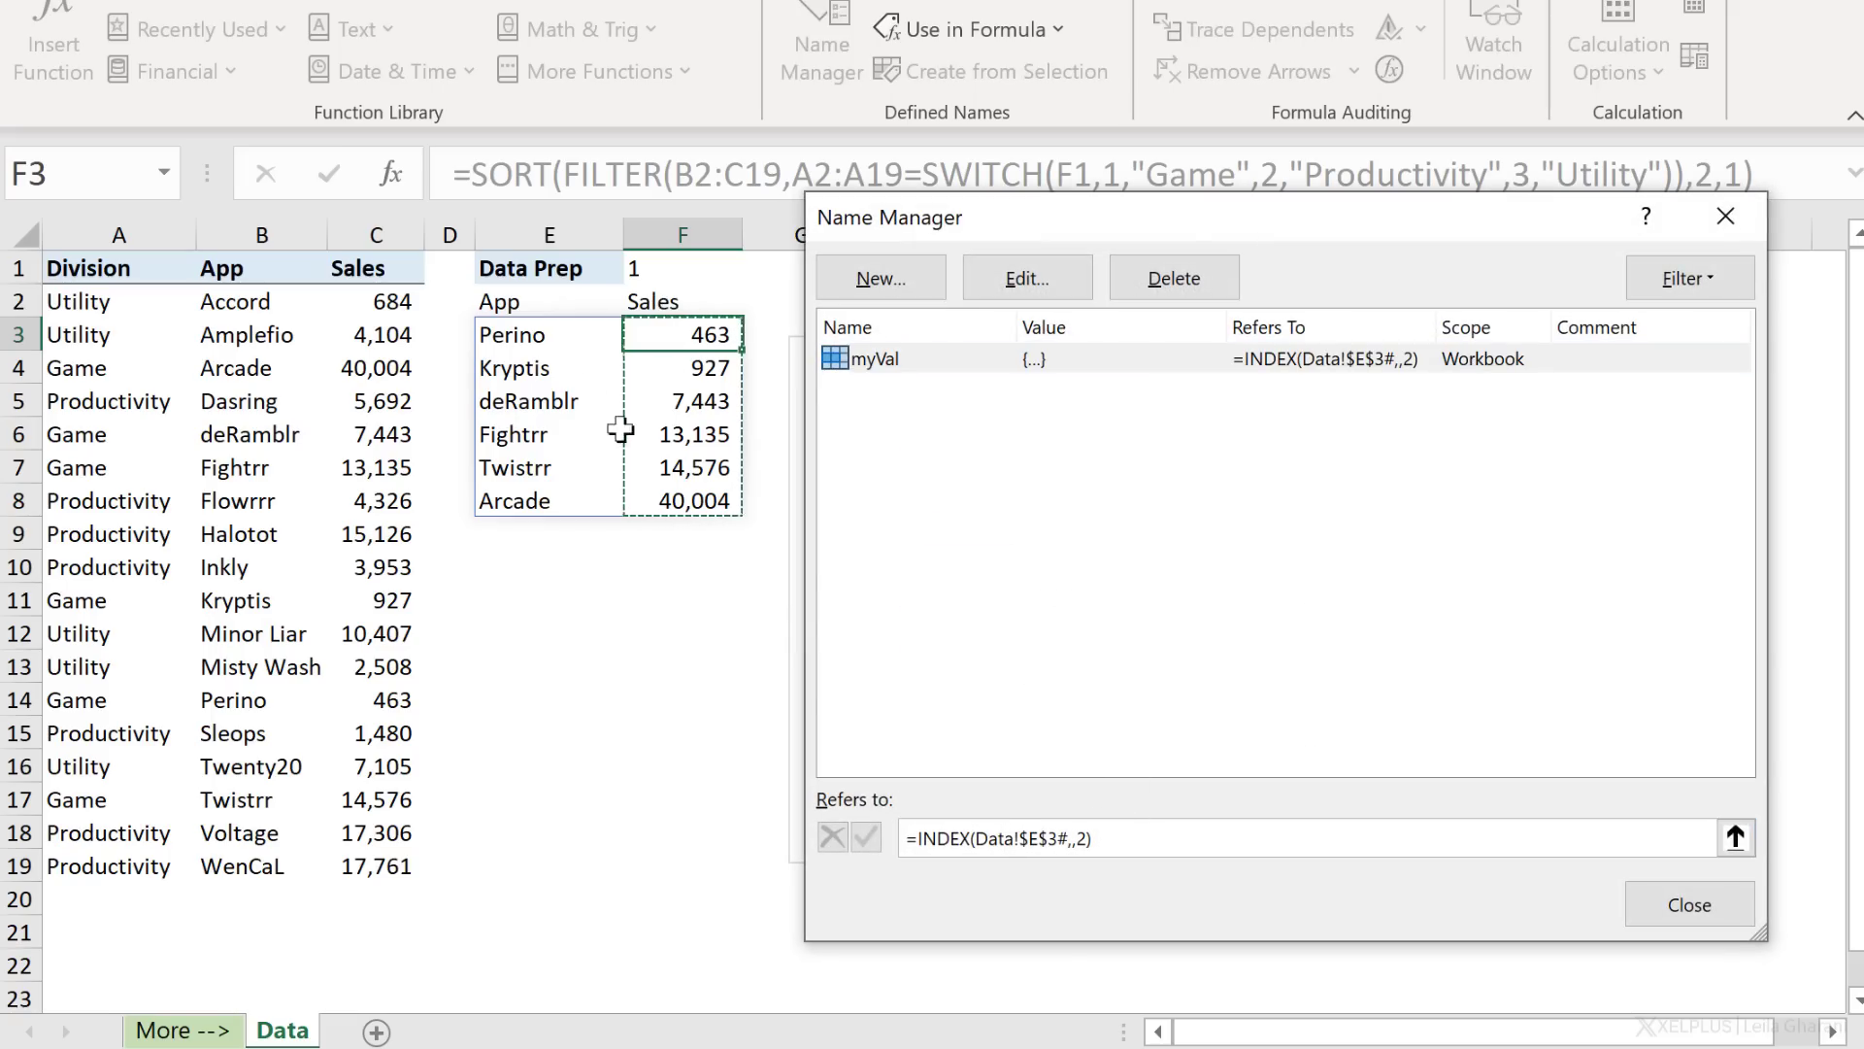
# Step: Add the name myApp as =INDEX(Data!$E$3#,,1) for the App column E3:E8, then close Name Manager
pyautogui.moveTo(1095, 838); pyautogui.dragTo(912, 838)
pyautogui.hotkey('ctrl', 'c')
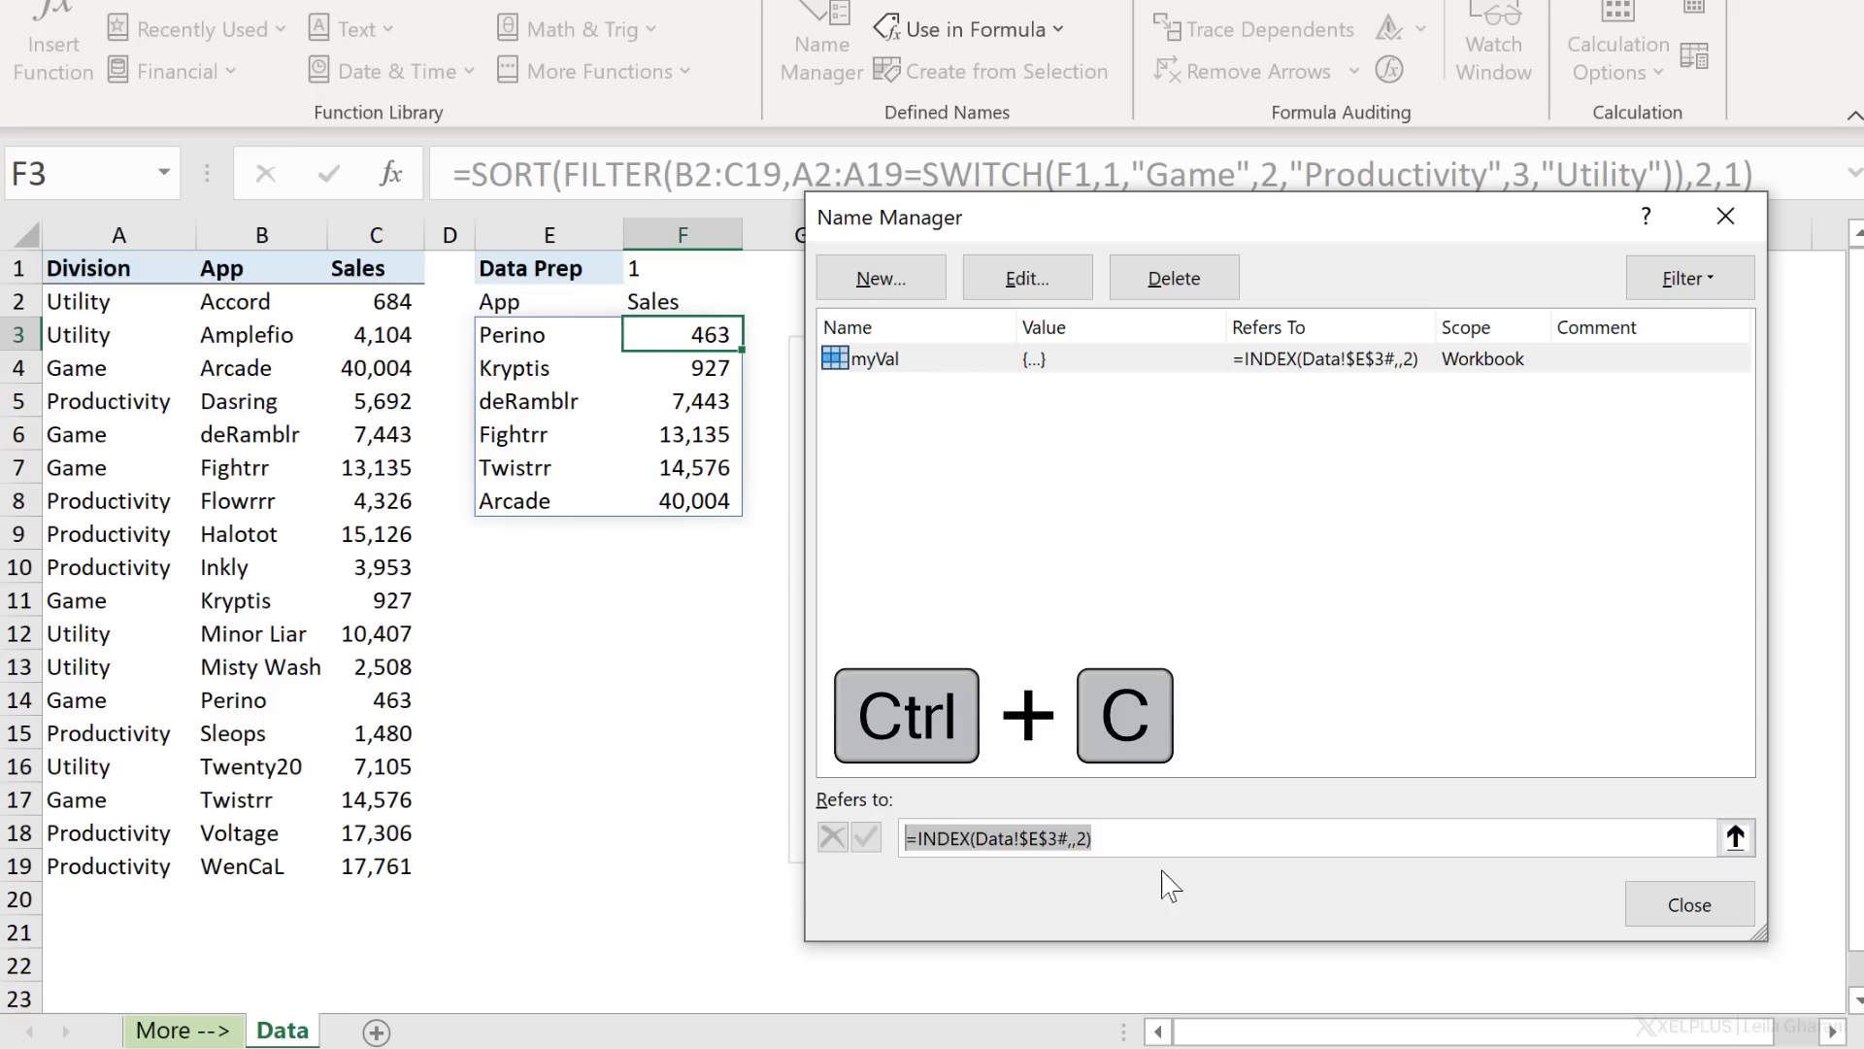
pyautogui.click(1156, 841)
pyautogui.click(882, 280)
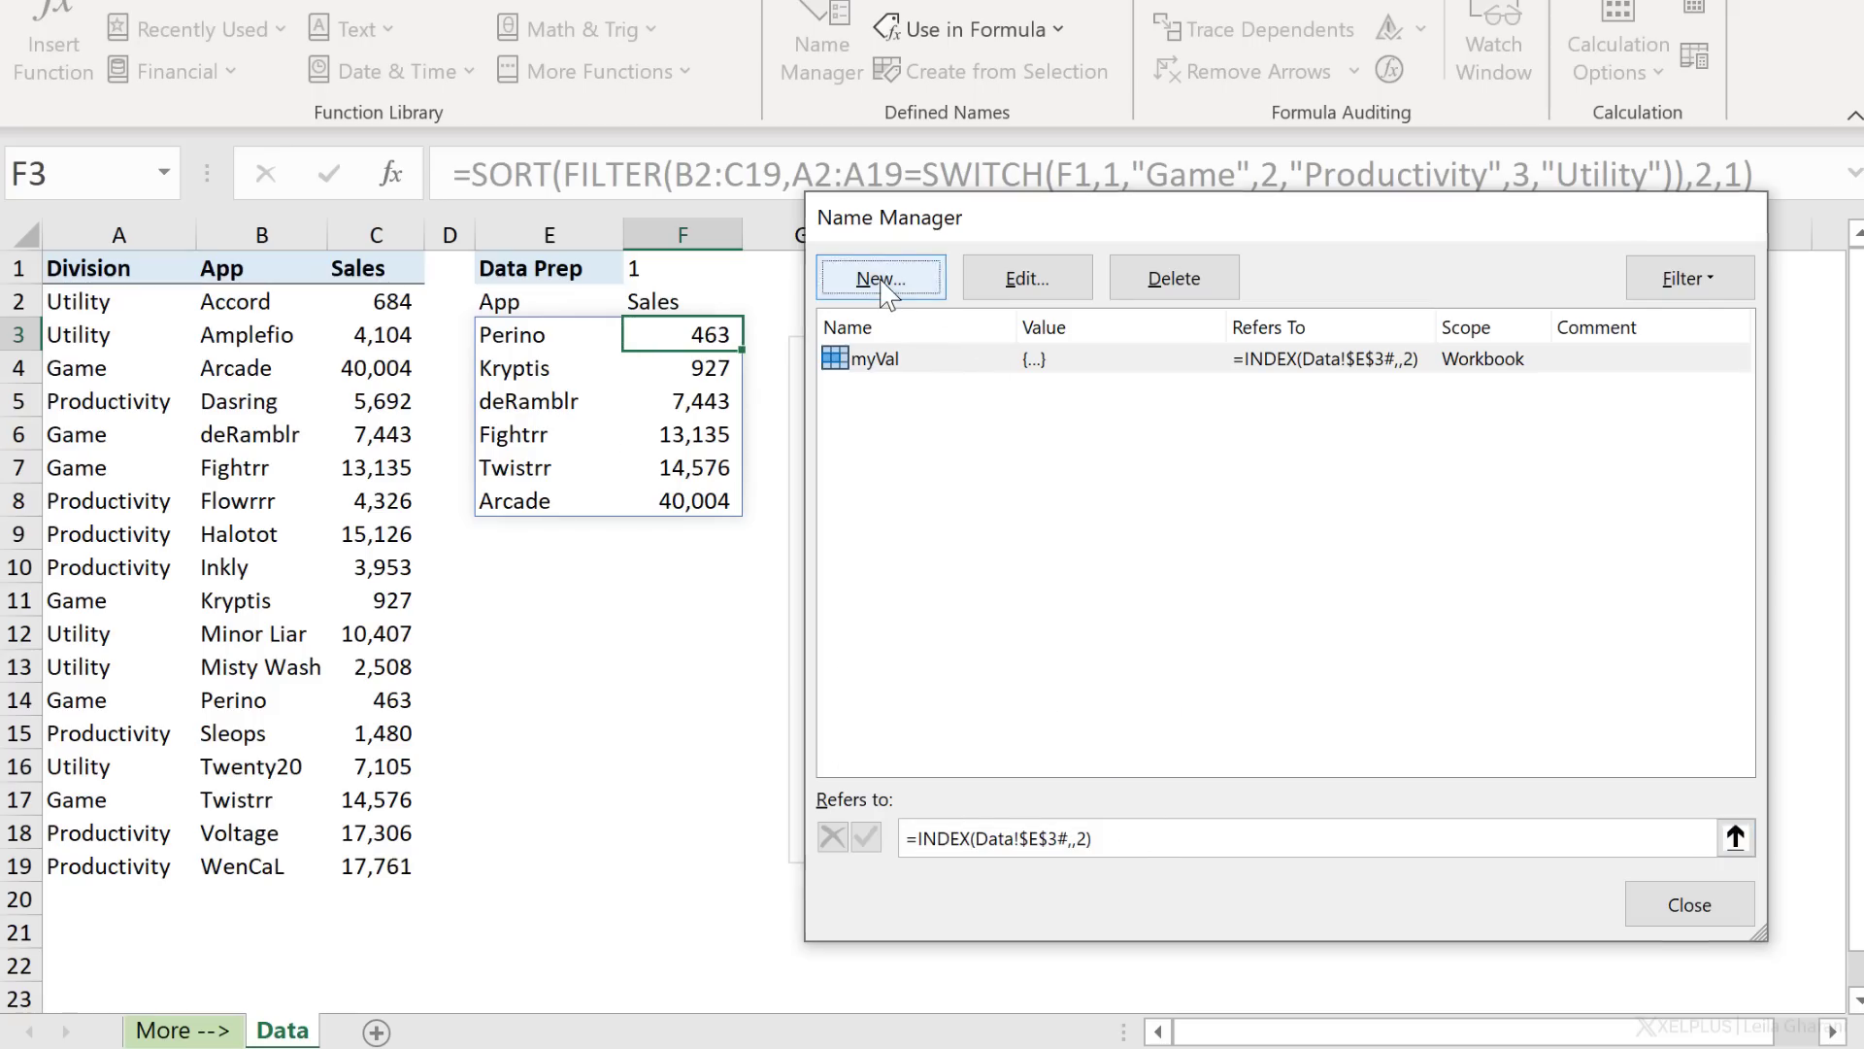
pyautogui.write('myApp')
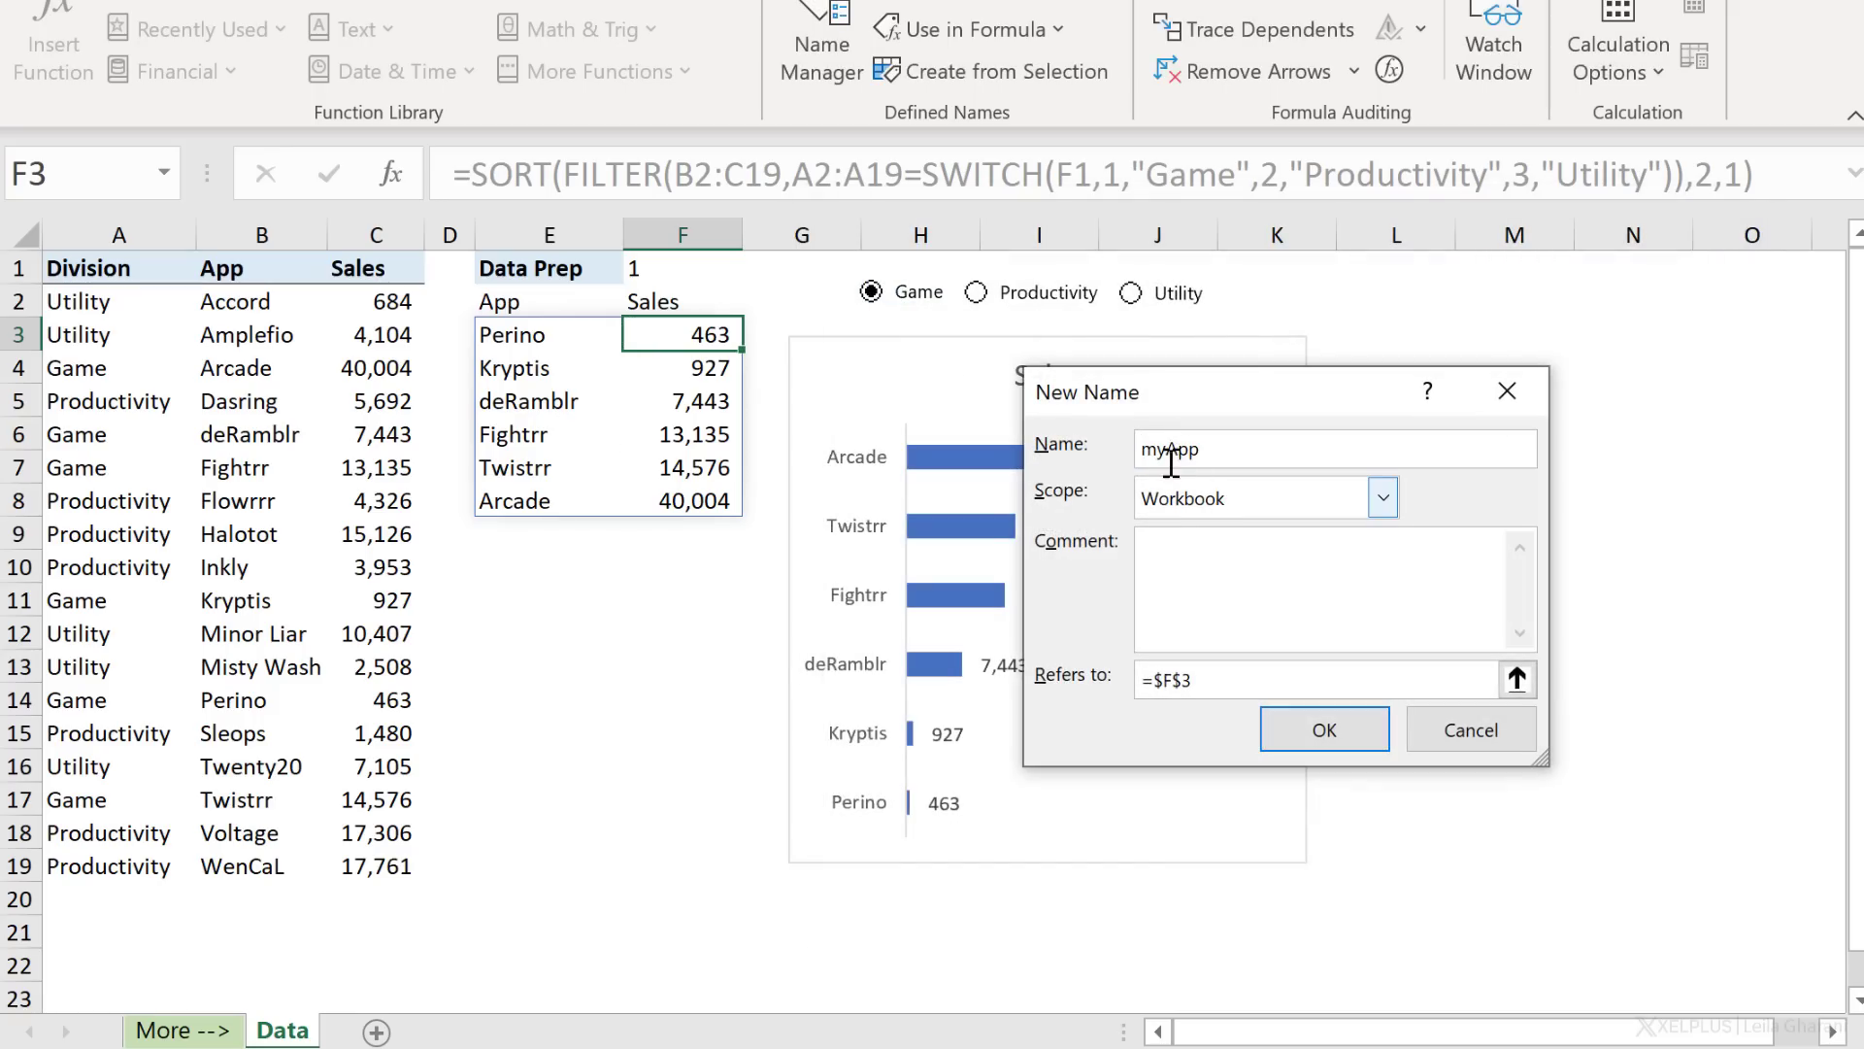
pyautogui.moveTo(1198, 679); pyautogui.dragTo(1000, 670)
pyautogui.hotkey('ctrl', 'v')
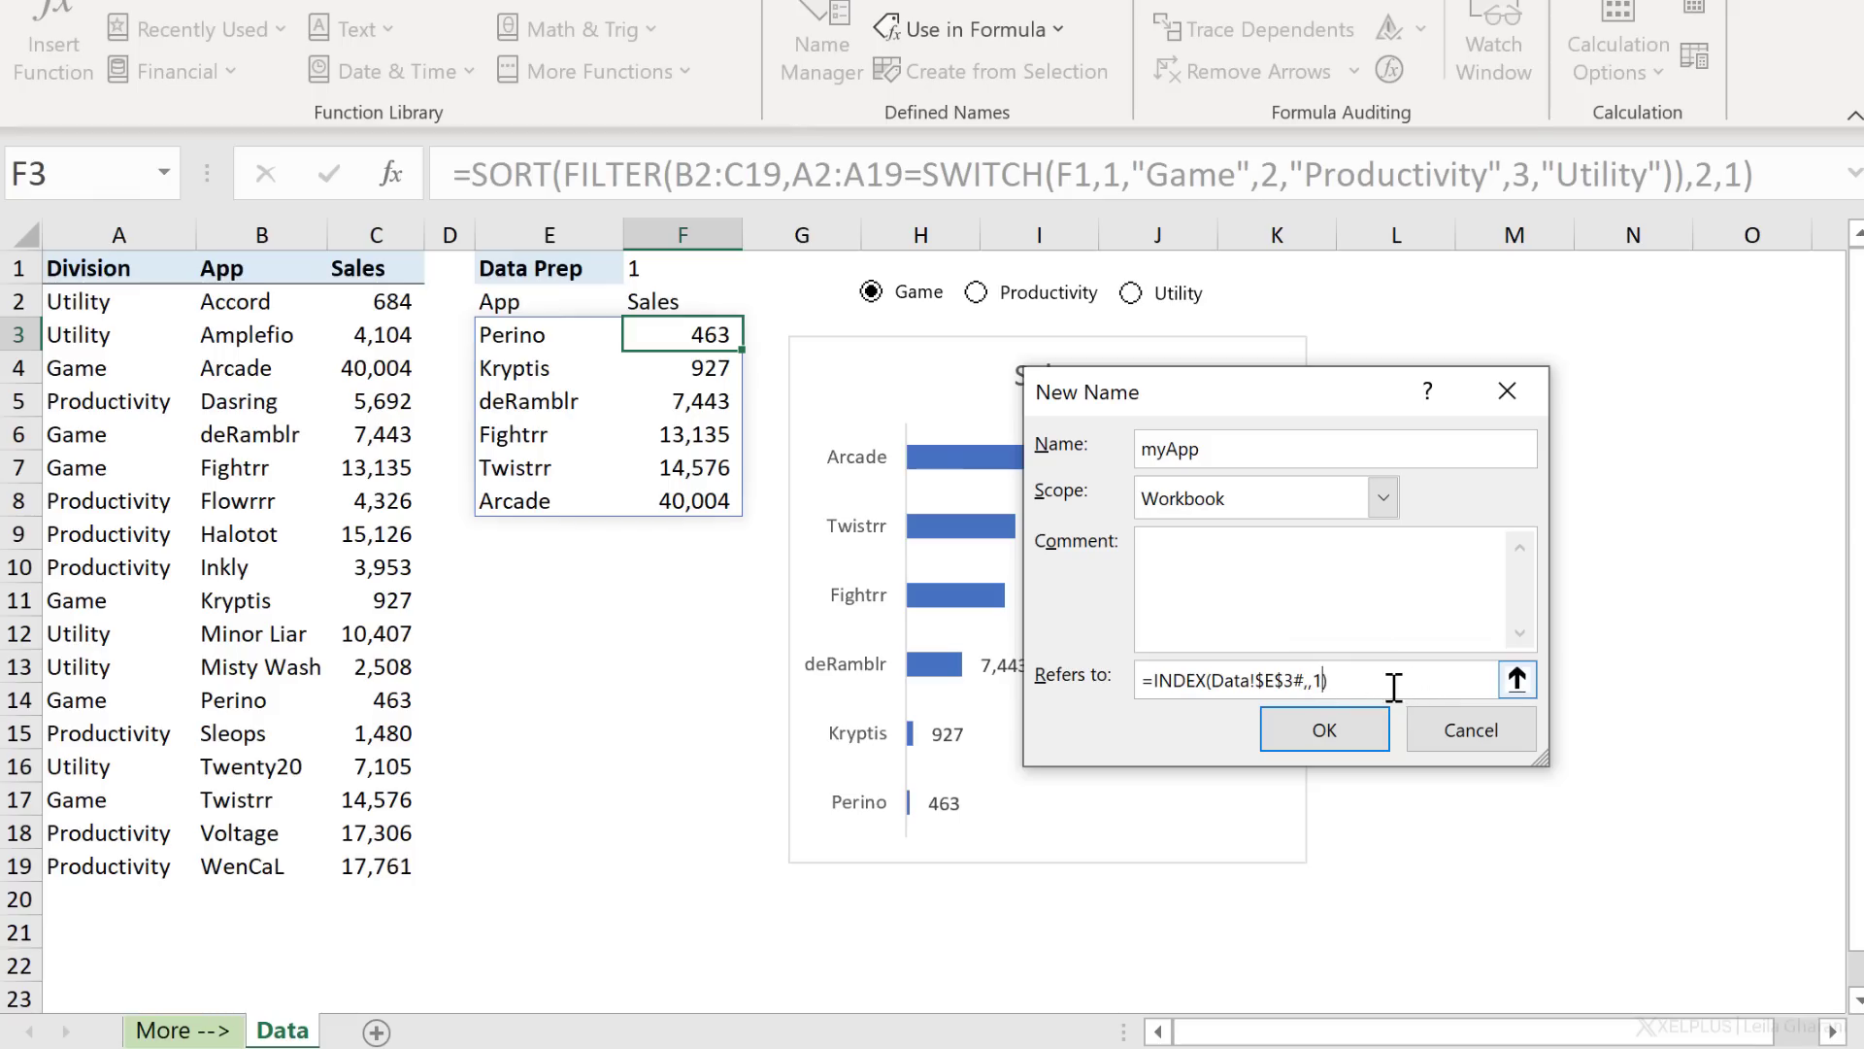
pyautogui.click(1332, 739)
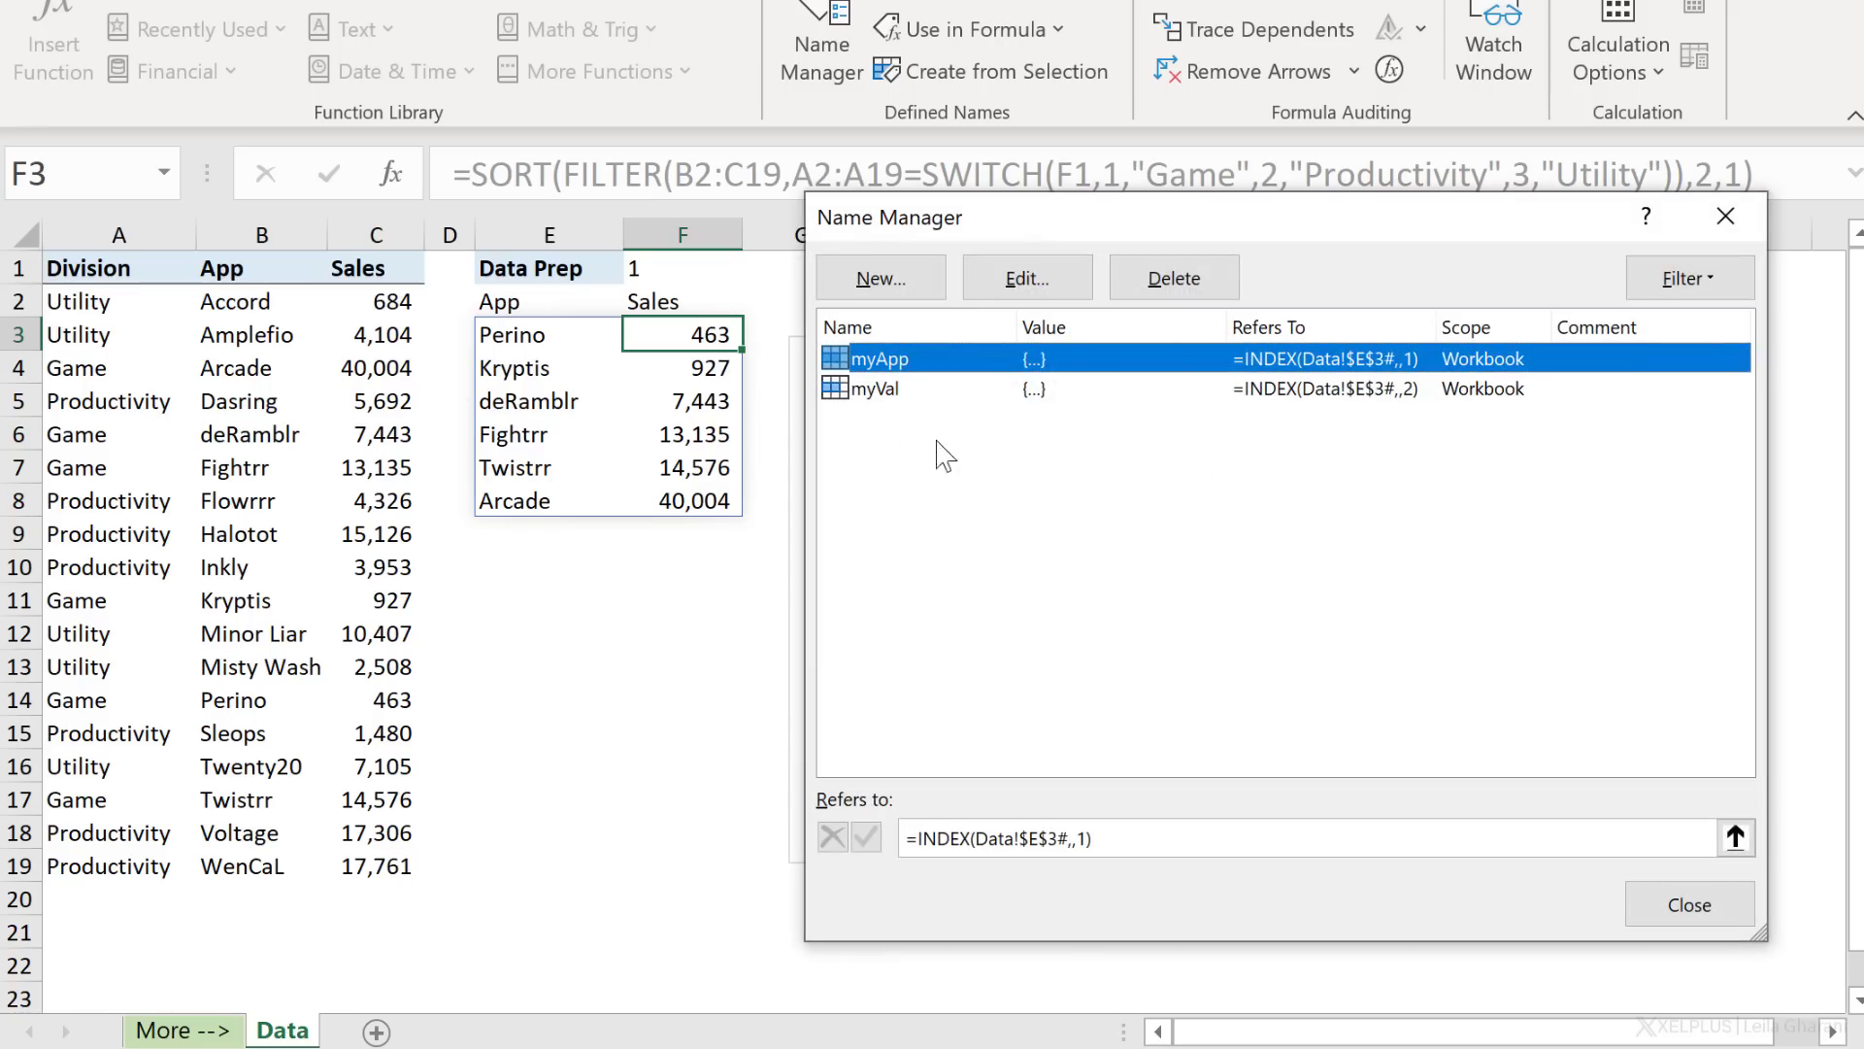
pyautogui.click(1034, 837)
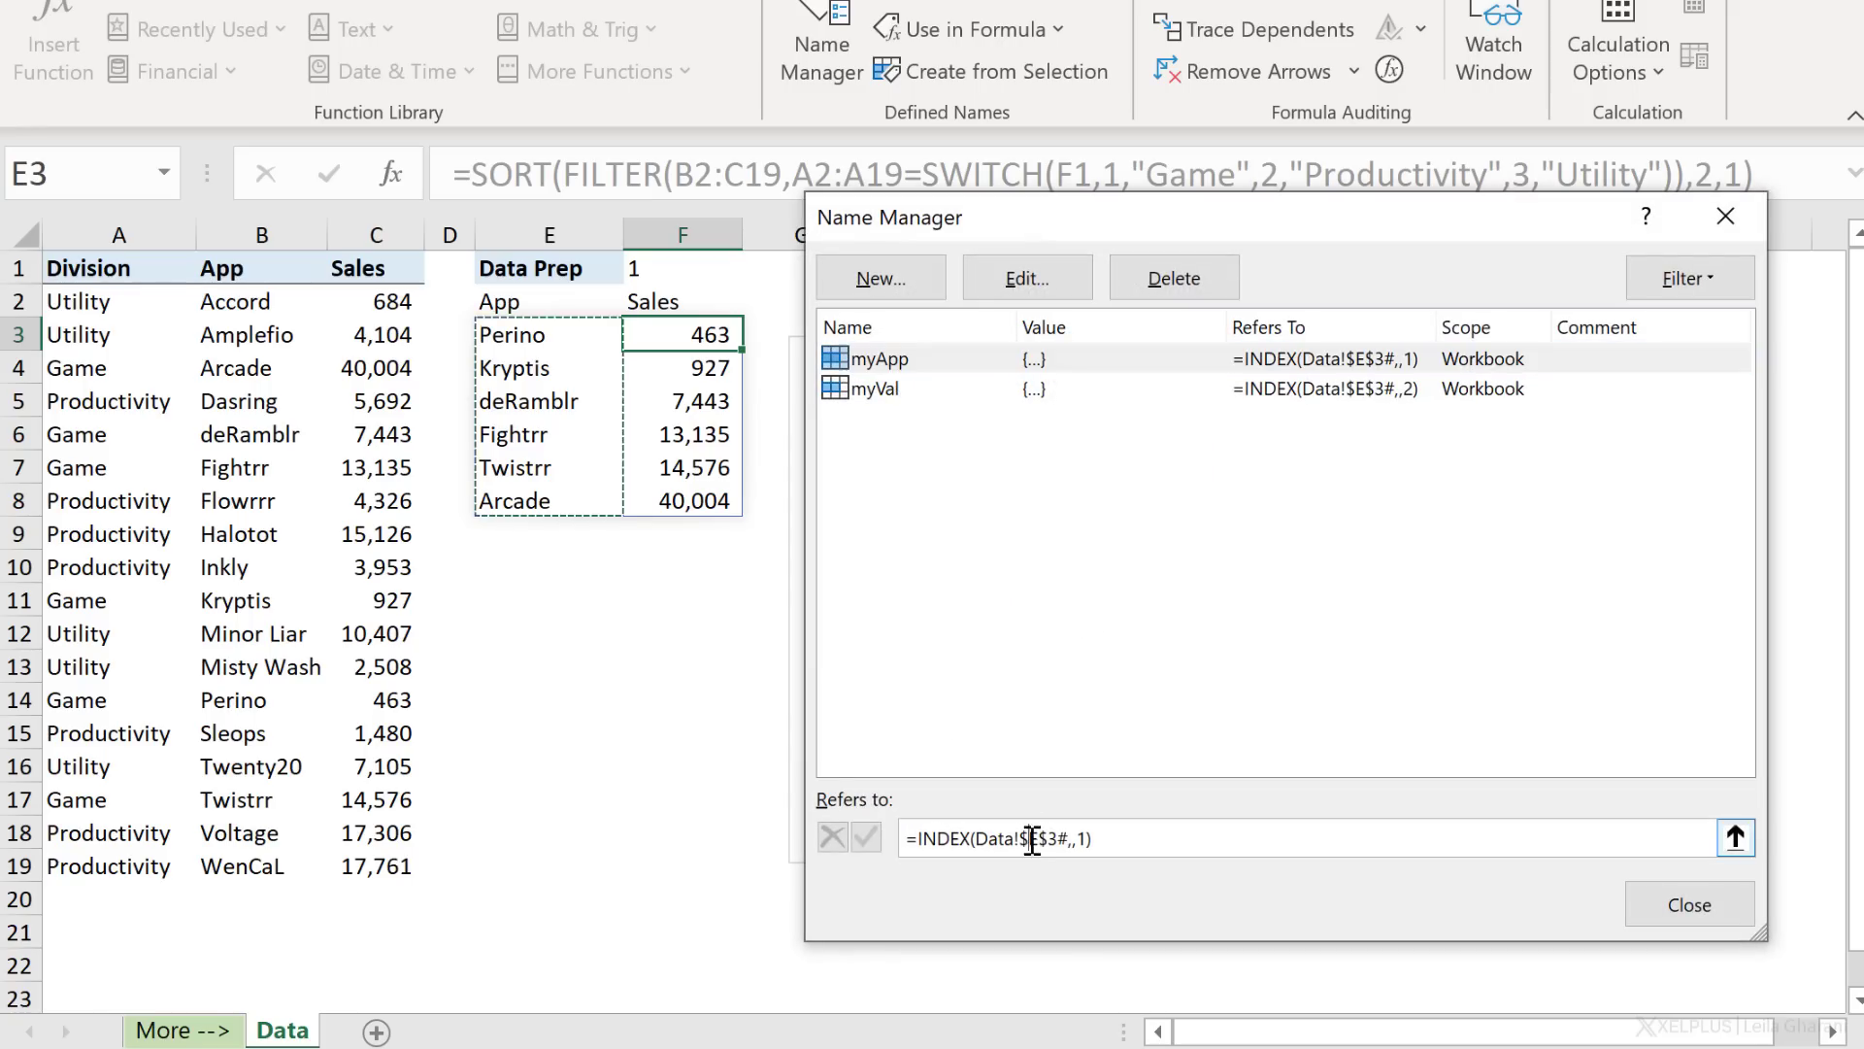
pyautogui.click(1689, 904)
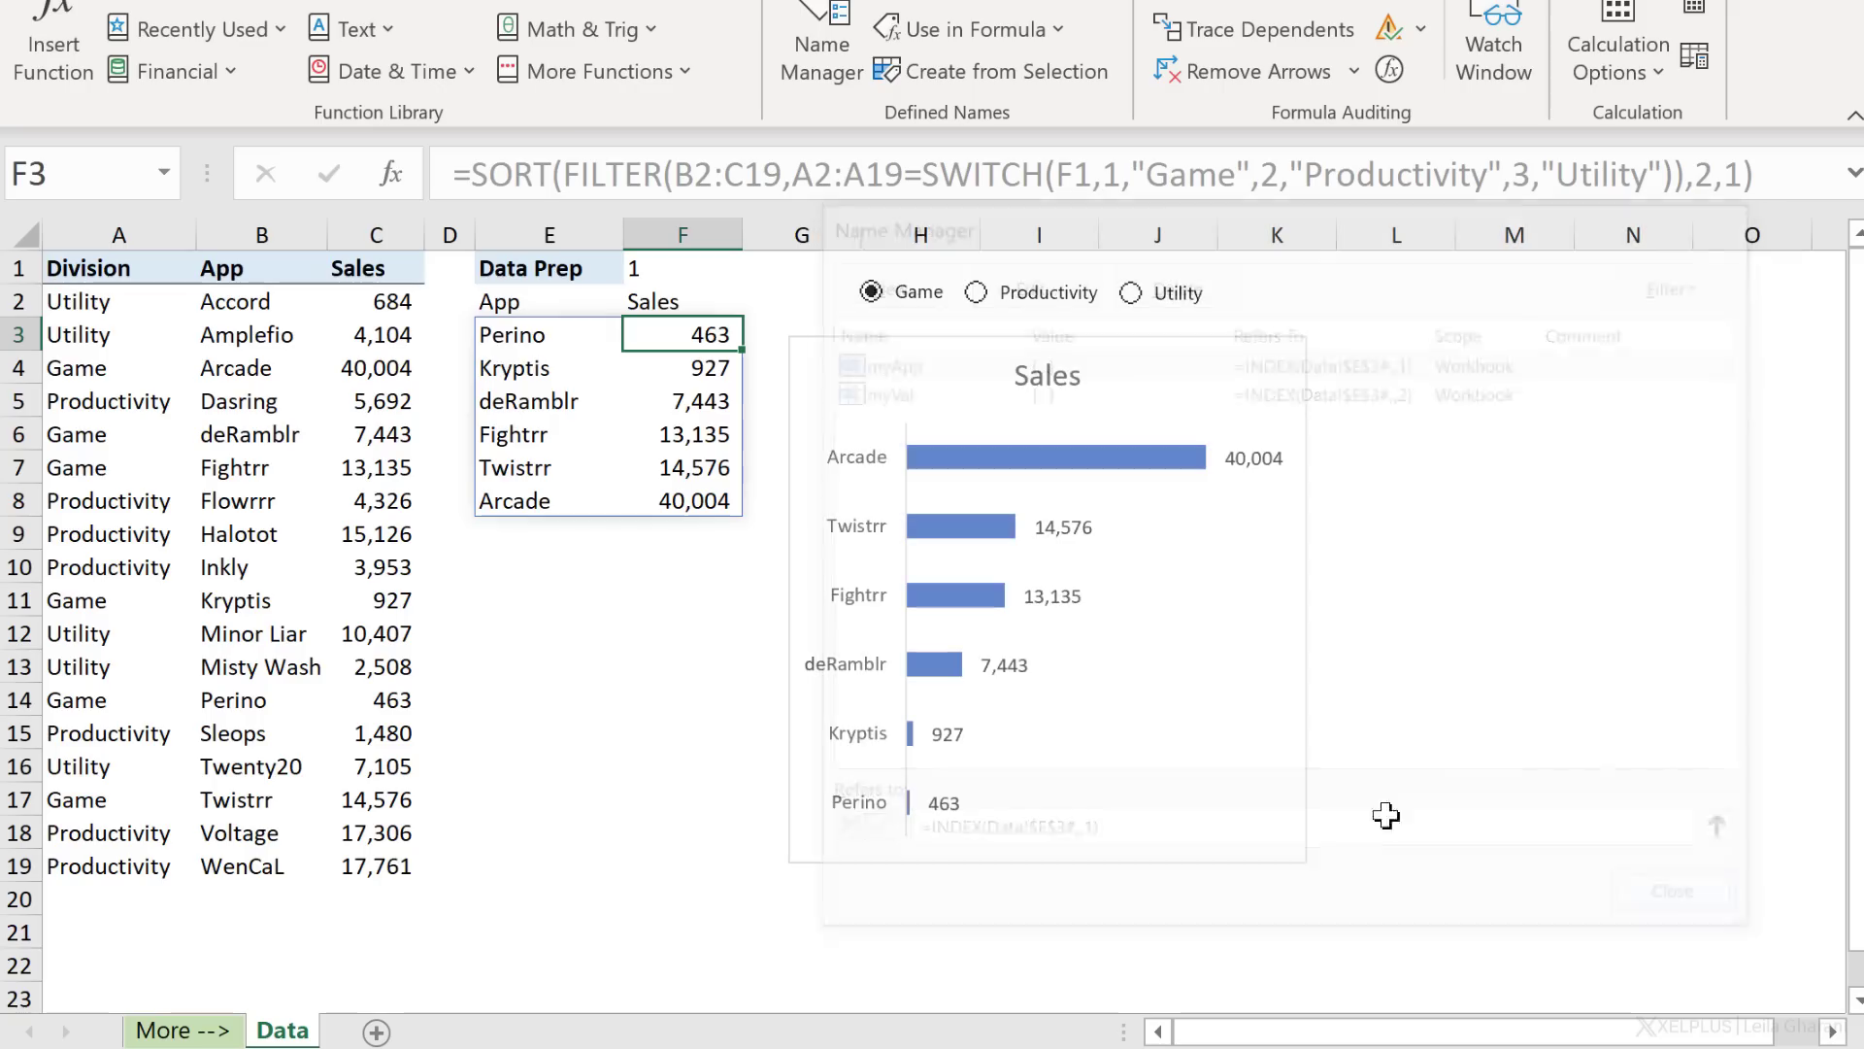
# Step: Replace the Sales series' fixed value range with the myVal name
pyautogui.rightClick(976, 471)
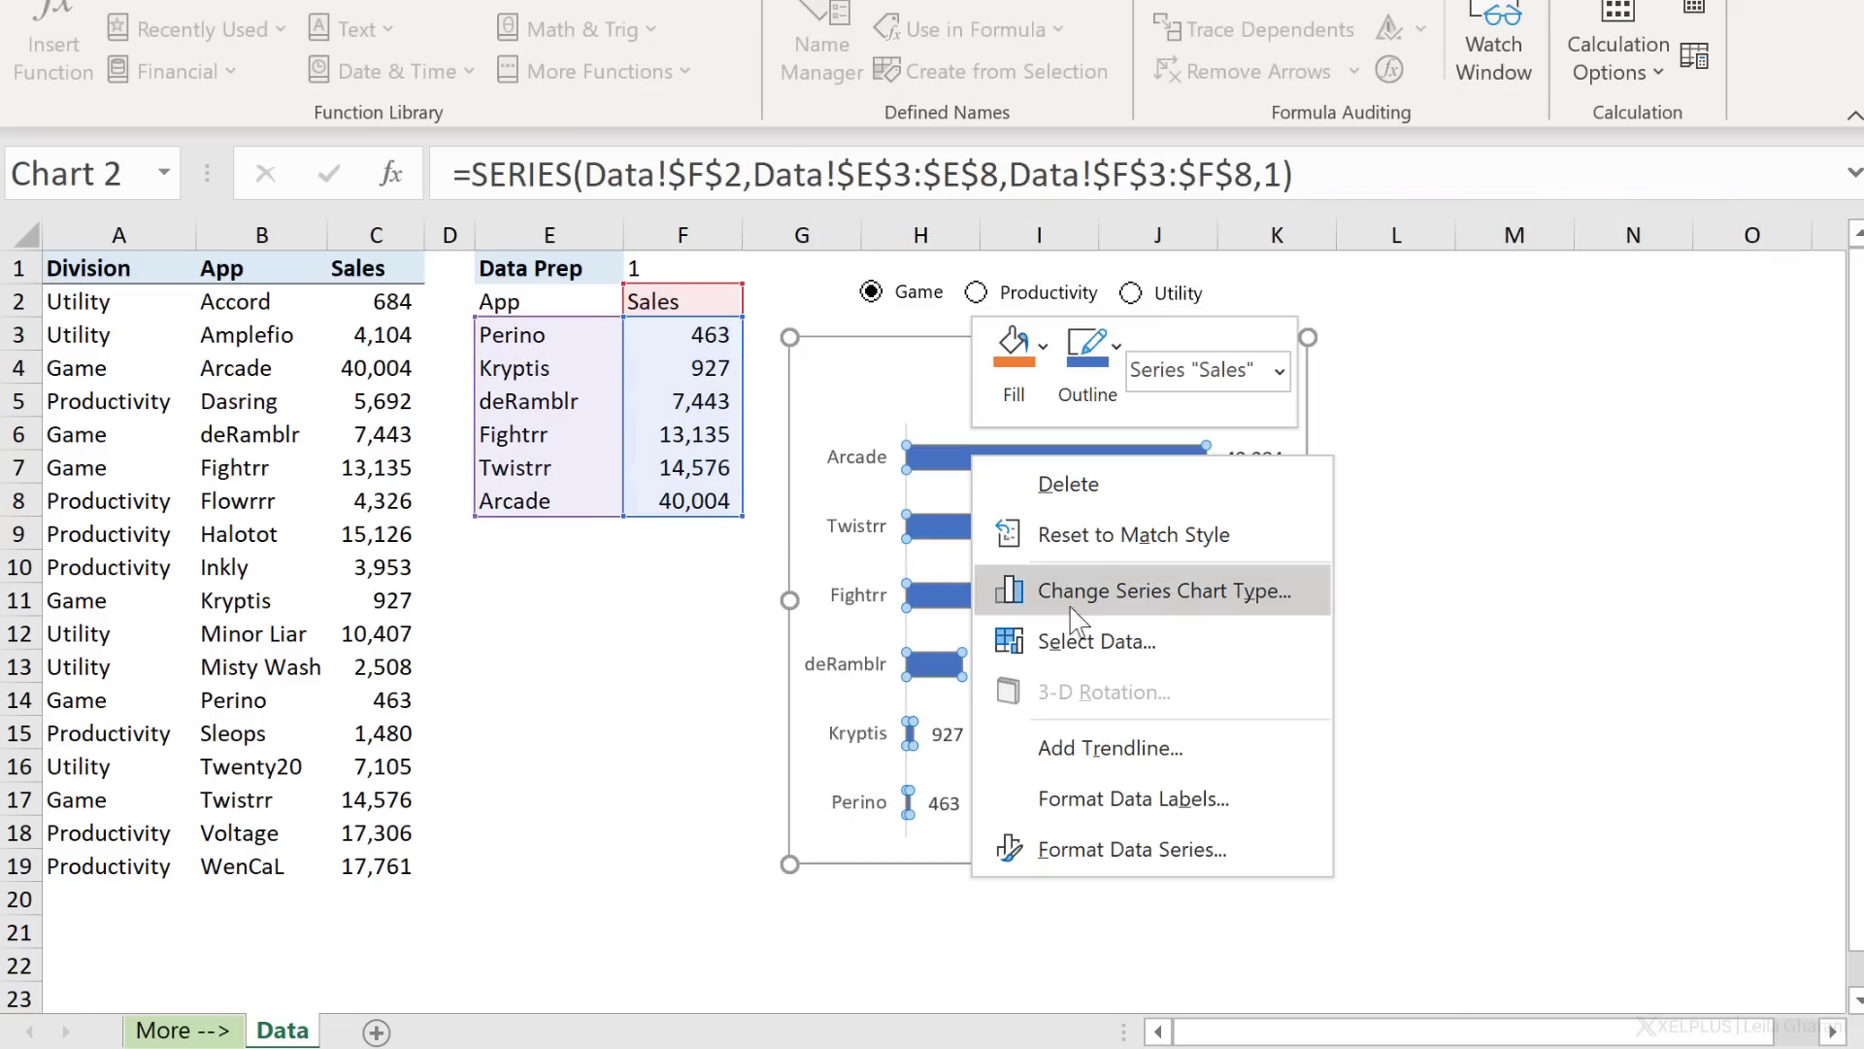
pyautogui.click(1097, 641)
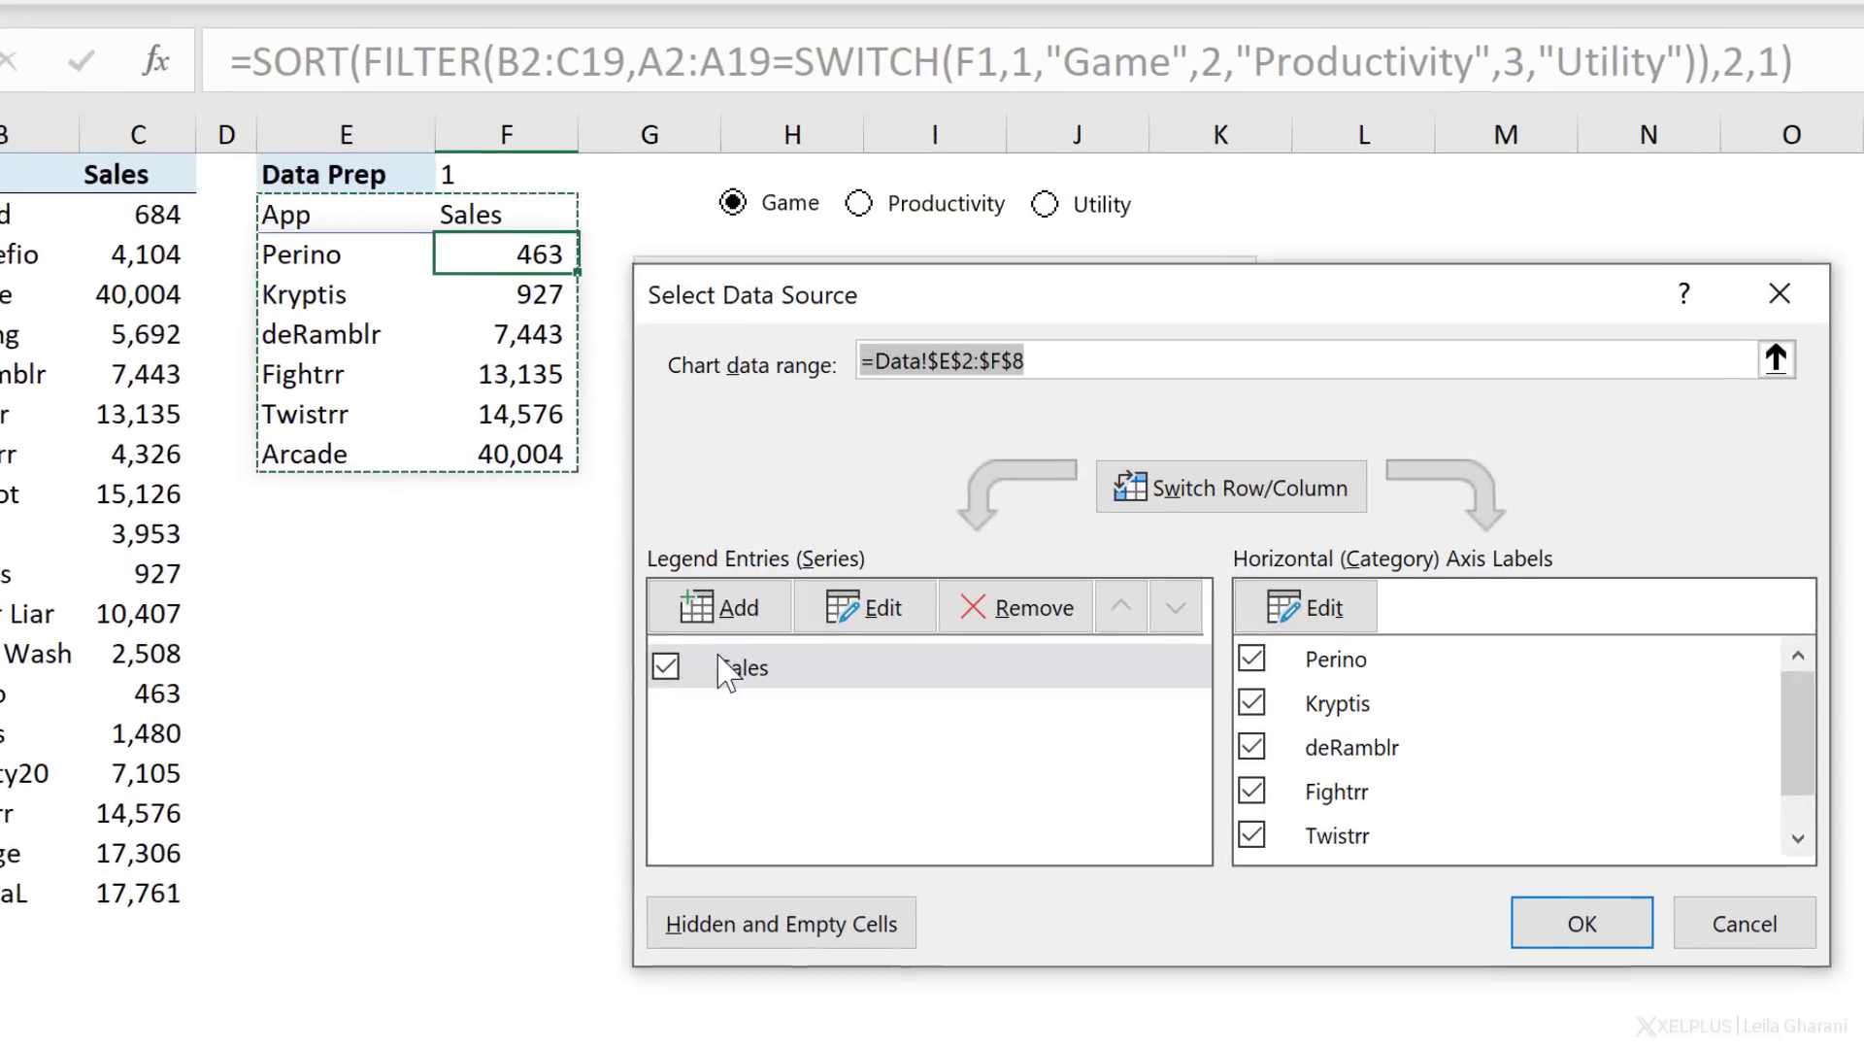
pyautogui.click(726, 670)
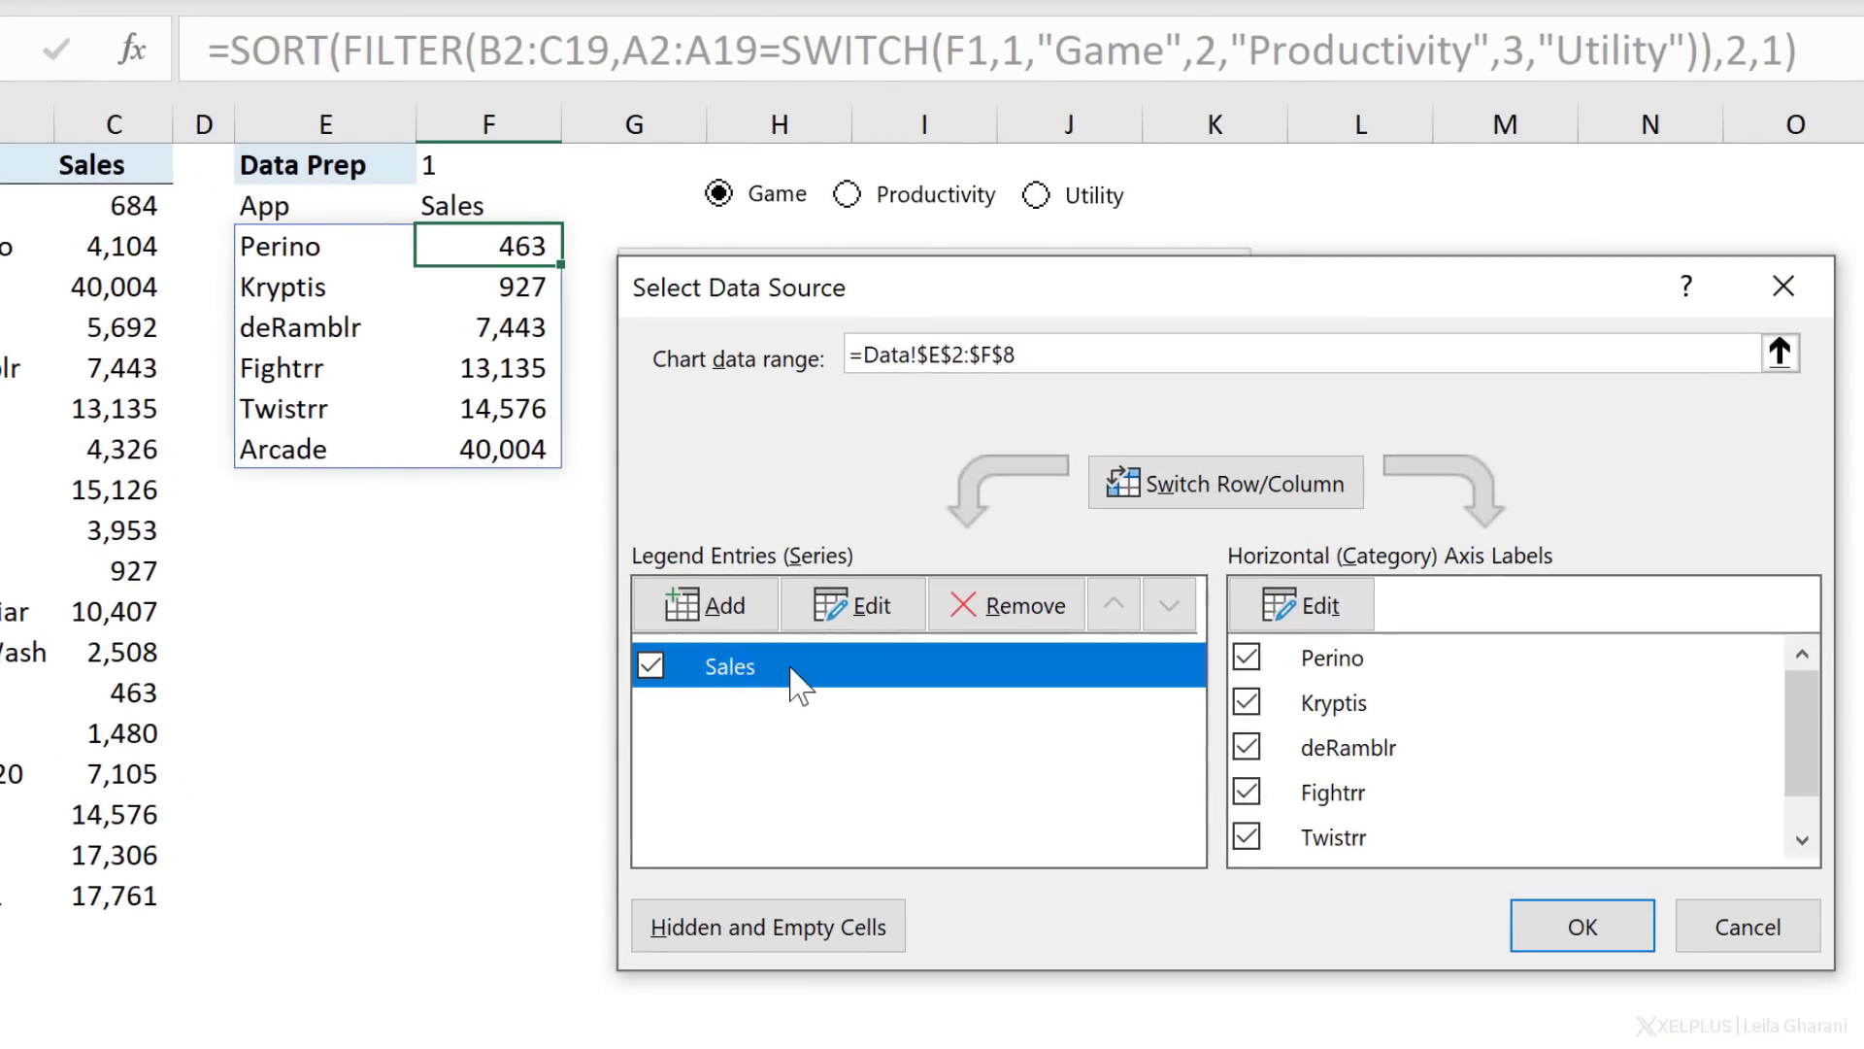
pyautogui.click(864, 608)
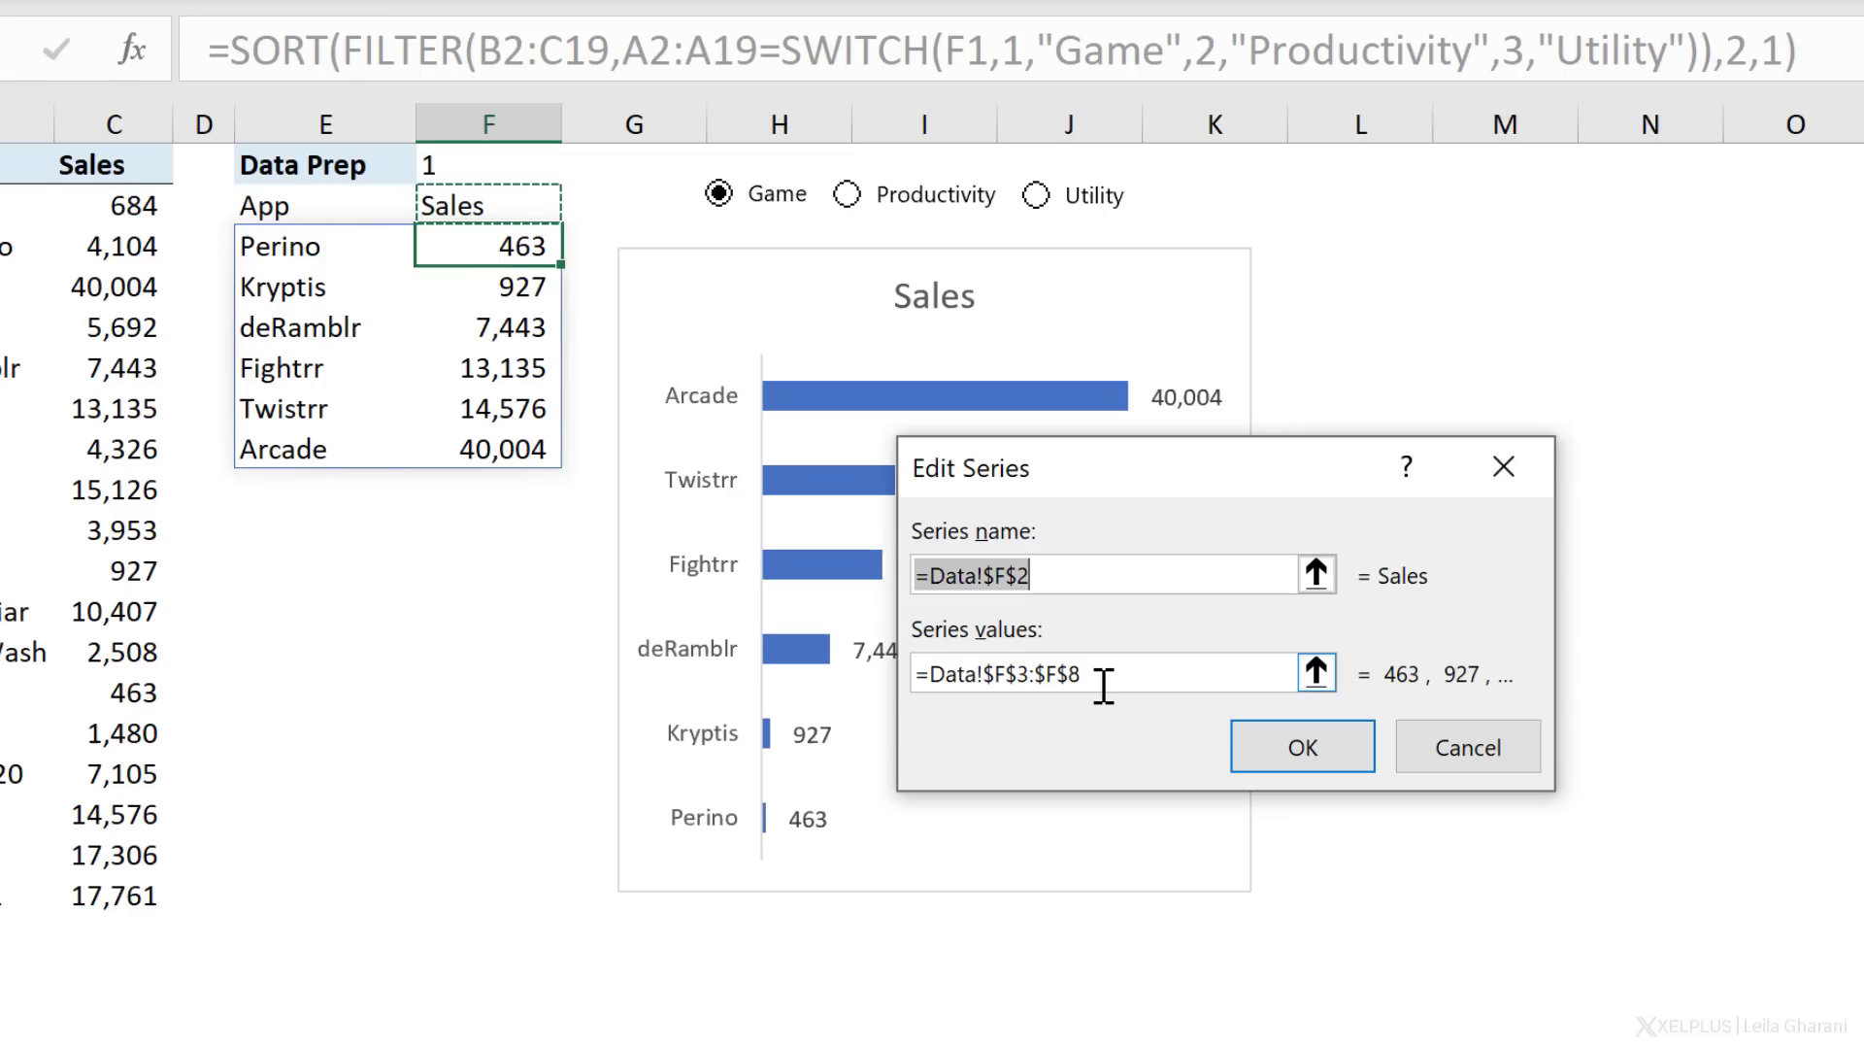
pyautogui.moveTo(1089, 678); pyautogui.dragTo(987, 675)
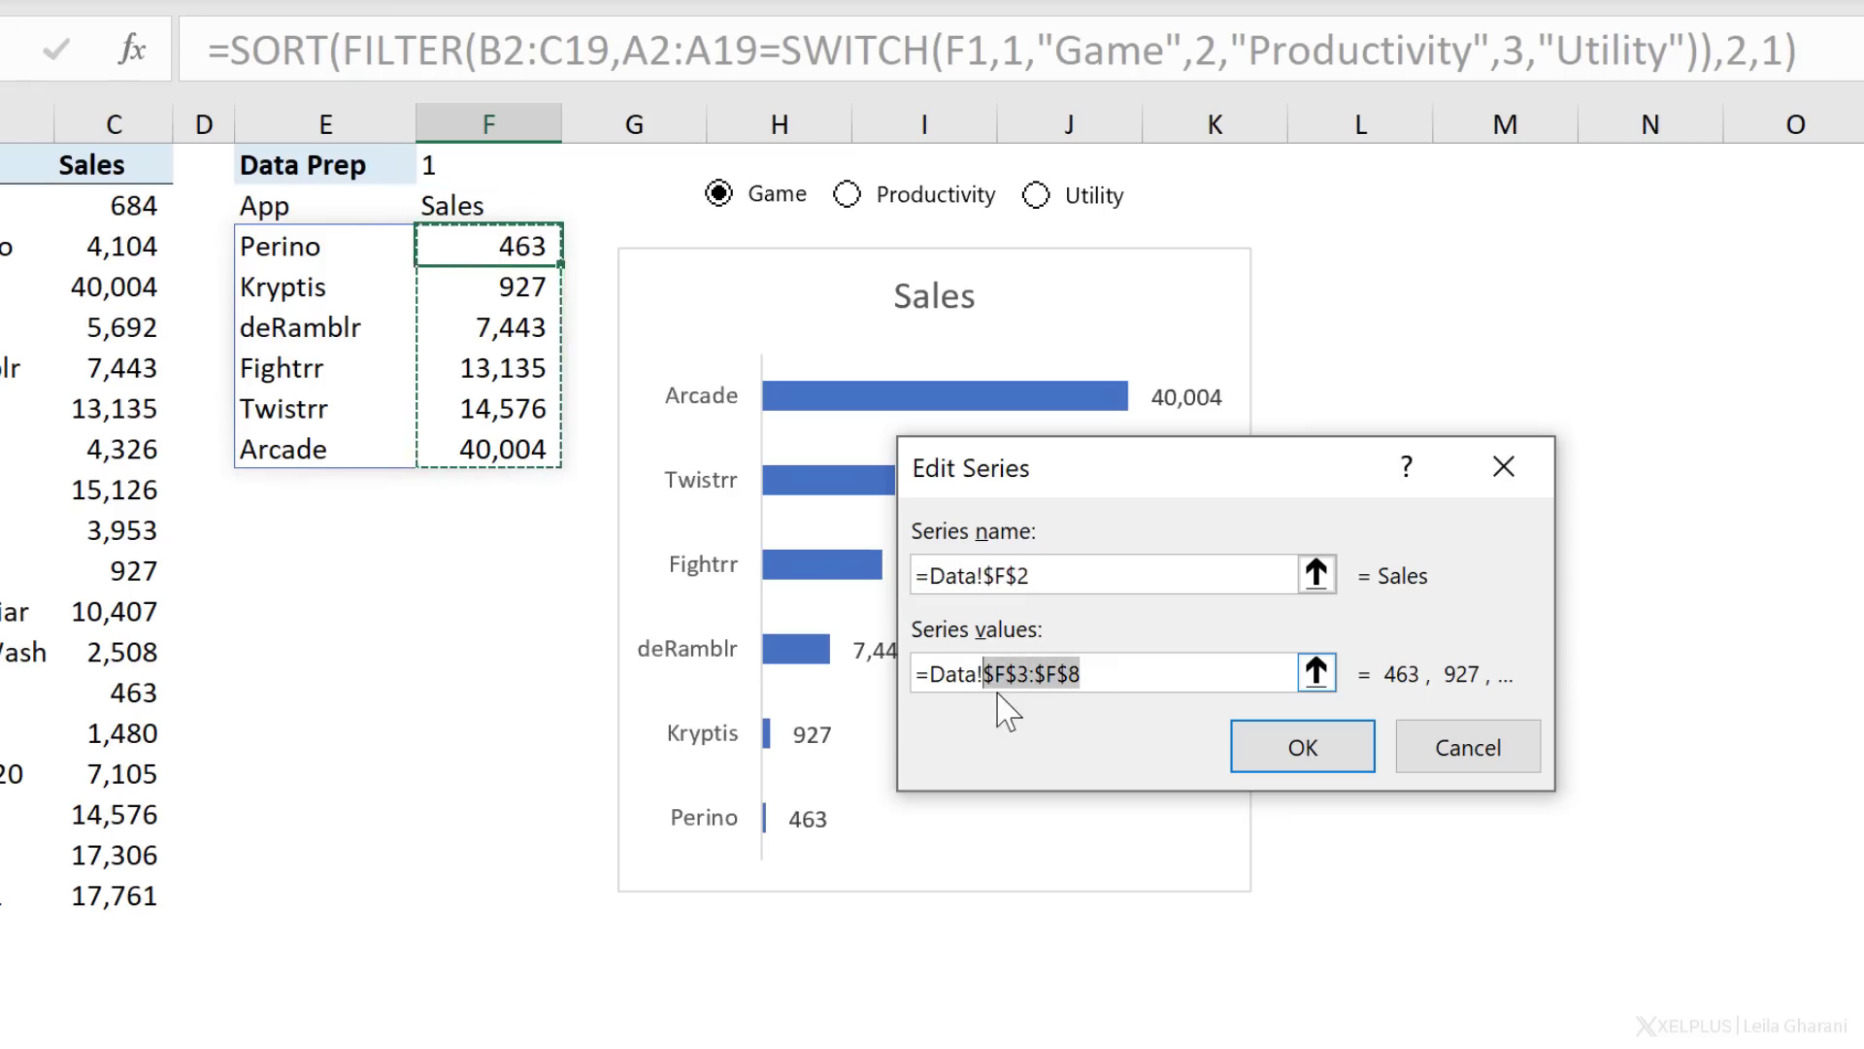
pyautogui.press('BackSpace')
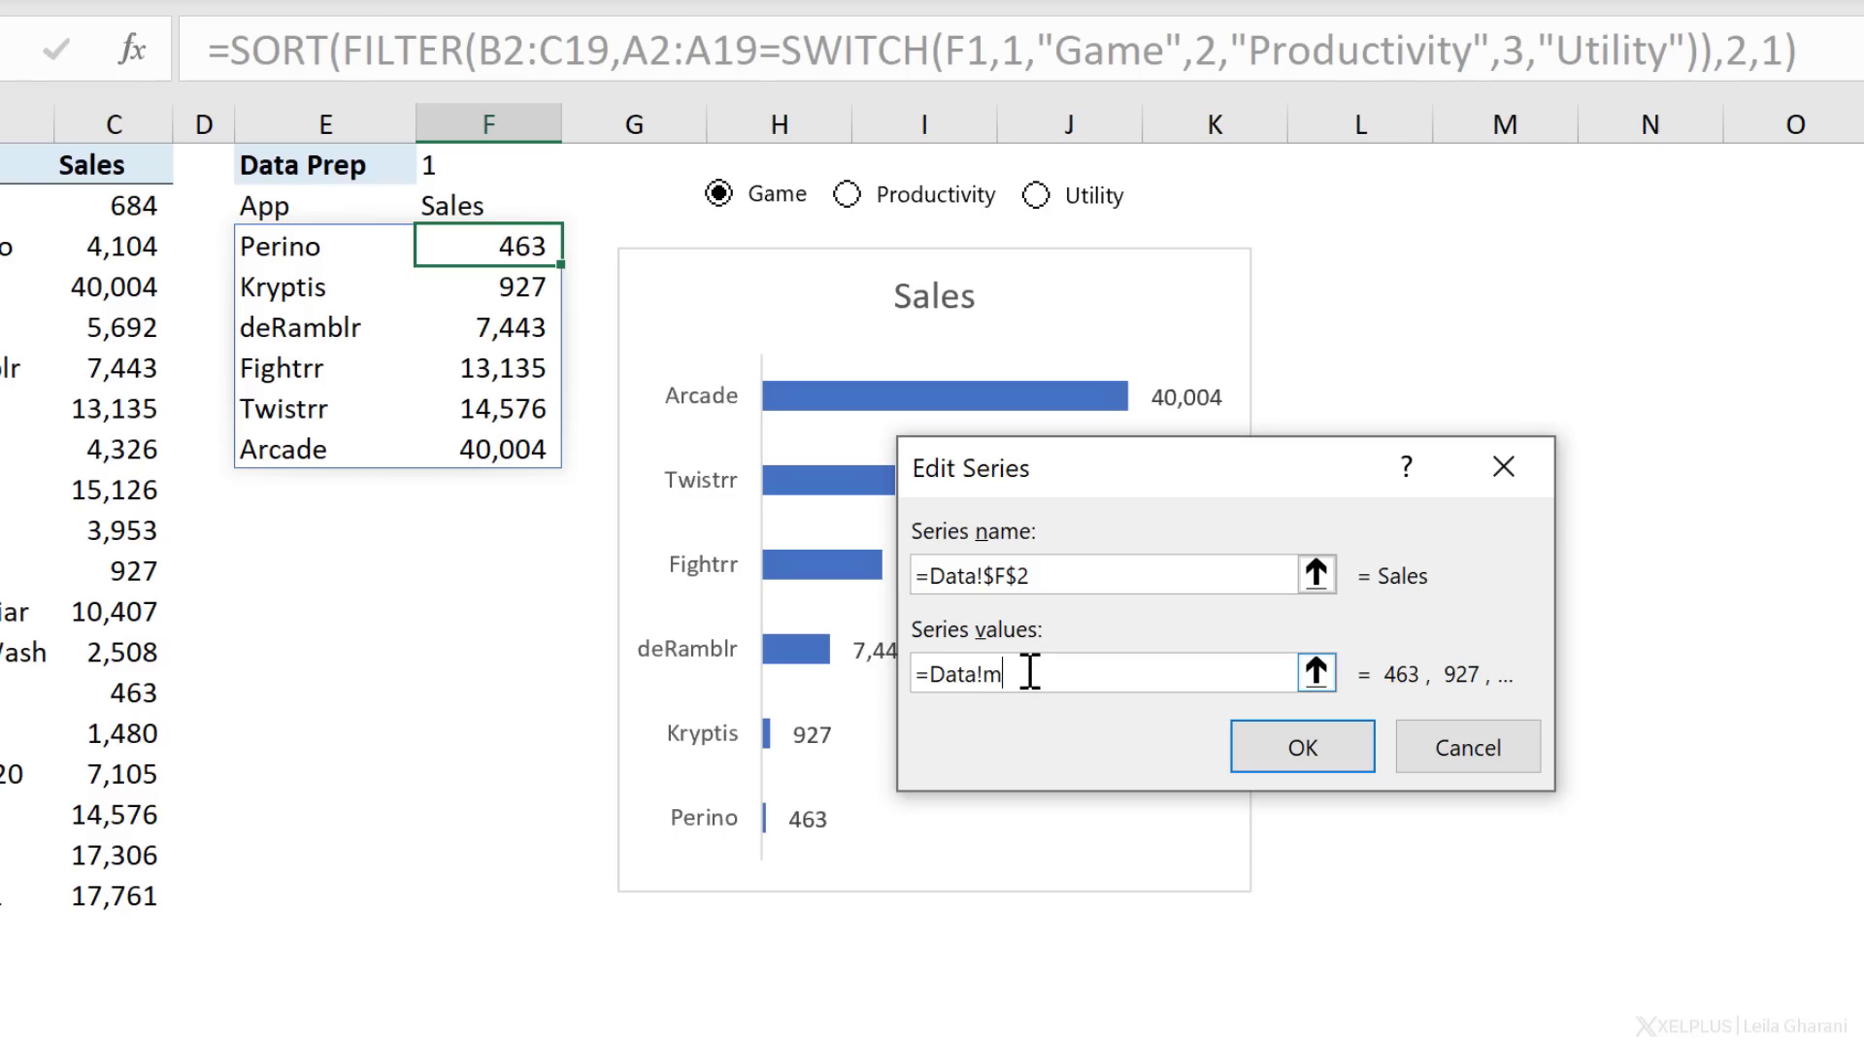
pyautogui.click(1298, 747)
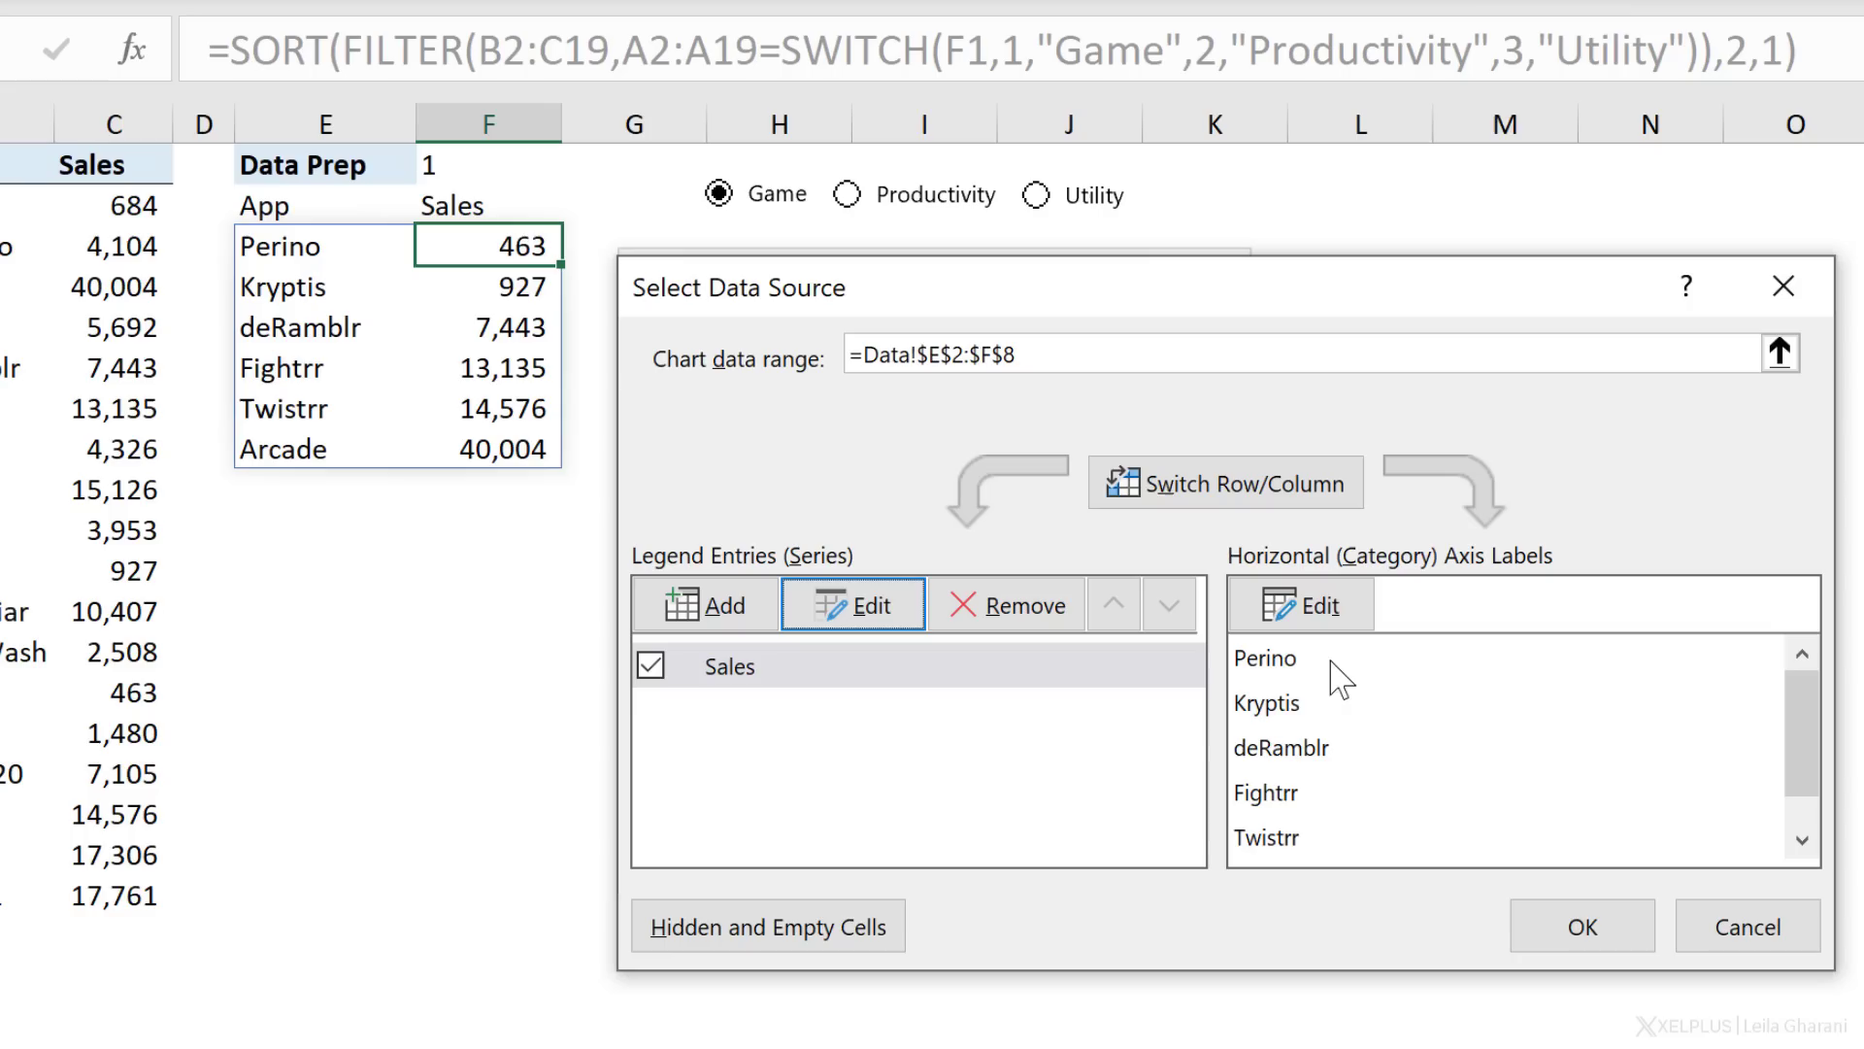
# Step: Set the category axis labels to =Data!myApp and confirm the chart's data source
pyautogui.click(1287, 604)
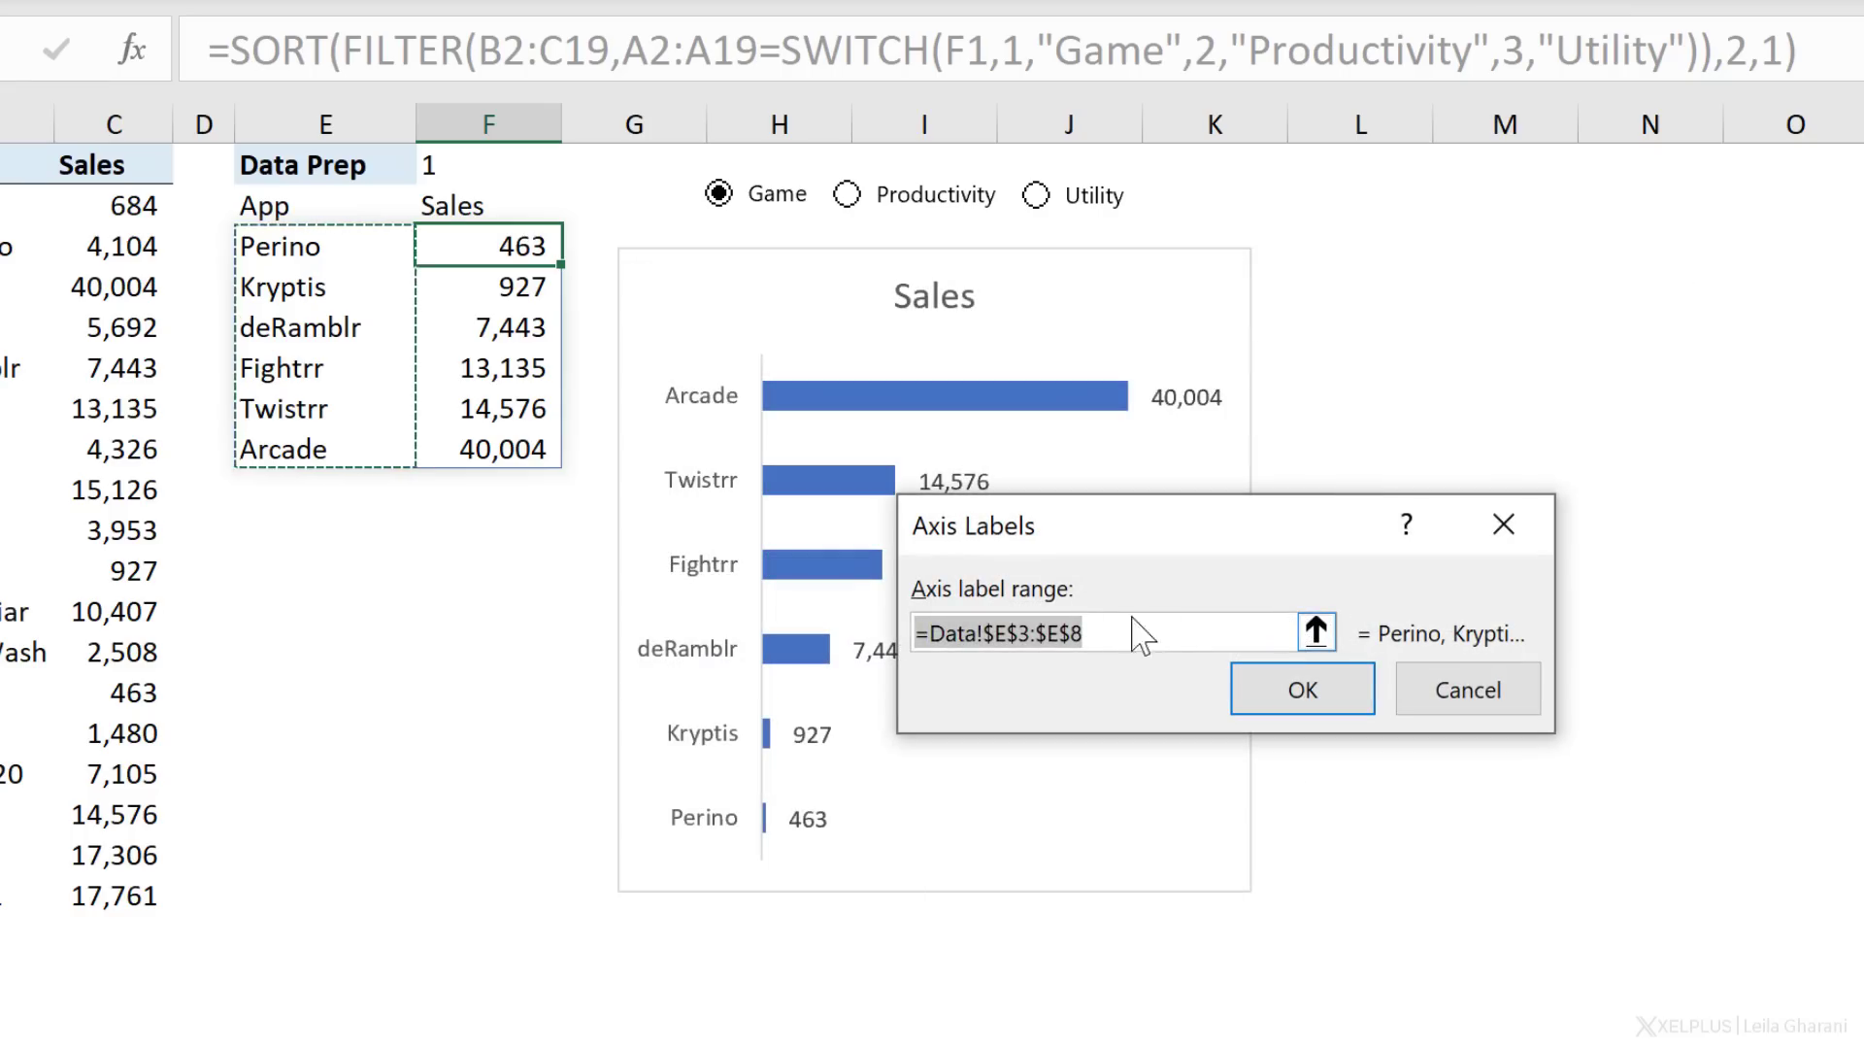
pyautogui.moveTo(1107, 633); pyautogui.dragTo(997, 633)
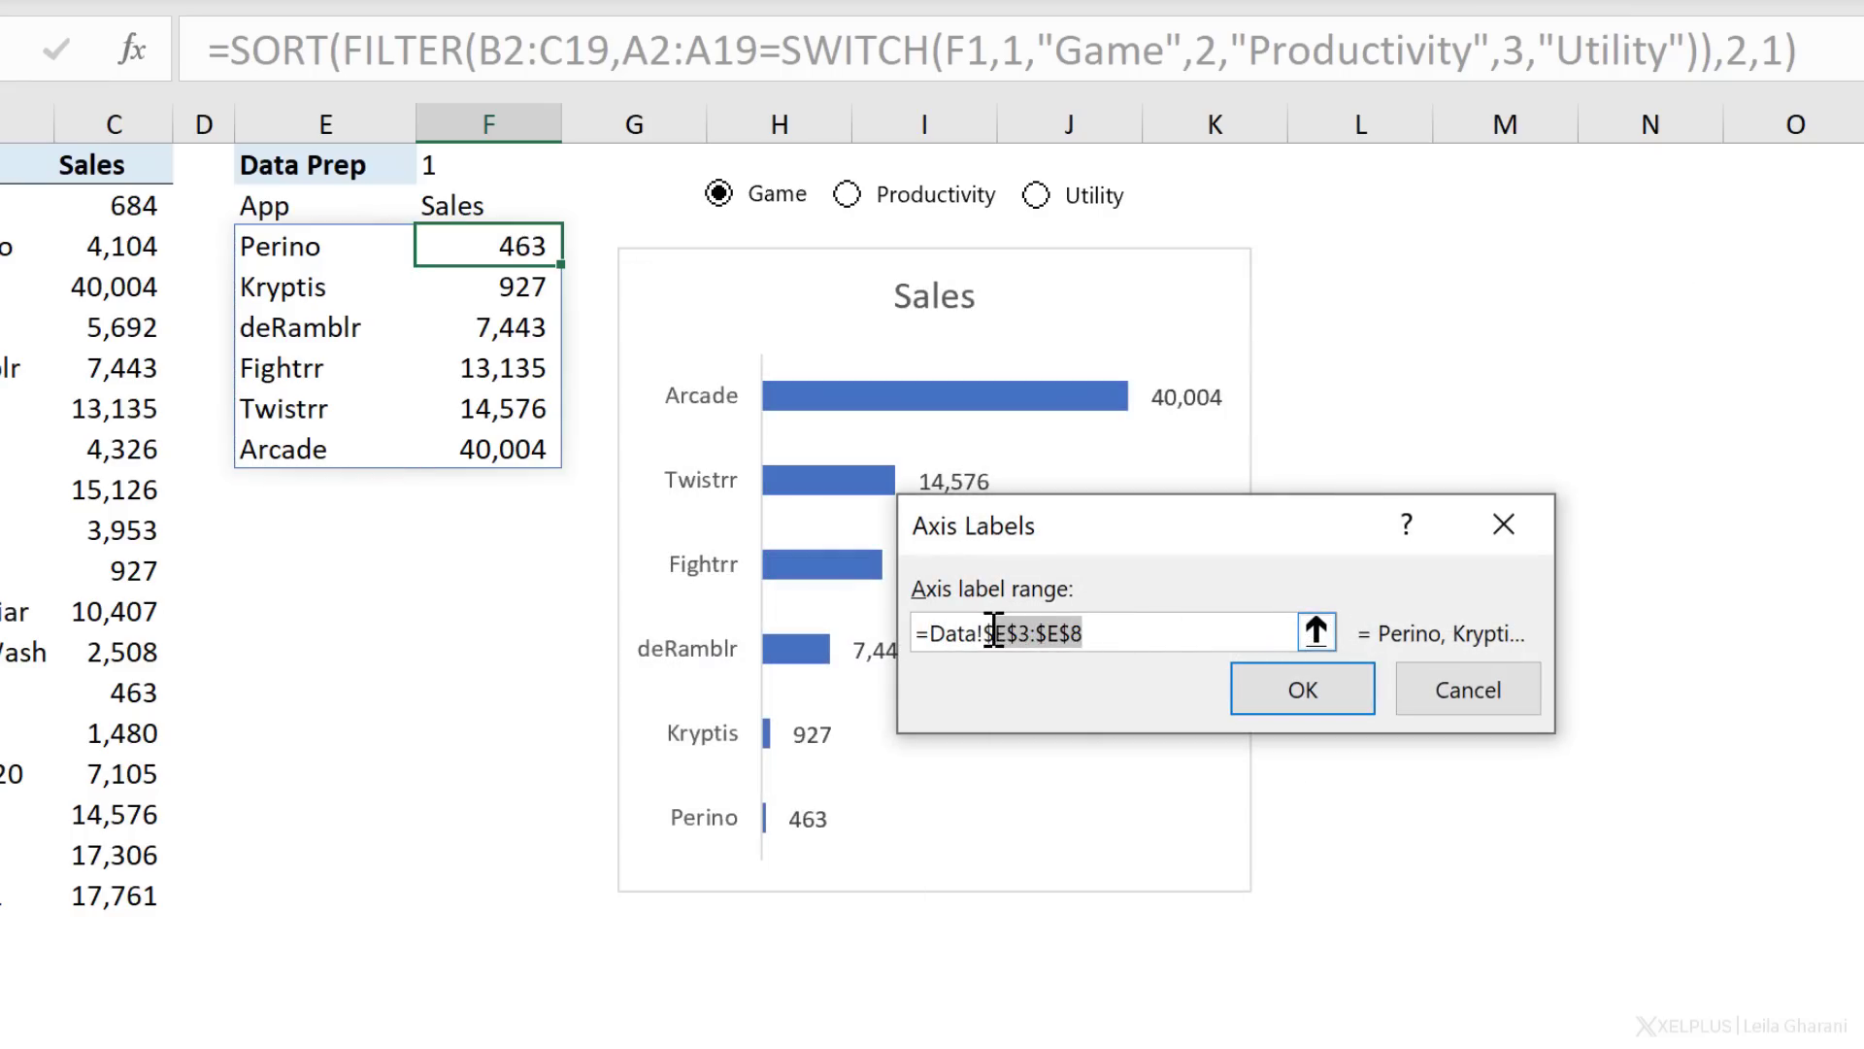
pyautogui.press('Delete')
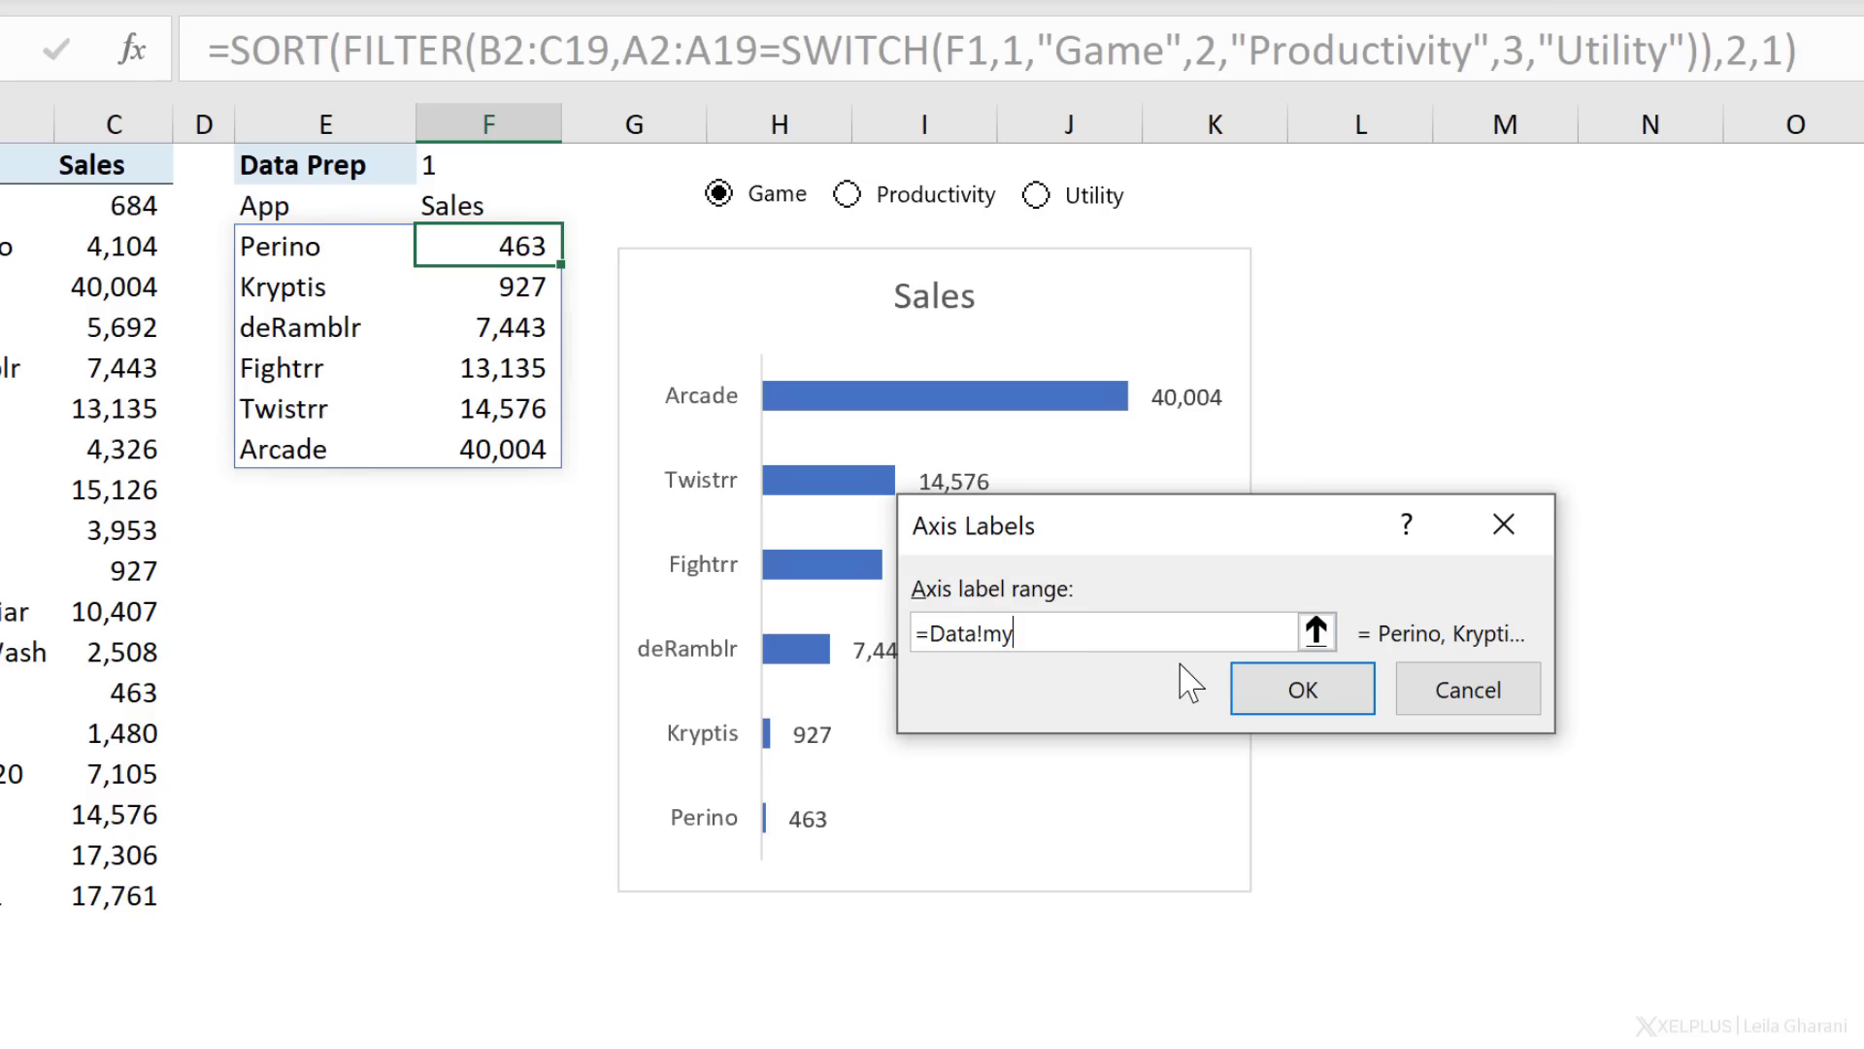
pyautogui.click(1248, 693)
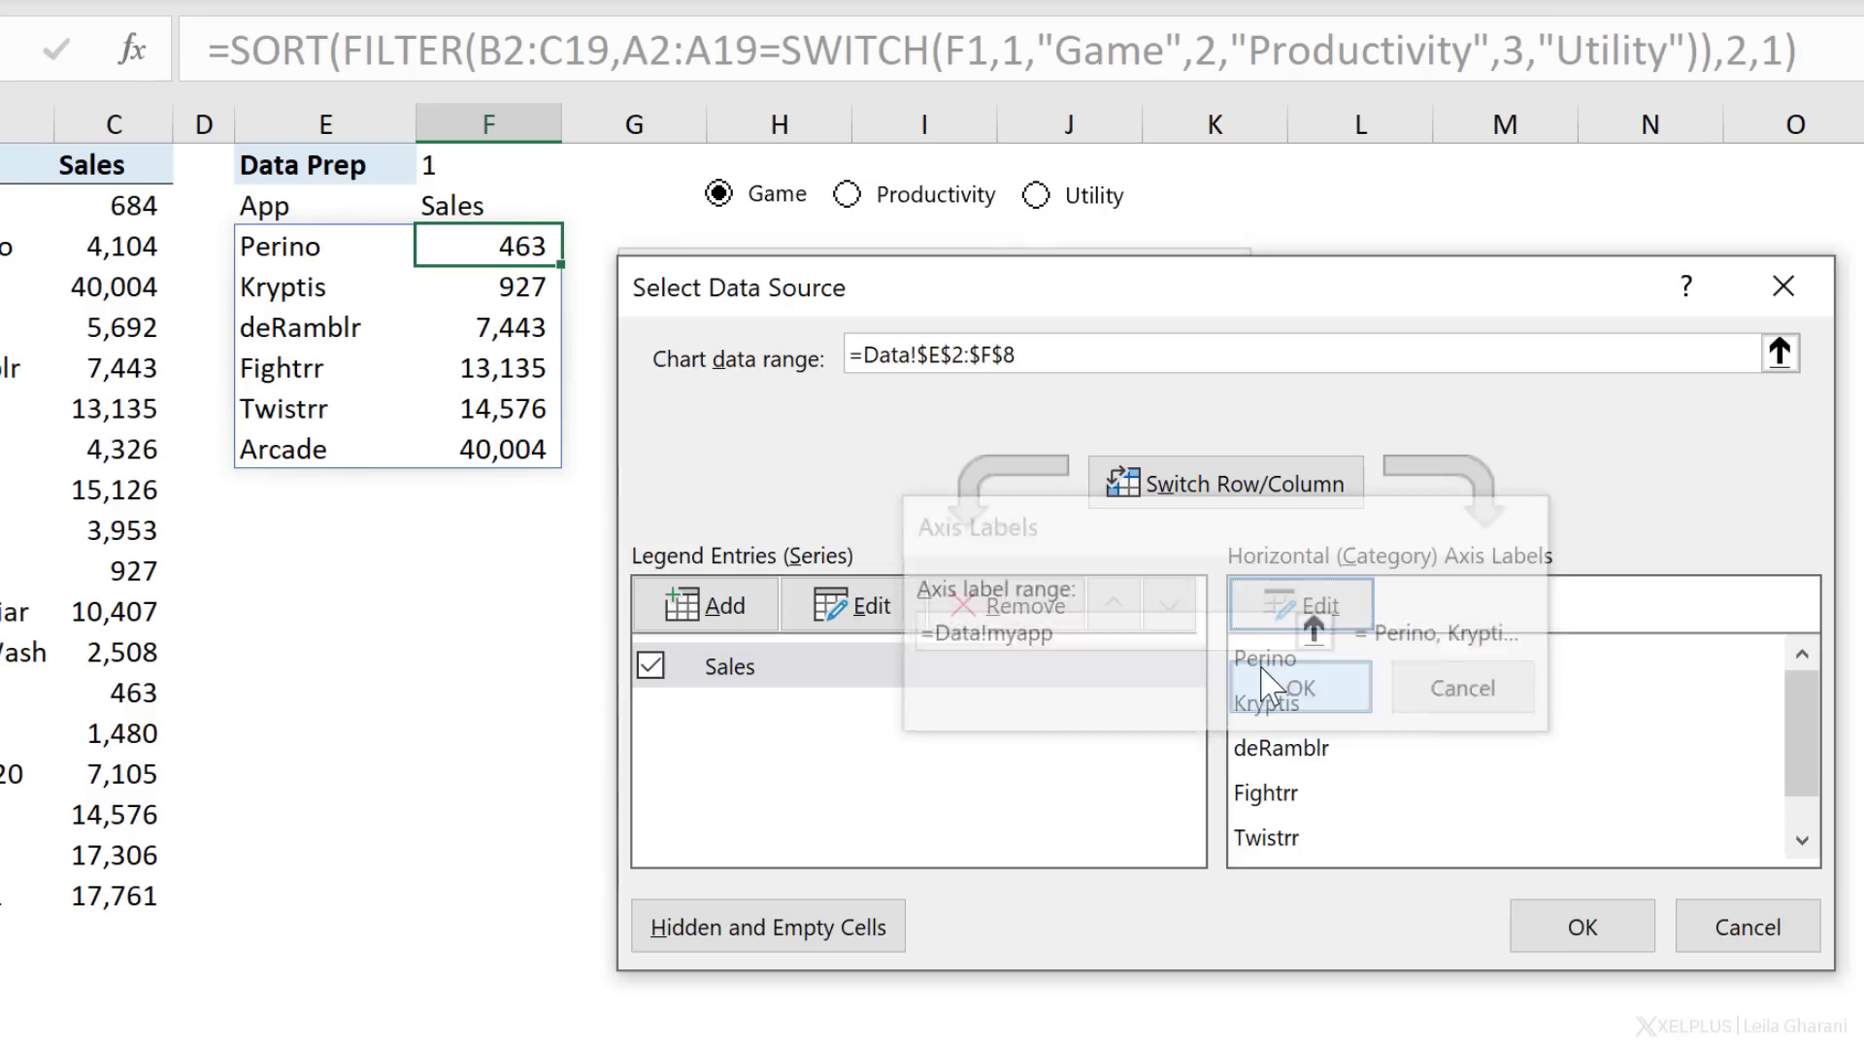
pyautogui.click(1550, 937)
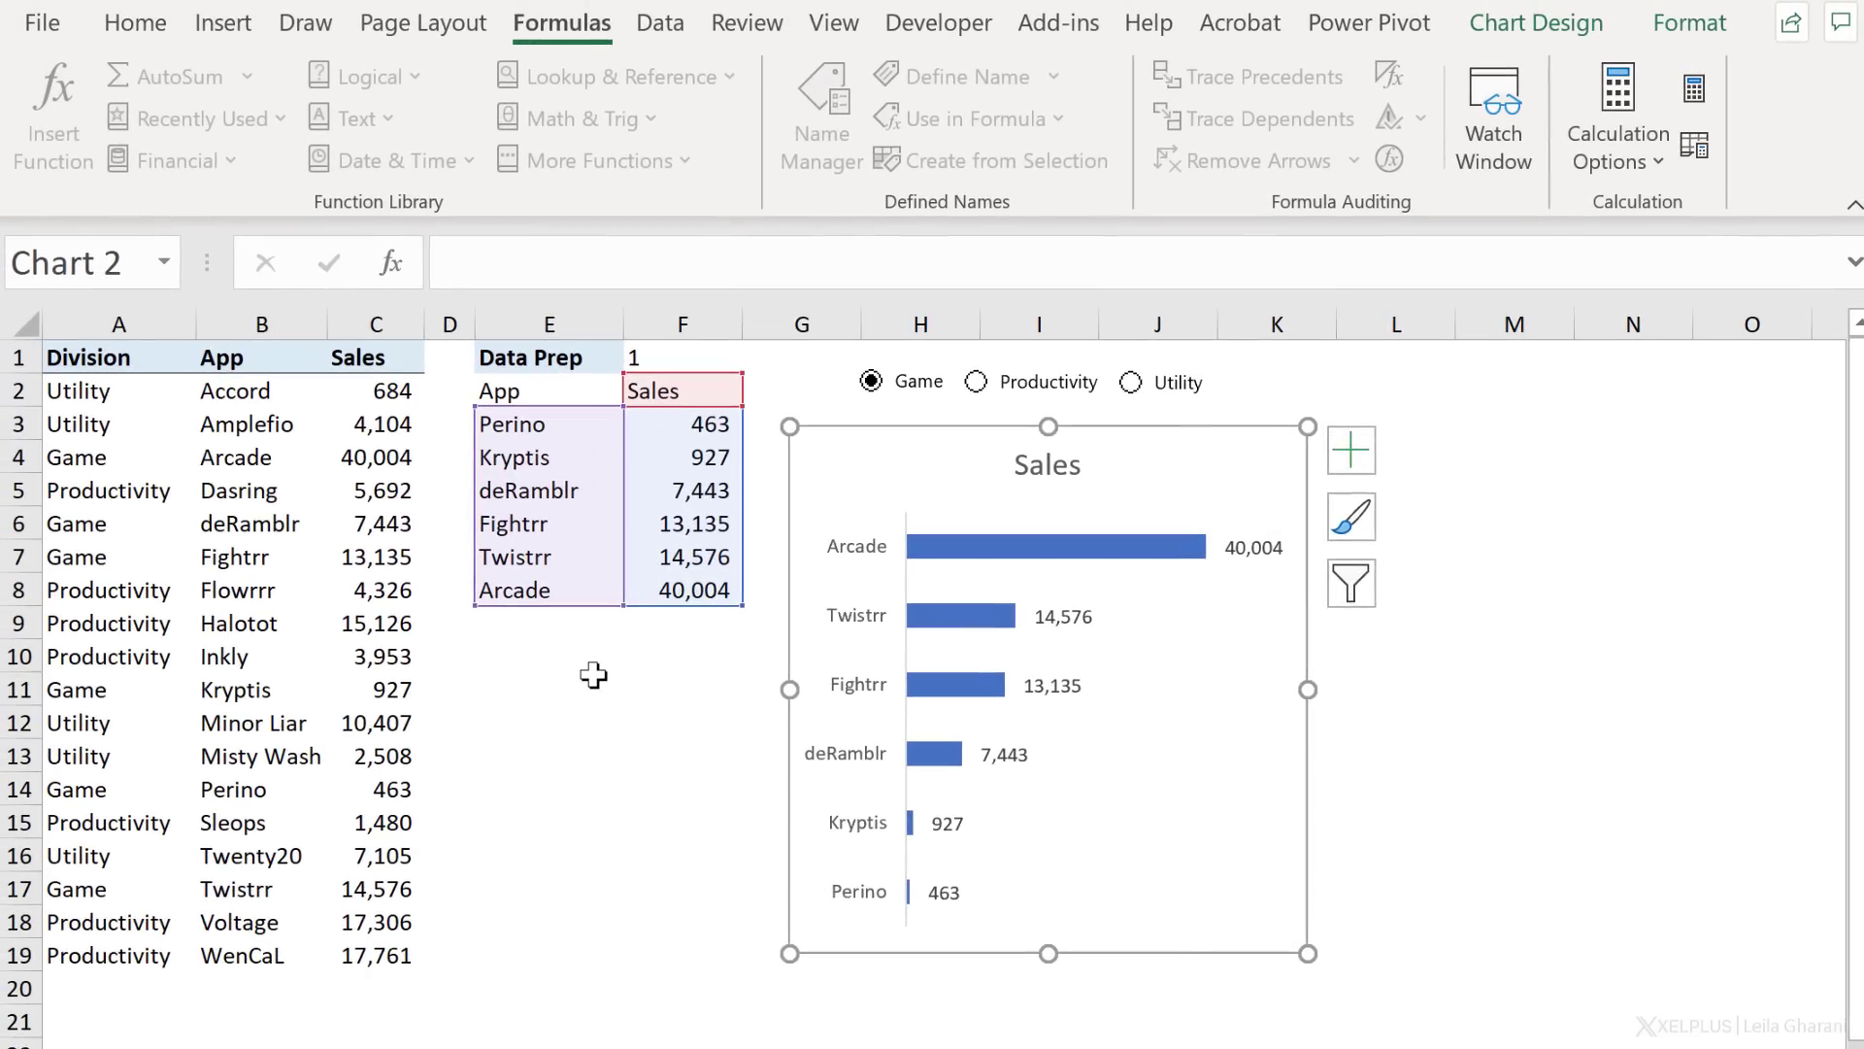
pyautogui.click(593, 675)
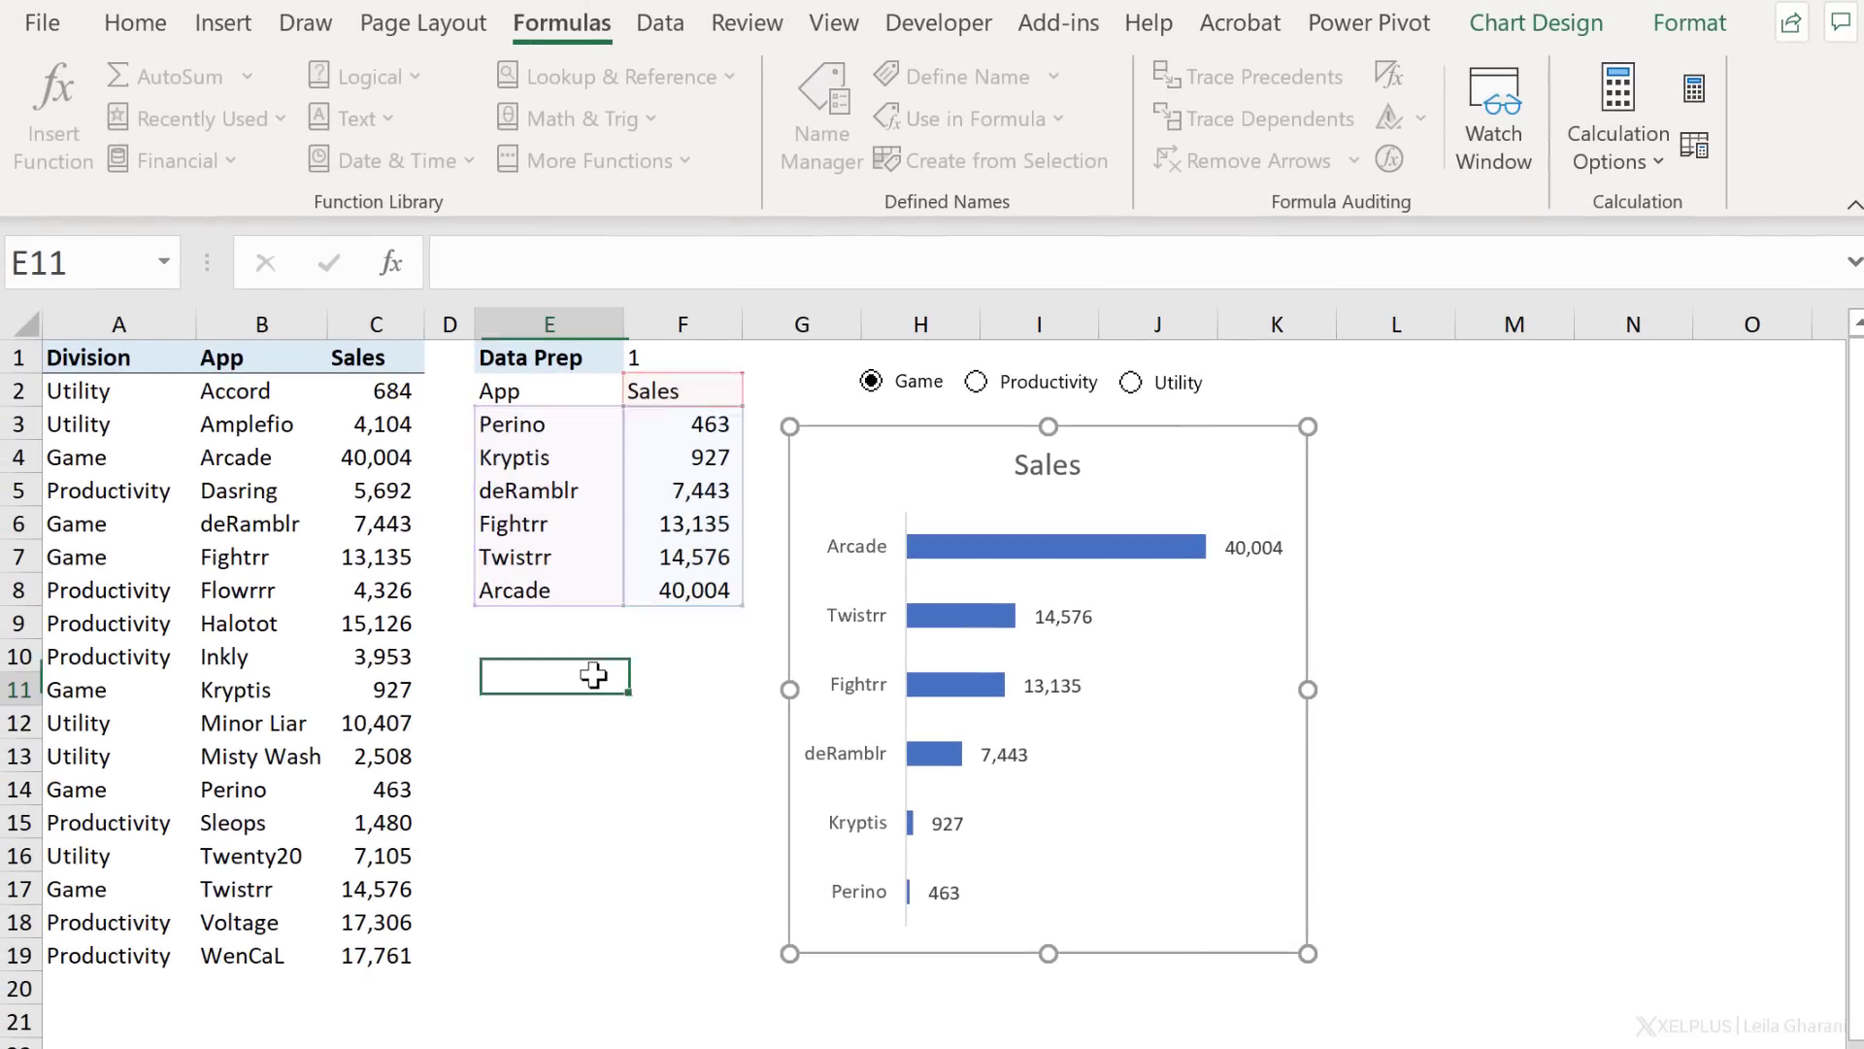
pyautogui.click(975, 381)
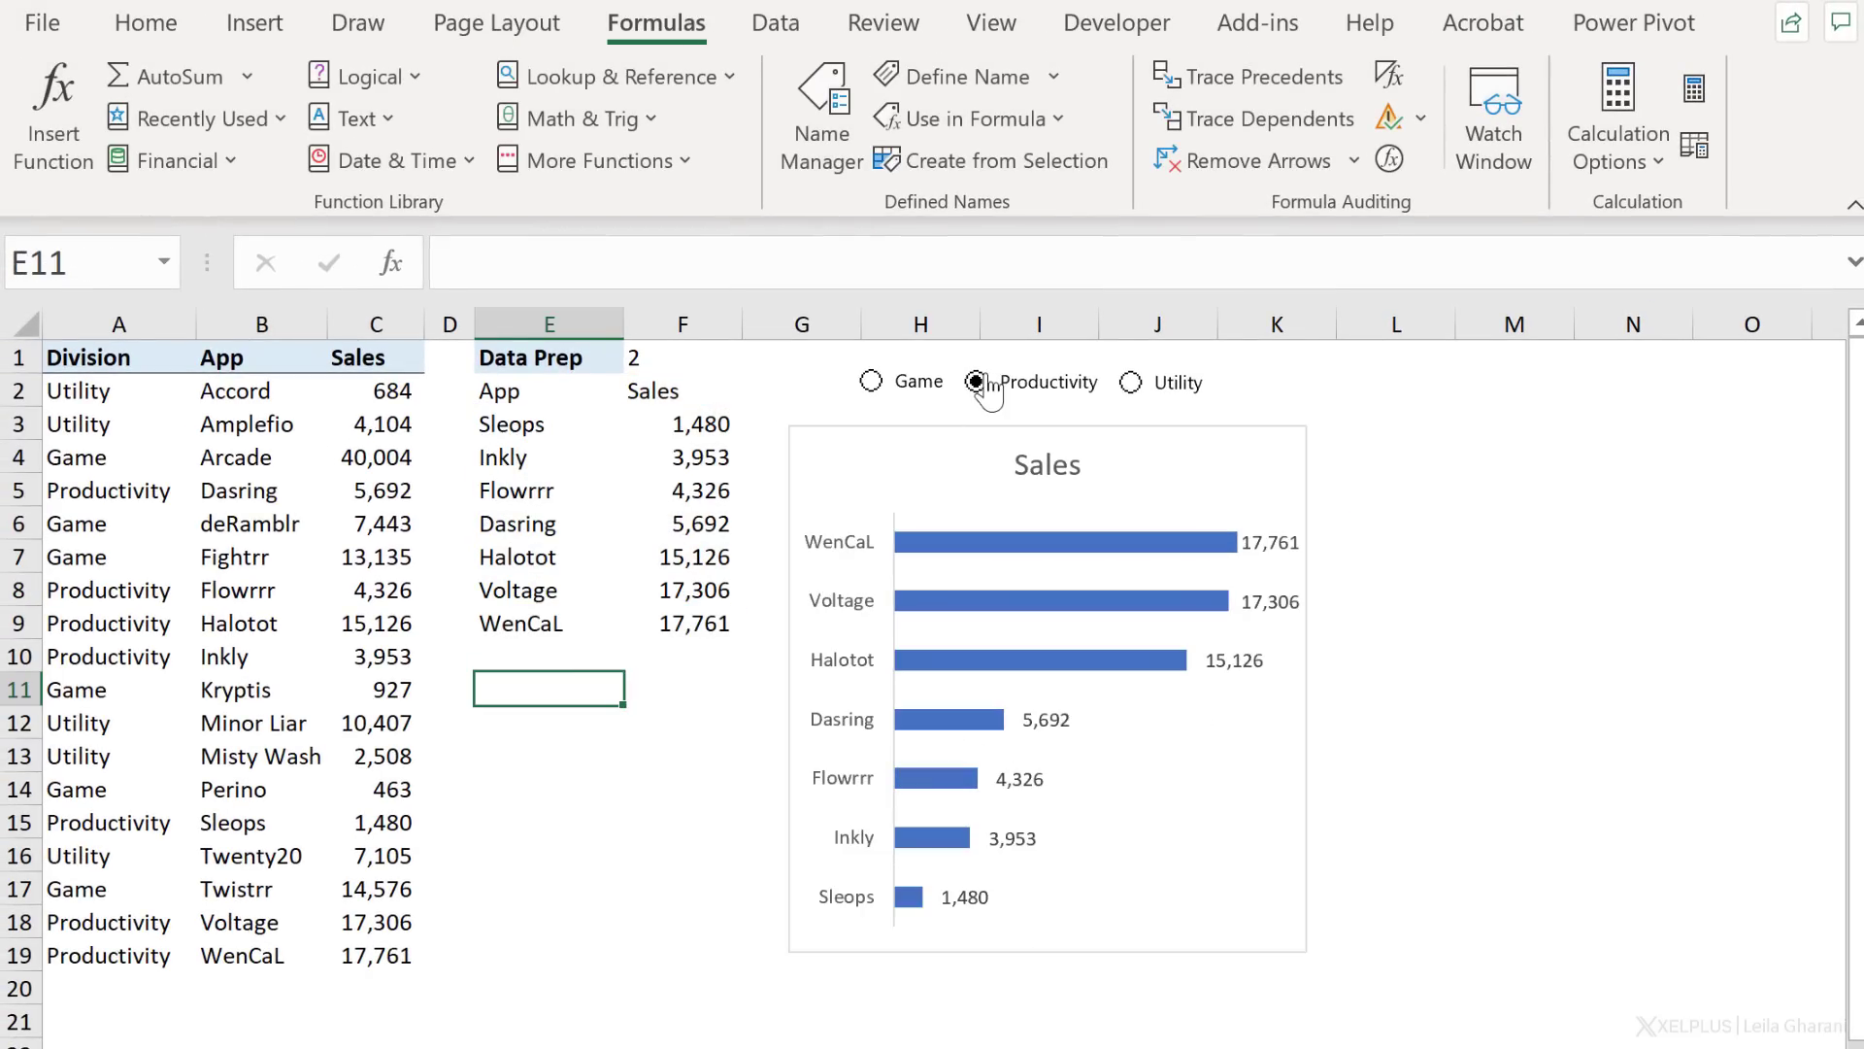
pyautogui.click(982, 545)
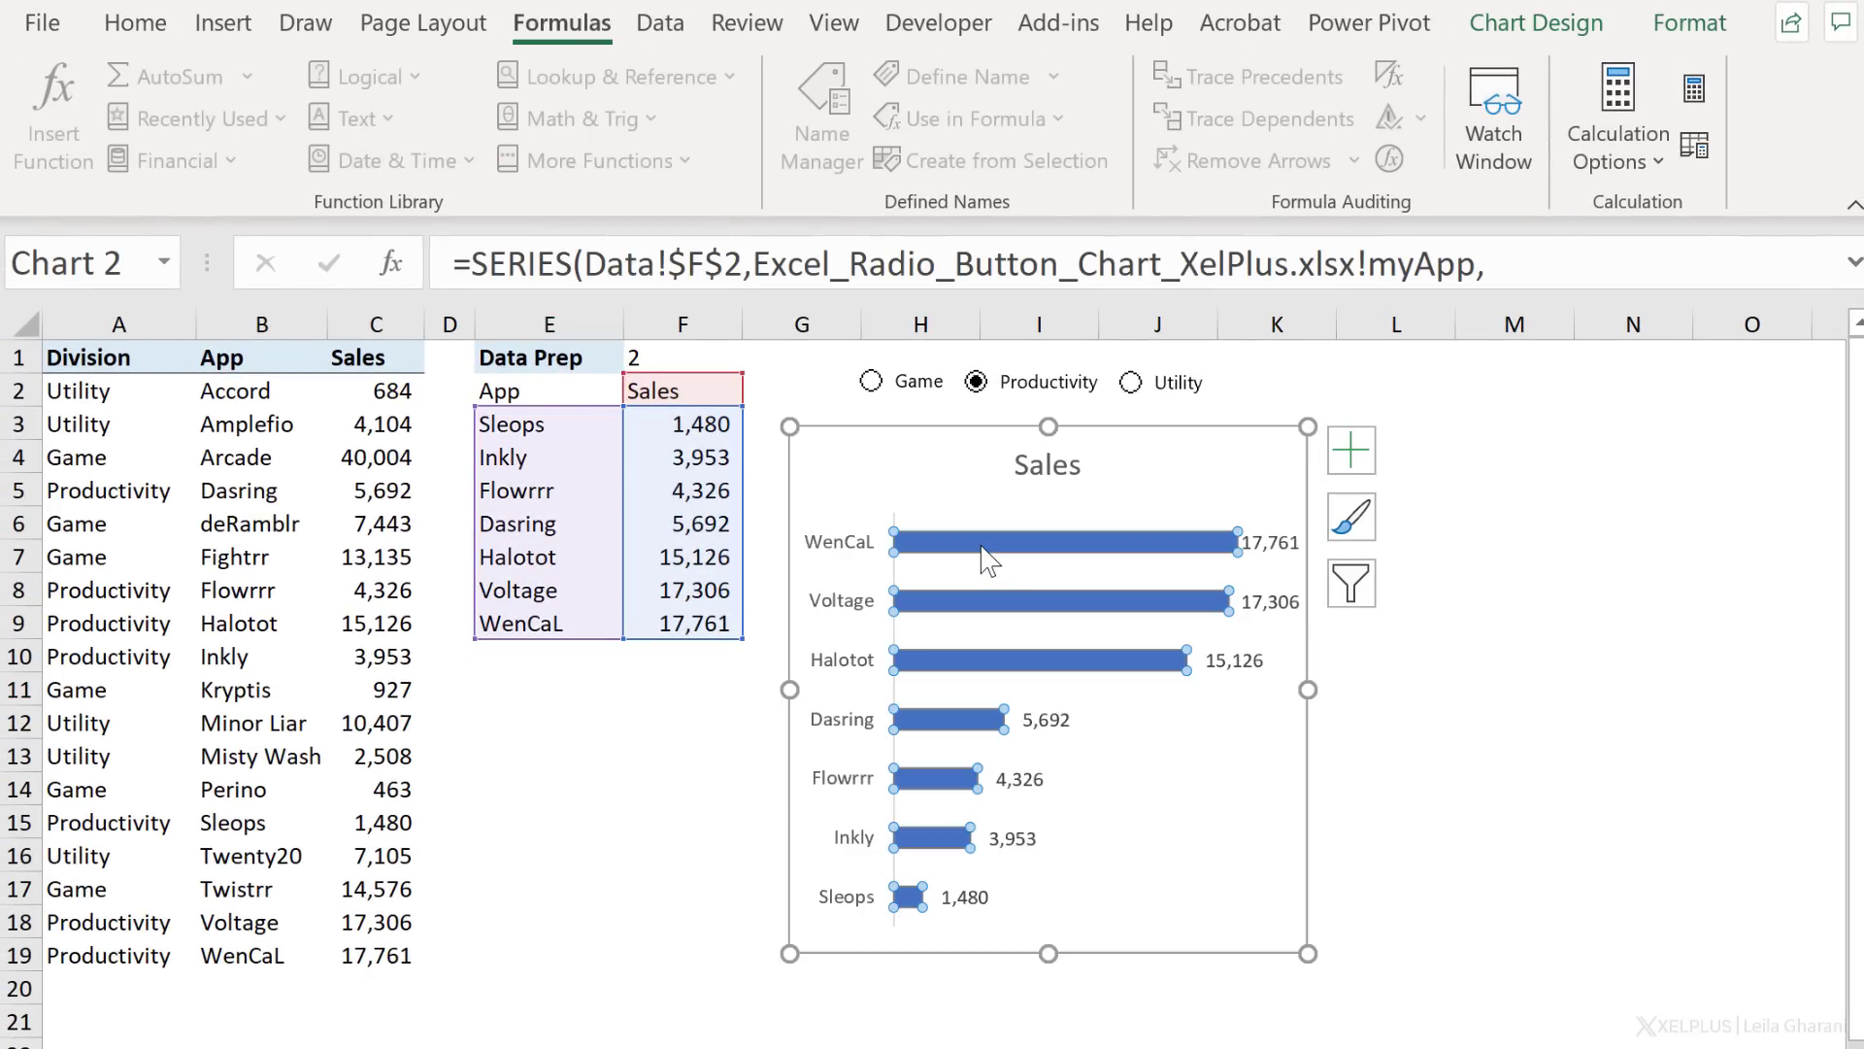
pyautogui.click(684, 821)
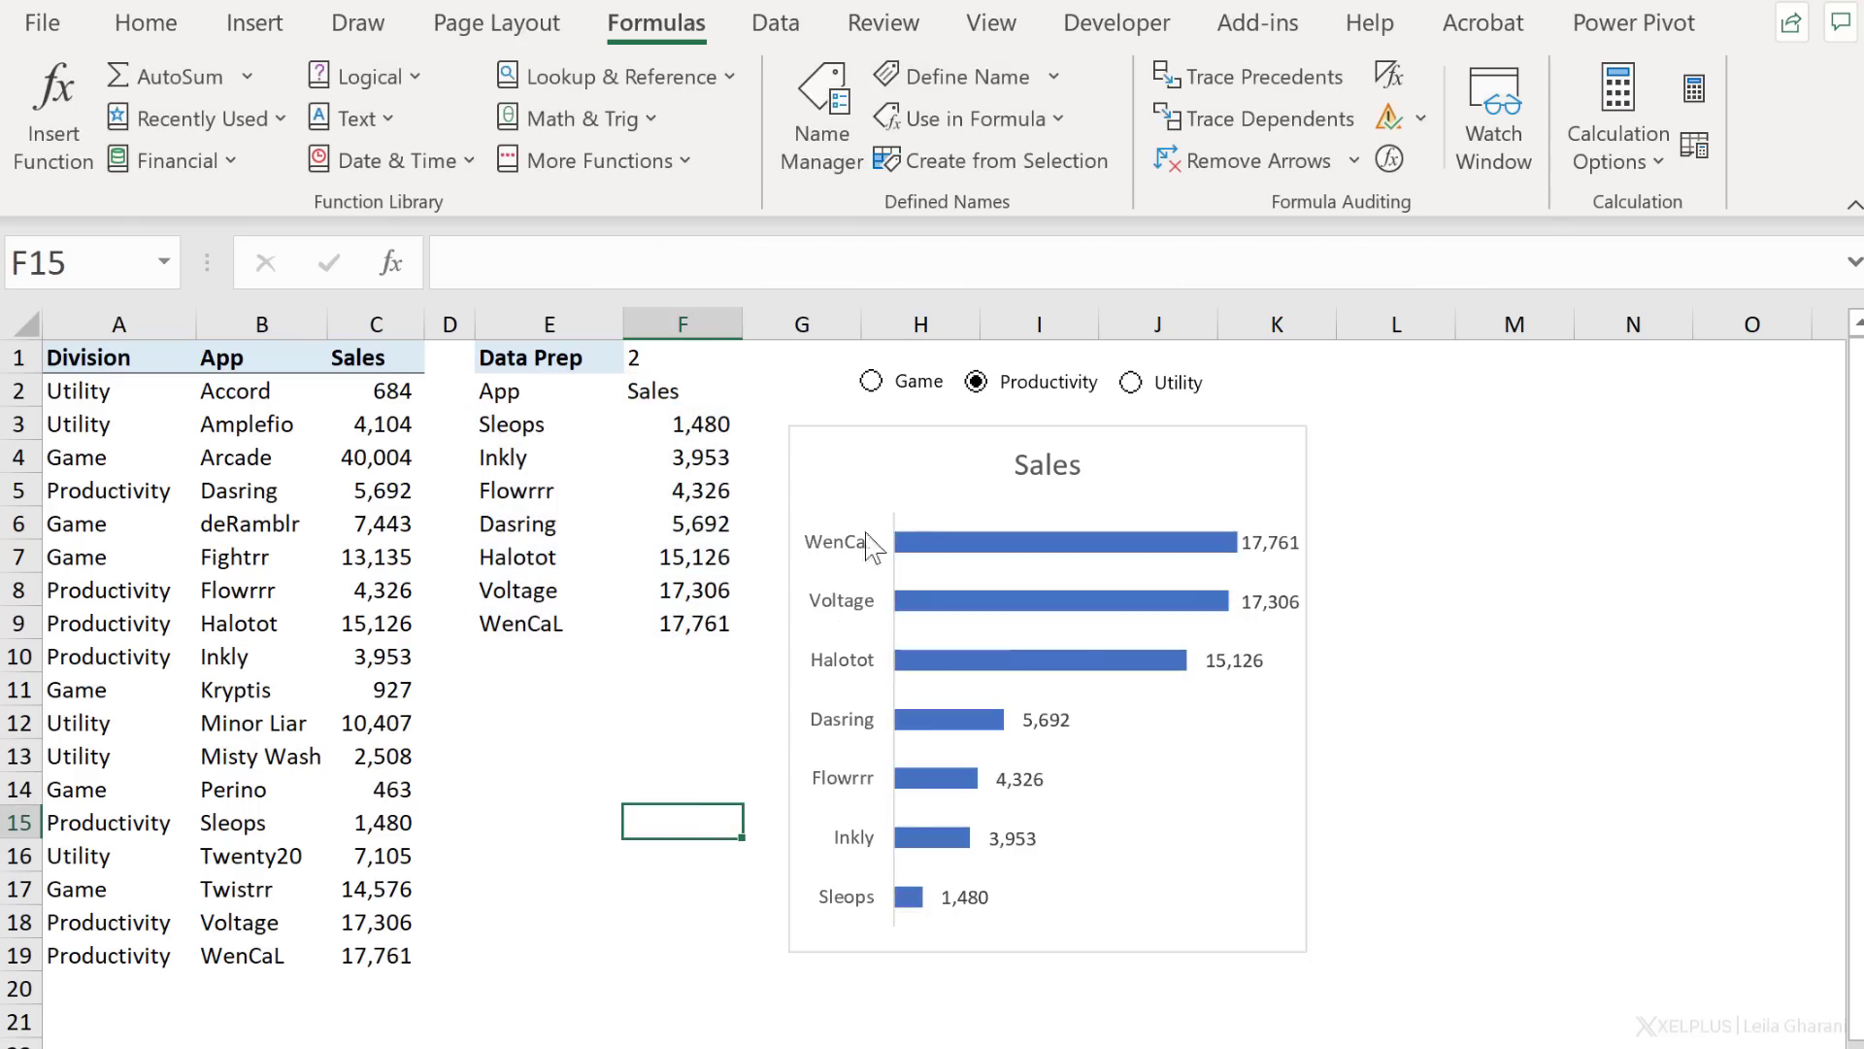
pyautogui.click(1157, 386)
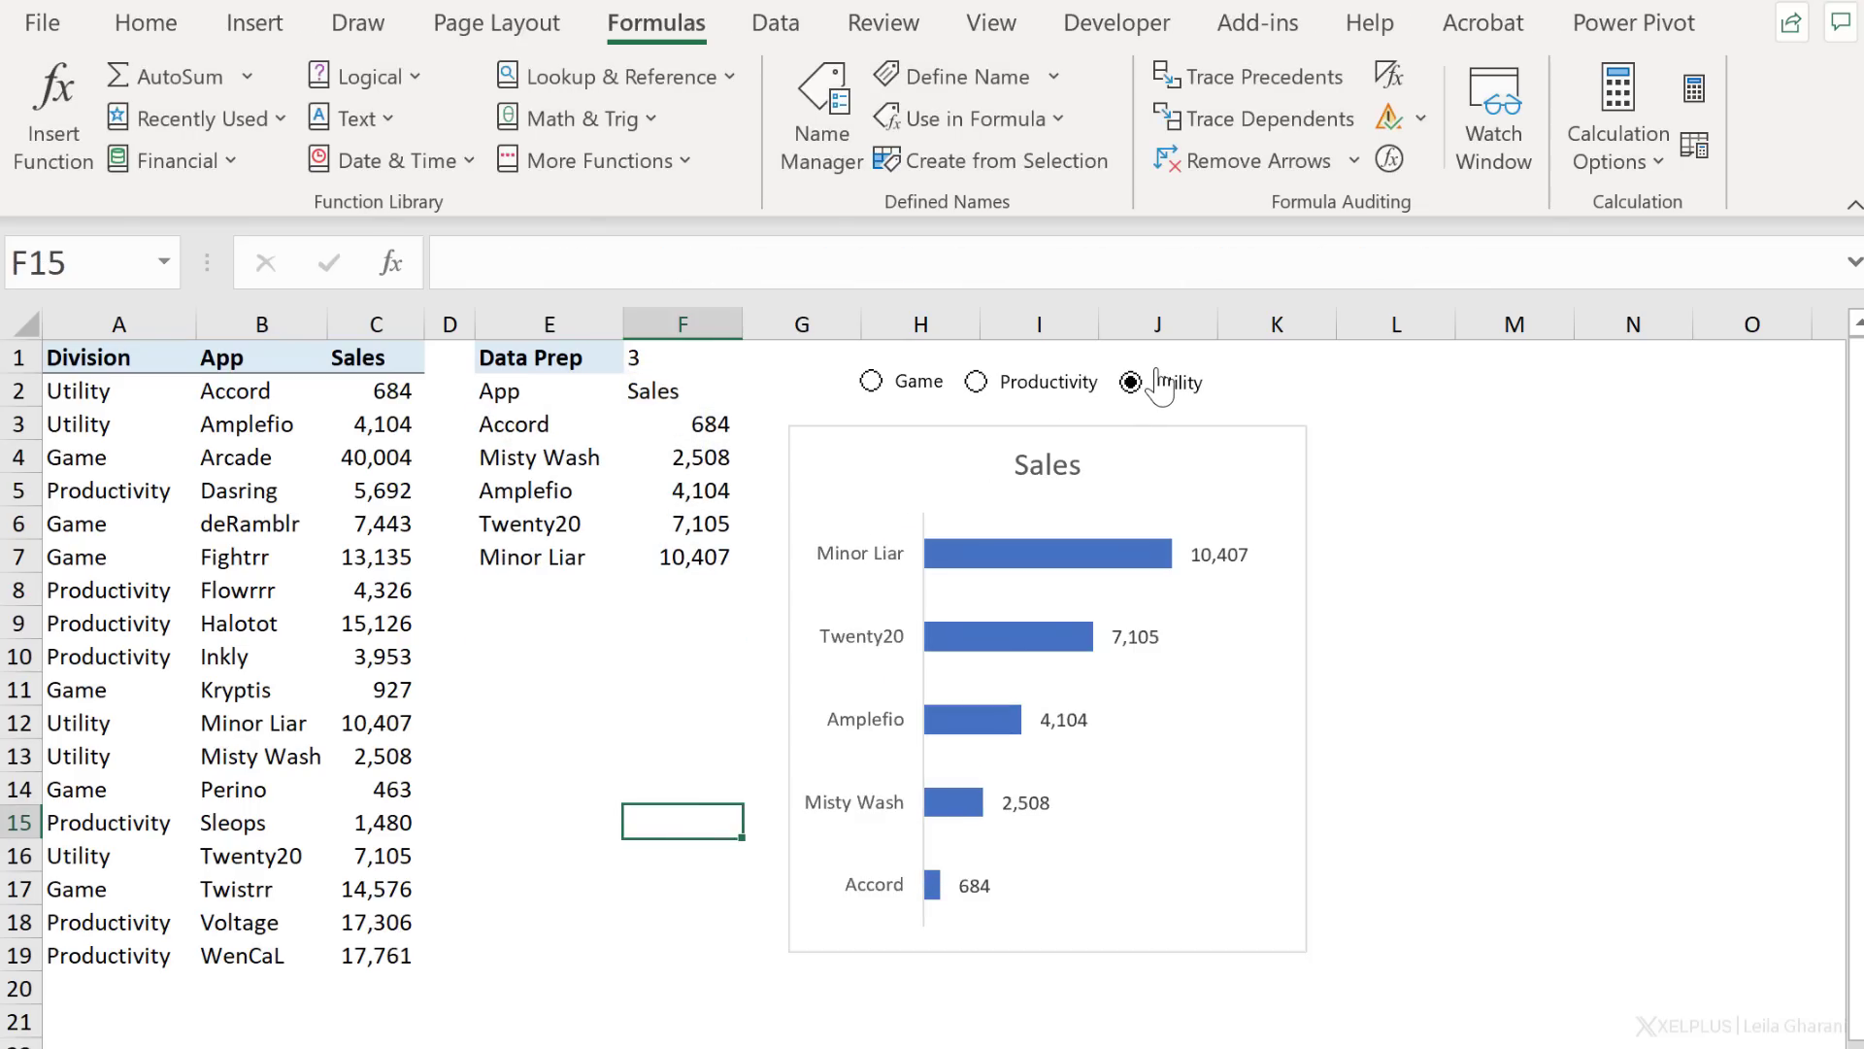
pyautogui.click(1022, 556)
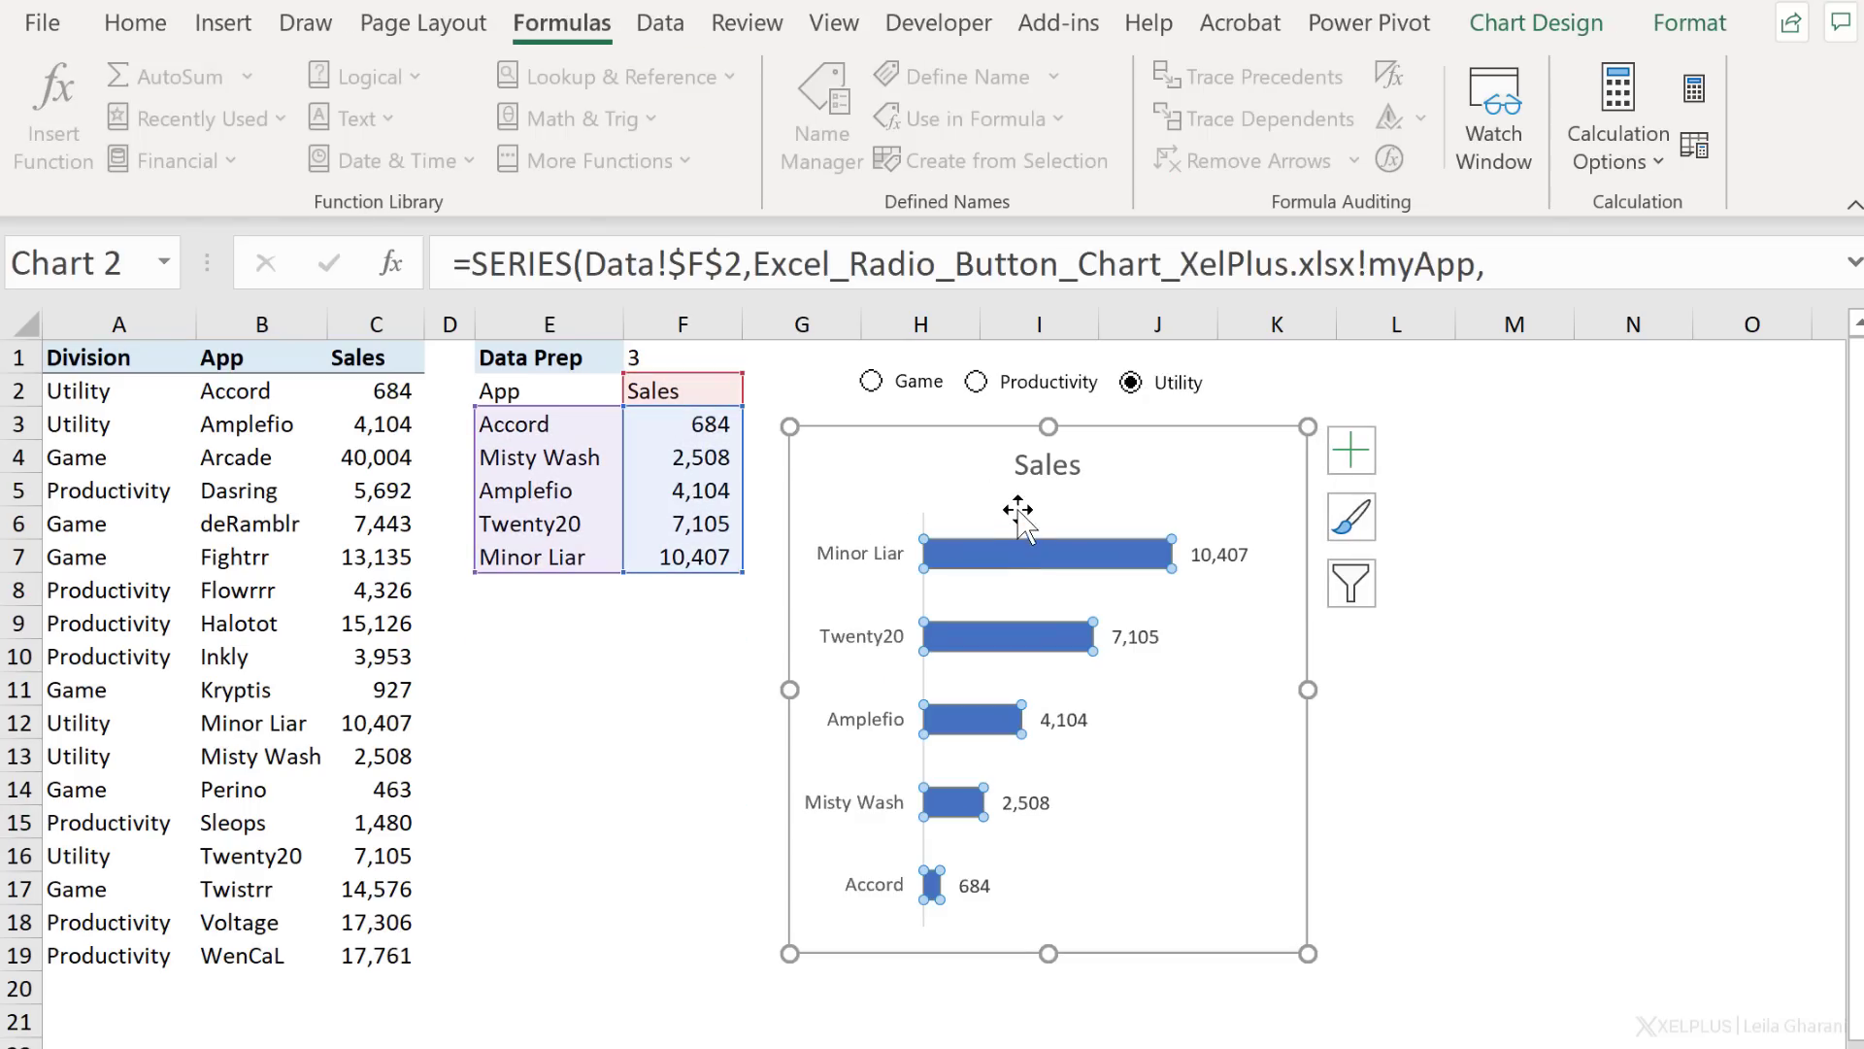
pyautogui.click(977, 382)
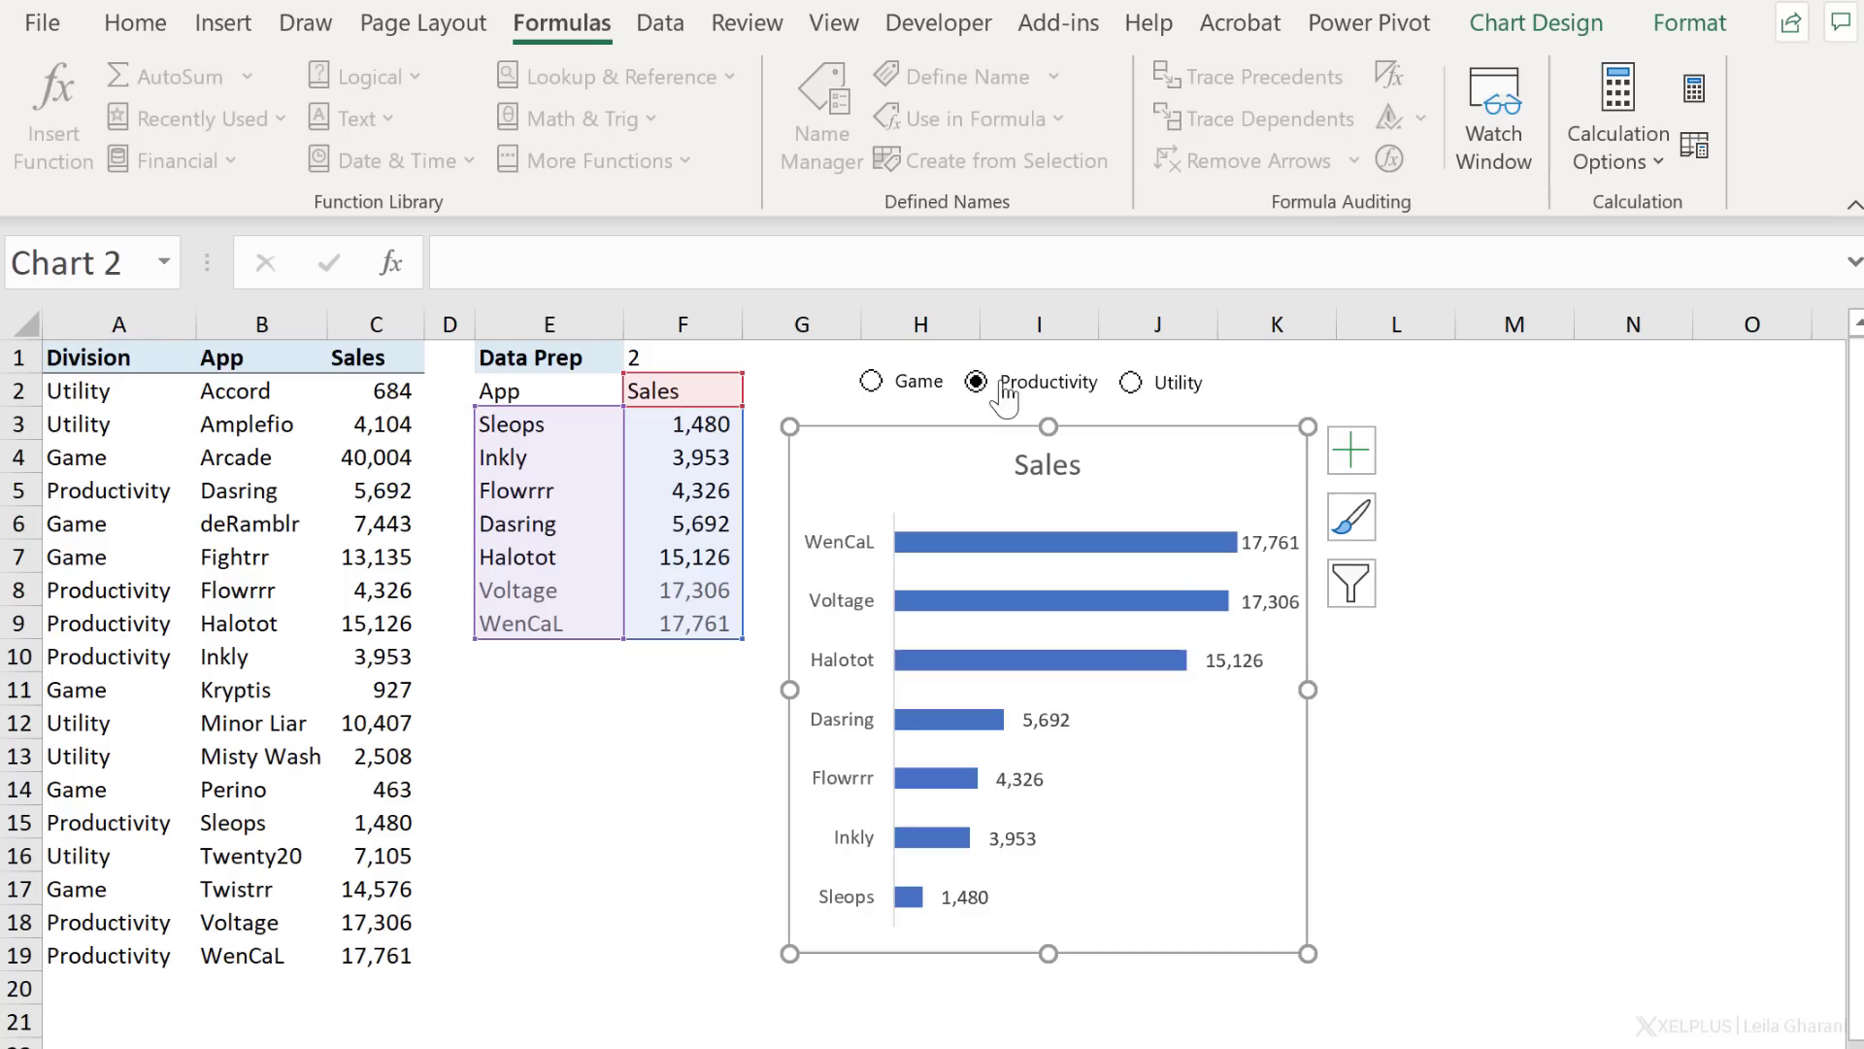
pyautogui.click(912, 389)
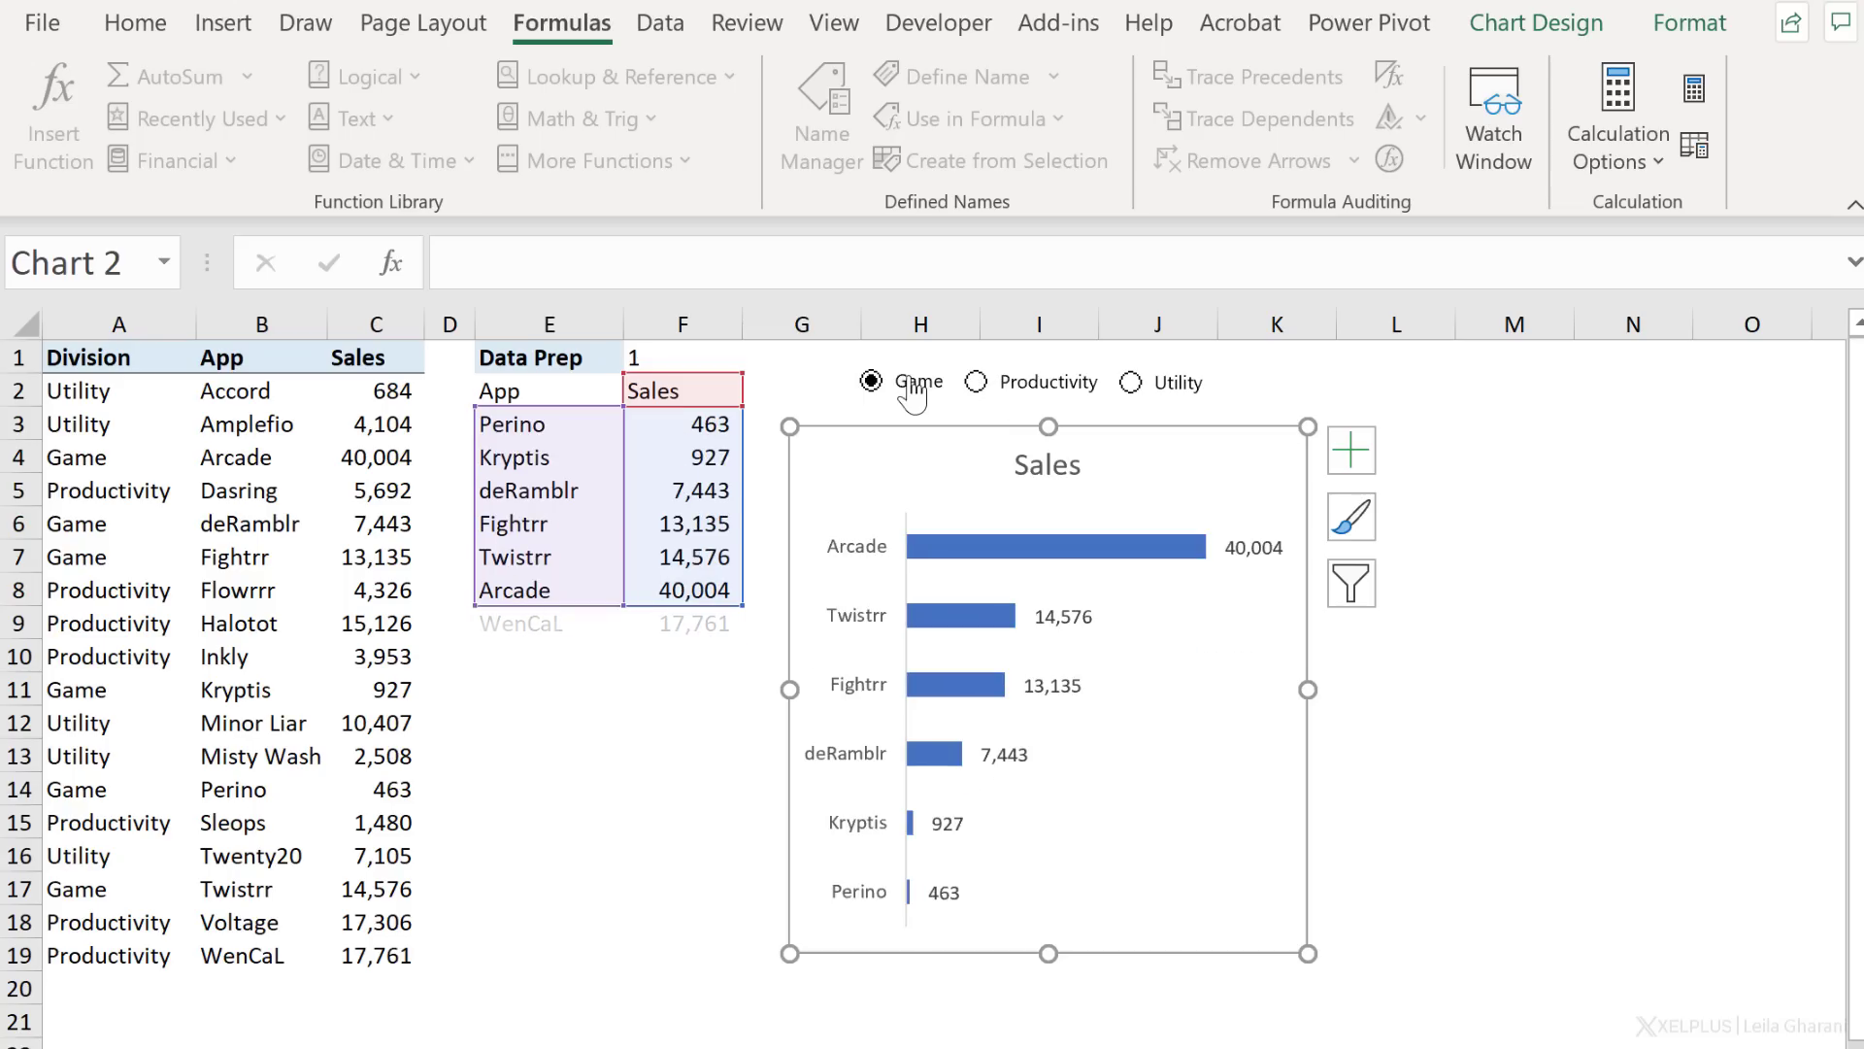
pyautogui.click(726, 773)
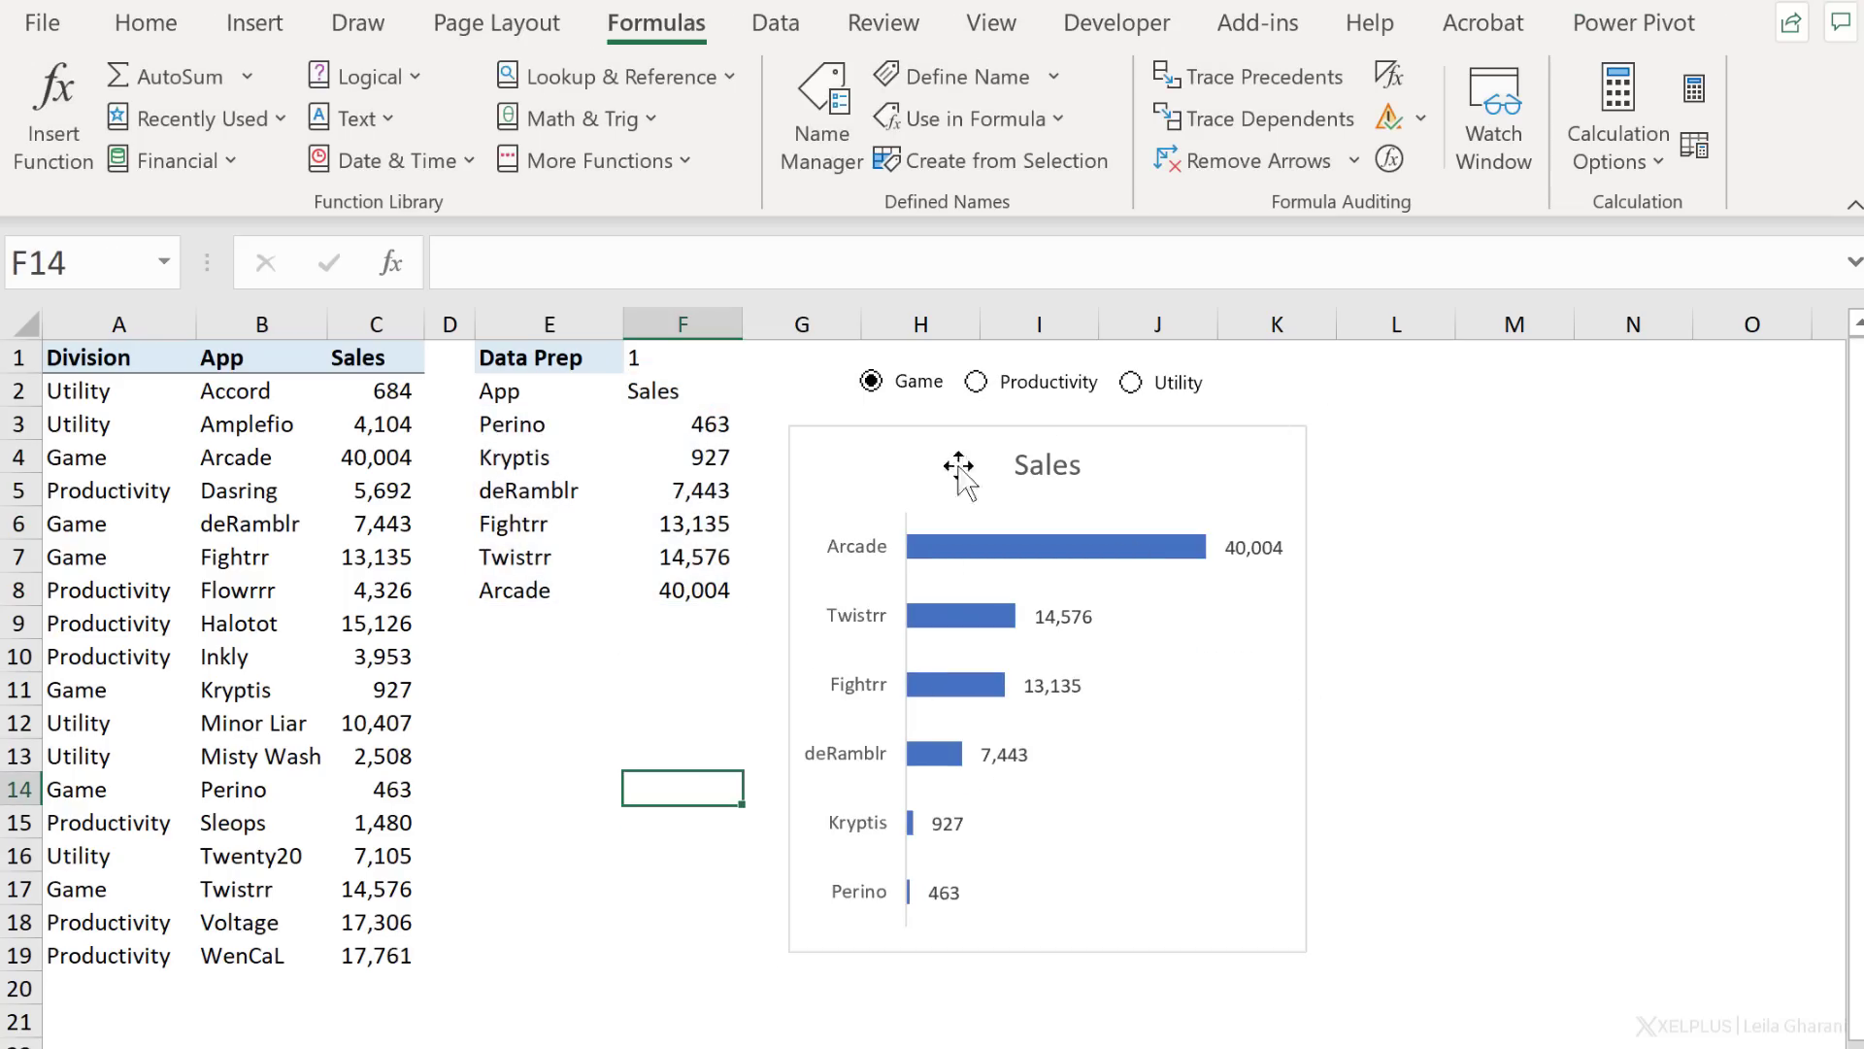
pyautogui.click(1041, 549)
pyautogui.click(1034, 466)
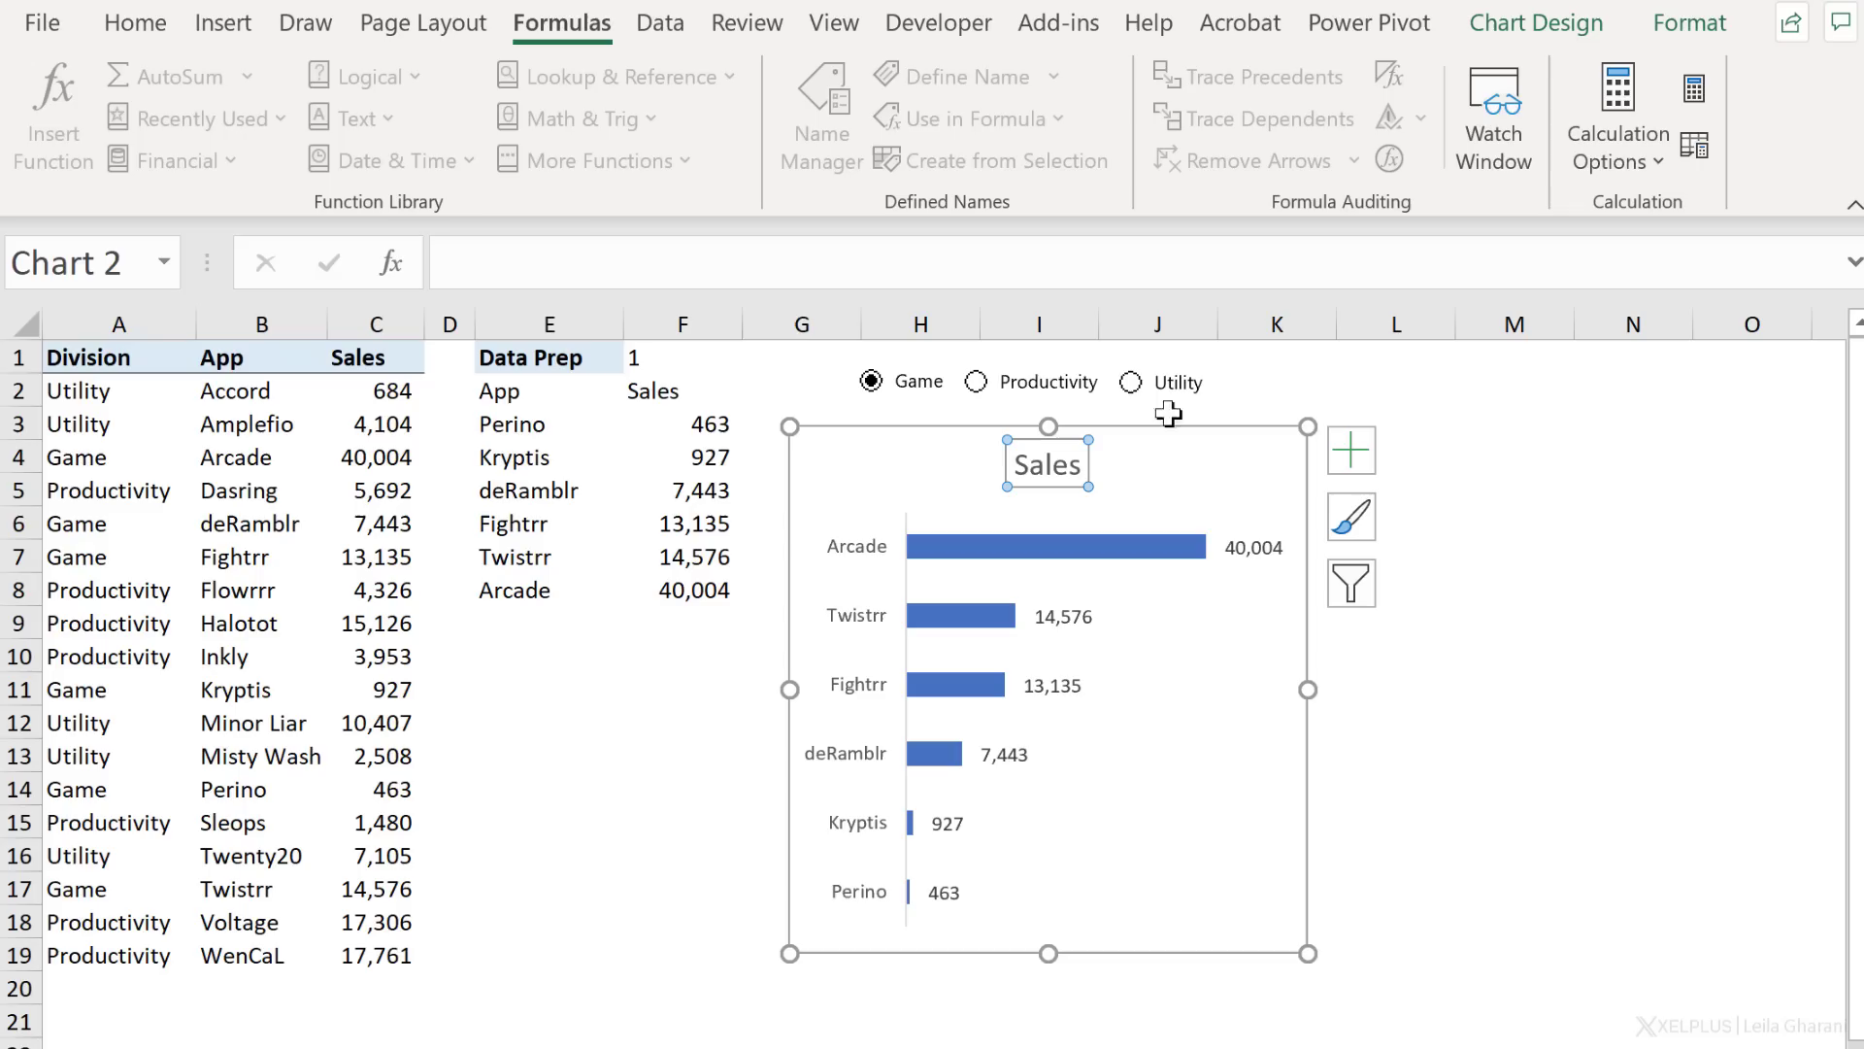
pyautogui.click(1360, 376)
pyautogui.click(1371, 358)
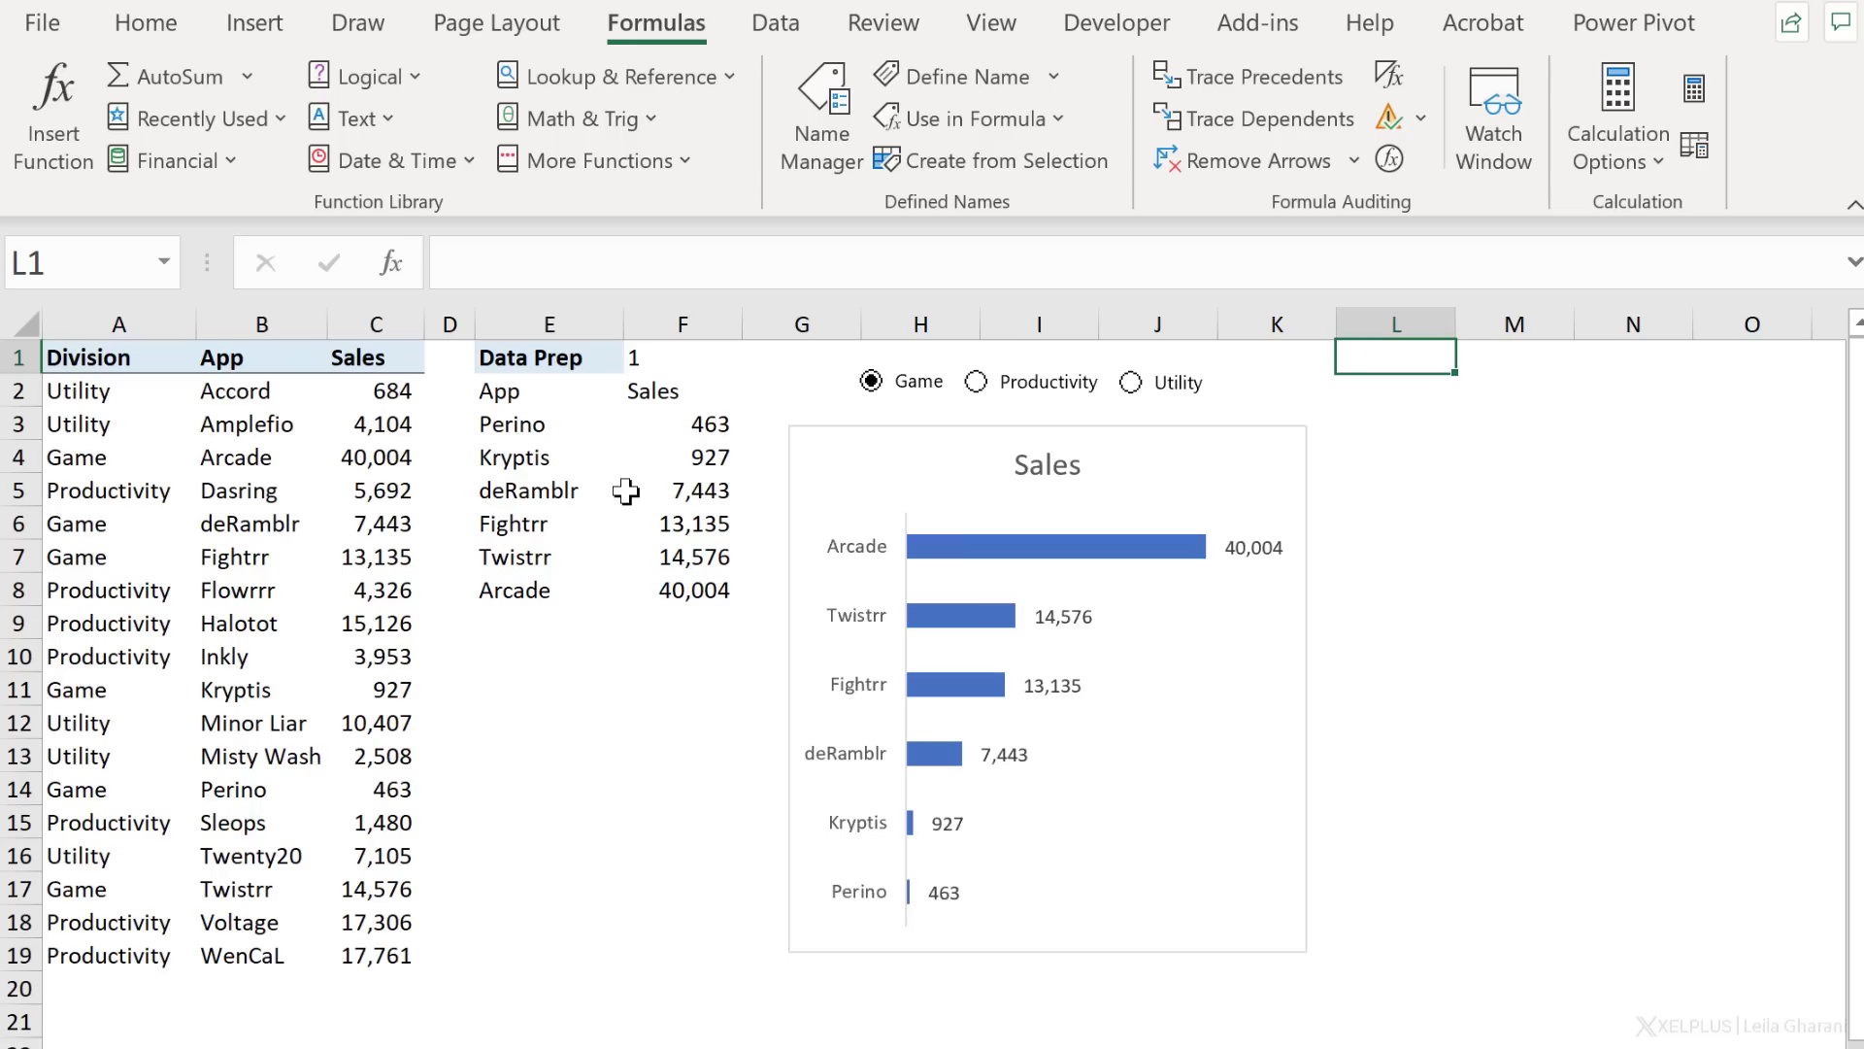
# Step: Enter the formula text ="Sales for Division: " in cell L1
pyautogui.write('="')
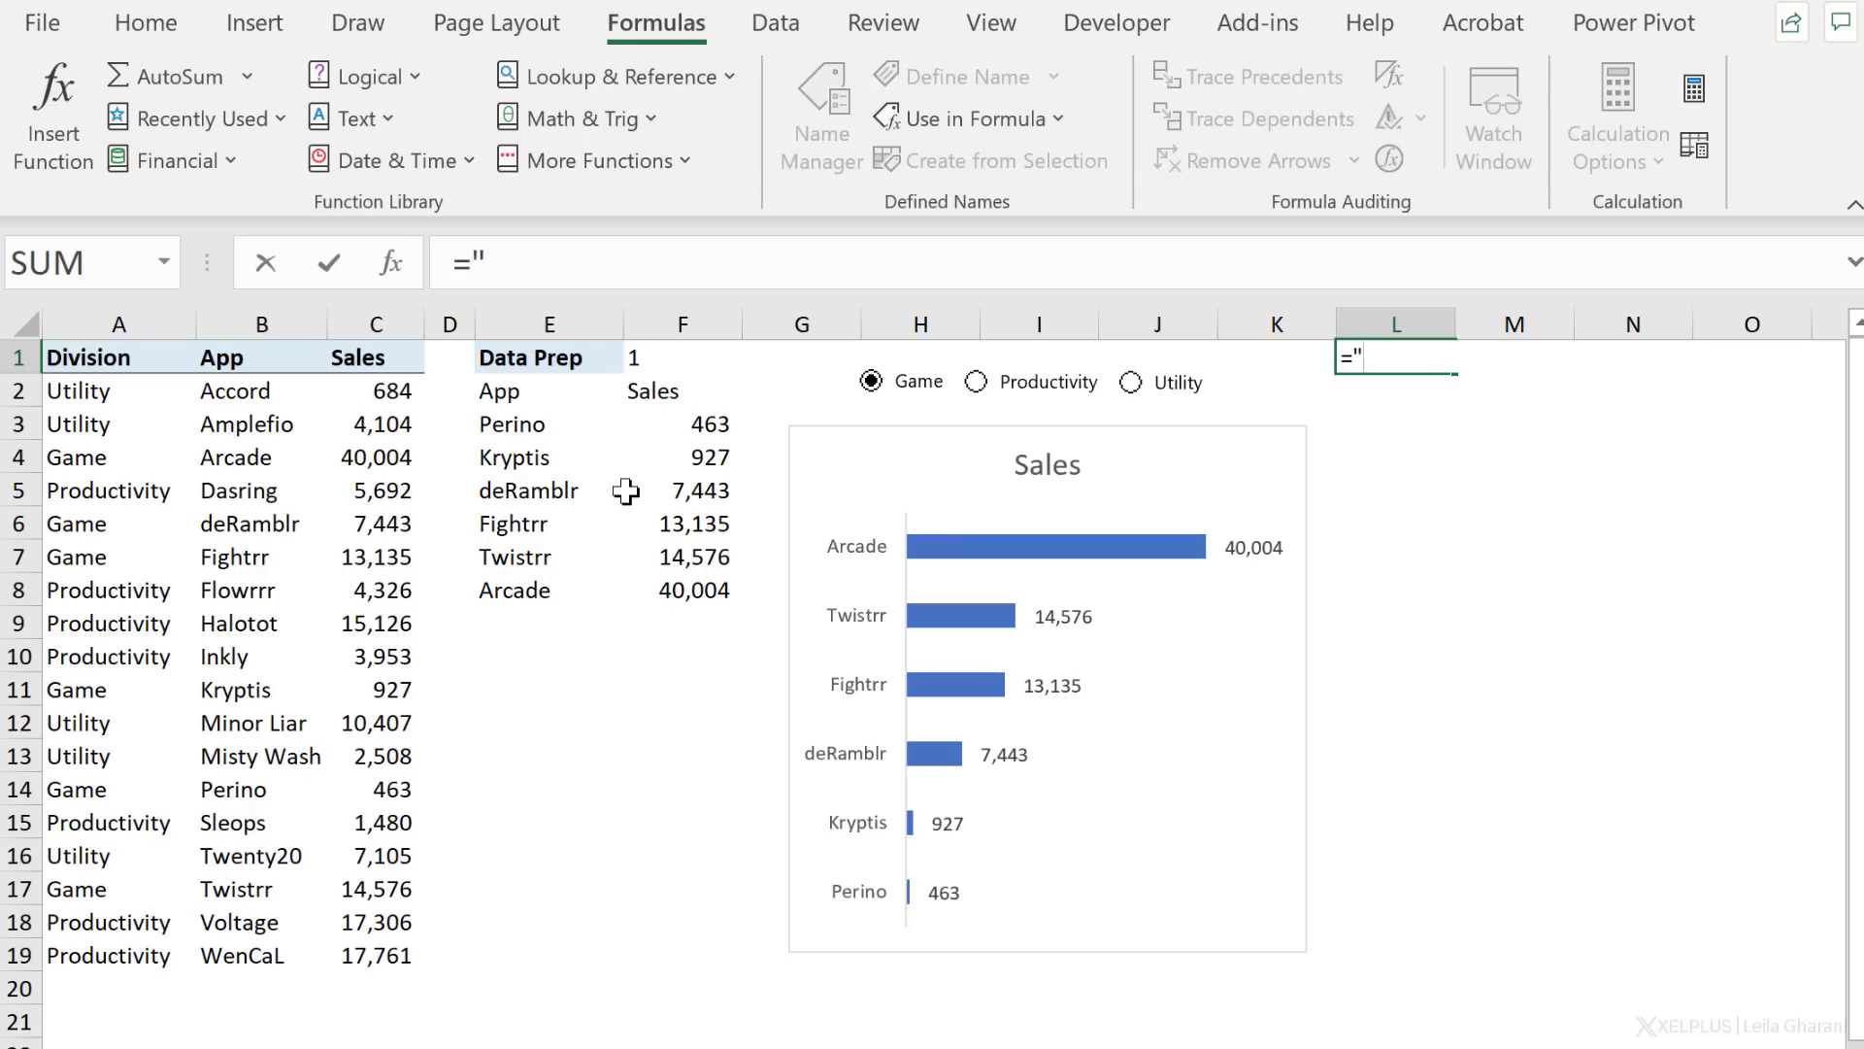
pyautogui.write('Sales for Division: "')
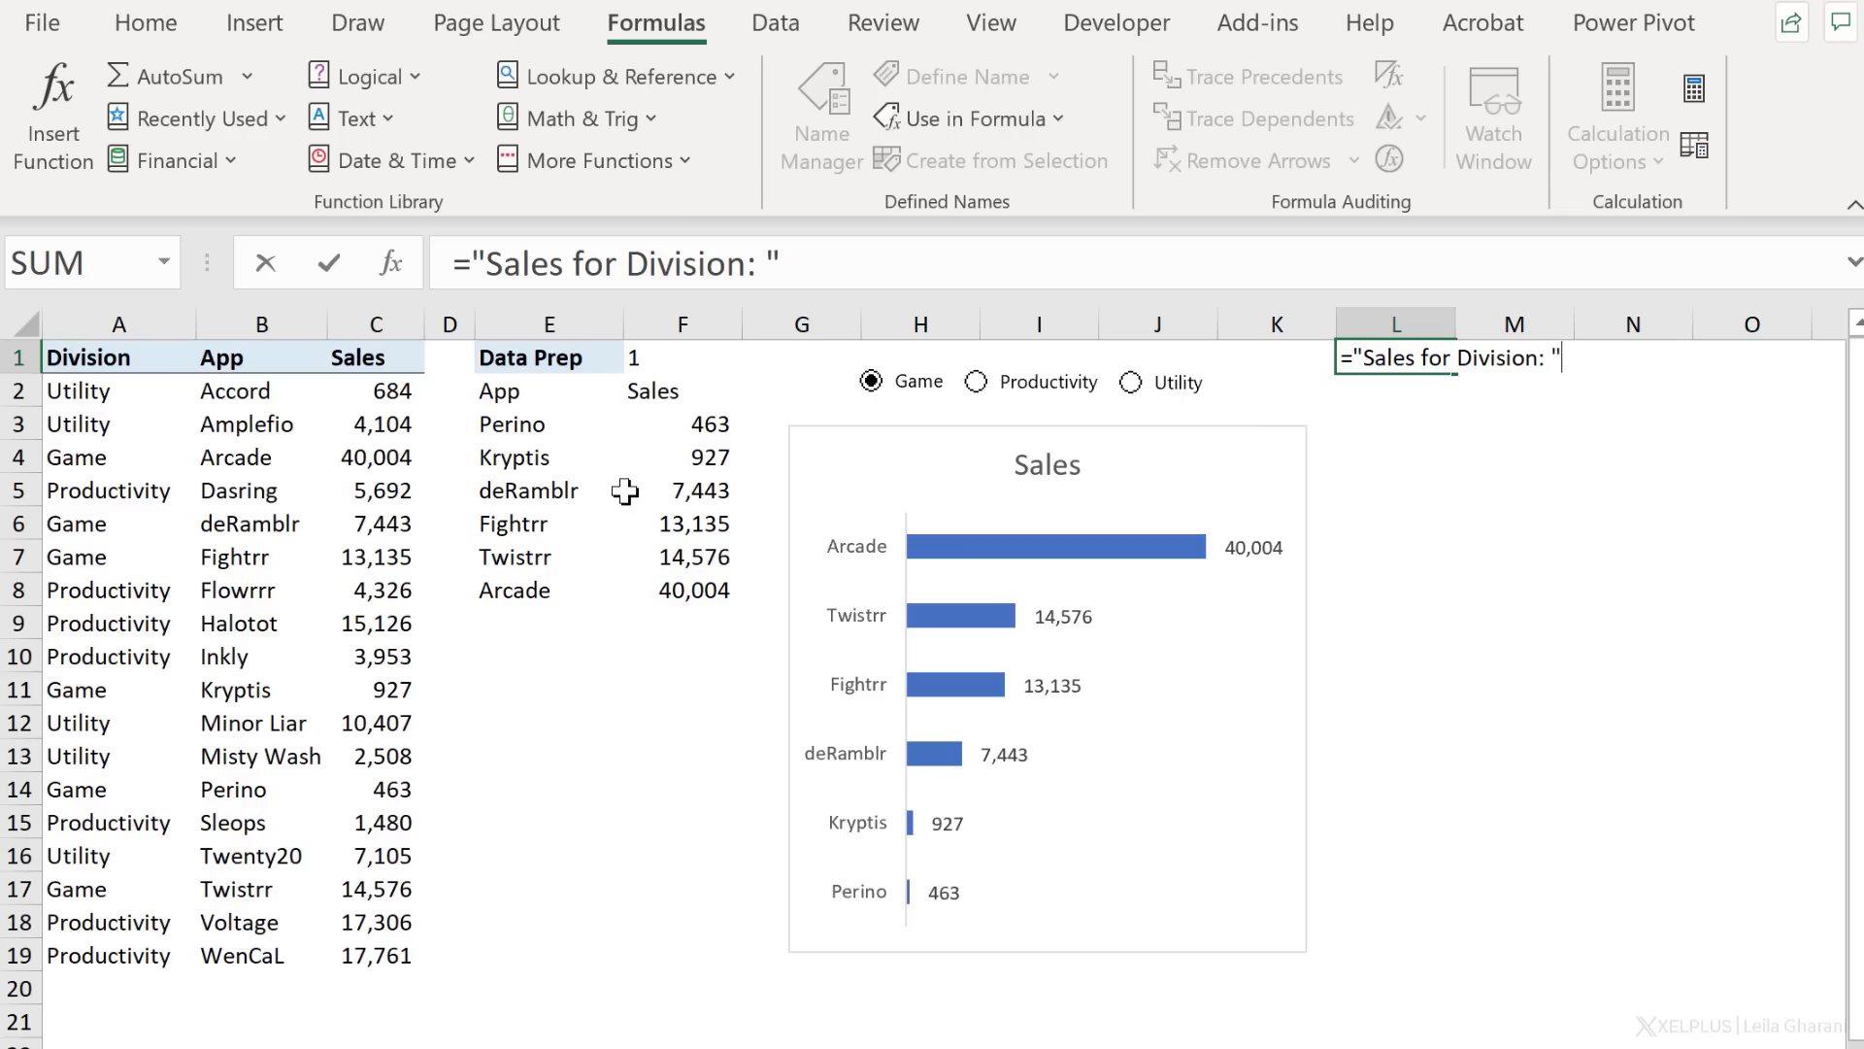
pyautogui.write('&')
pyautogui.press('BackSpace')
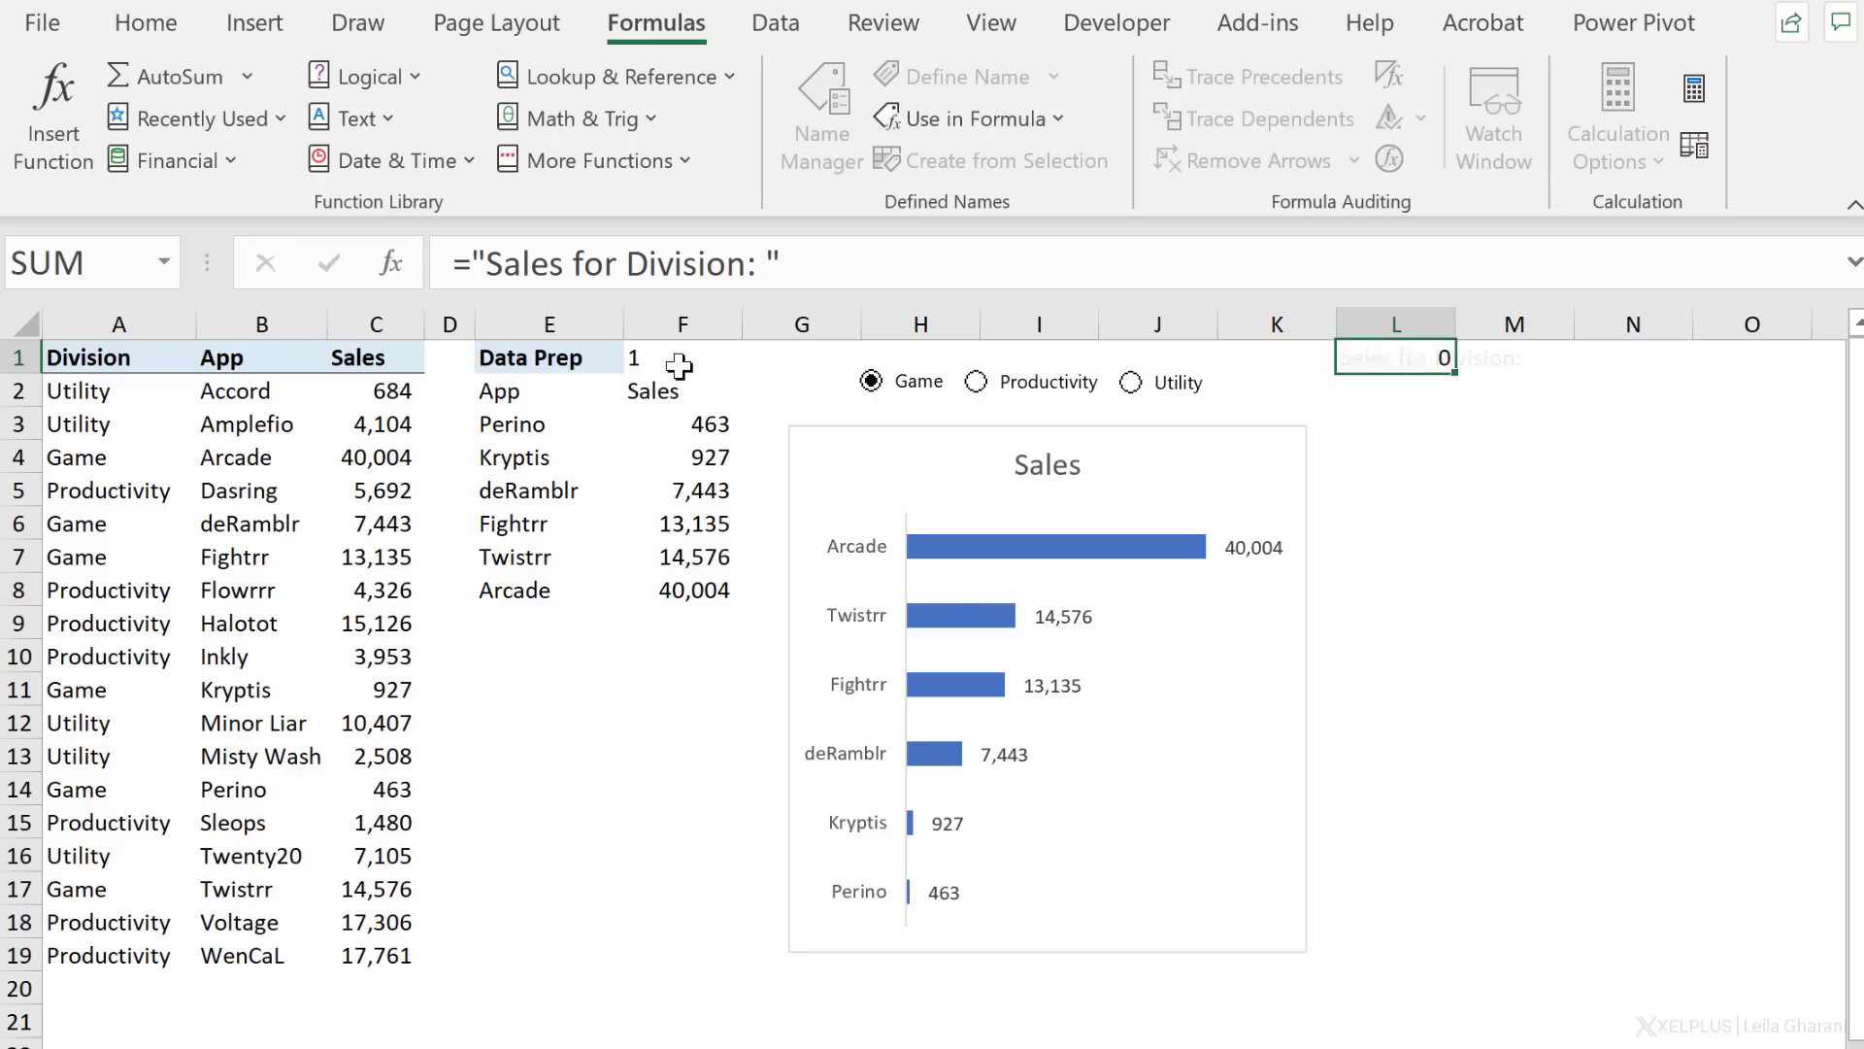
pyautogui.press('Return')
# Step: Copy the SWITCH(F1,1,"Game",2,"Productivity",3,"Utility") expression from E3 and append it to L1's formula with &
pyautogui.click(527, 424)
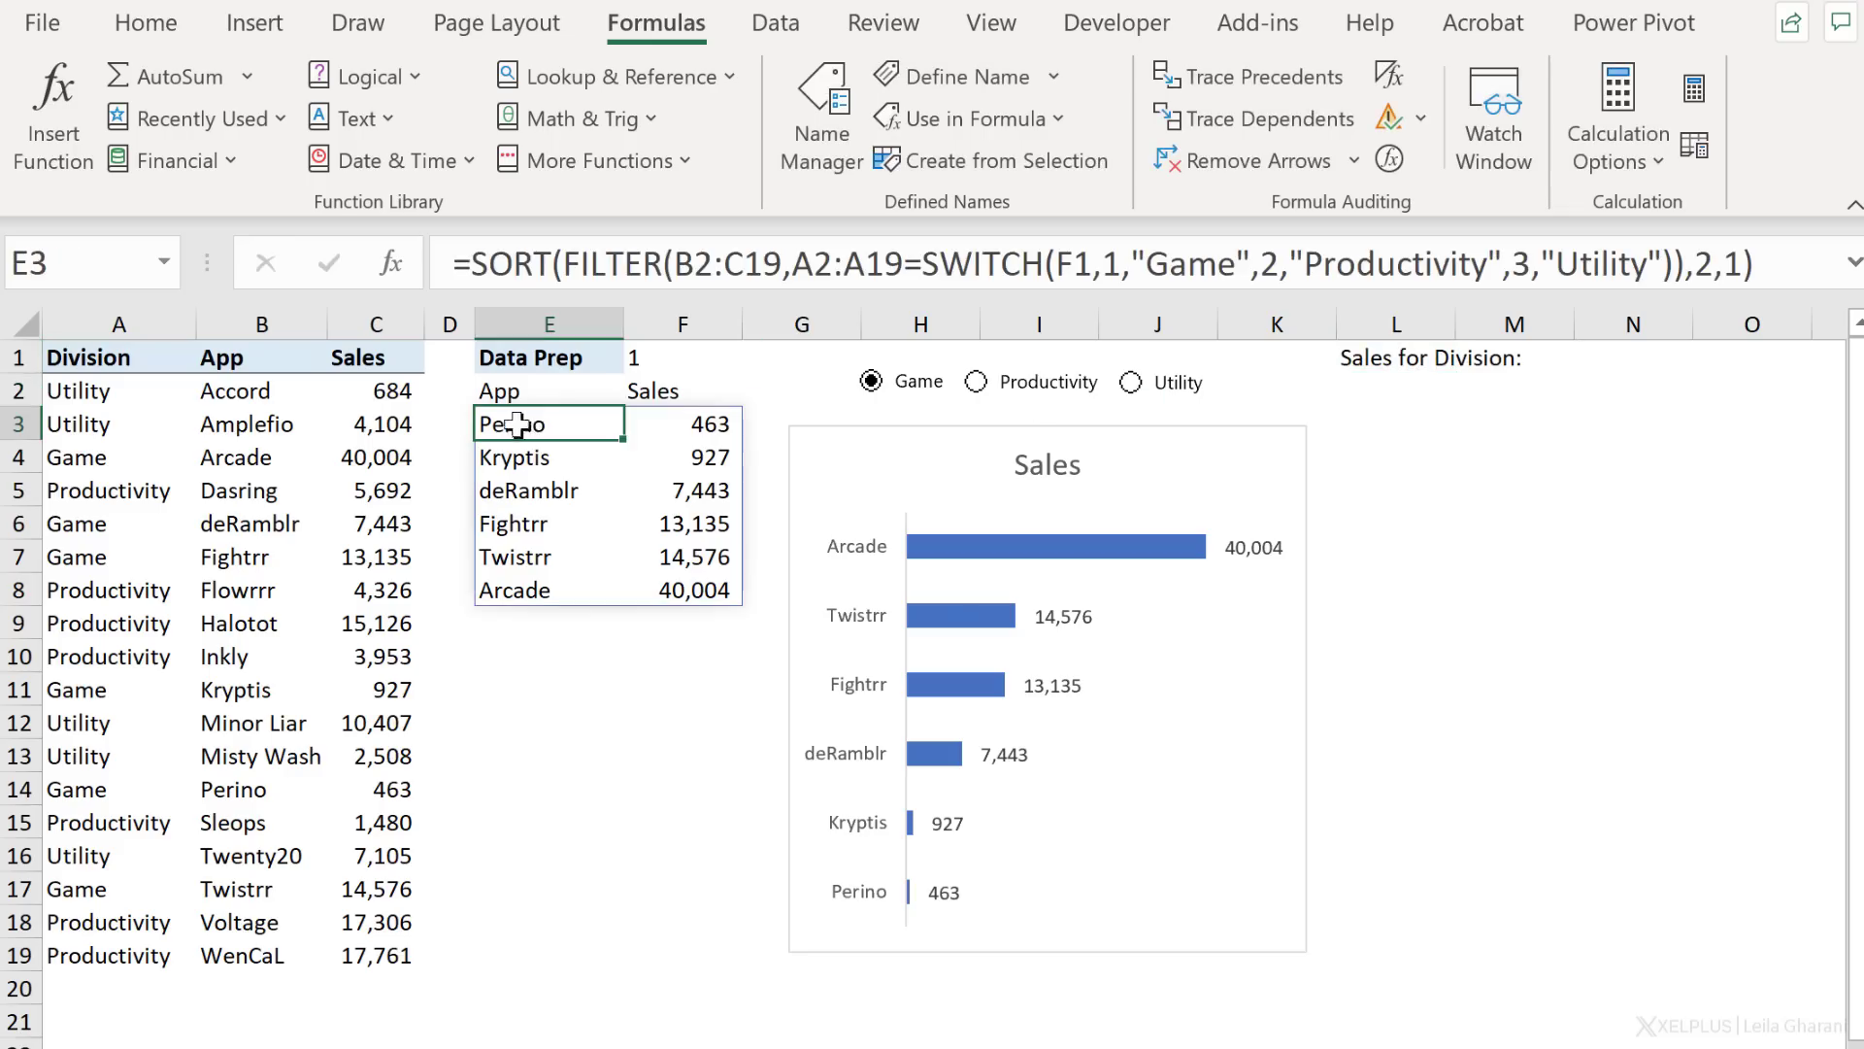
pyautogui.moveTo(921, 268); pyautogui.dragTo(1677, 262)
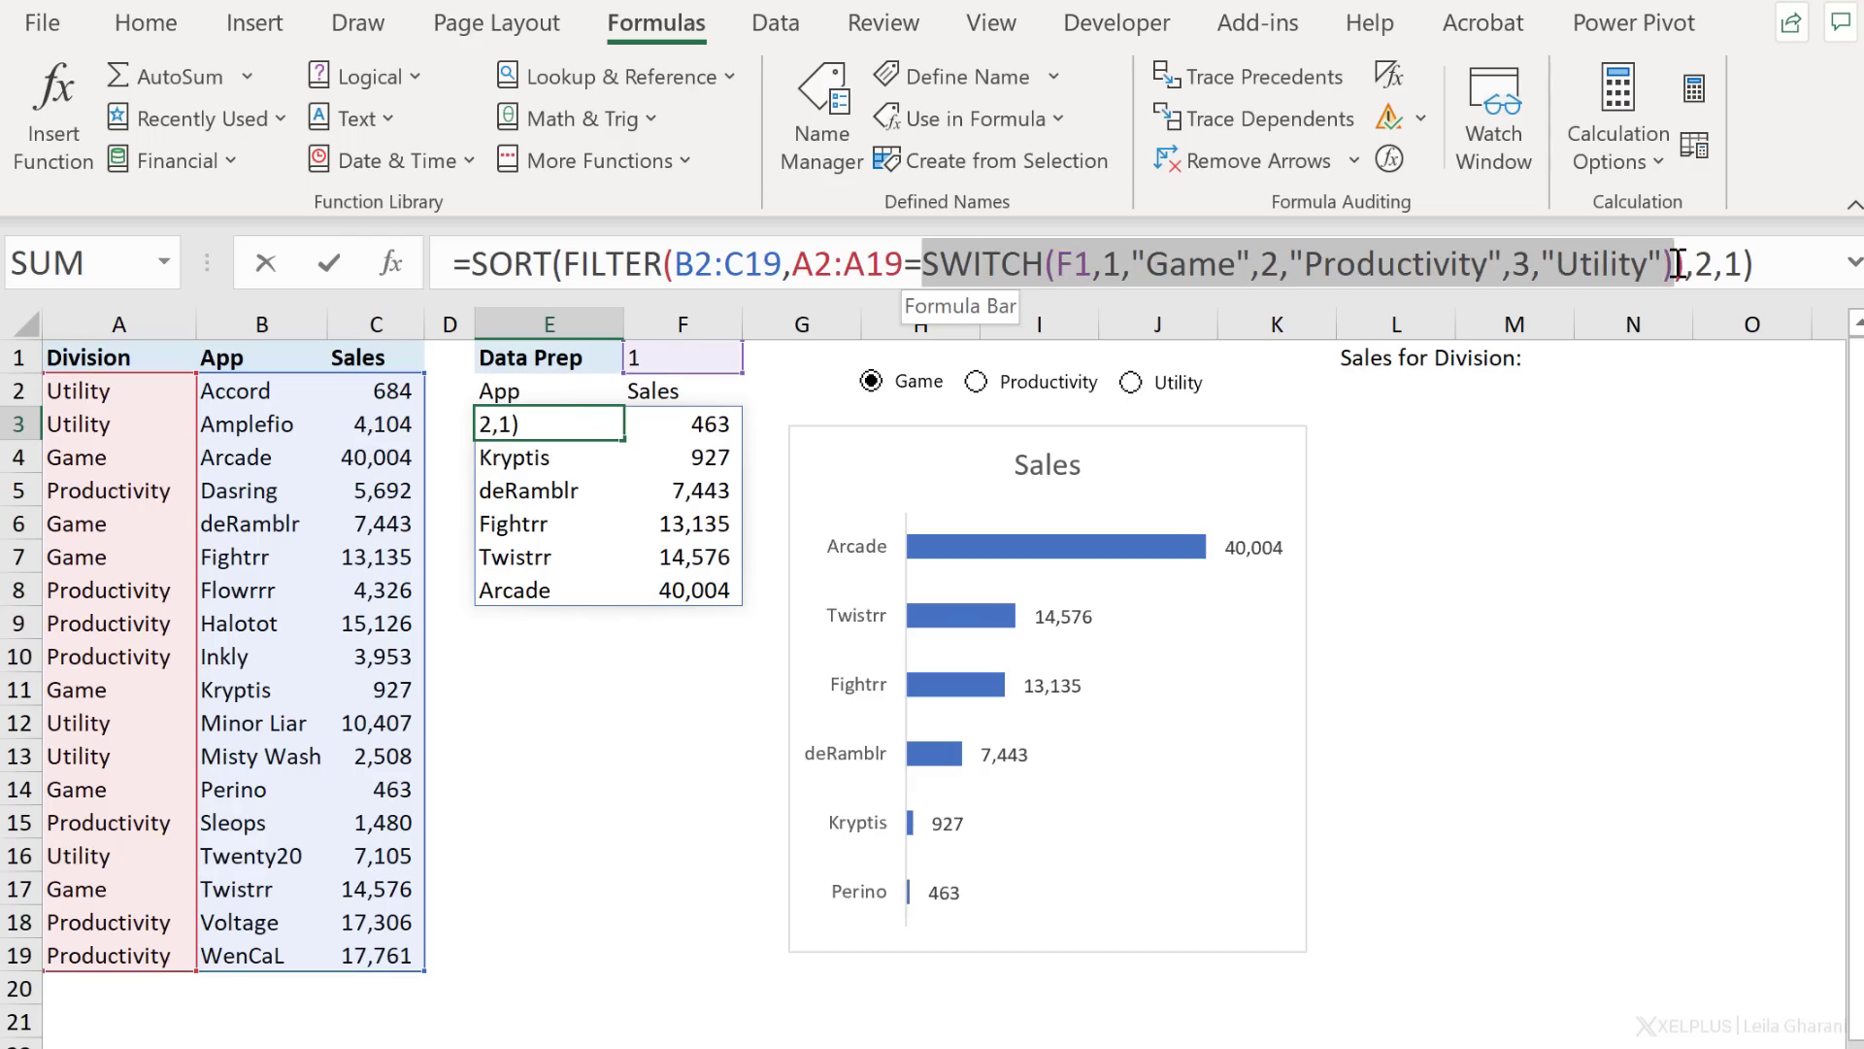
pyautogui.hotkey('ctrl', 'c')
pyautogui.press('Escape')
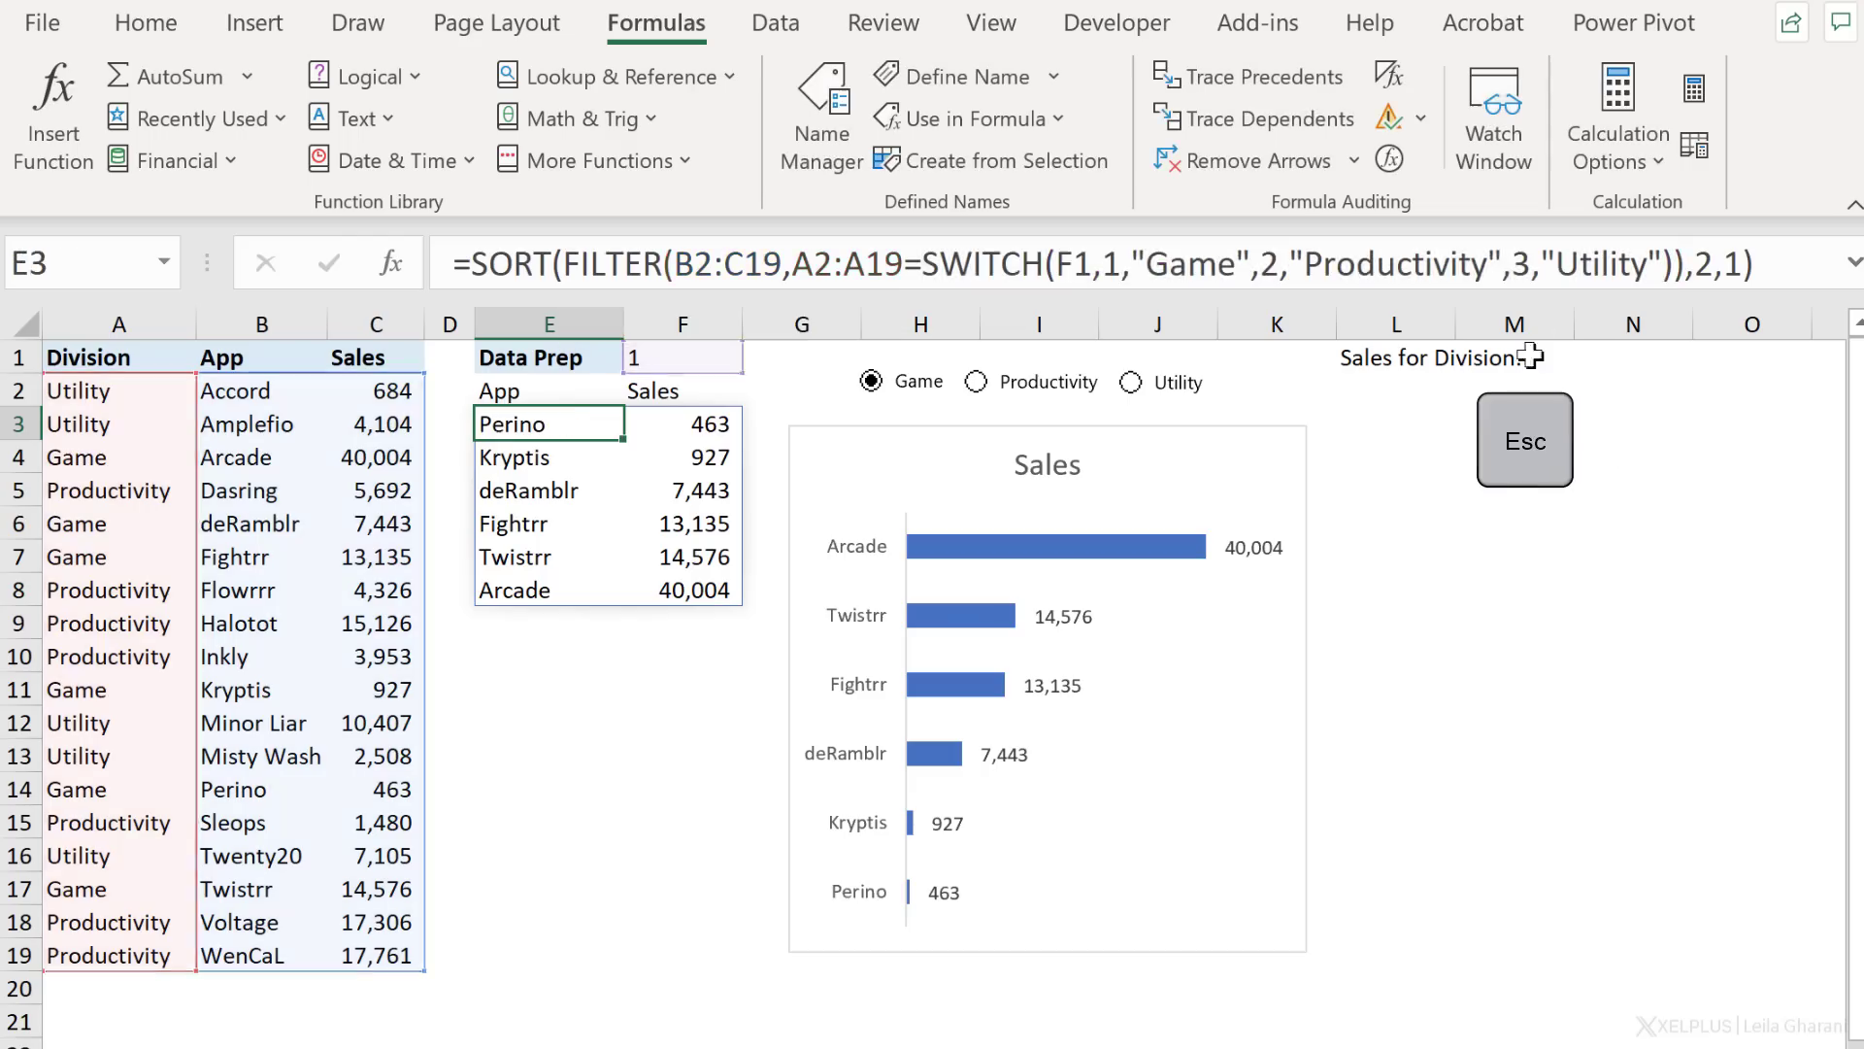
pyautogui.click(1412, 369)
pyautogui.click(776, 268)
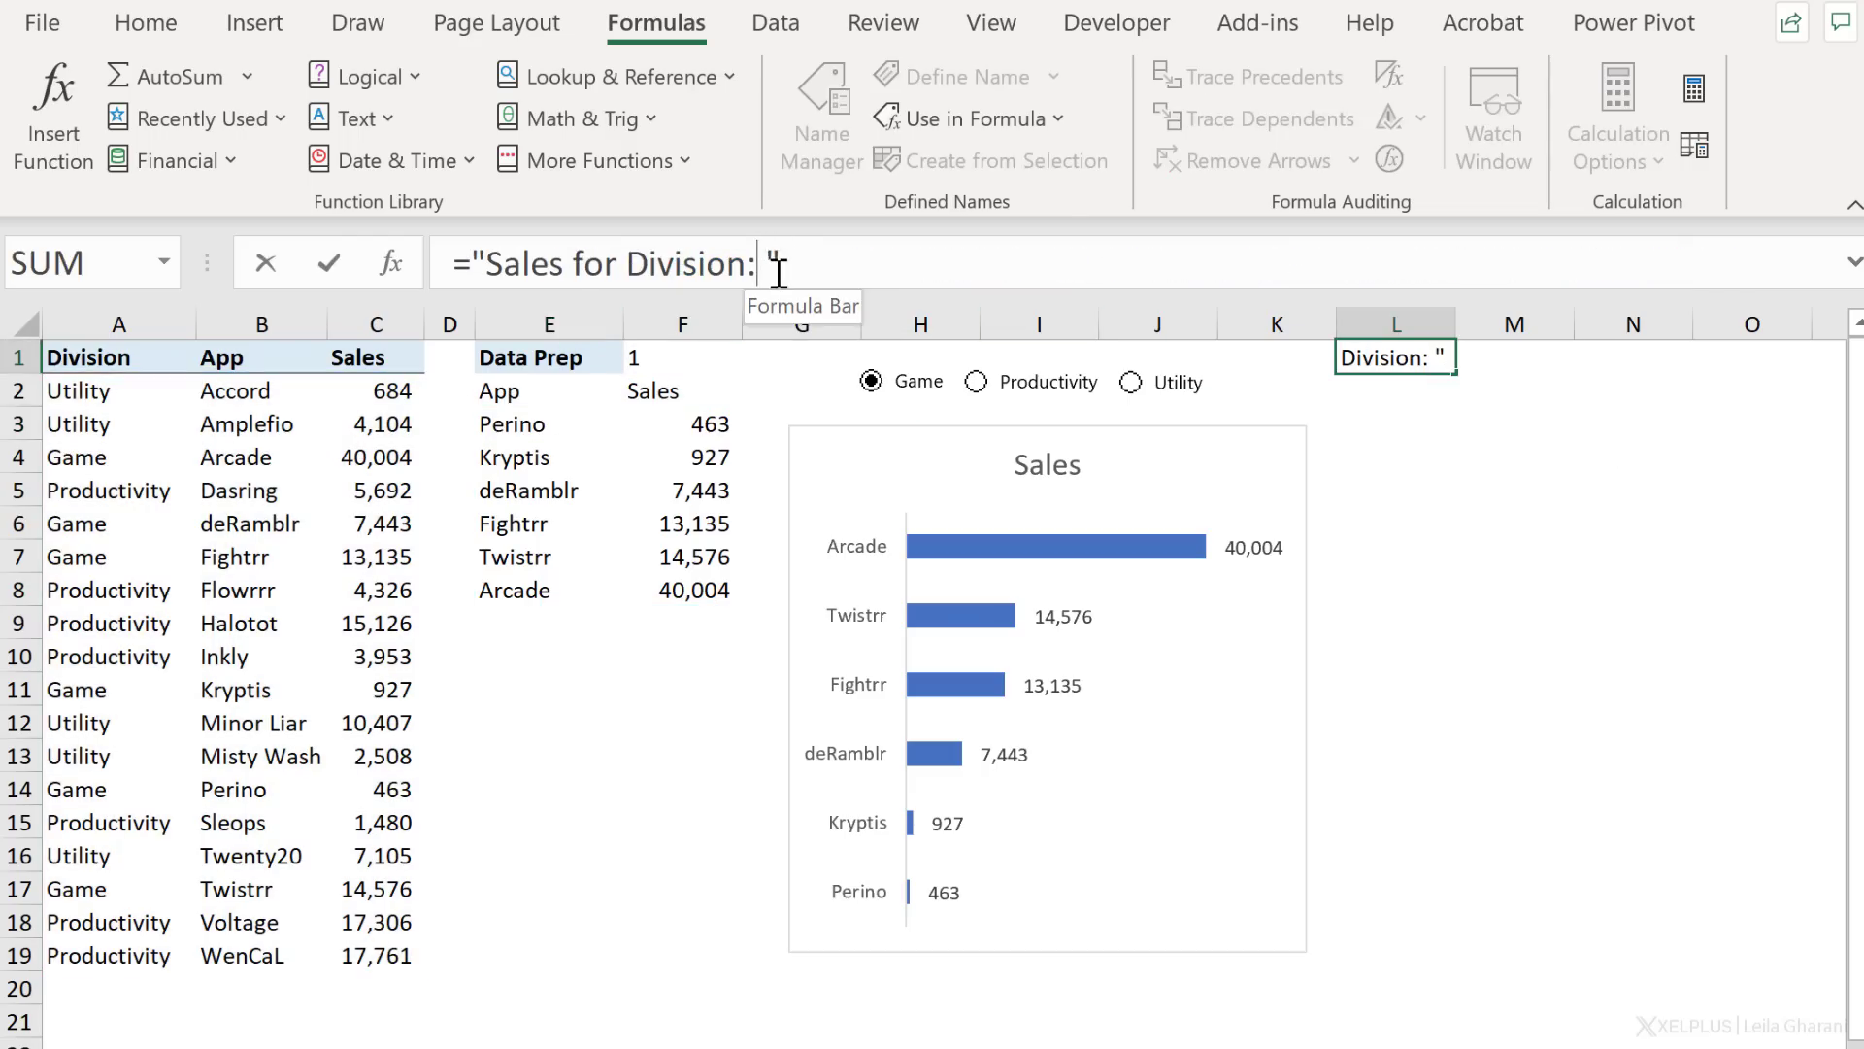
pyautogui.click(780, 266)
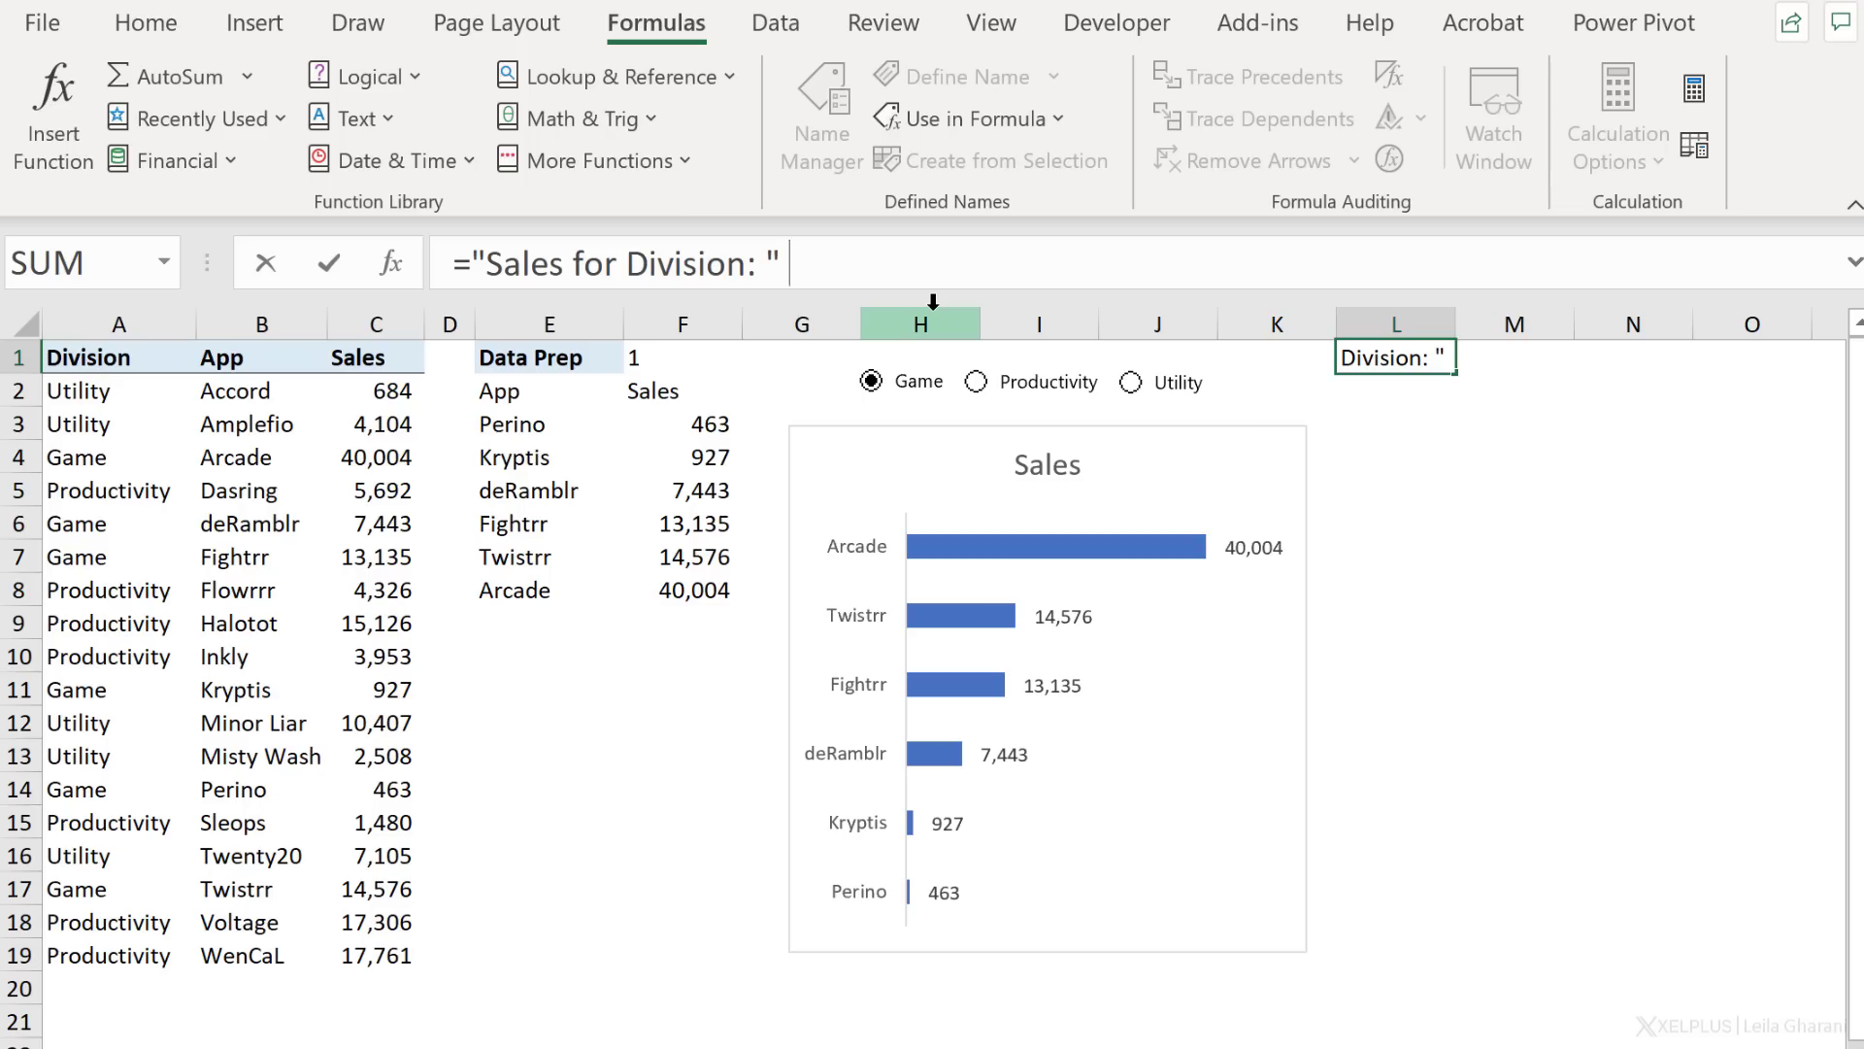
pyautogui.write('&')
pyautogui.hotkey('ctrl', 'v')
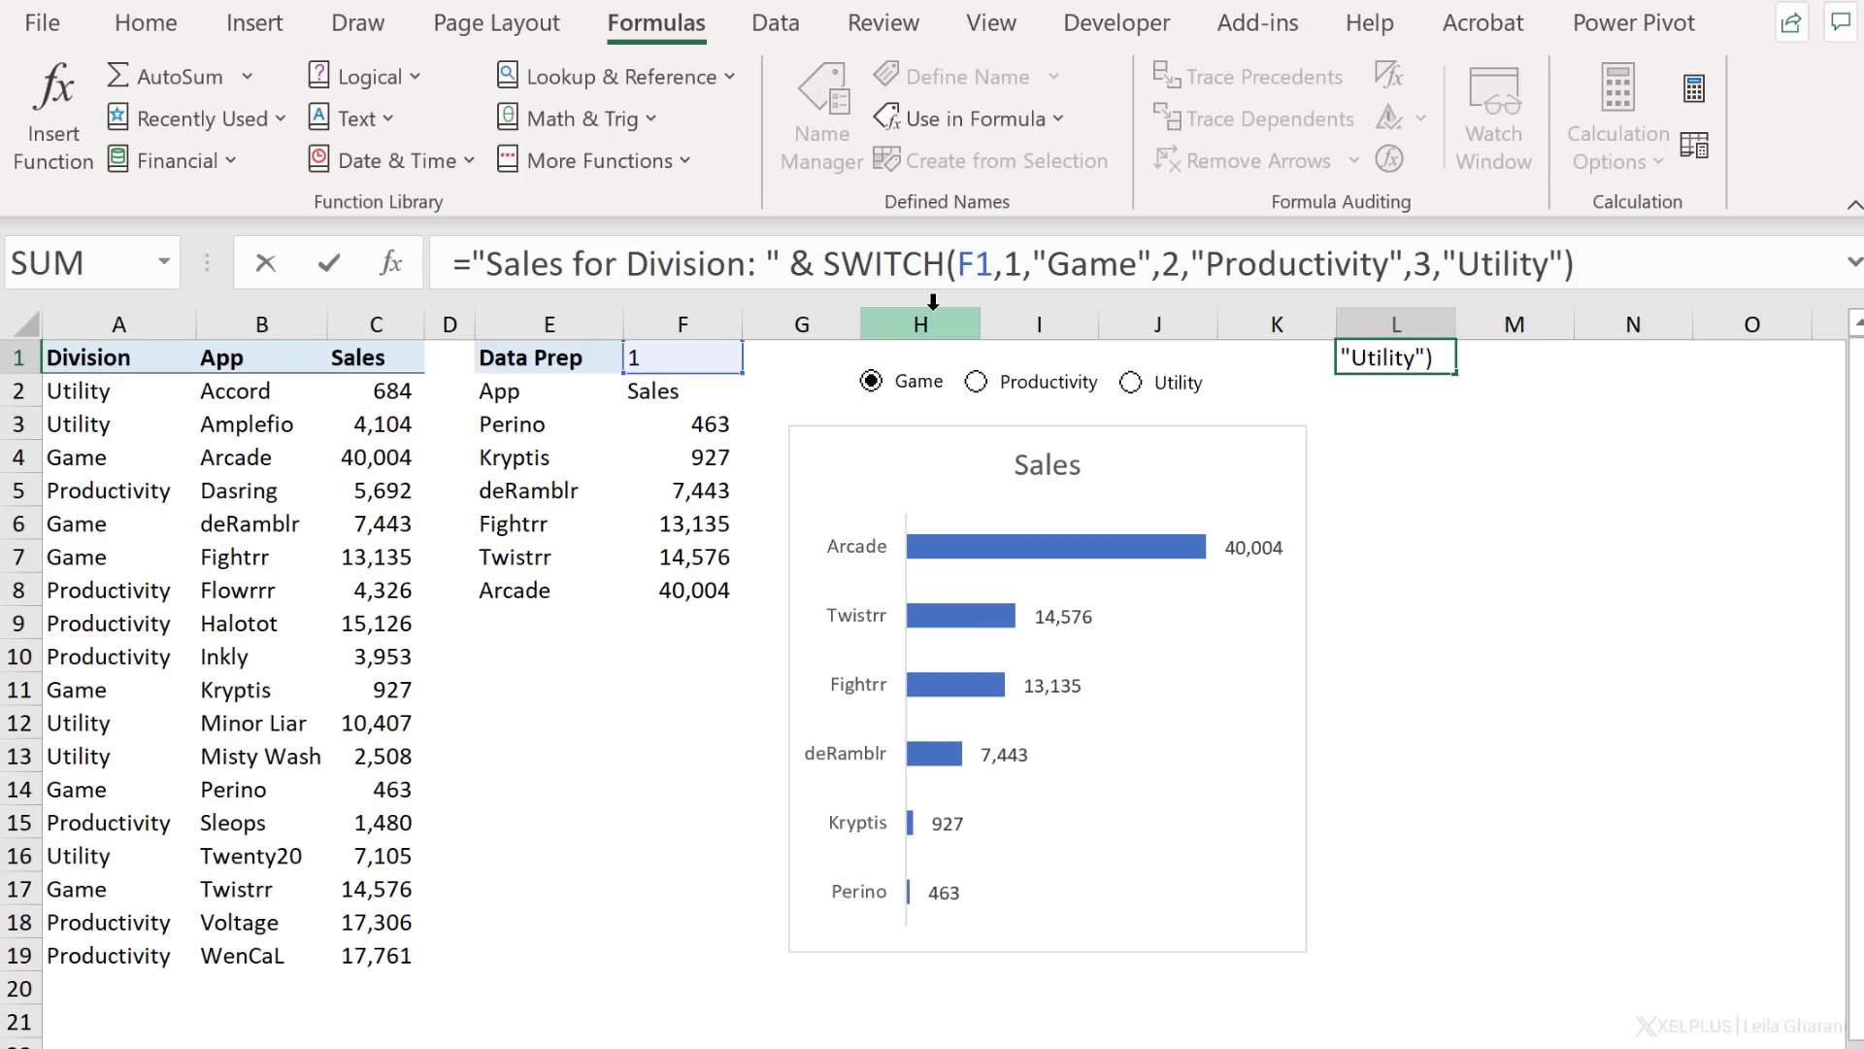
pyautogui.press('Return')
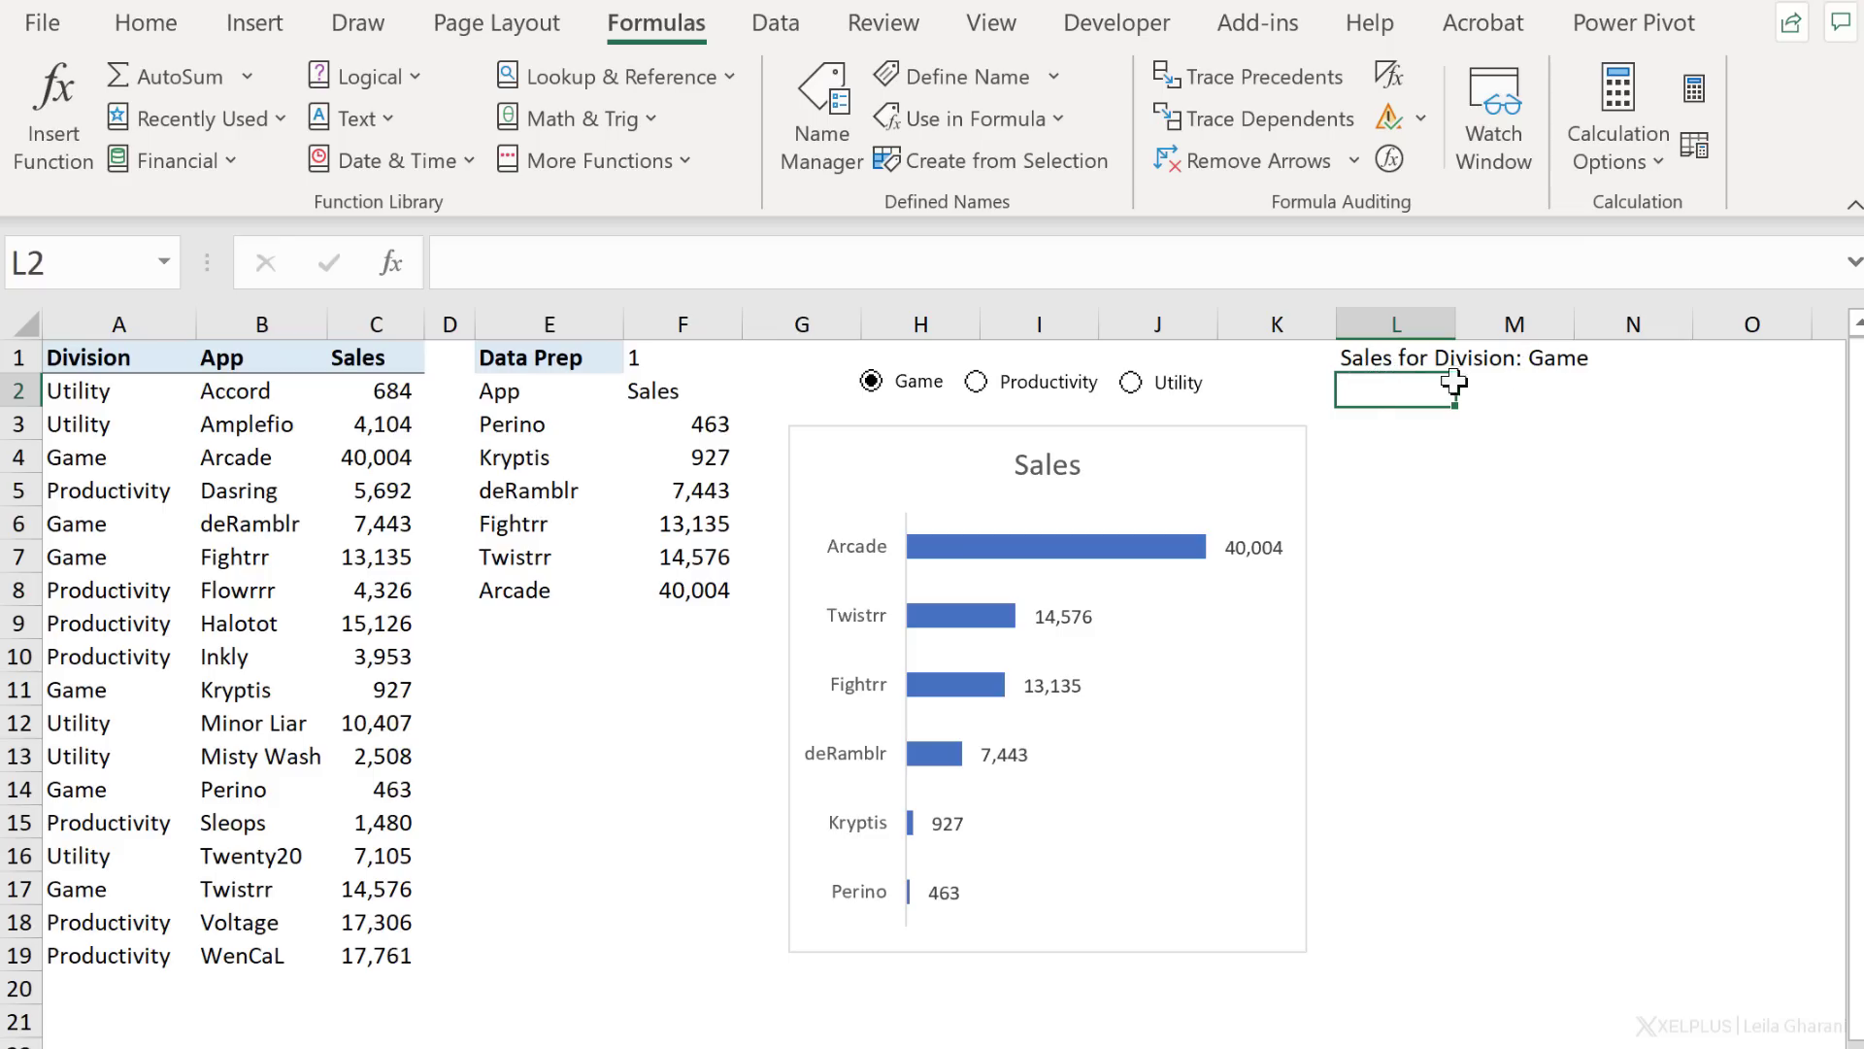
# Step: Link the chart title to cell L1 with the formula =Data!$L$1
pyautogui.click(1023, 469)
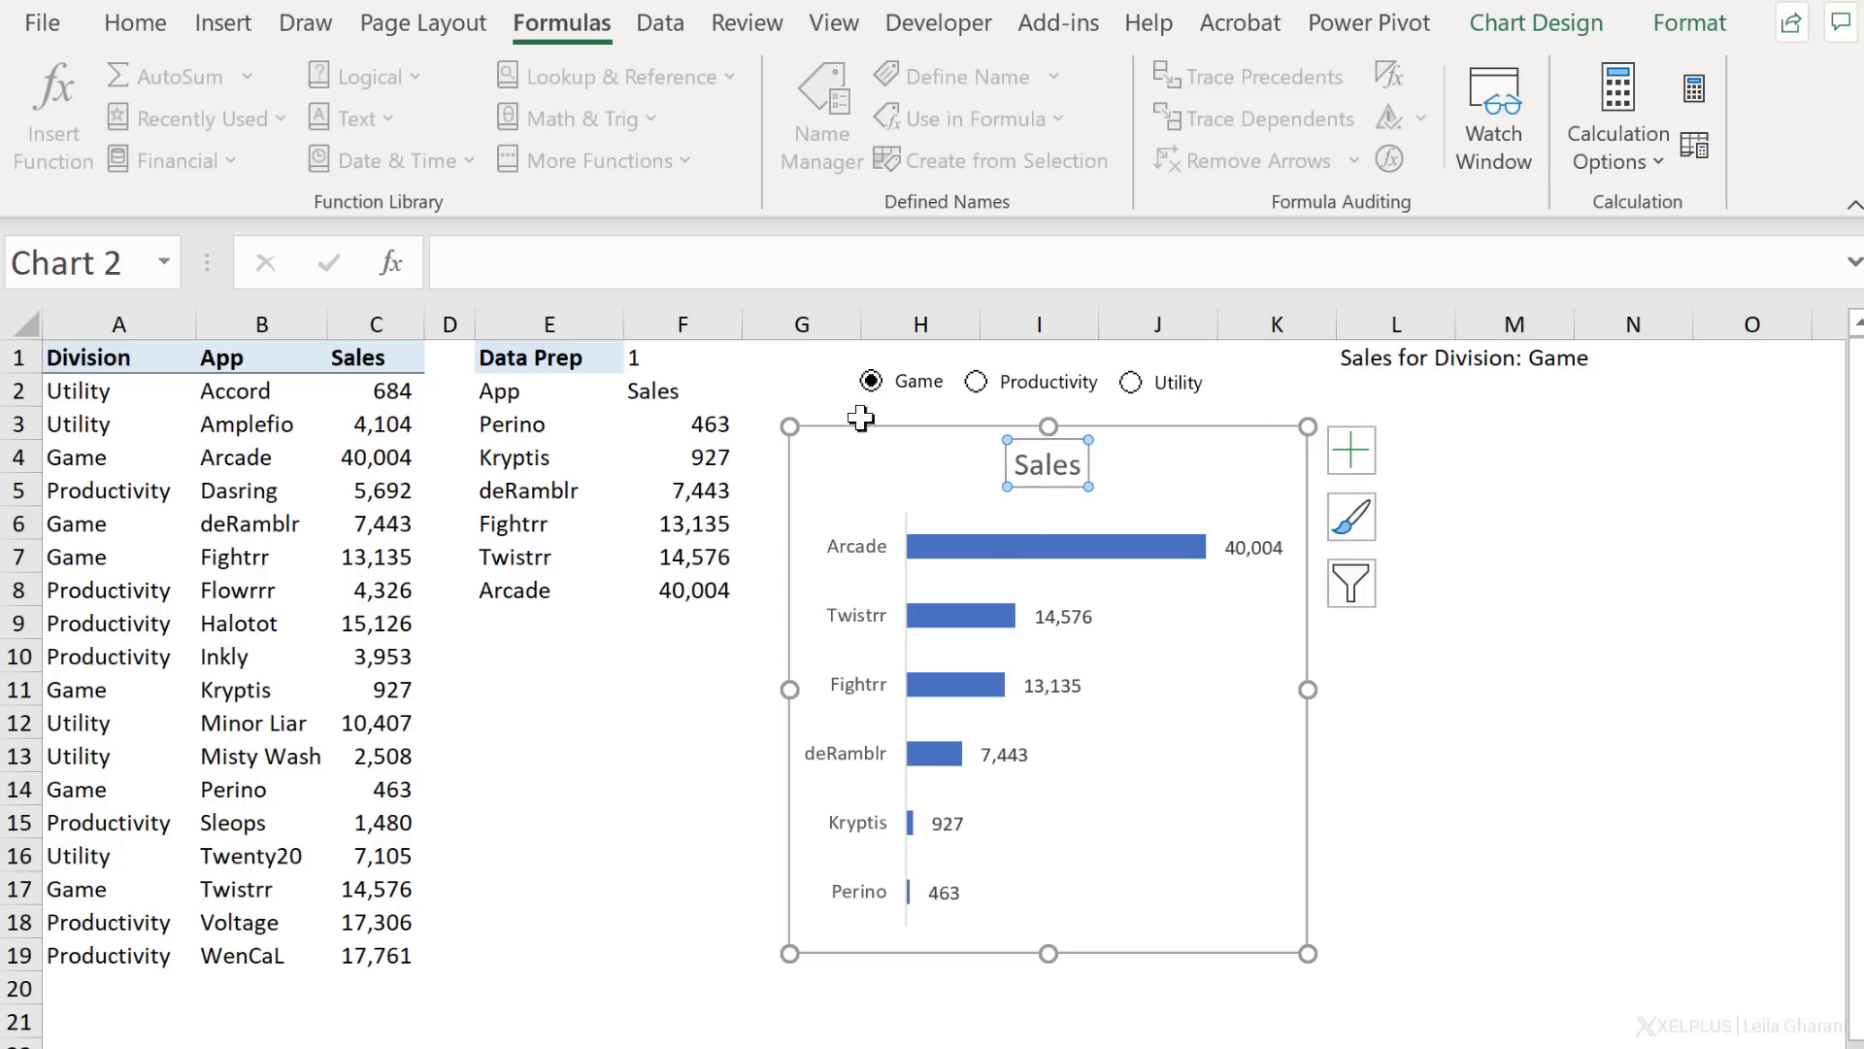
pyautogui.click(699, 257)
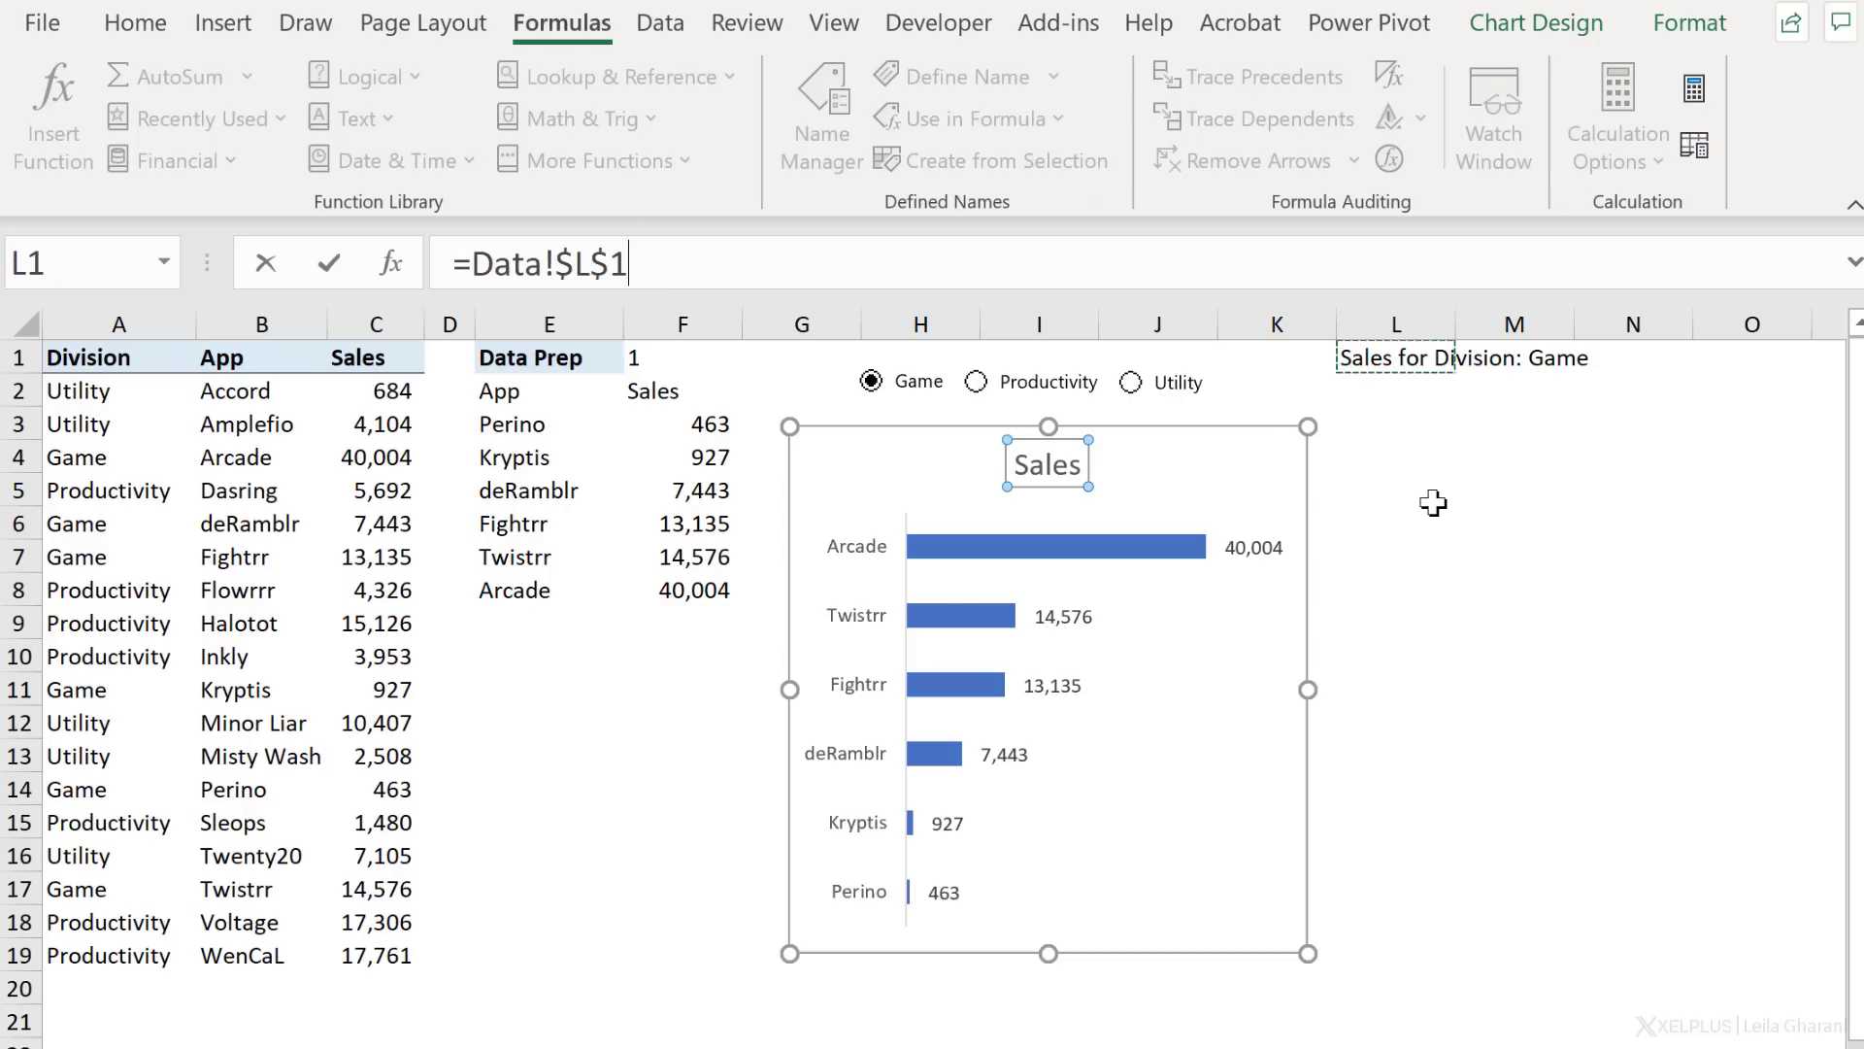
pyautogui.press('Return')
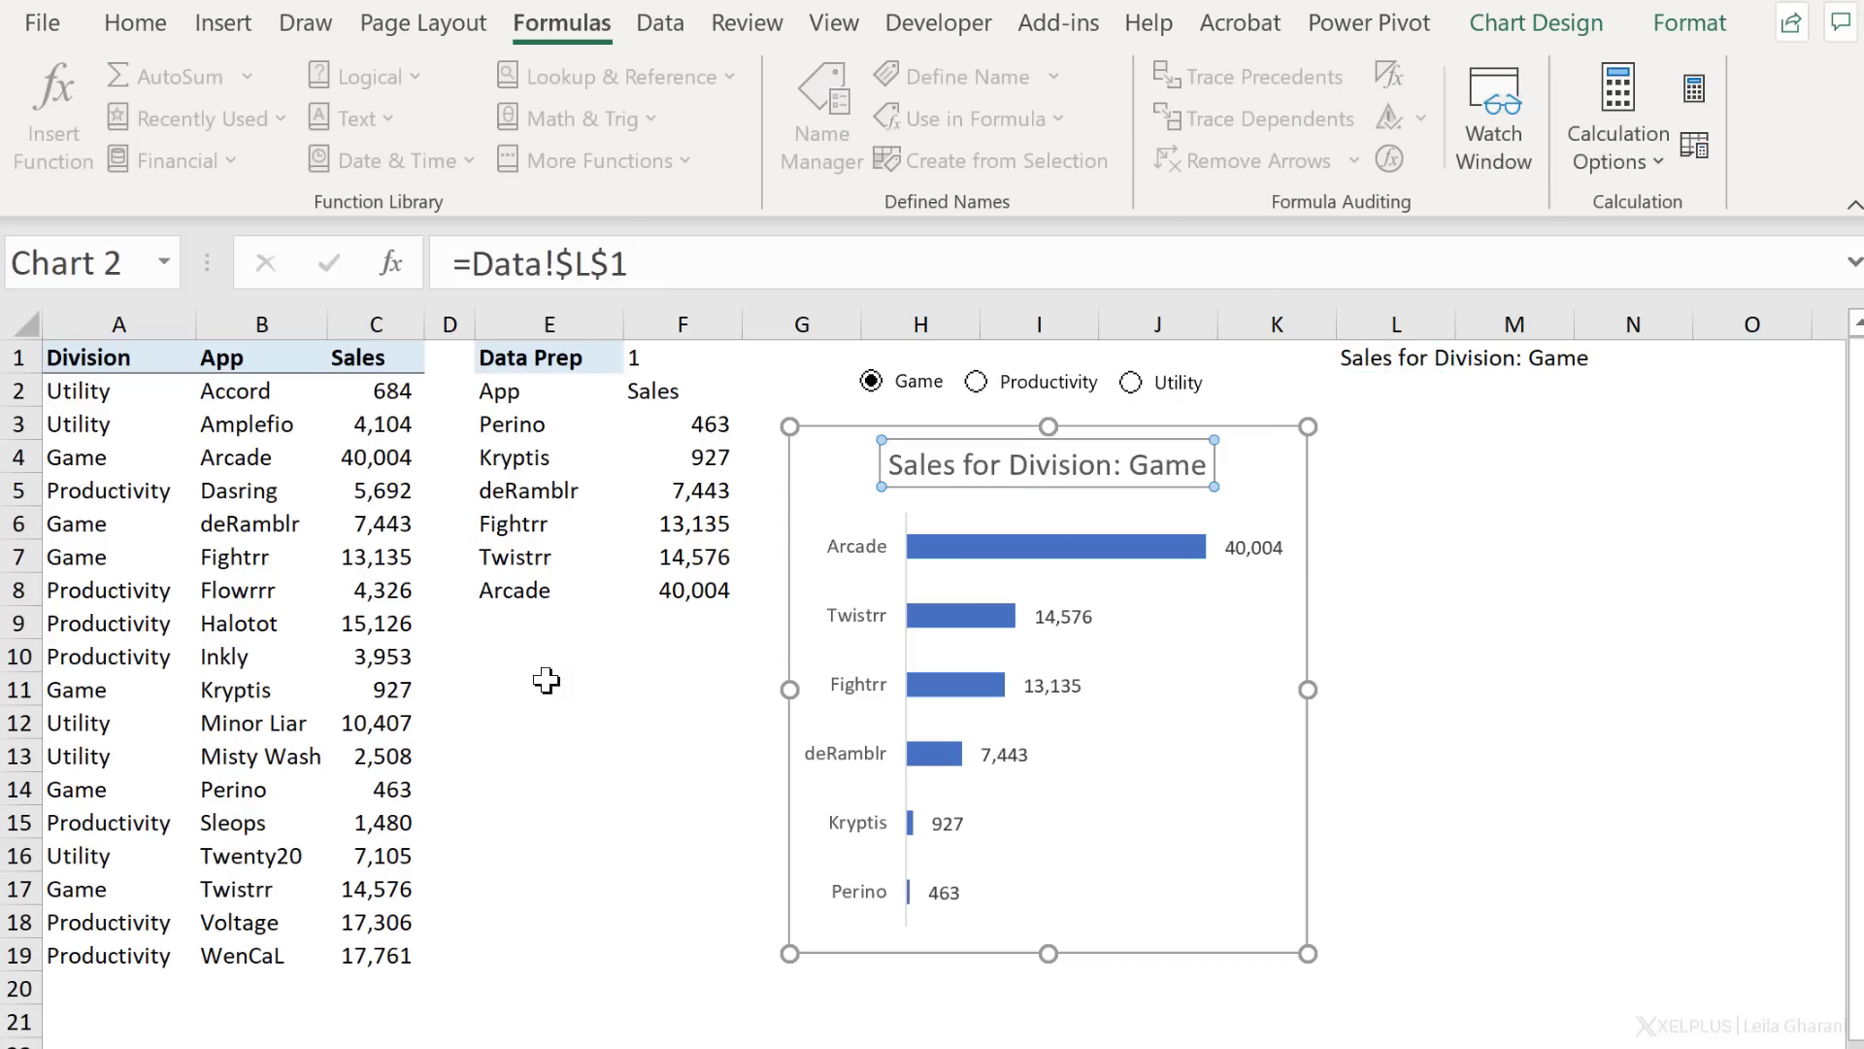
pyautogui.click(547, 681)
# Step: Test the dynamic title by choosing Productivity, Utility, then Productivity again
pyautogui.click(976, 383)
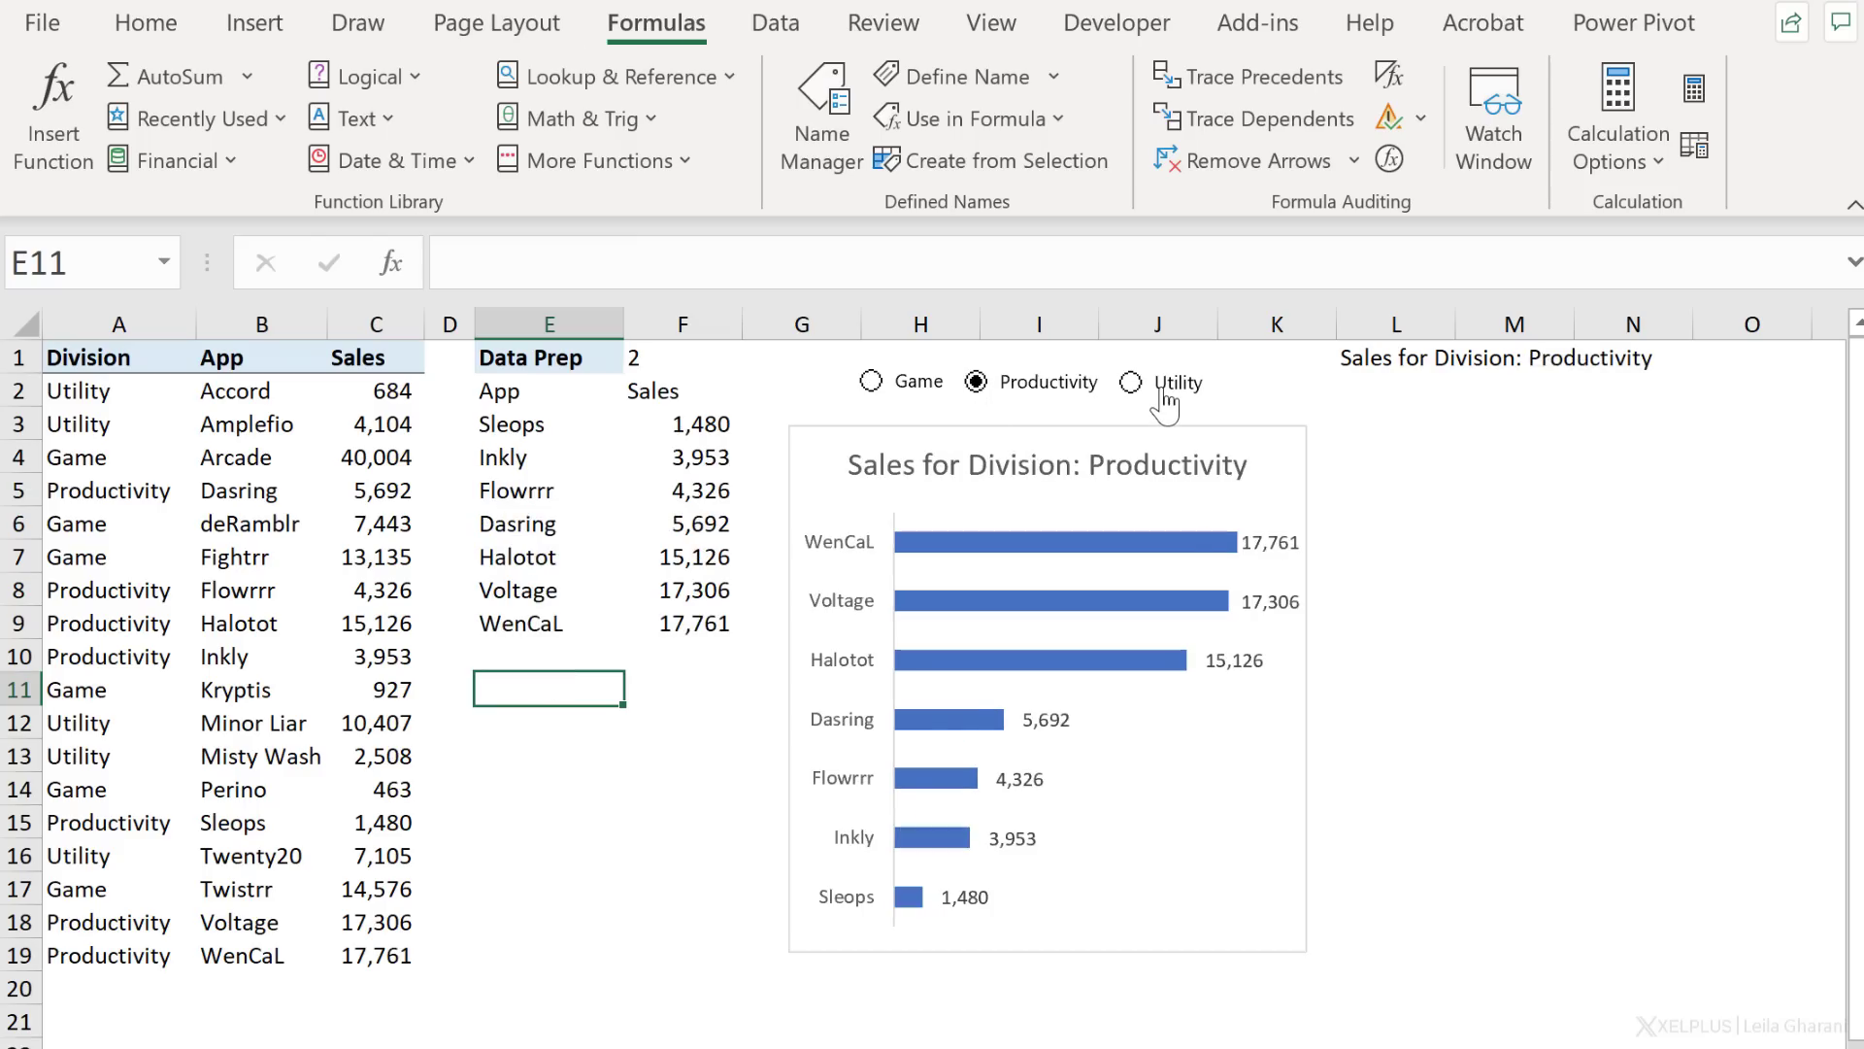
pyautogui.click(1164, 407)
pyautogui.click(981, 388)
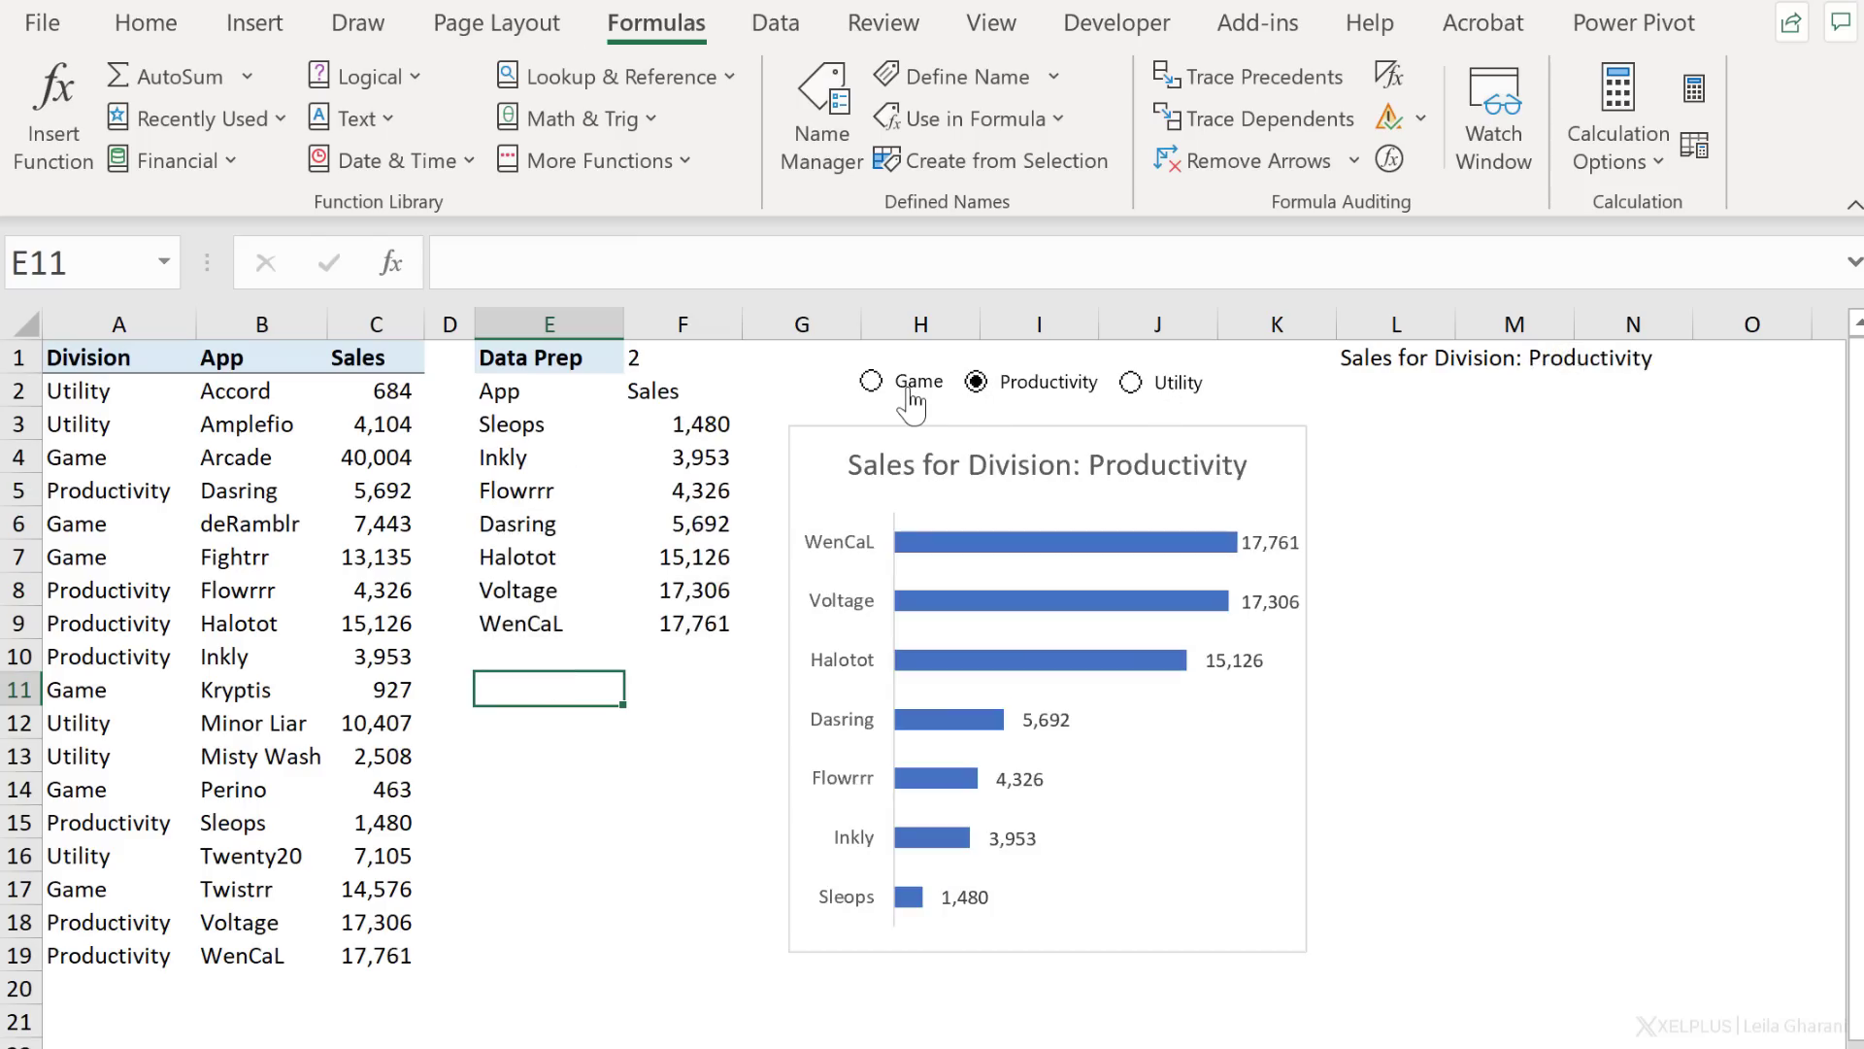